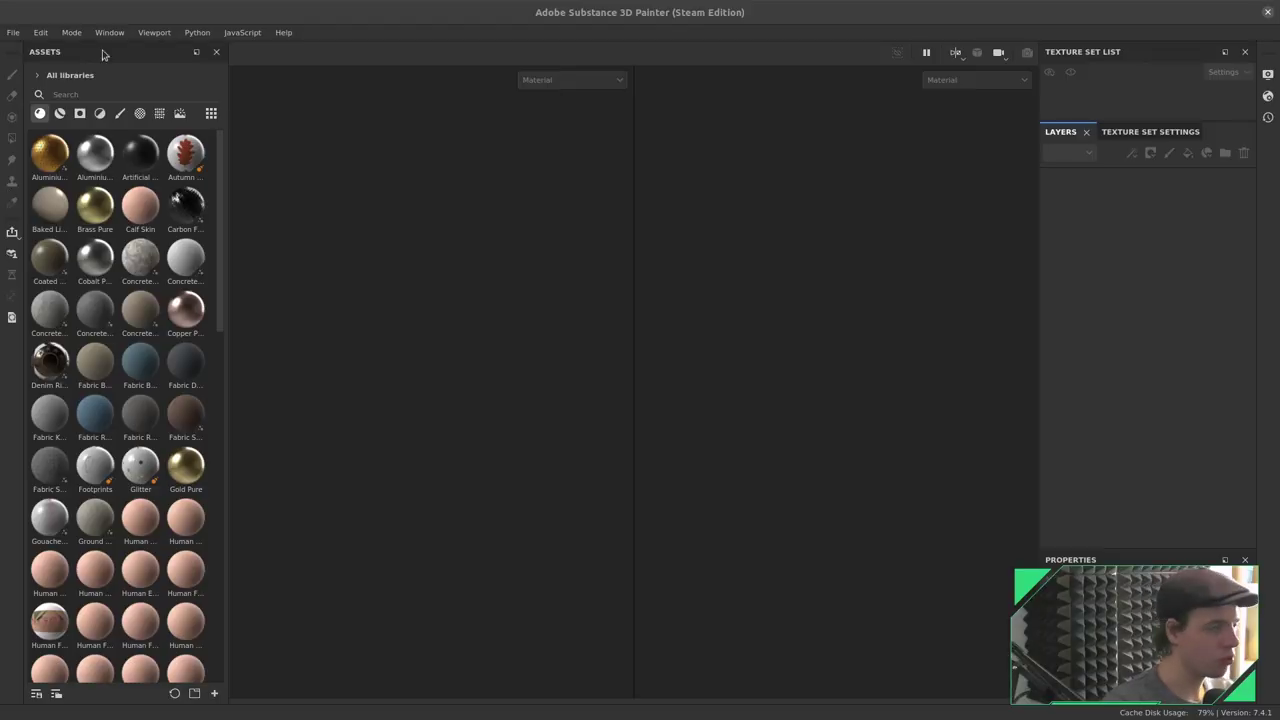
# Start a new project with suzanne.obj as the mesh.
pyautogui.click(15, 32)
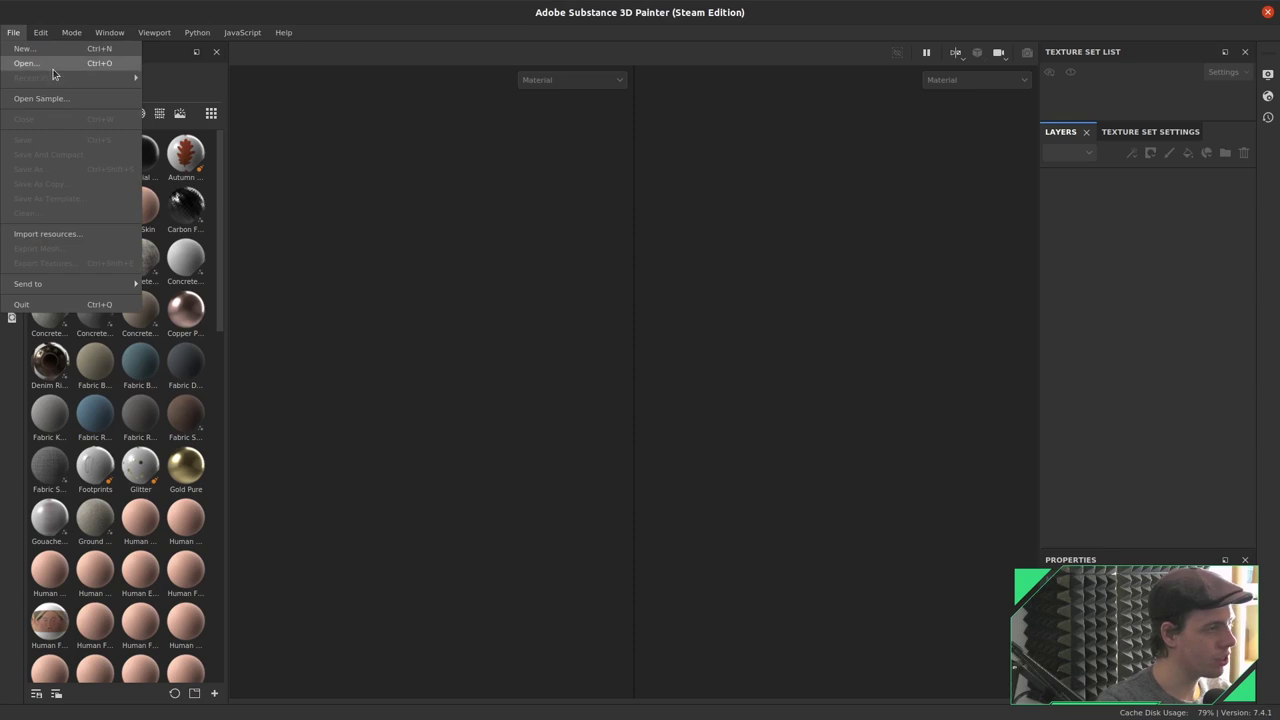
pyautogui.click(50, 62)
pyautogui.press('Escape')
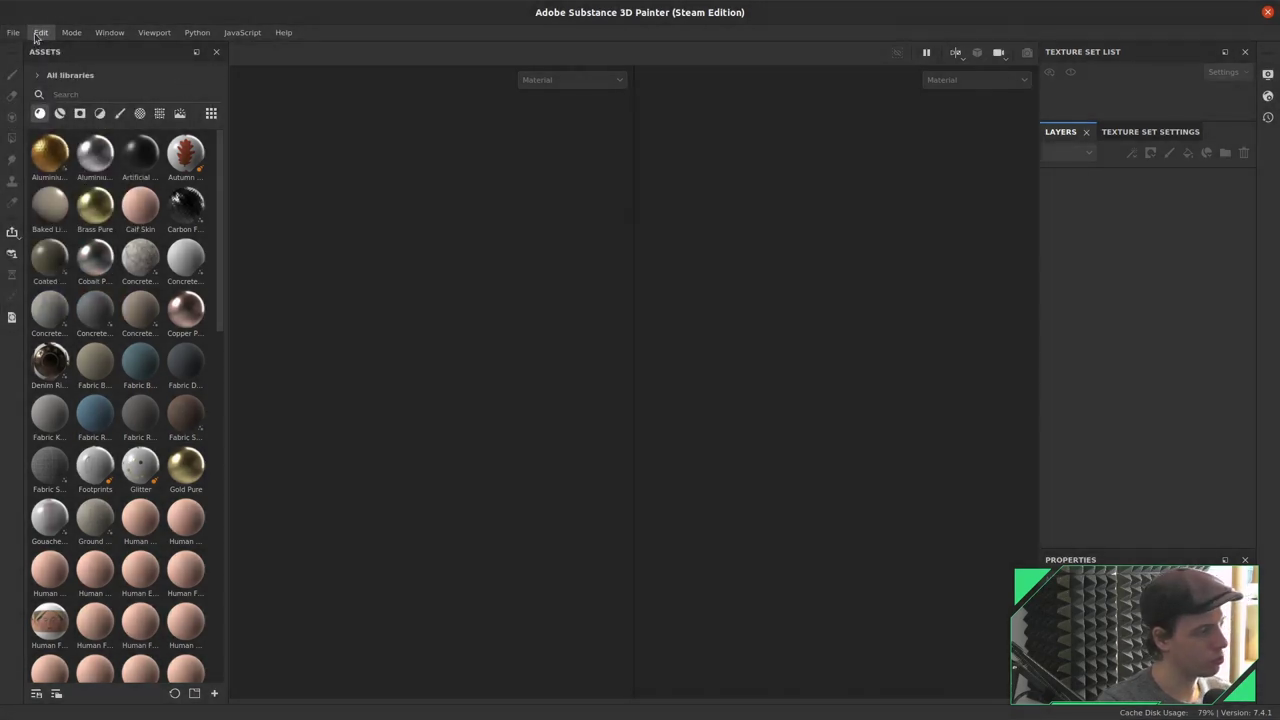
pyautogui.click(14, 32)
pyautogui.click(28, 50)
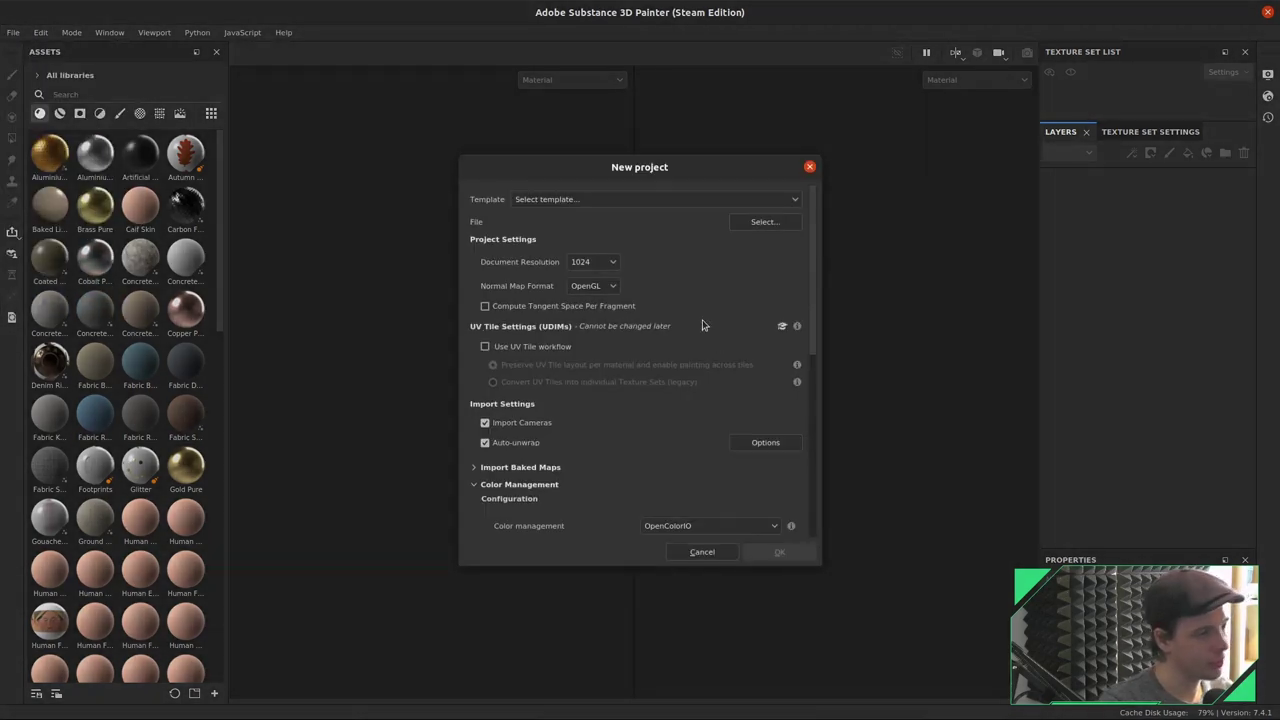
pyautogui.click(766, 221)
pyautogui.click(692, 290)
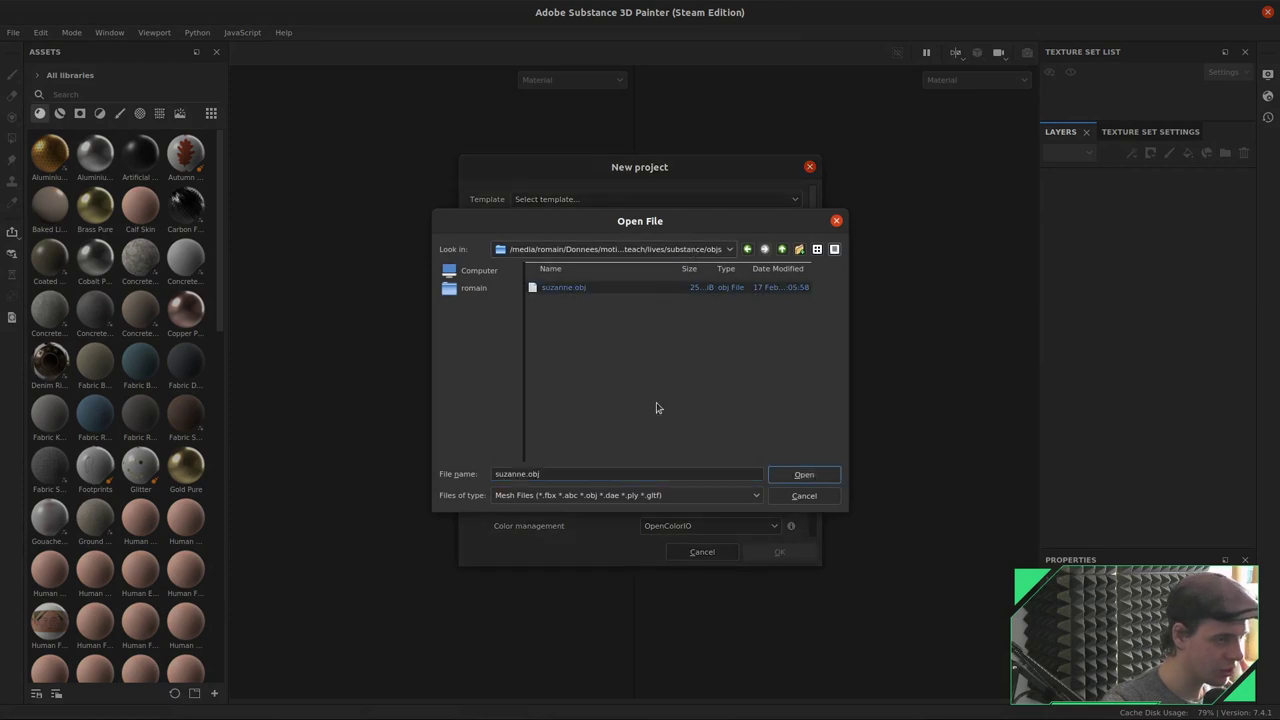
pyautogui.click(791, 477)
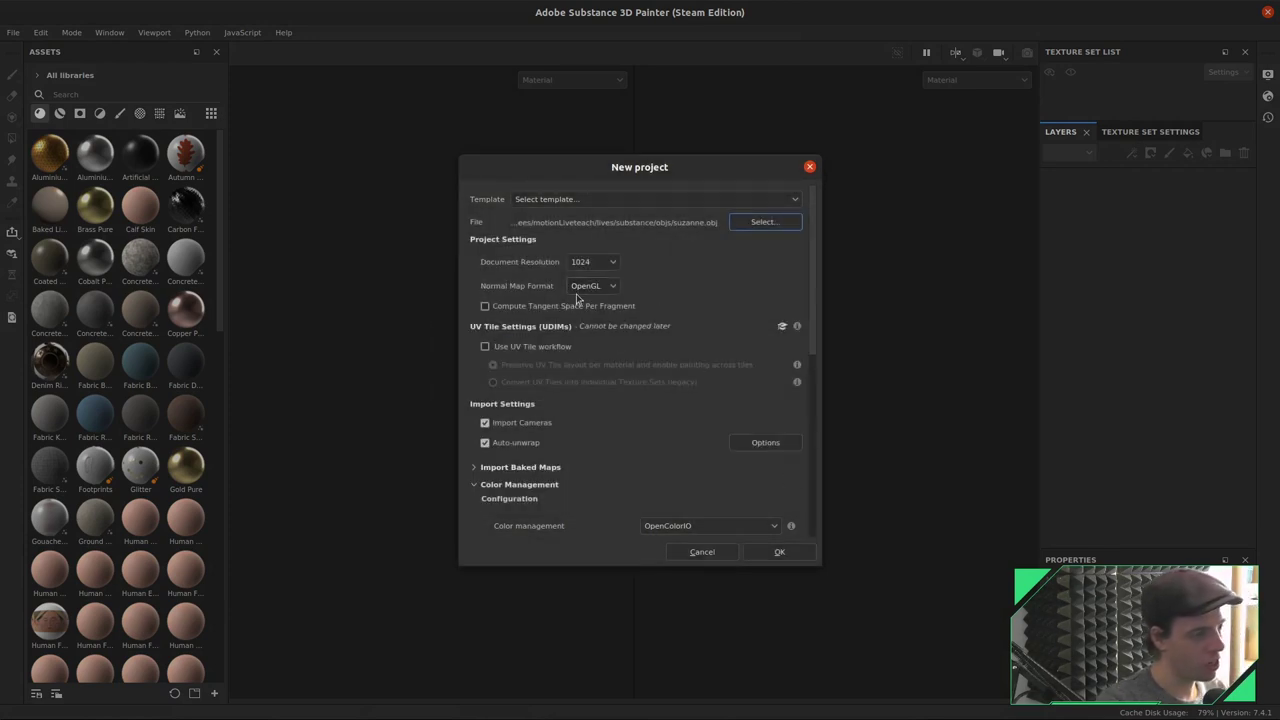
# Keep OpenGL normal map format and OpenColorIO colour management, reviewing the colour settings.
pyautogui.click(606, 289)
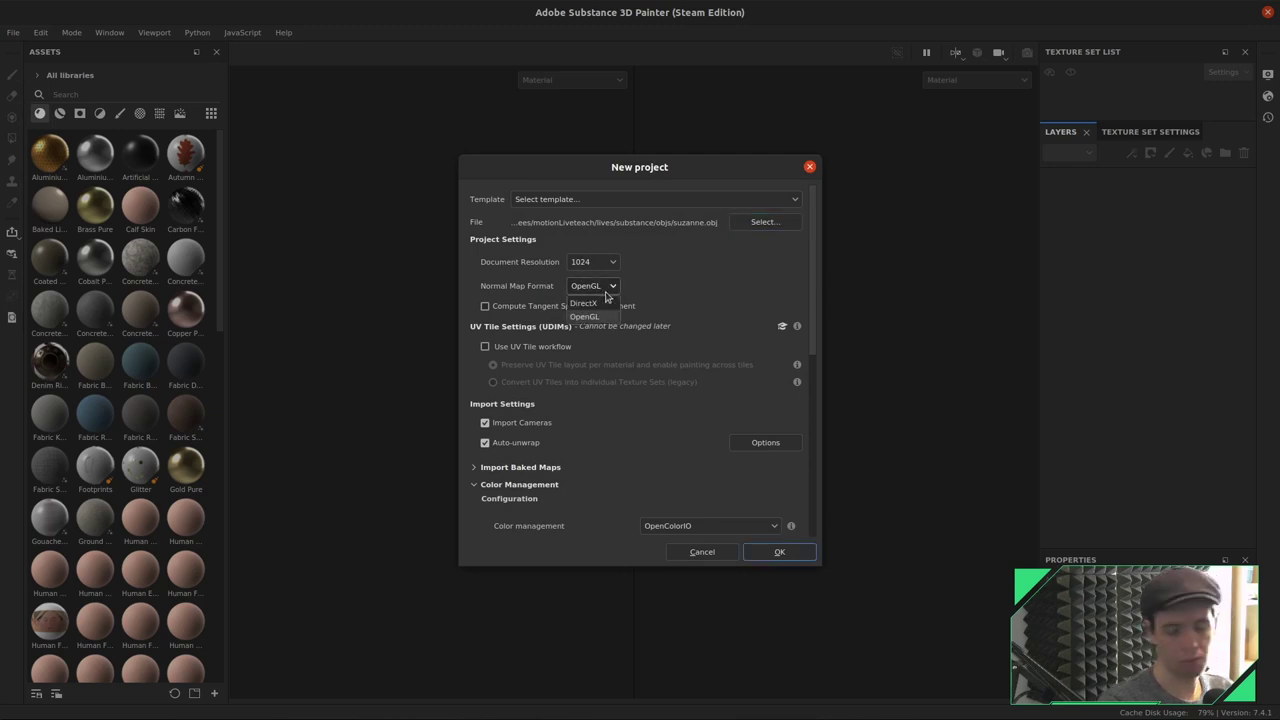
pyautogui.click(605, 293)
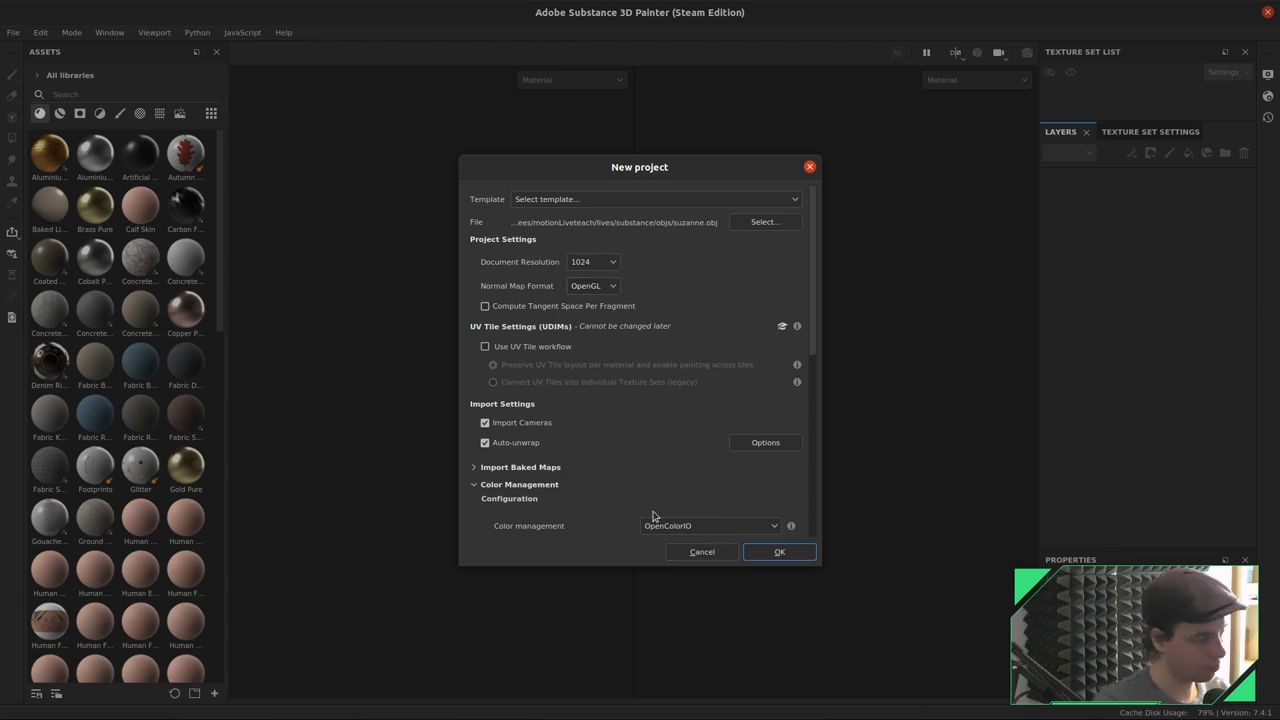
pyautogui.scroll(-2, 595, 305)
pyautogui.moveTo(816, 318)
pyautogui.mouseDown()
pyautogui.moveTo(820, 434)
pyautogui.moveTo(820, 311)
pyautogui.moveTo(823, 352)
pyautogui.mouseUp()
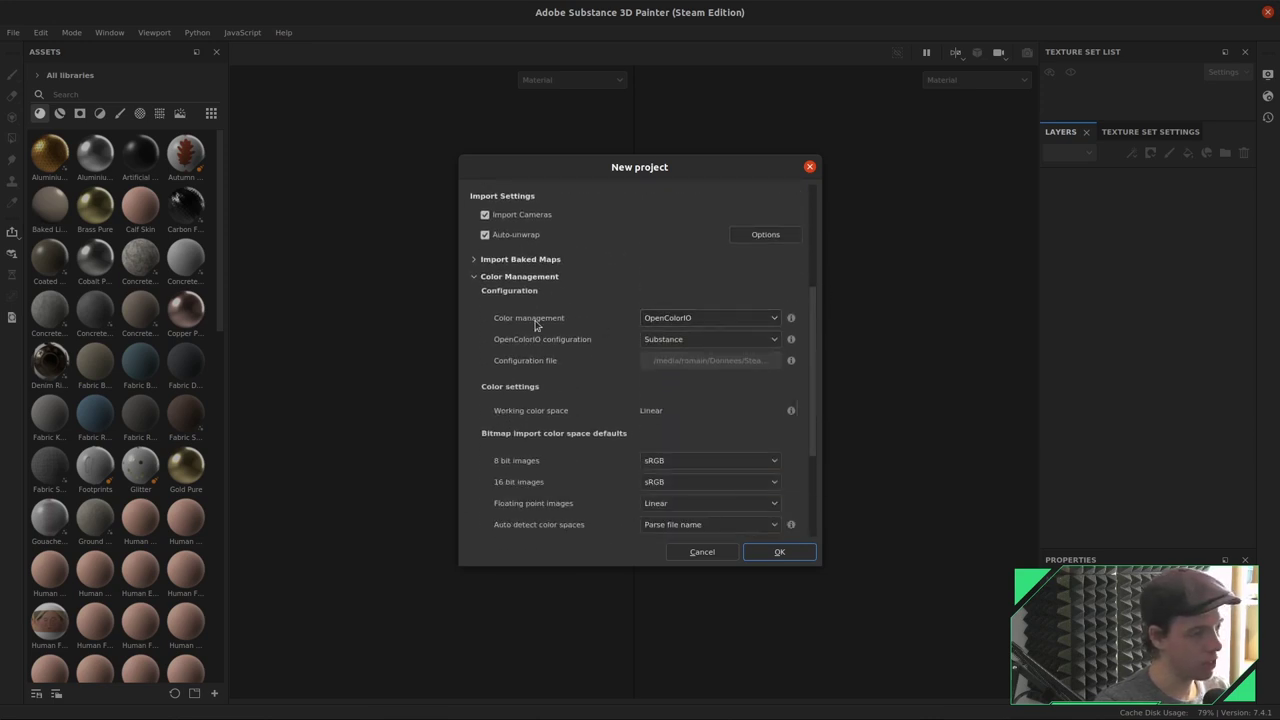
pyautogui.click(728, 318)
pyautogui.click(673, 355)
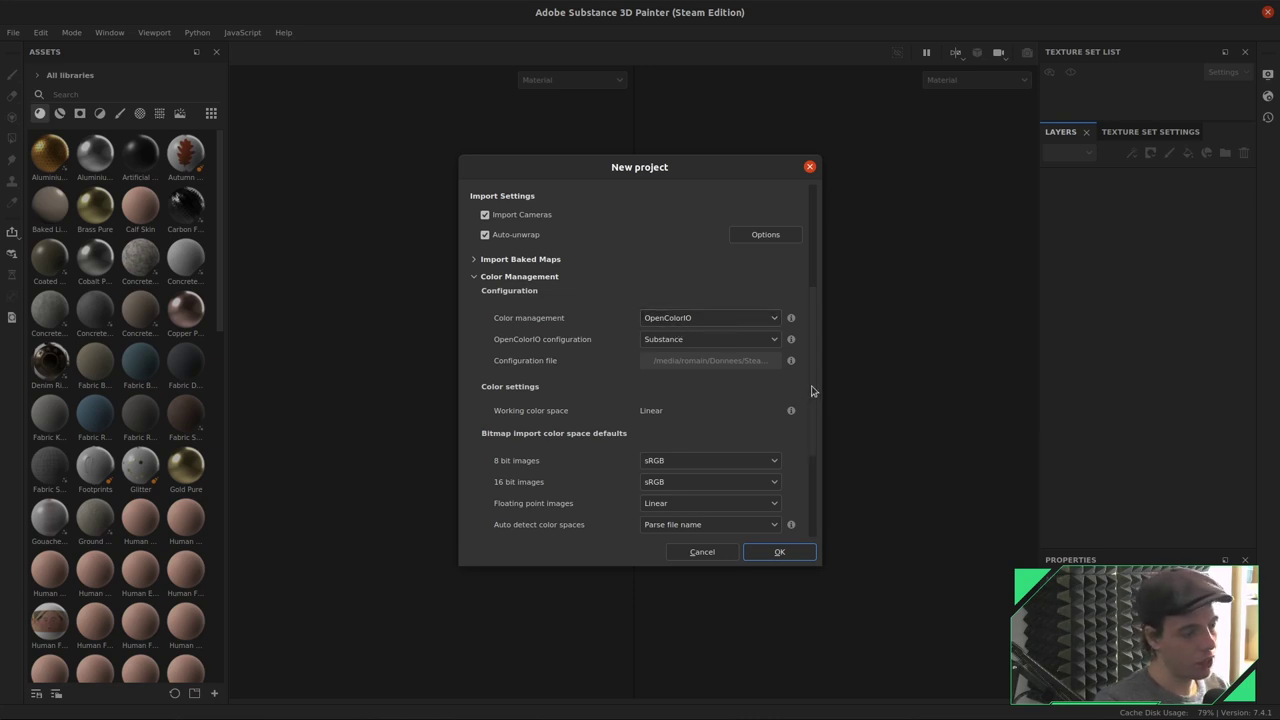
pyautogui.moveTo(811, 391); pyautogui.dragTo(811, 430)
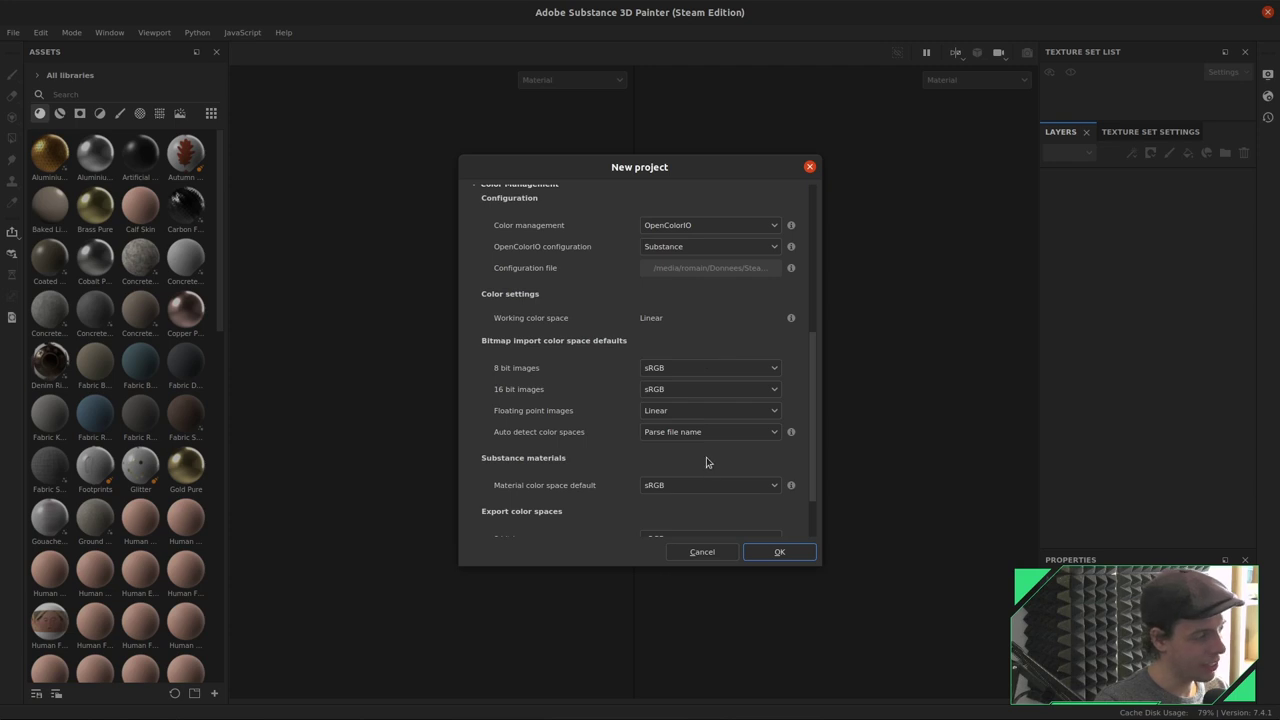
pyautogui.scroll(-2, 808, 494)
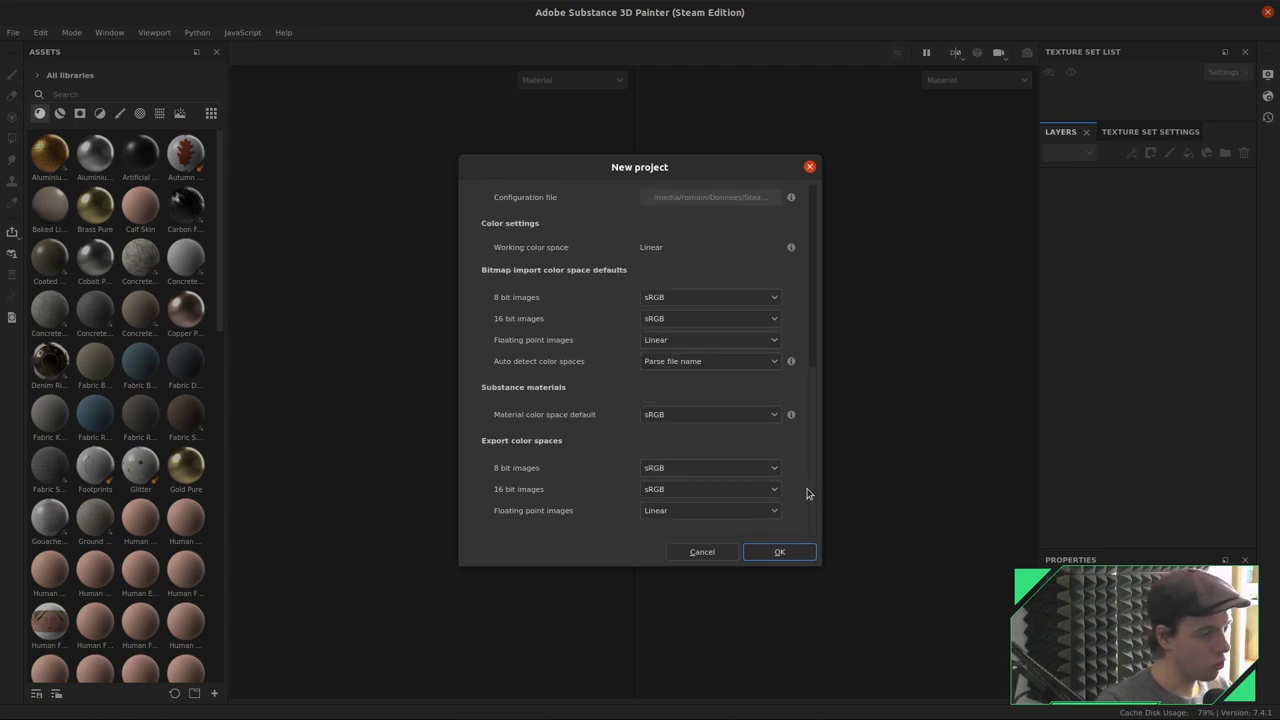
pyautogui.moveTo(808, 494); pyautogui.dragTo(808, 168)
# Create the Suzanne project, set Environment Opacity to 100, and filter assets to Smart Materials.
pyautogui.click(797, 557)
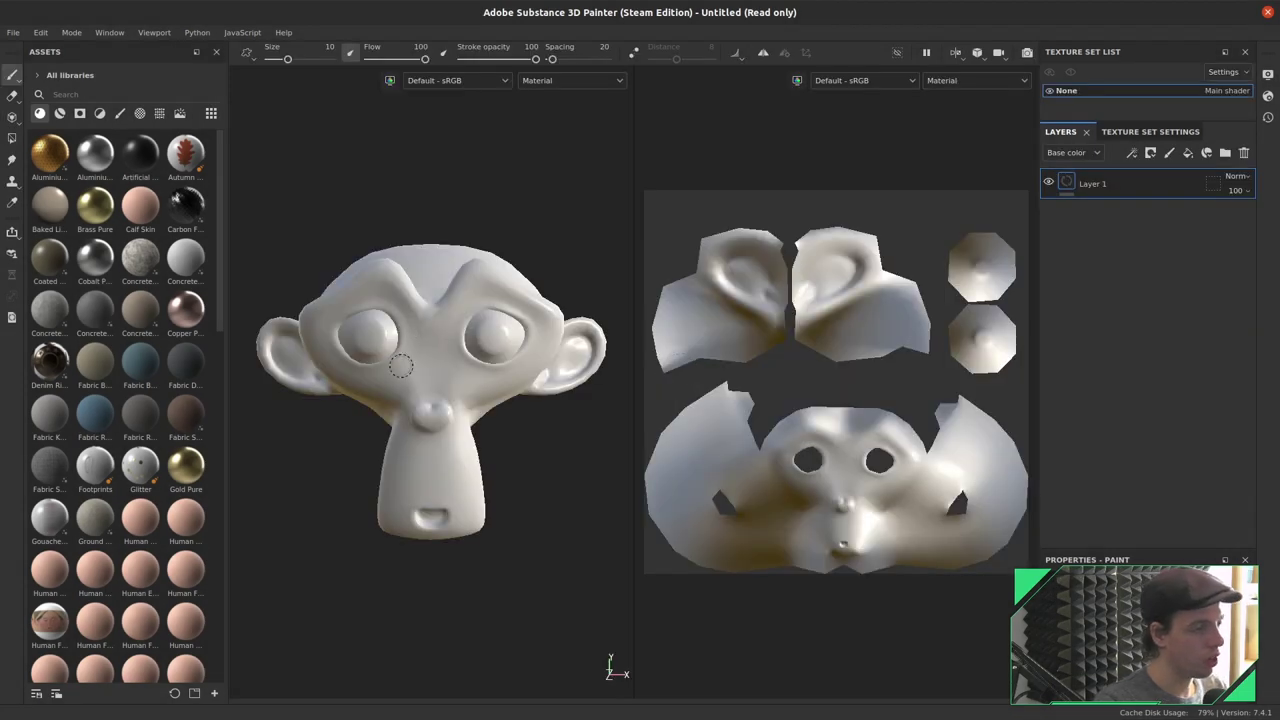
pyautogui.moveTo(468, 336)
pyautogui.keyDown('alt'); pyautogui.mouseDown()
pyautogui.moveTo(392, 375)
pyautogui.moveTo(371, 463)
pyautogui.moveTo(349, 366)
pyautogui.moveTo(366, 403)
pyautogui.moveTo(393, 397)
pyautogui.moveTo(371, 366)
pyautogui.moveTo(457, 380)
pyautogui.moveTo(423, 300)
pyautogui.moveTo(449, 354)
pyautogui.moveTo(370, 346)
pyautogui.moveTo(420, 346)
pyautogui.moveTo(443, 262)
pyautogui.mouseUp(); pyautogui.keyUp('alt')
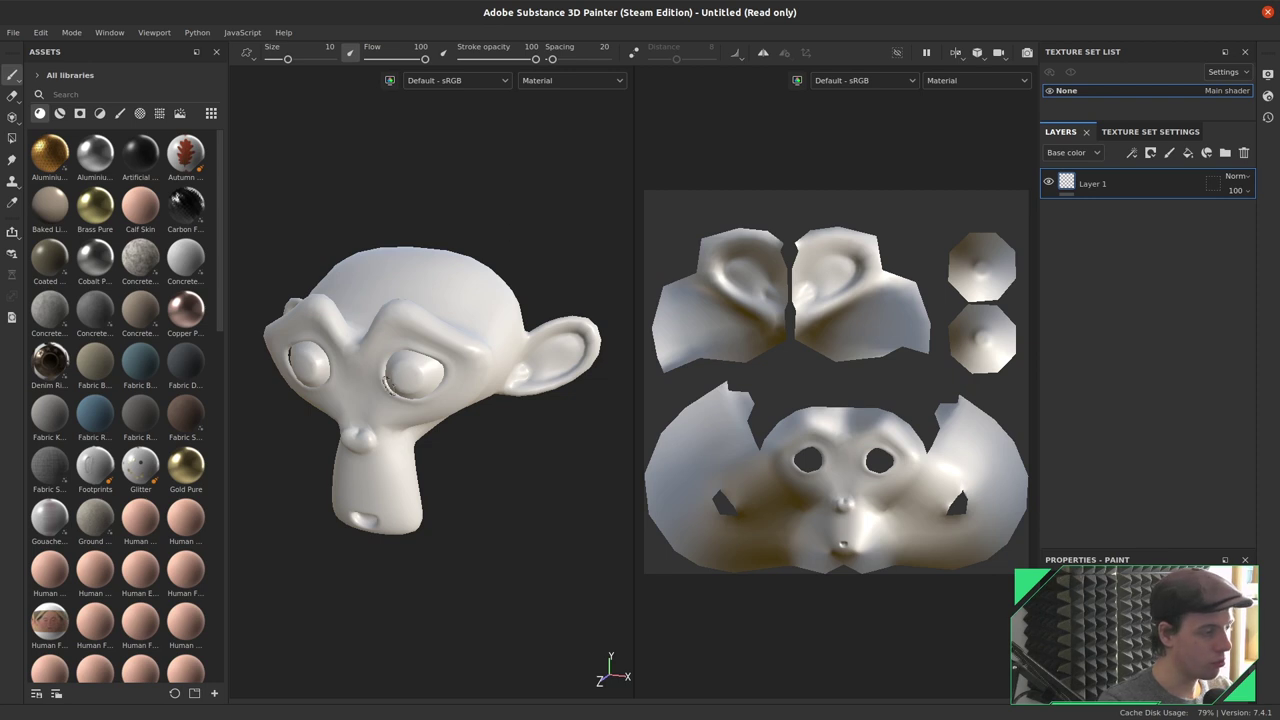
pyautogui.click(1266, 80)
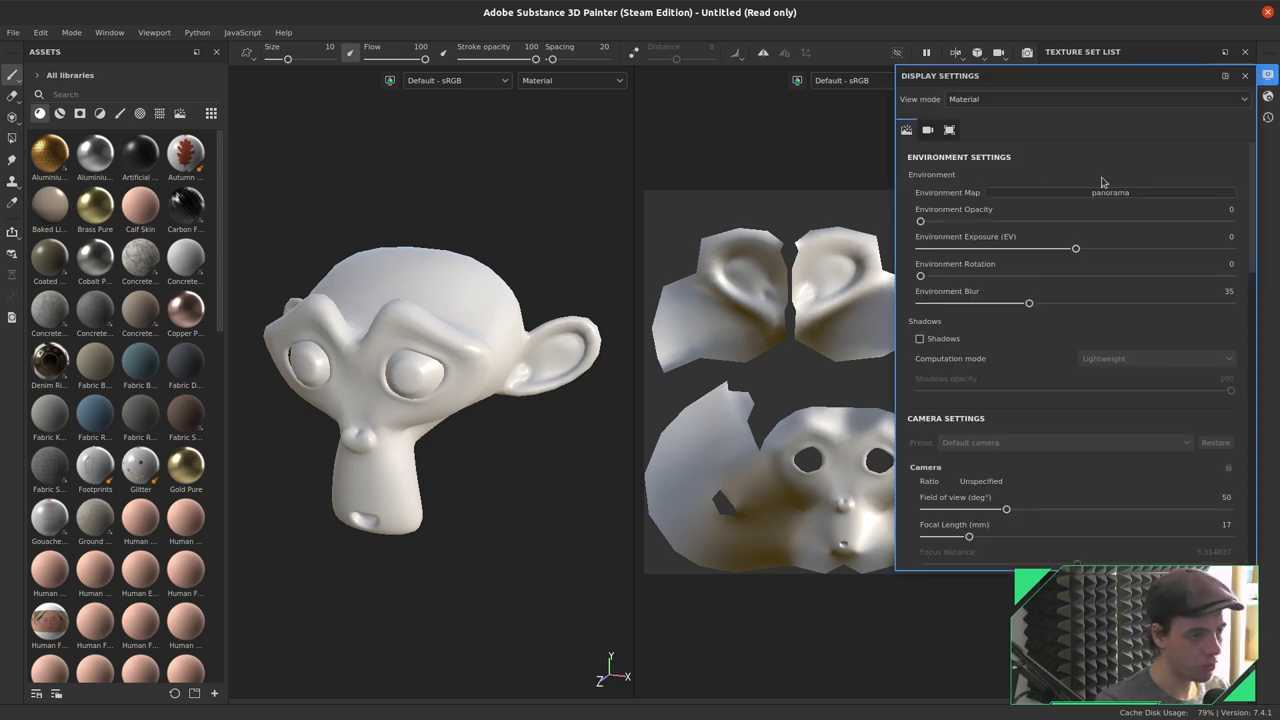
pyautogui.moveTo(920, 221); pyautogui.dragTo(1232, 221)
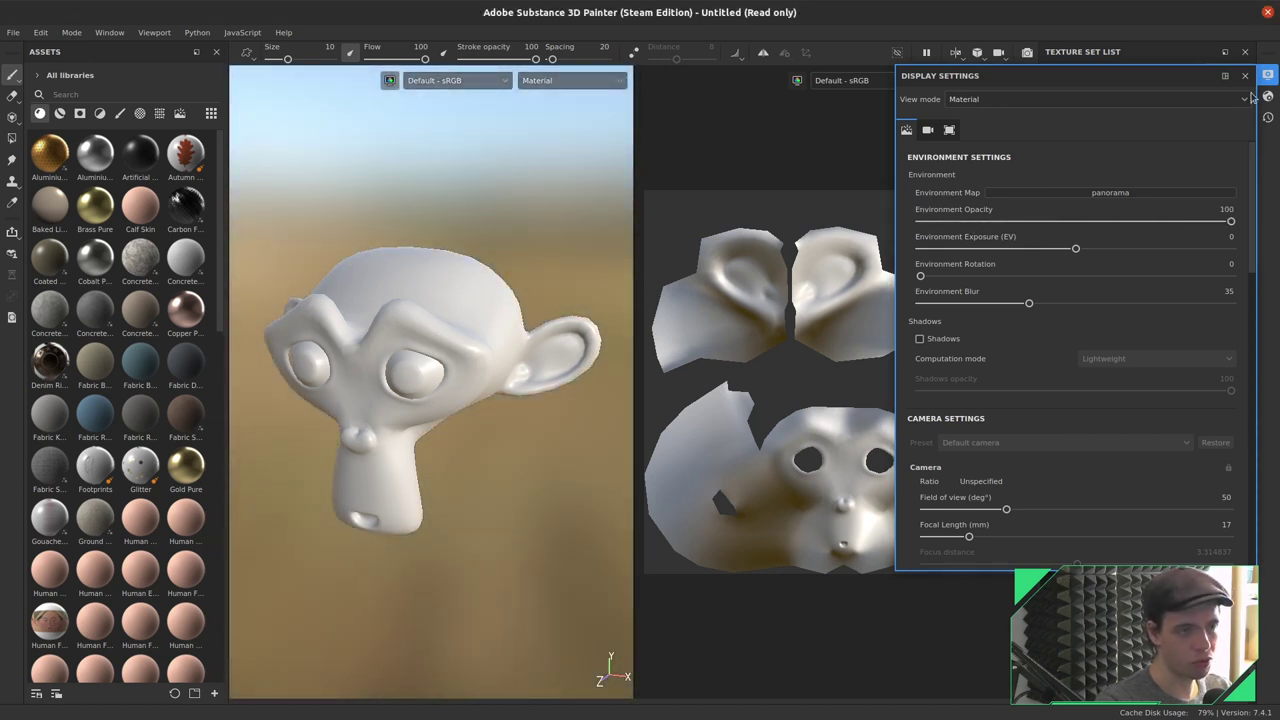
pyautogui.keyDown('alt'); pyautogui.moveTo(377, 397); pyautogui.dragTo(421, 392); pyautogui.keyUp('alt')
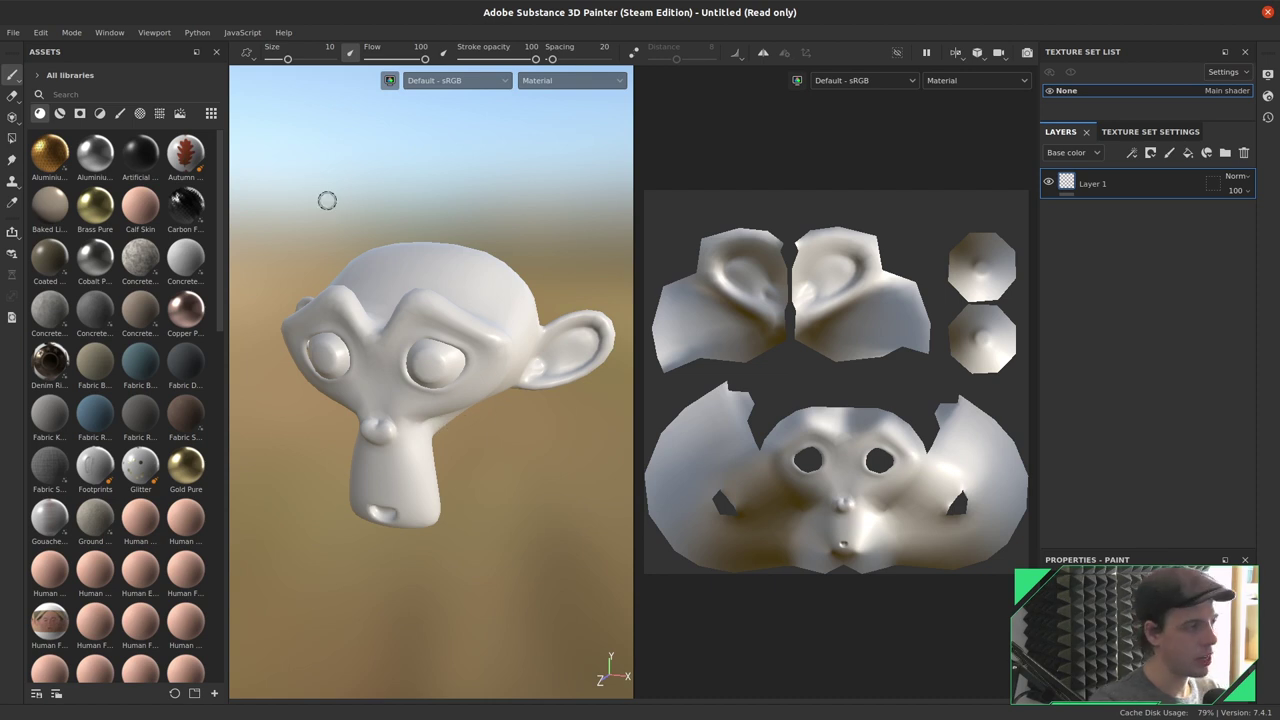
pyautogui.click(61, 114)
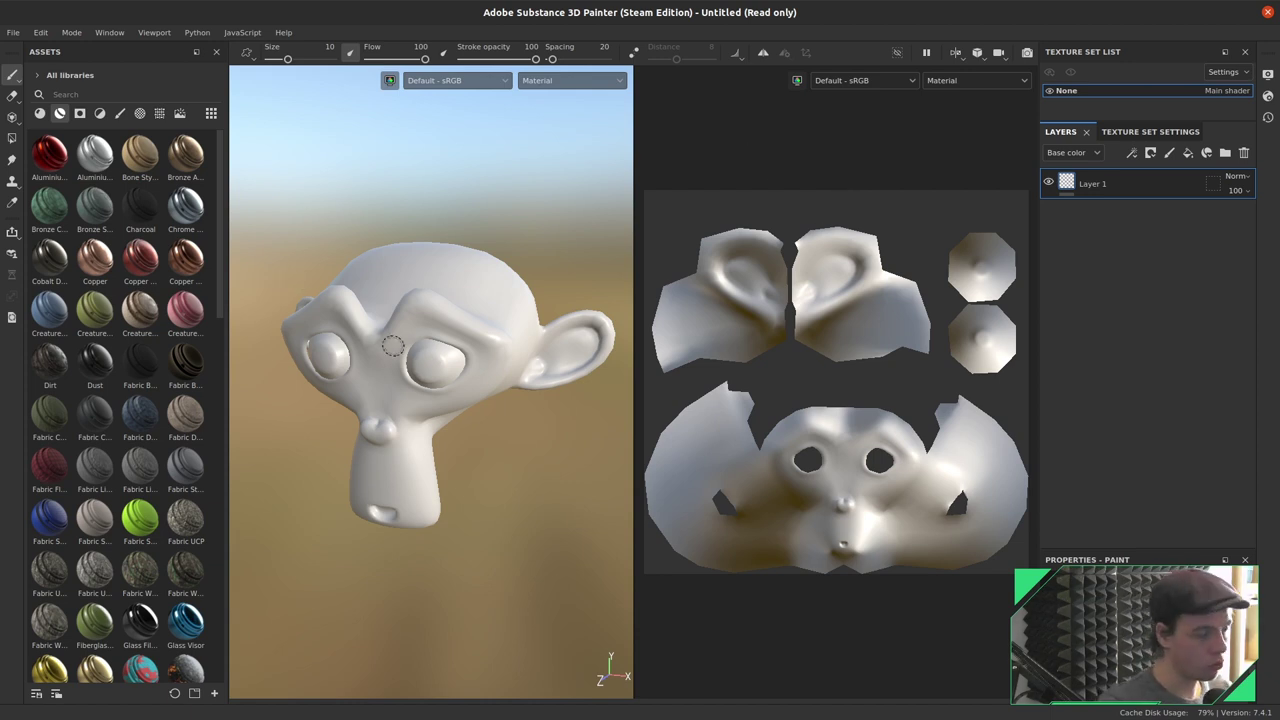
# From Texture Set Settings, bake the seven mesh maps at 1024 output size.
pyautogui.click(1150, 131)
pyautogui.scroll(-5, 1155, 273)
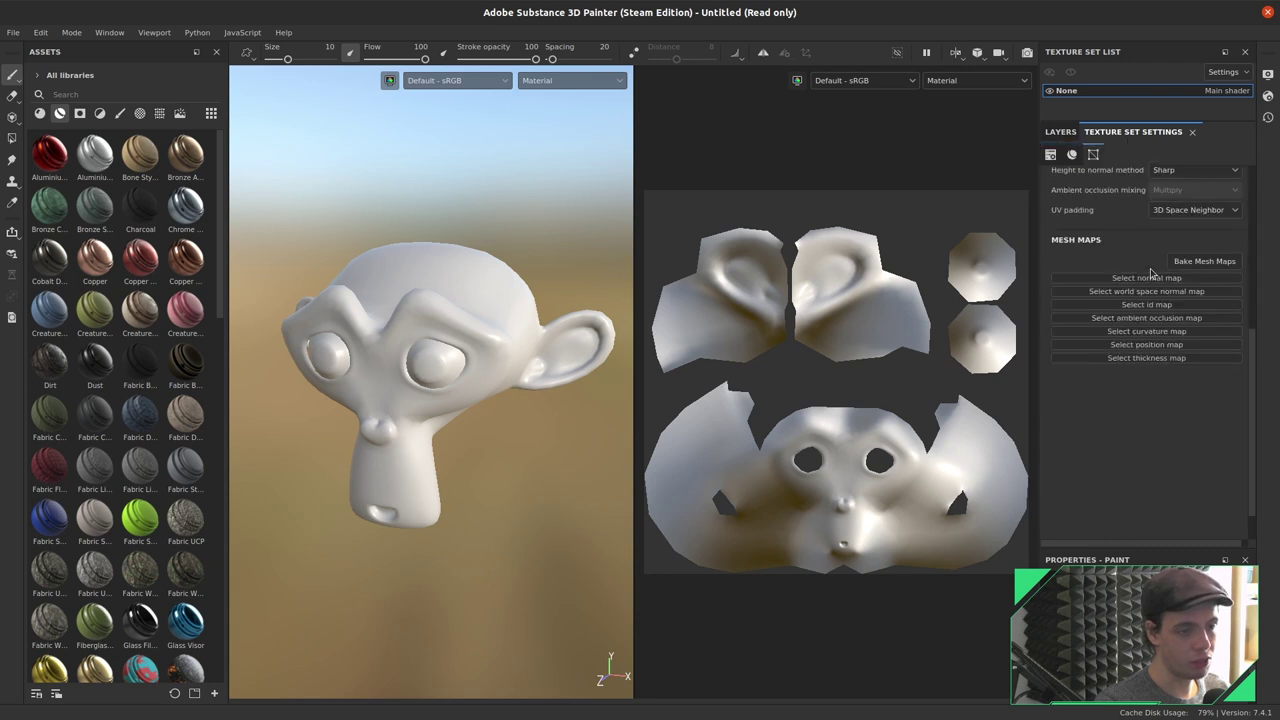
pyautogui.click(1205, 262)
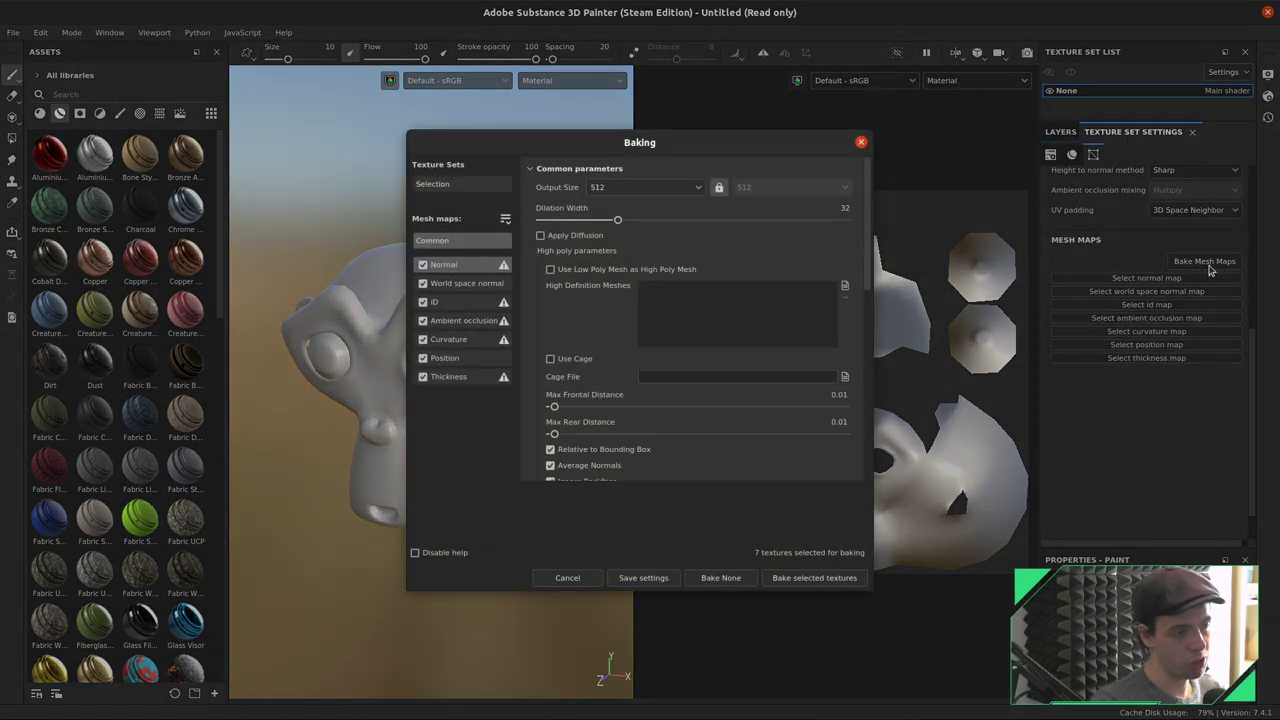
pyautogui.click(630, 187)
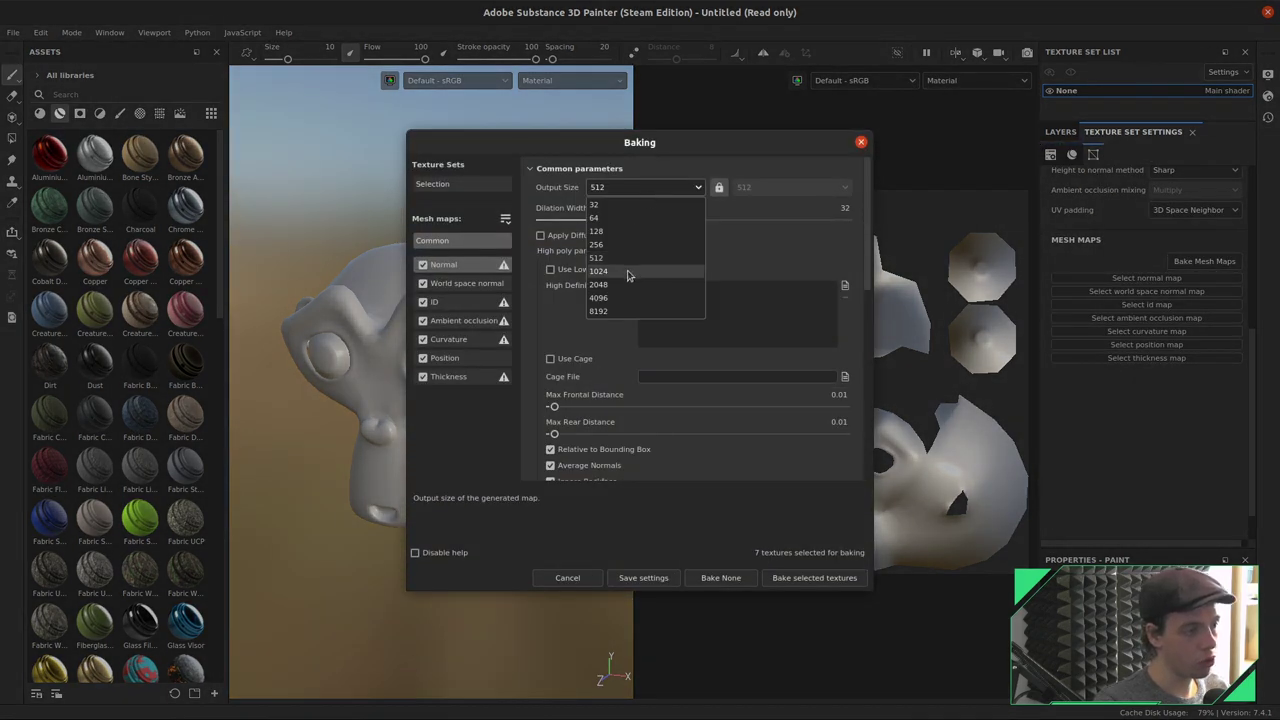
pyautogui.click(629, 272)
pyautogui.moveTo(865, 275); pyautogui.dragTo(869, 367)
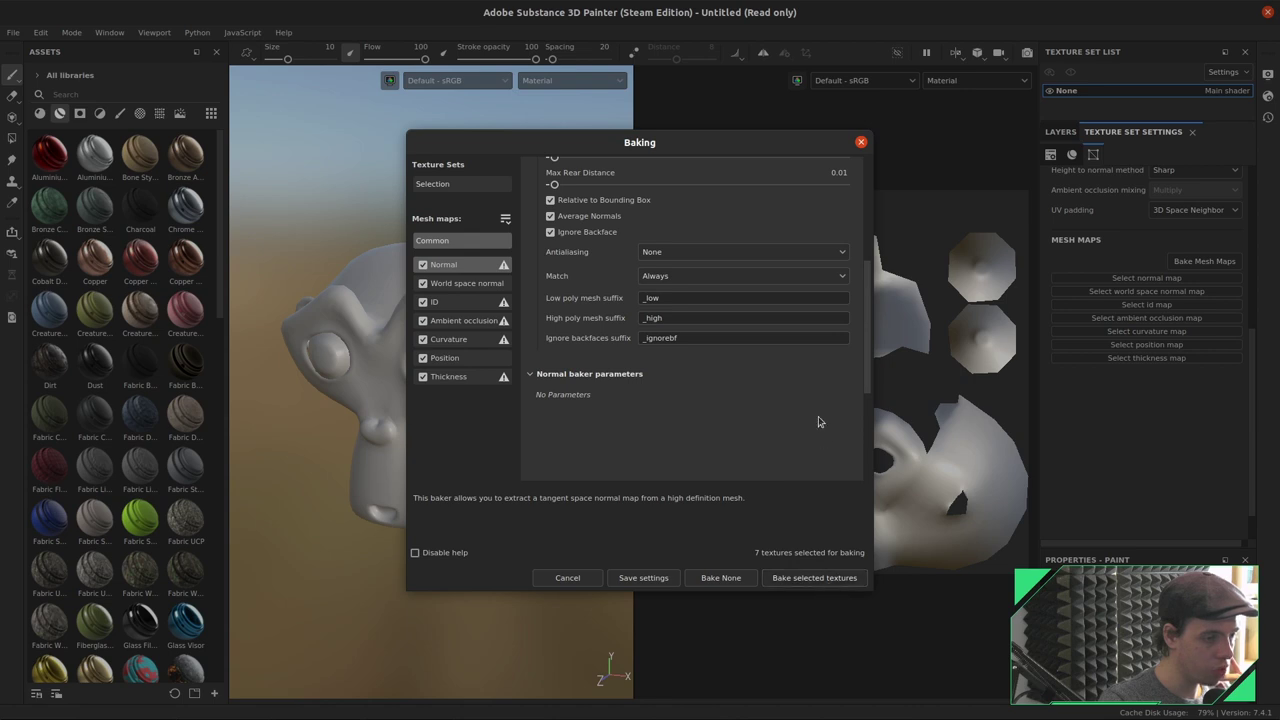
pyautogui.scroll(5, 812, 430)
pyautogui.scroll(1, 600, 295)
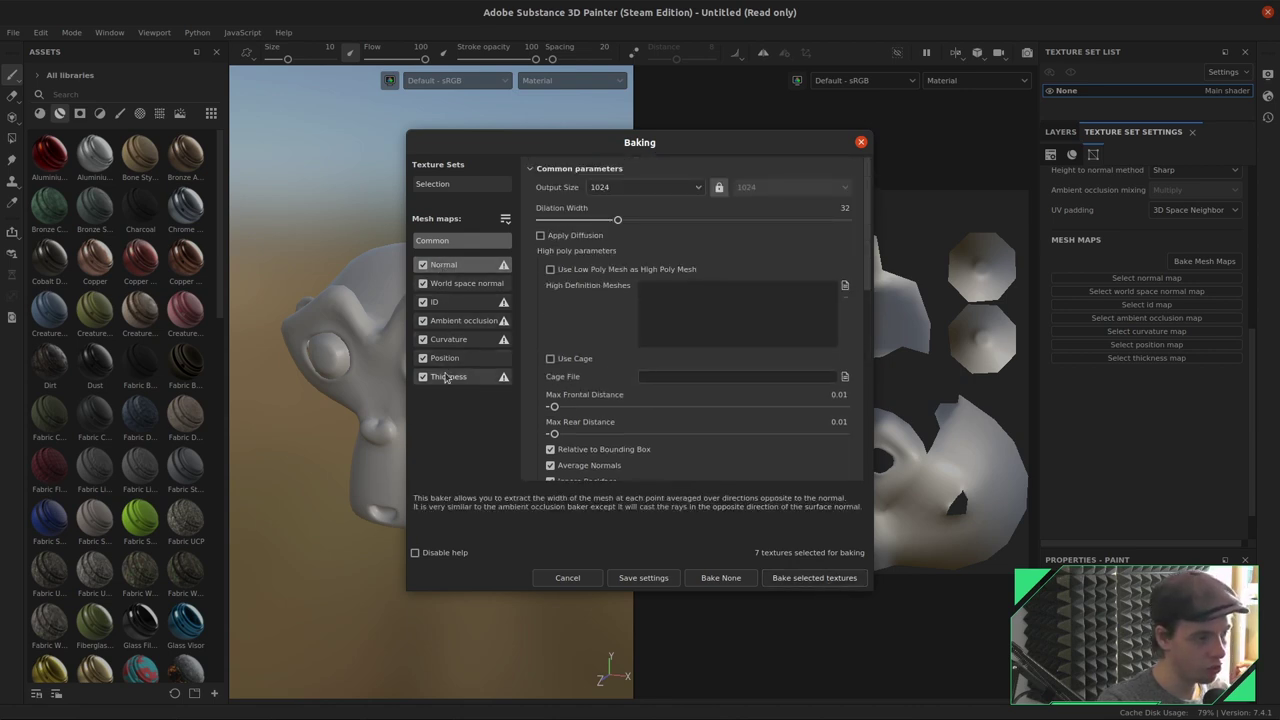
pyautogui.click(781, 577)
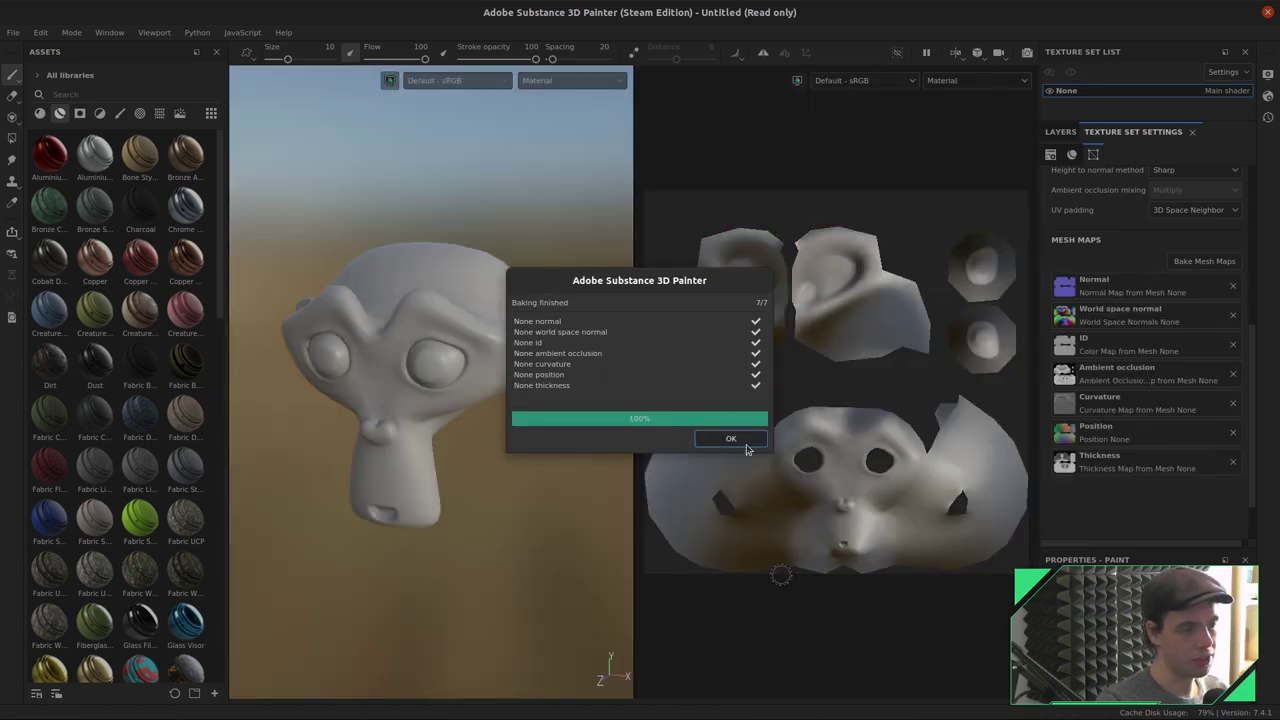
pyautogui.click(745, 444)
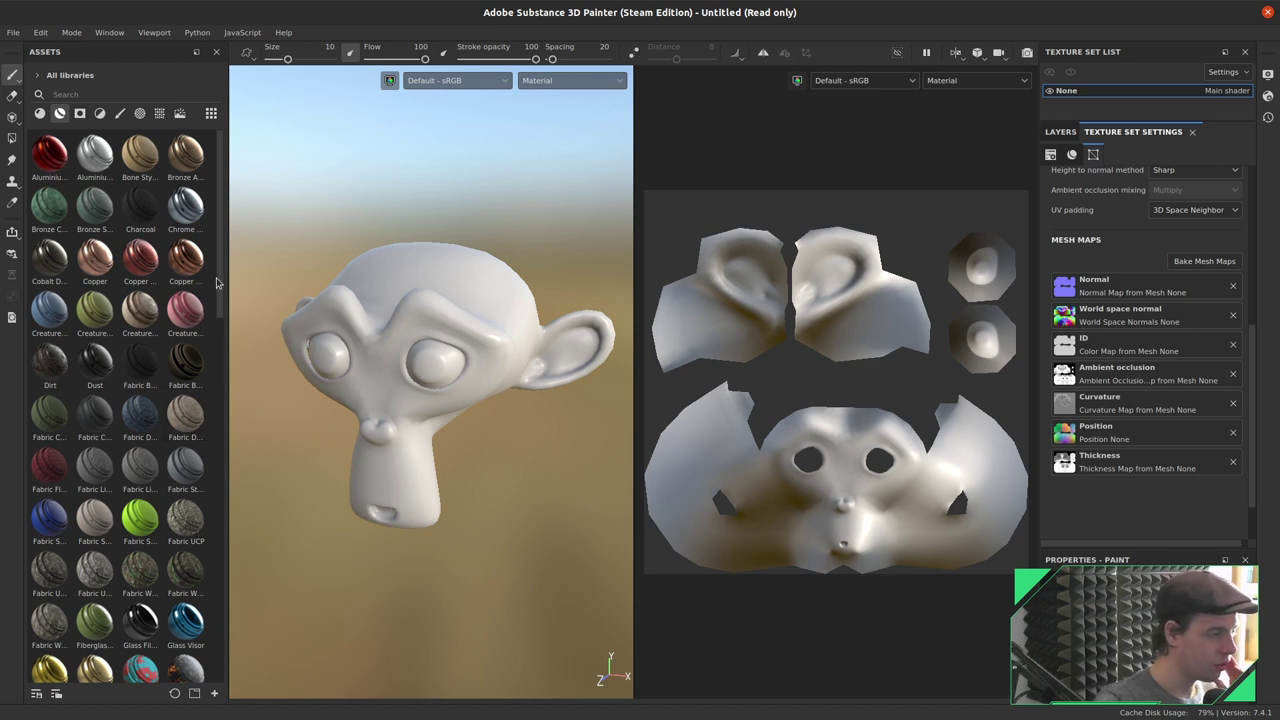
# Apply the Gold Damaged smart material to Suzanne.
pyautogui.moveTo(216, 283)
pyautogui.mouseDown()
pyautogui.moveTo(206, 343)
pyautogui.moveTo(238, 660)
pyautogui.moveTo(238, 406)
pyautogui.mouseUp()
pyautogui.moveTo(94, 345); pyautogui.dragTo(370, 478)
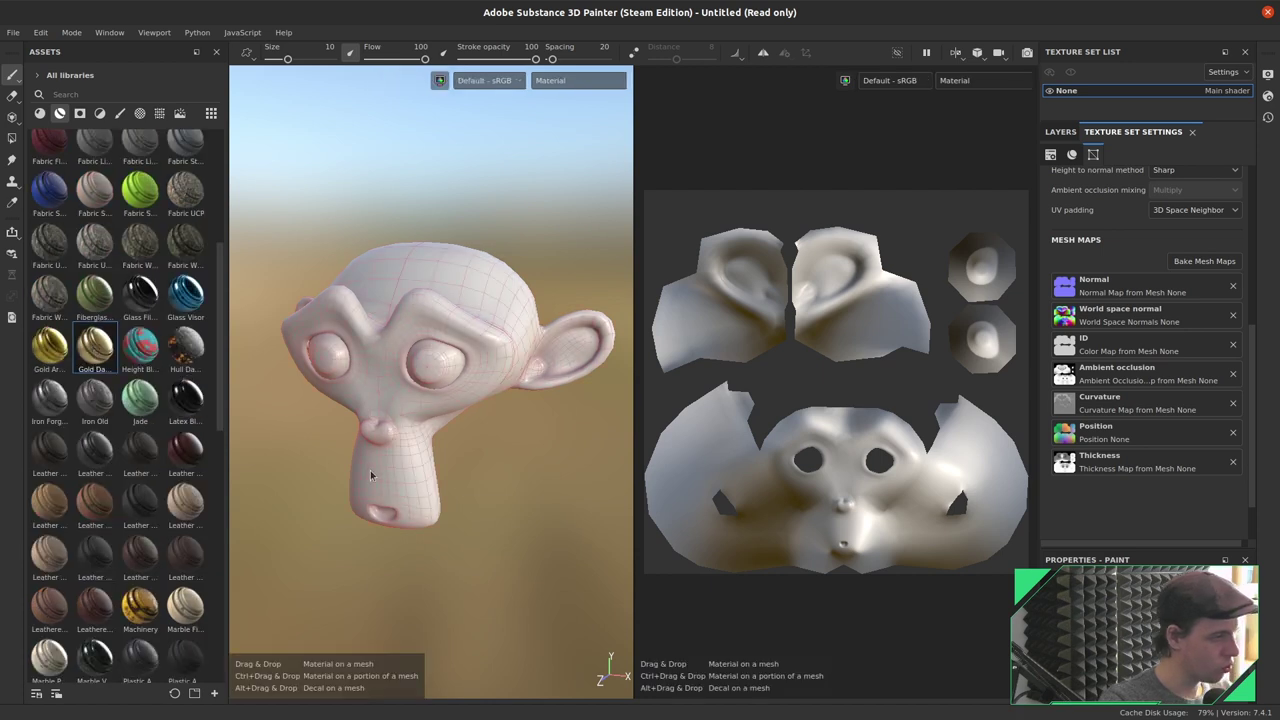
pyautogui.keyDown('alt'); pyautogui.moveTo(494, 457); pyautogui.dragTo(437, 428); pyautogui.keyUp('alt')
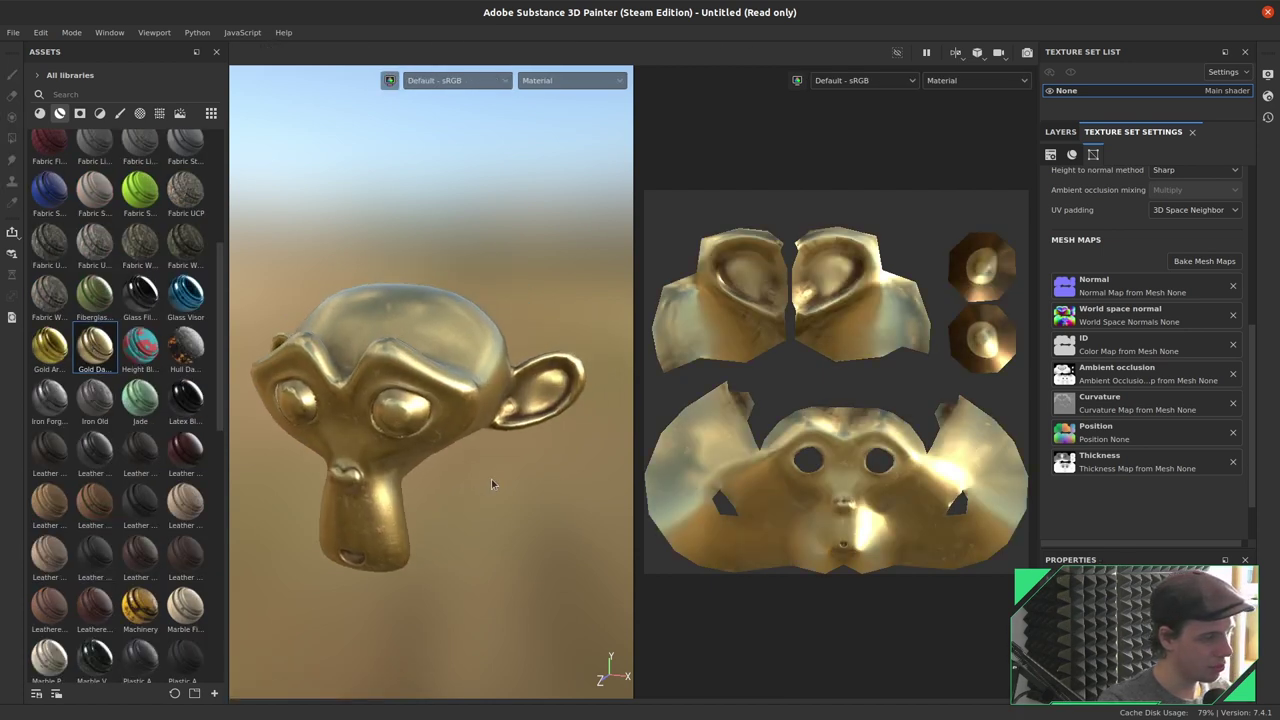
pyautogui.moveTo(428, 445)
pyautogui.keyDown('alt'); pyautogui.mouseDown()
pyautogui.moveTo(409, 509)
pyautogui.moveTo(449, 500)
pyautogui.moveTo(571, 523)
pyautogui.moveTo(516, 508)
pyautogui.moveTo(569, 503)
pyautogui.moveTo(580, 537)
pyautogui.moveTo(491, 517)
pyautogui.moveTo(474, 409)
pyautogui.moveTo(463, 543)
pyautogui.moveTo(489, 504)
pyautogui.moveTo(423, 466)
pyautogui.moveTo(481, 488)
pyautogui.moveTo(514, 609)
pyautogui.moveTo(457, 491)
pyautogui.moveTo(482, 420)
pyautogui.moveTo(526, 374)
pyautogui.moveTo(416, 415)
pyautogui.moveTo(470, 400)
pyautogui.mouseUp(); pyautogui.keyUp('alt')
# Delete the empty Layer 1 and scroll the asset grid down to the steel materials.
pyautogui.click(1060, 132)
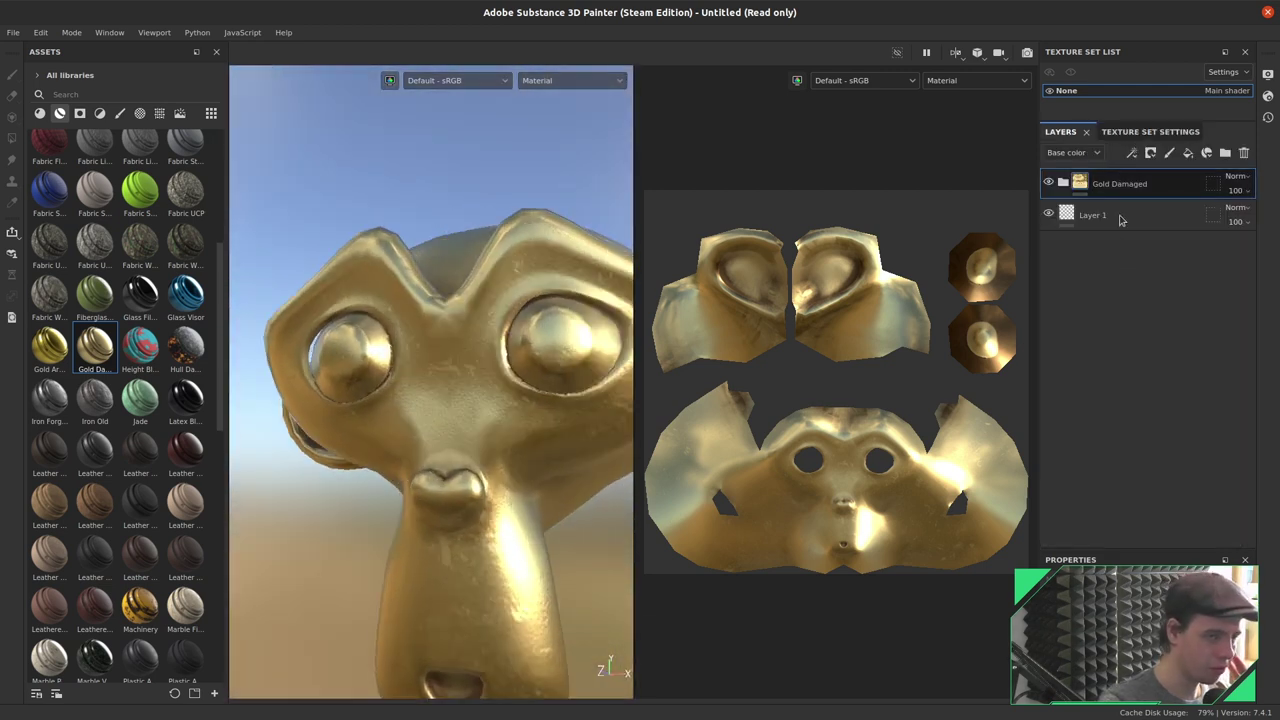
pyautogui.click(1243, 154)
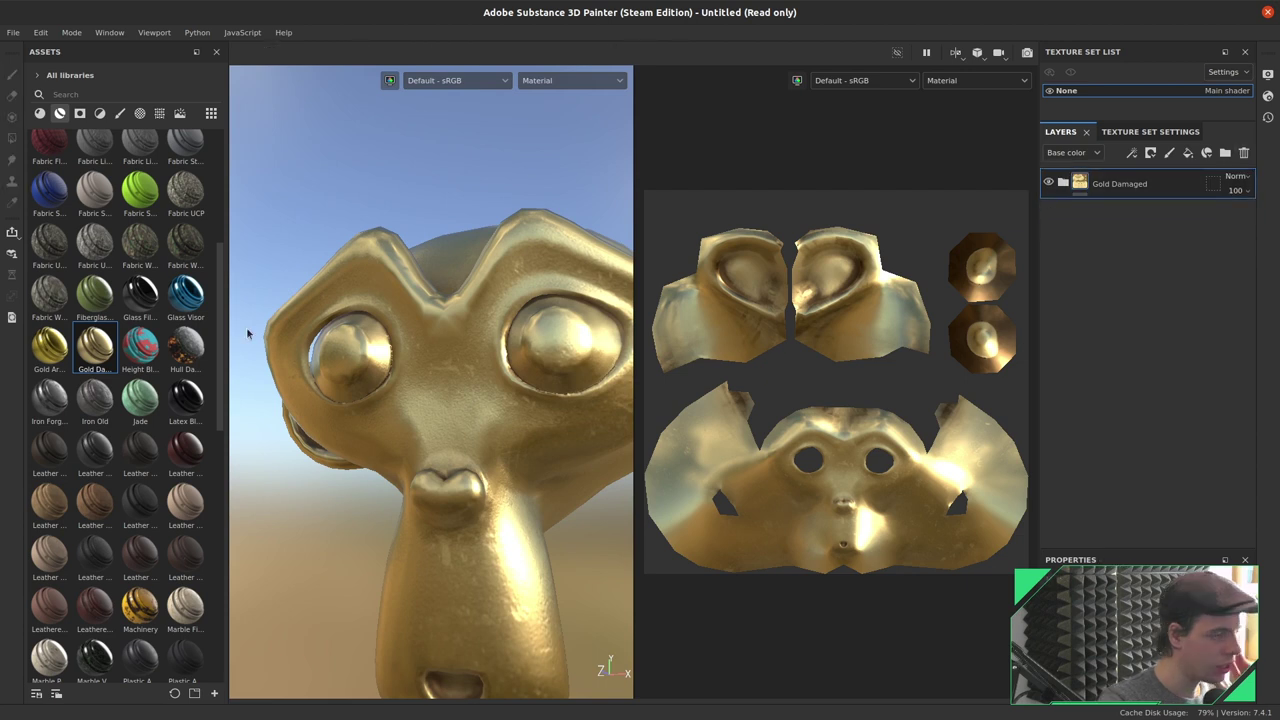
pyautogui.scroll(5, 118, 370)
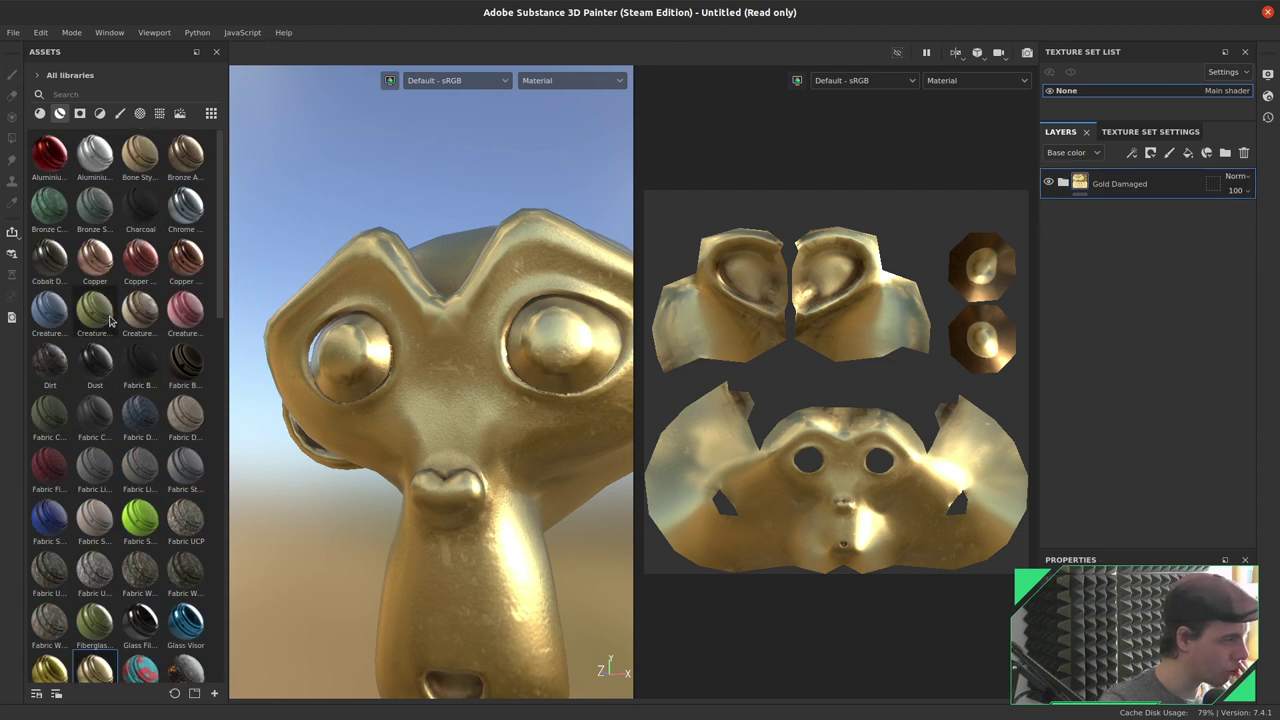
pyautogui.keyDown('alt'); pyautogui.moveTo(455, 363); pyautogui.dragTo(385, 440); pyautogui.keyUp('alt')
pyautogui.scroll(-4, 140, 360)
pyautogui.scroll(-5, 140, 360)
pyautogui.scroll(-4, 133, 344)
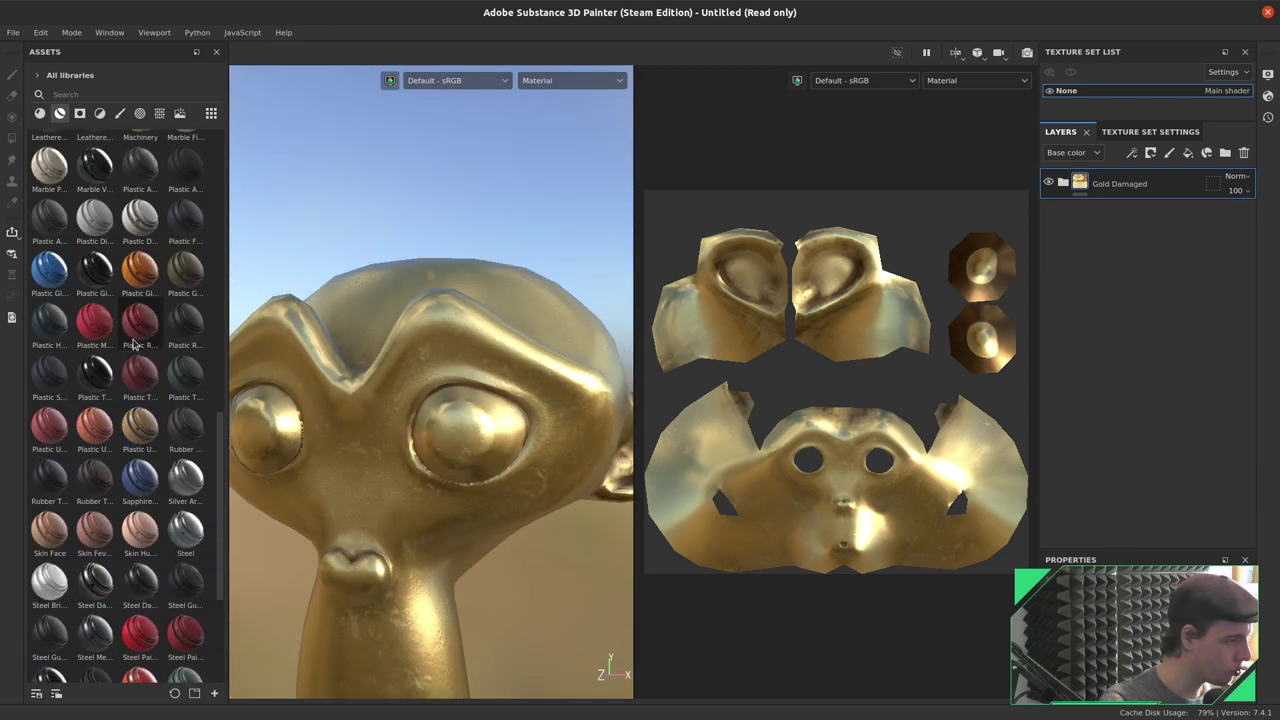
pyautogui.scroll(-2, 133, 344)
pyautogui.scroll(-2, 133, 344)
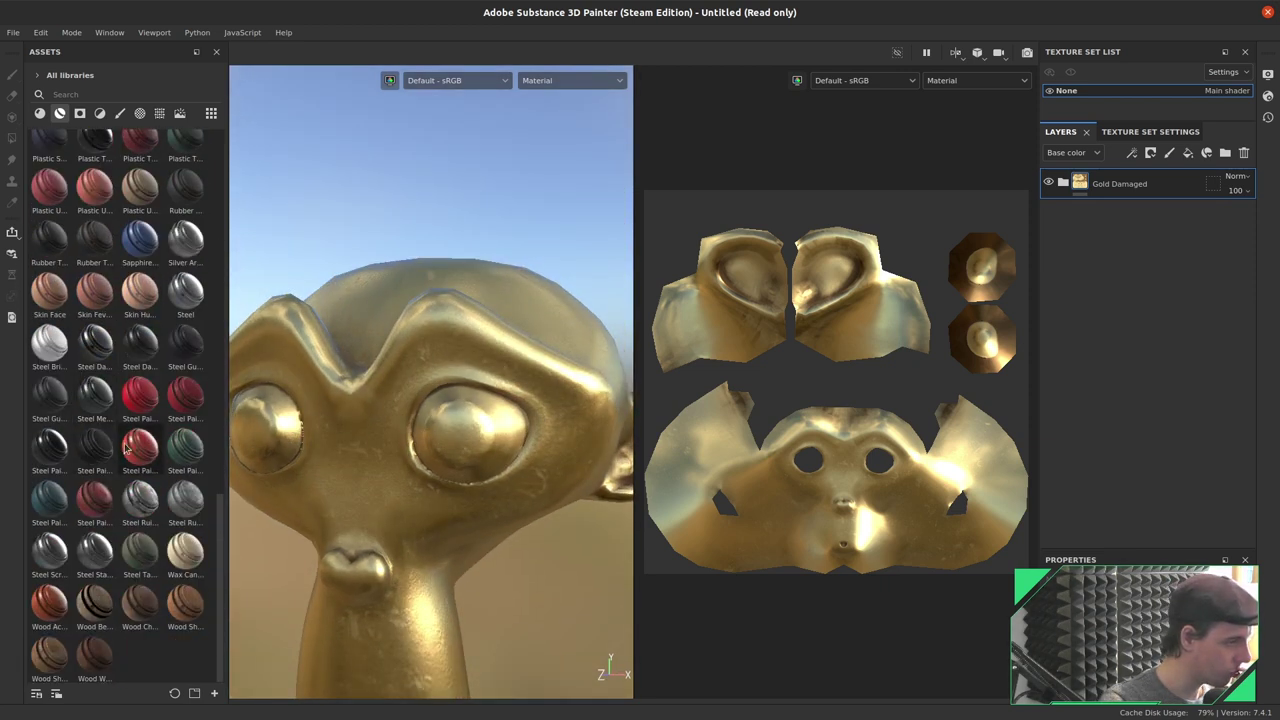
# Apply Steel Ruined and move its layer beneath Gold Damaged.
pyautogui.moveTo(140, 498)
pyautogui.moveTo(128, 513); pyautogui.dragTo(360, 500)
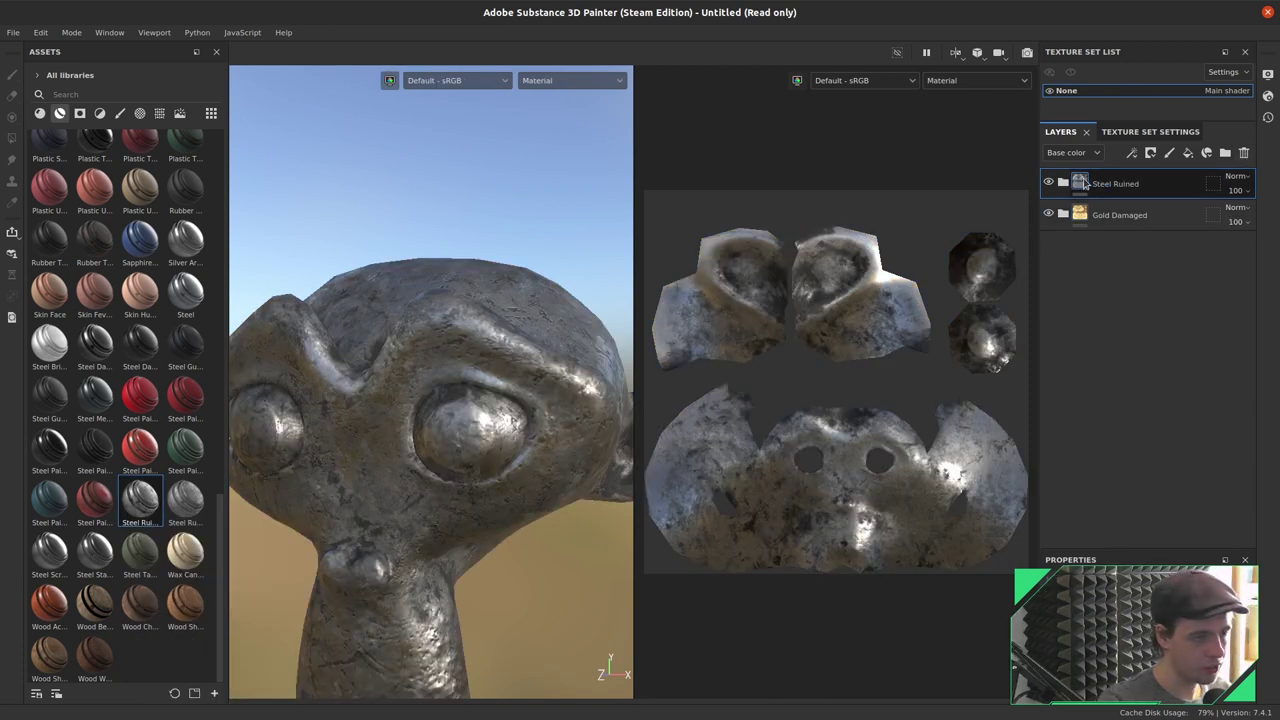
pyautogui.moveTo(1085, 184); pyautogui.dragTo(1090, 228)
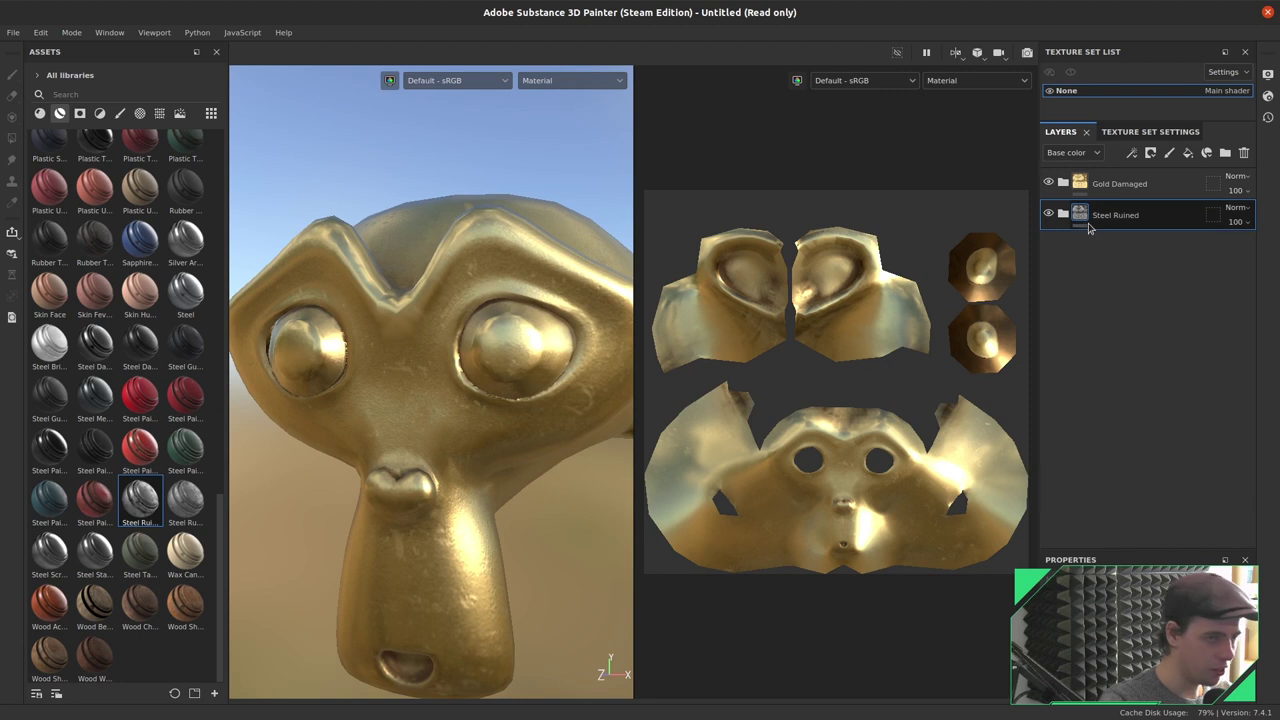
pyautogui.click(1140, 186)
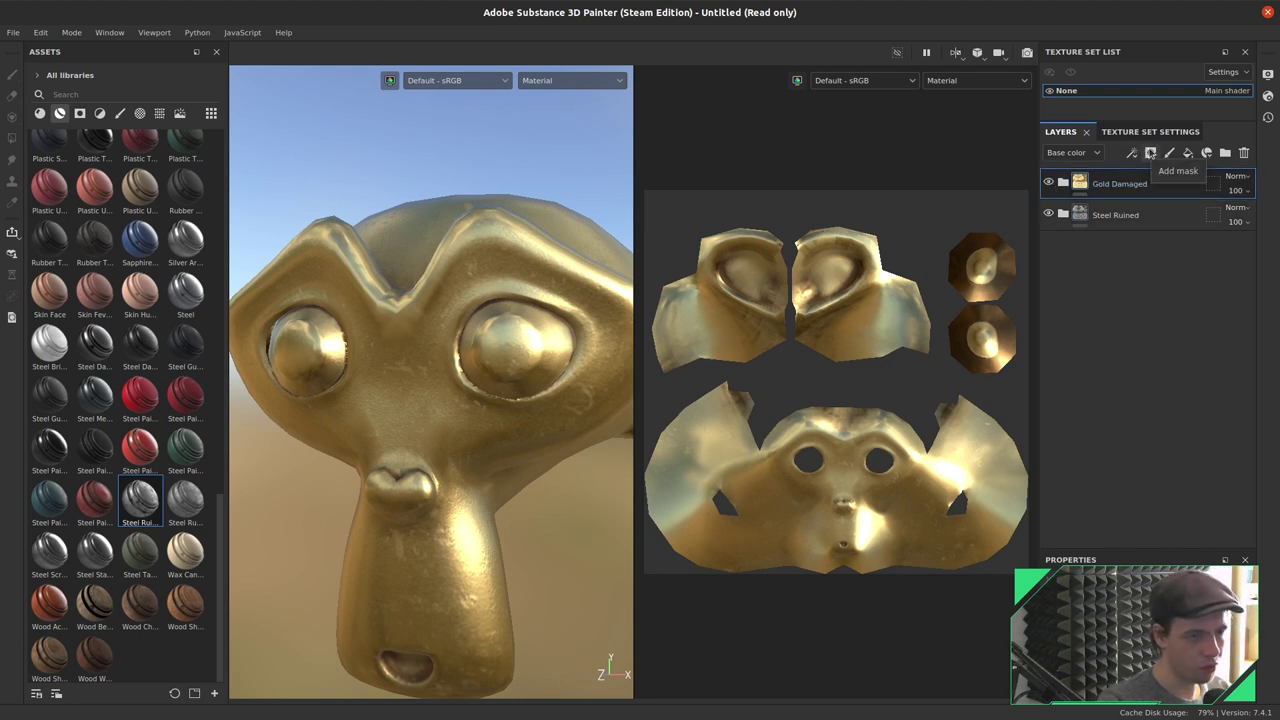
# Add a white mask to the Gold Damaged layer and target it for painting.
pyautogui.click(1151, 153)
pyautogui.click(1159, 171)
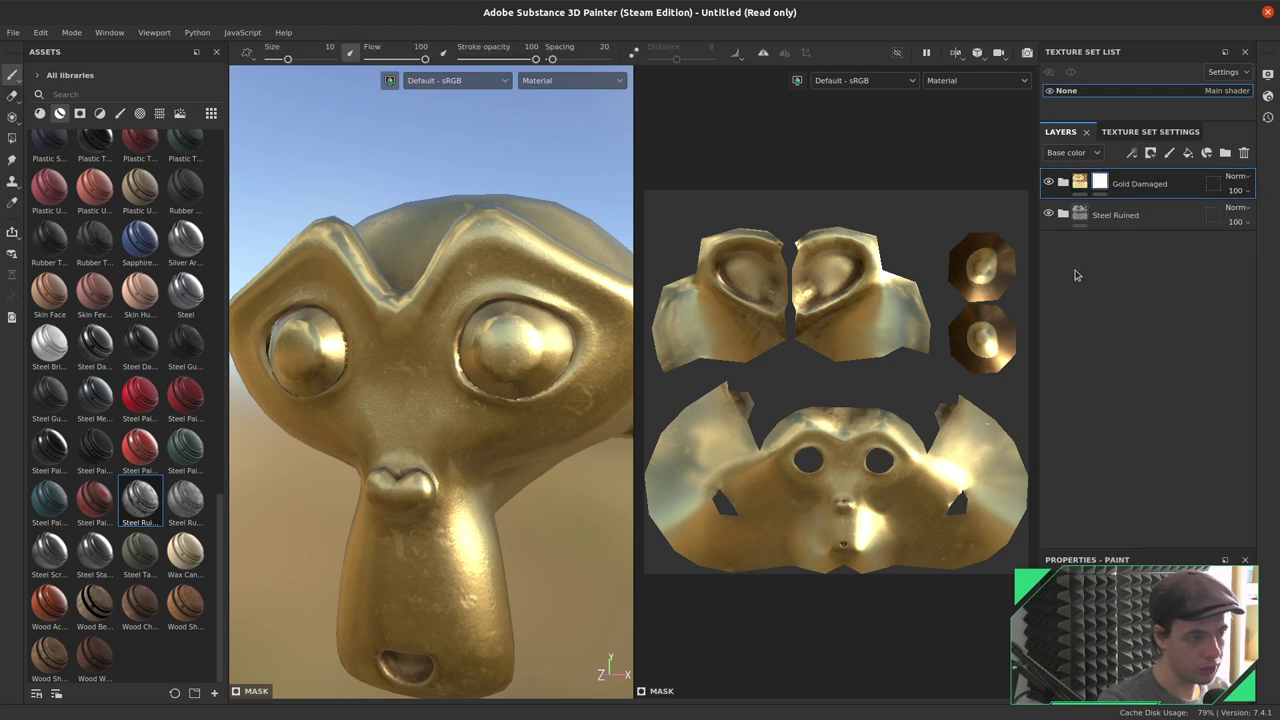
pyautogui.click(1100, 184)
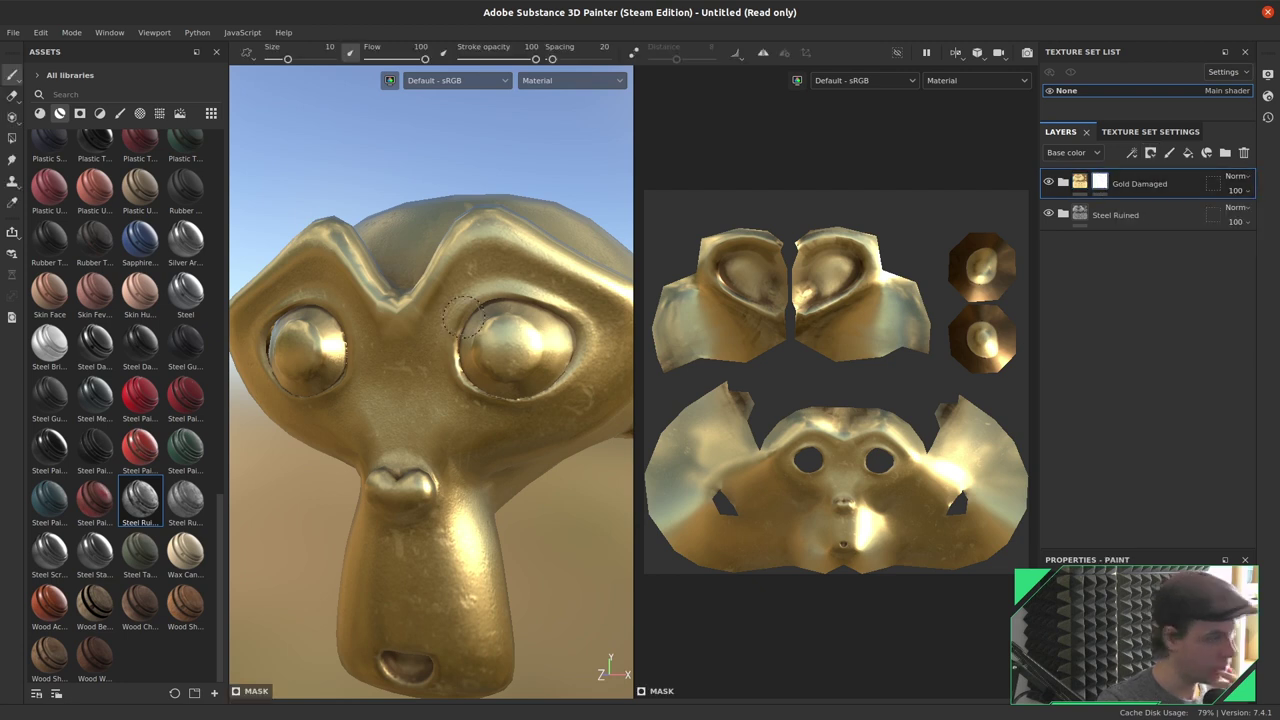
# Paint a test stroke between the eyes, then undo it.
pyautogui.moveTo(440, 376); pyautogui.dragTo(393, 374)
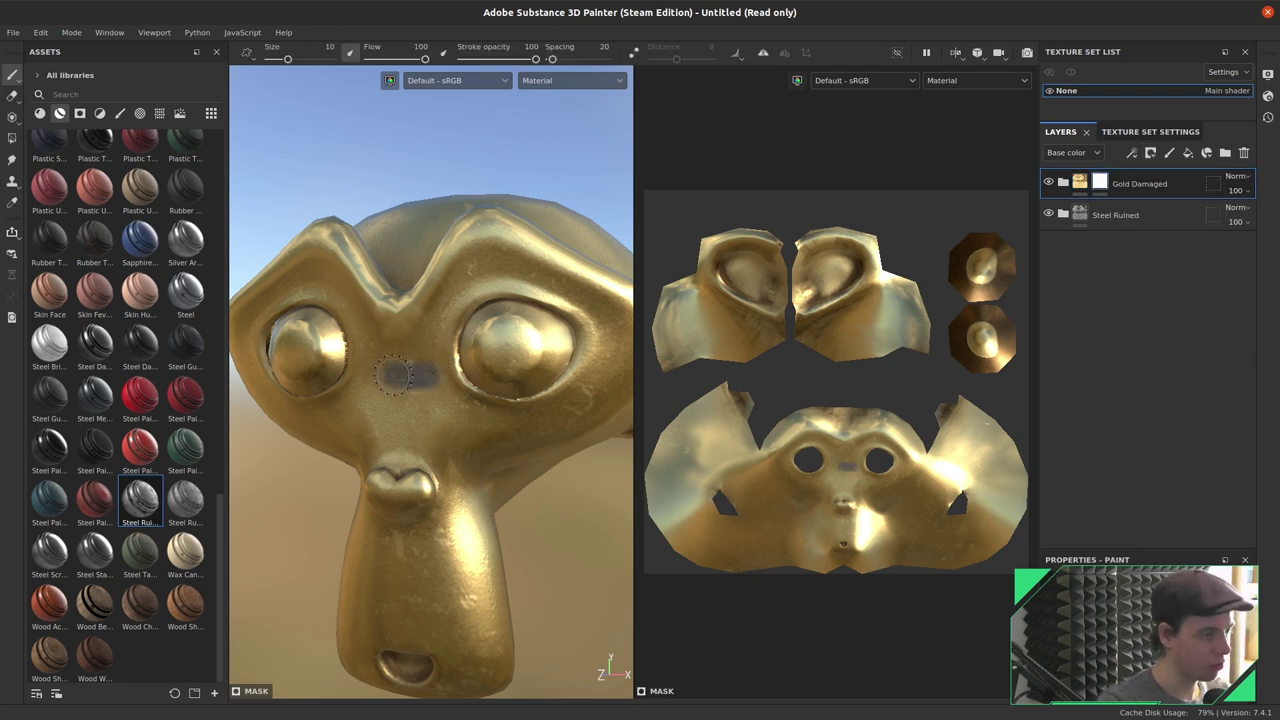
pyautogui.scroll(2, 418, 397)
pyautogui.scroll(2, 420, 332)
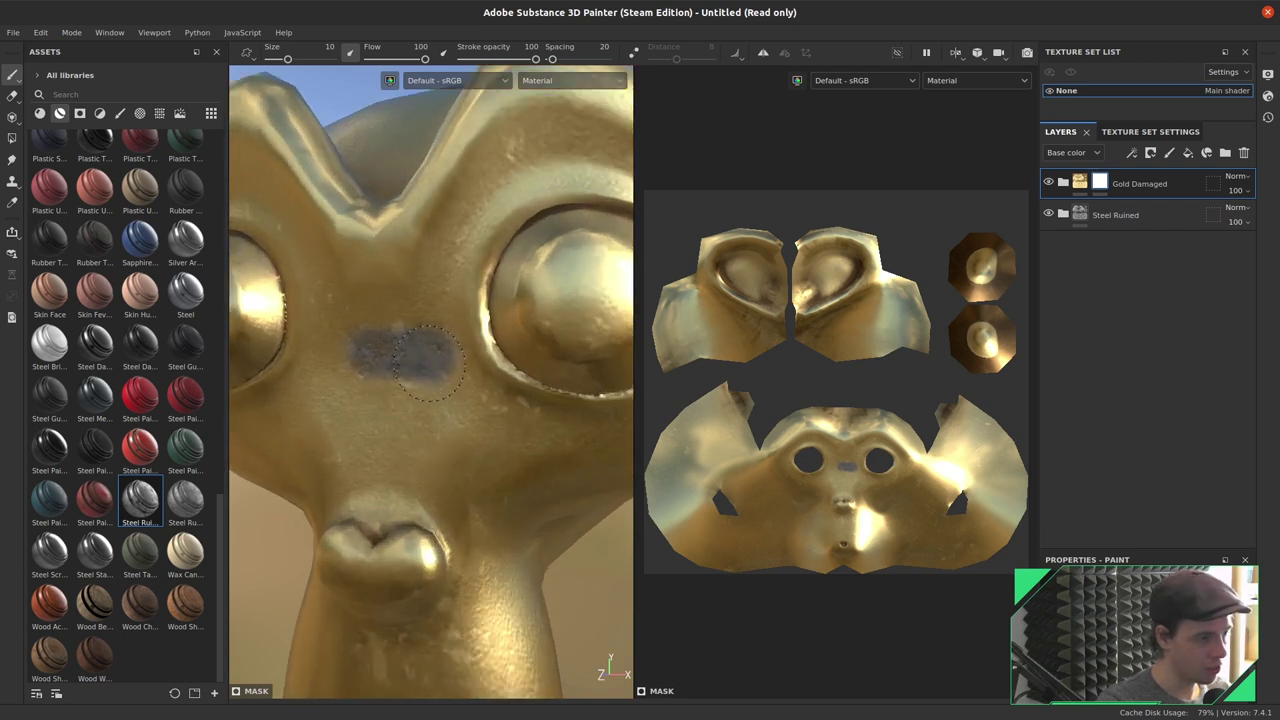
pyautogui.hotkey('ctrl', 'z')
pyautogui.scroll(-2, 457, 400)
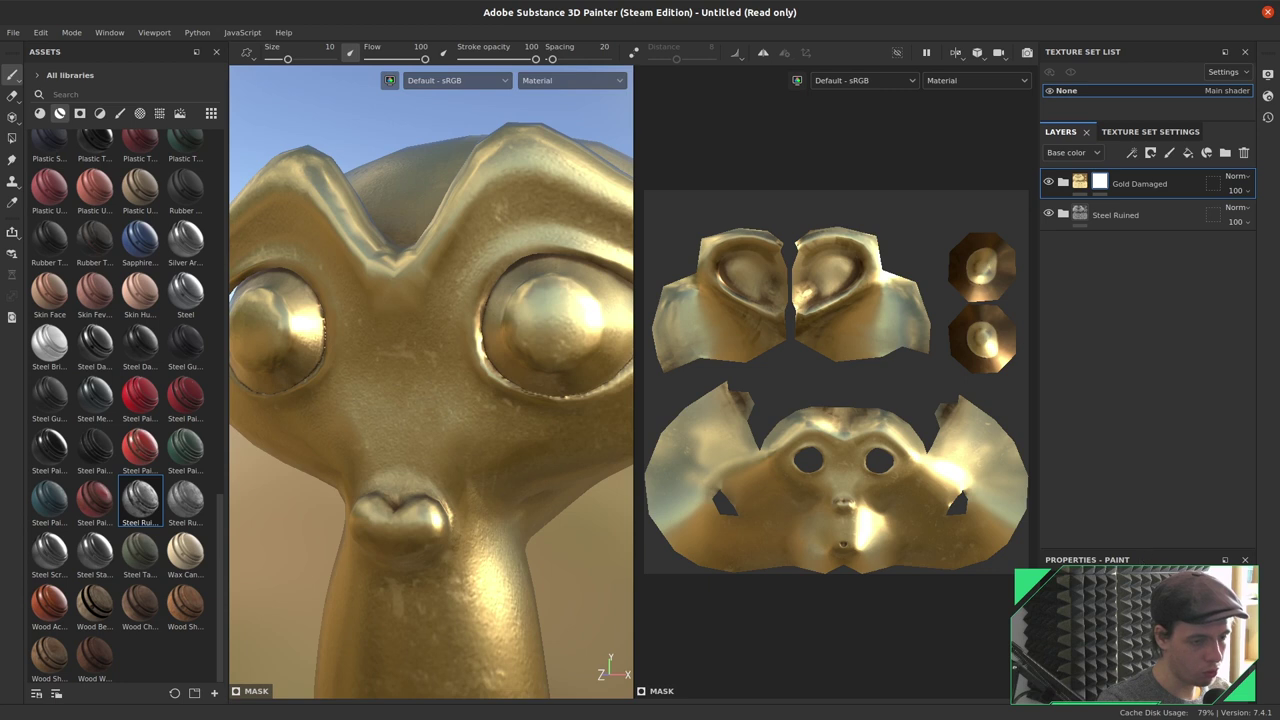
# Turn on brush size variation along strokes in the paint properties.
pyautogui.moveTo(1152, 553); pyautogui.dragTo(1150, 285)
pyautogui.scroll(-2, 1128, 470)
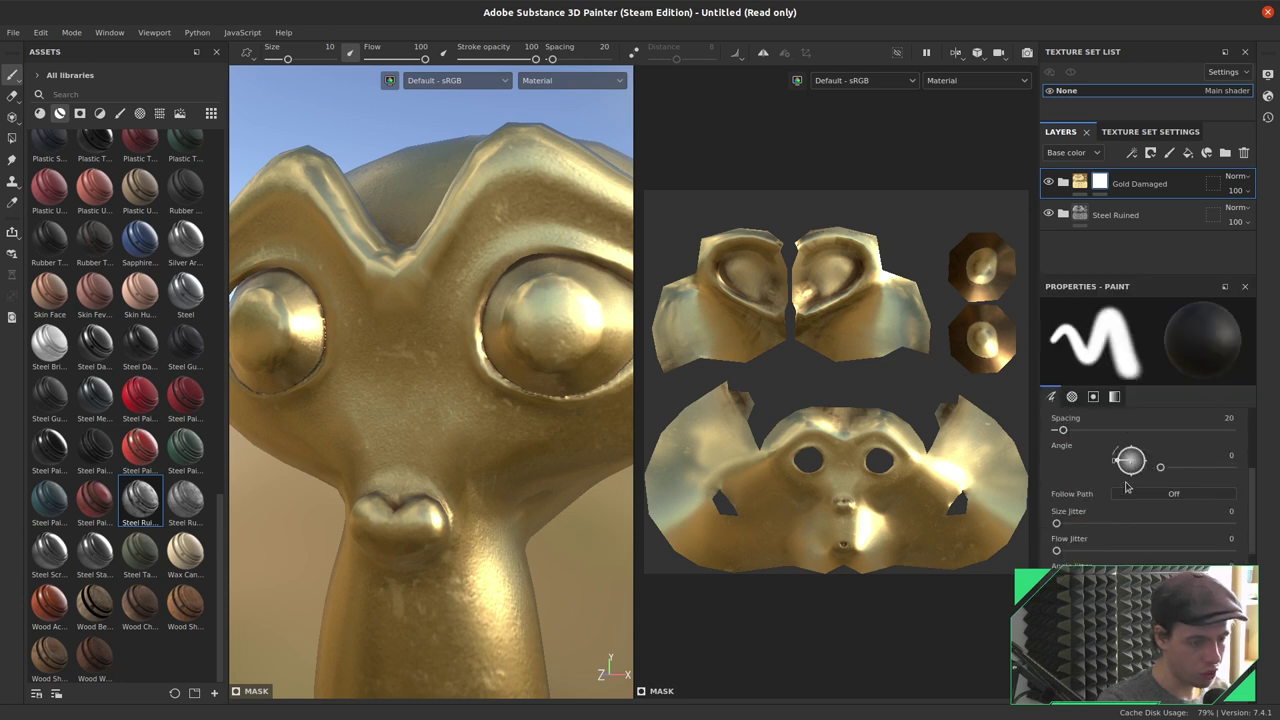
pyautogui.moveTo(1057, 526); pyautogui.dragTo(1141, 528)
# Select the Brush Pastel alpha for the mask brush.
pyautogui.click(1072, 396)
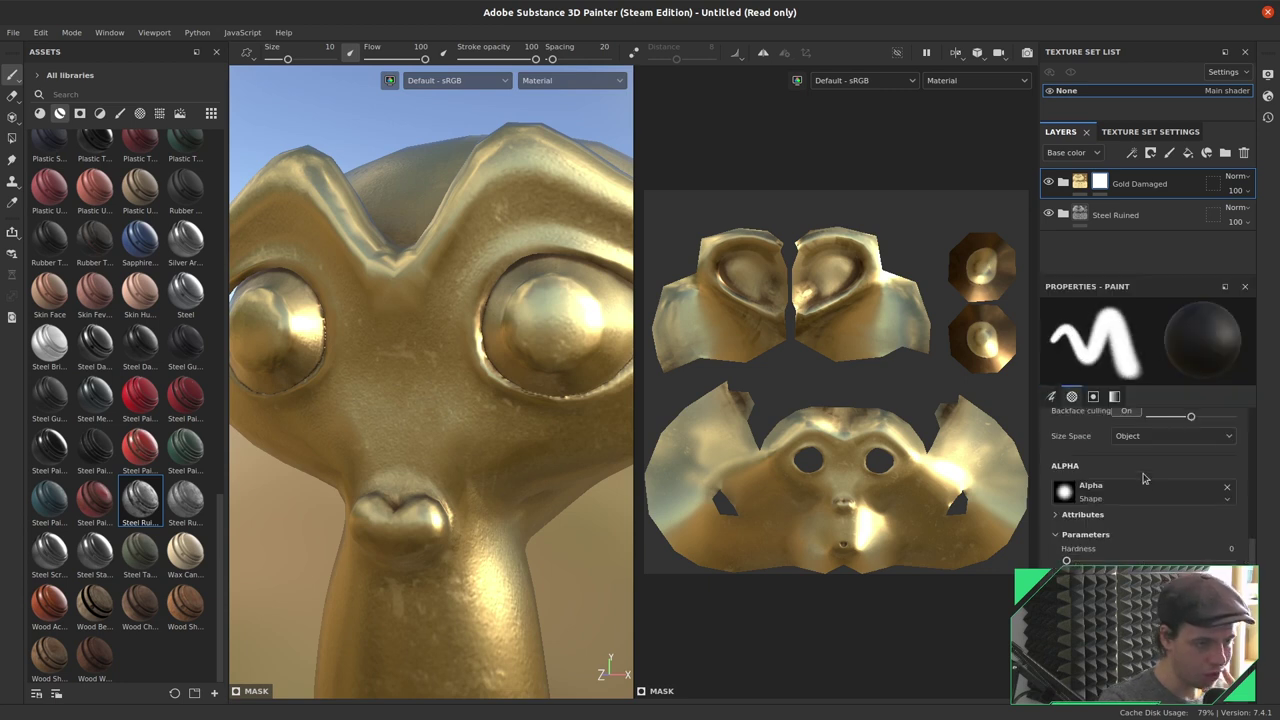
pyautogui.click(1145, 488)
pyautogui.scroll(-3, 1160, 540)
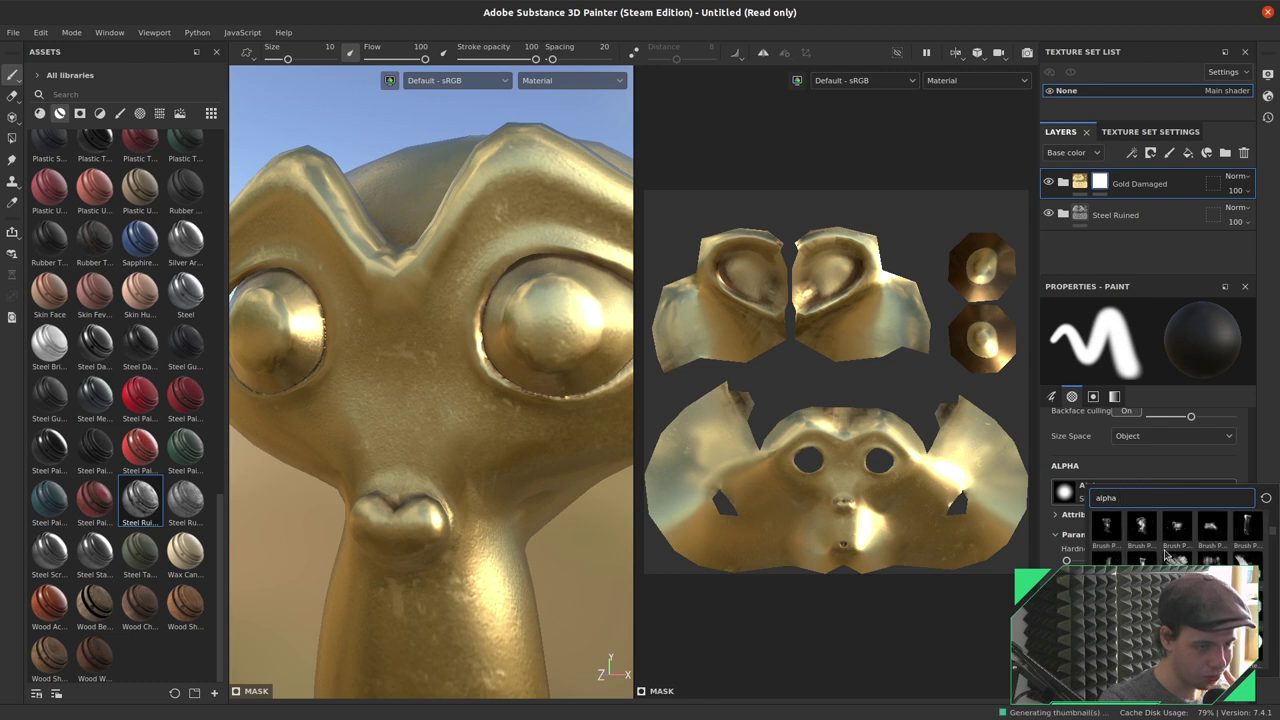
pyautogui.click(1141, 525)
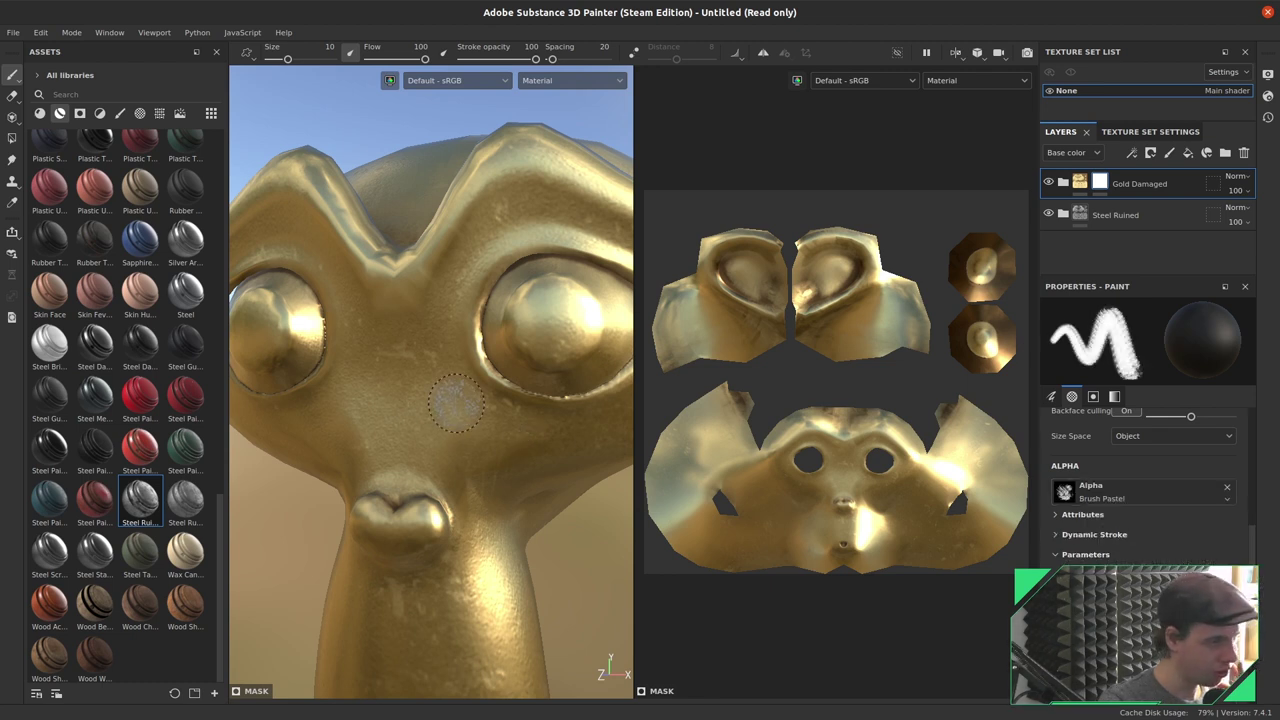
# Enlarge the brush to size 20.83.
pyautogui.rightClick(388, 314)
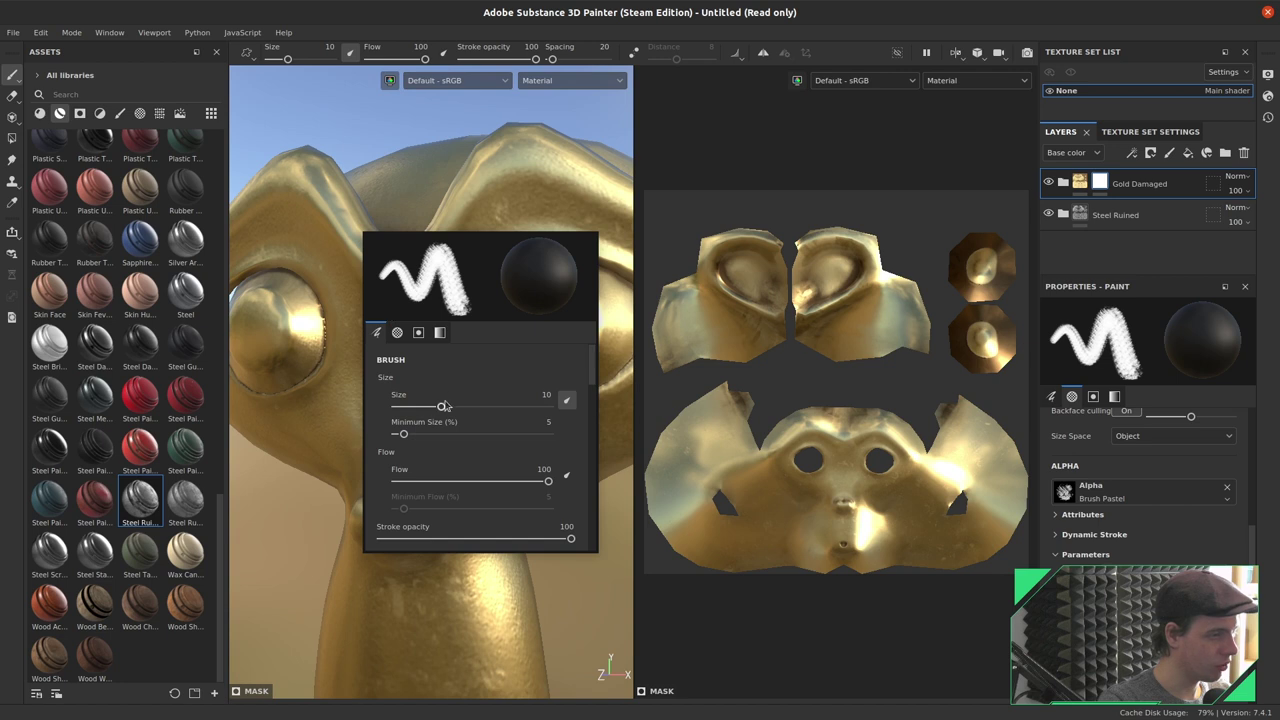
pyautogui.moveTo(444, 405); pyautogui.dragTo(462, 420)
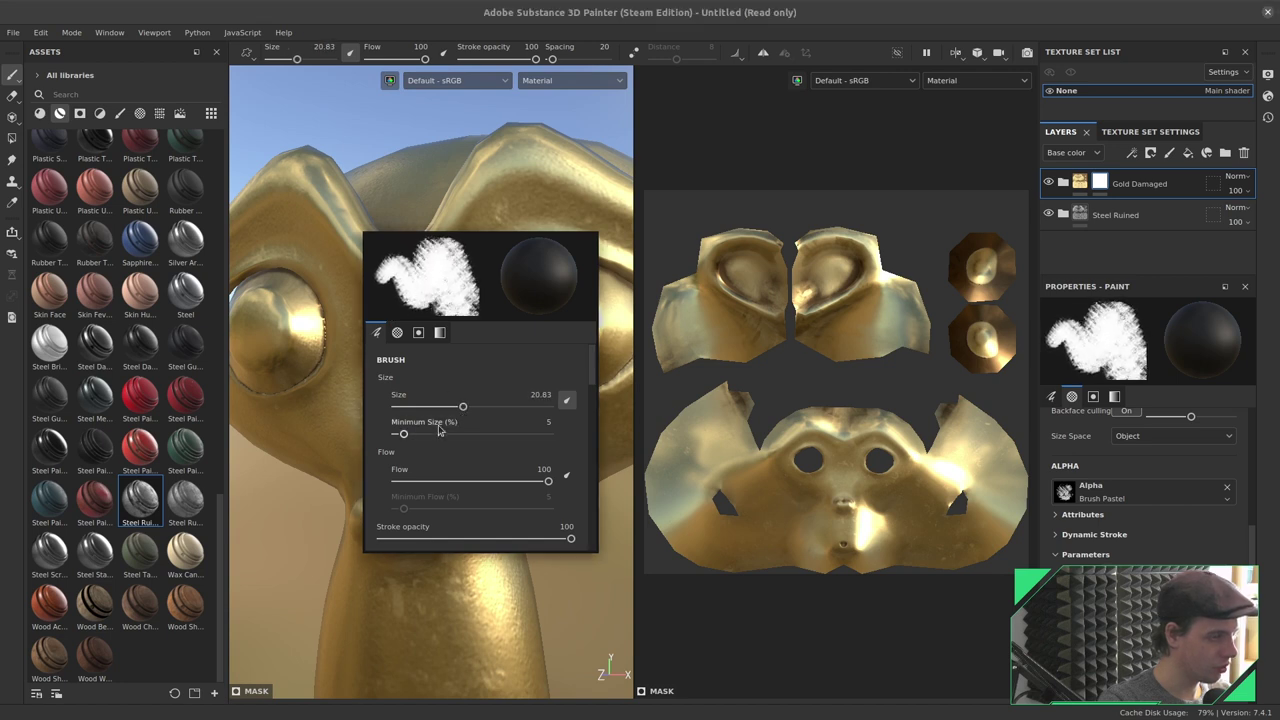
pyautogui.scroll(-1, 431, 446)
pyautogui.scroll(-2, 445, 460)
pyautogui.scroll(-1, 465, 440)
pyautogui.scroll(1, 490, 430)
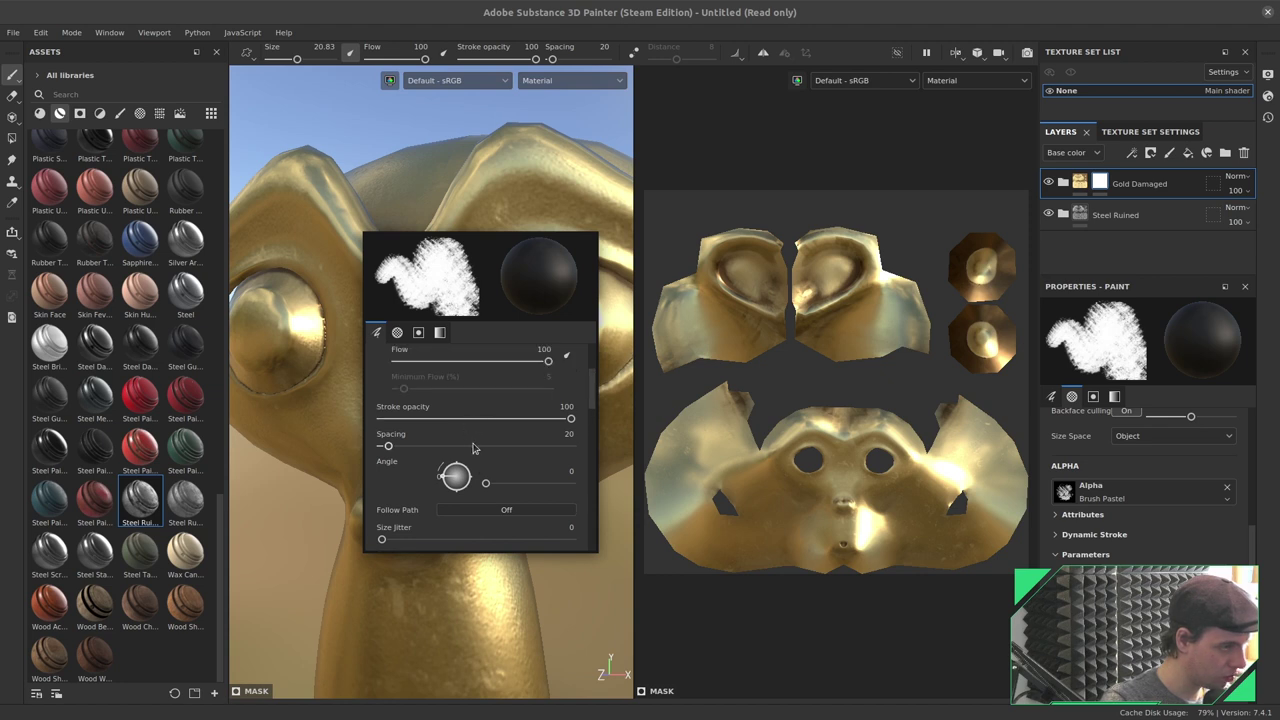
pyautogui.scroll(-2, 474, 448)
# Set Size and Flow Jitter 100, Angle Jitter 180, Position Jitter 17, and paint face patches.
pyautogui.moveTo(382, 459); pyautogui.dragTo(575, 459)
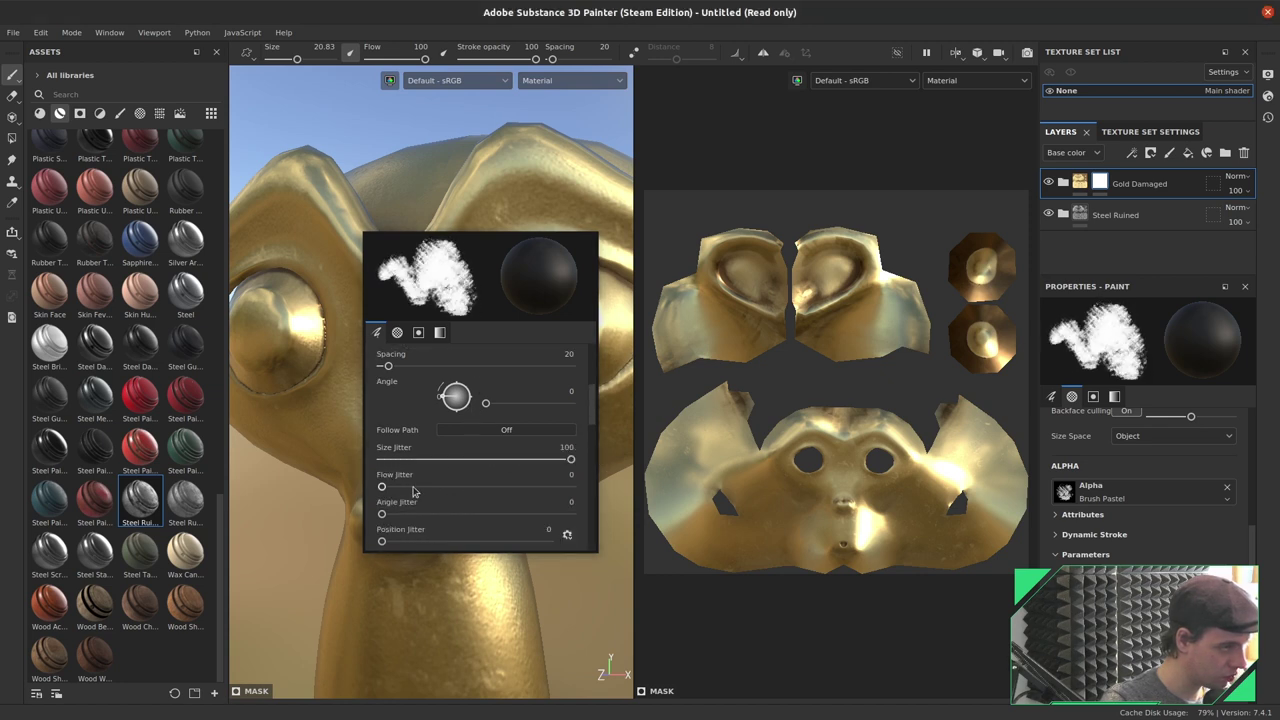
pyautogui.moveTo(382, 486); pyautogui.dragTo(575, 486)
pyautogui.moveTo(392, 514); pyautogui.dragTo(575, 514)
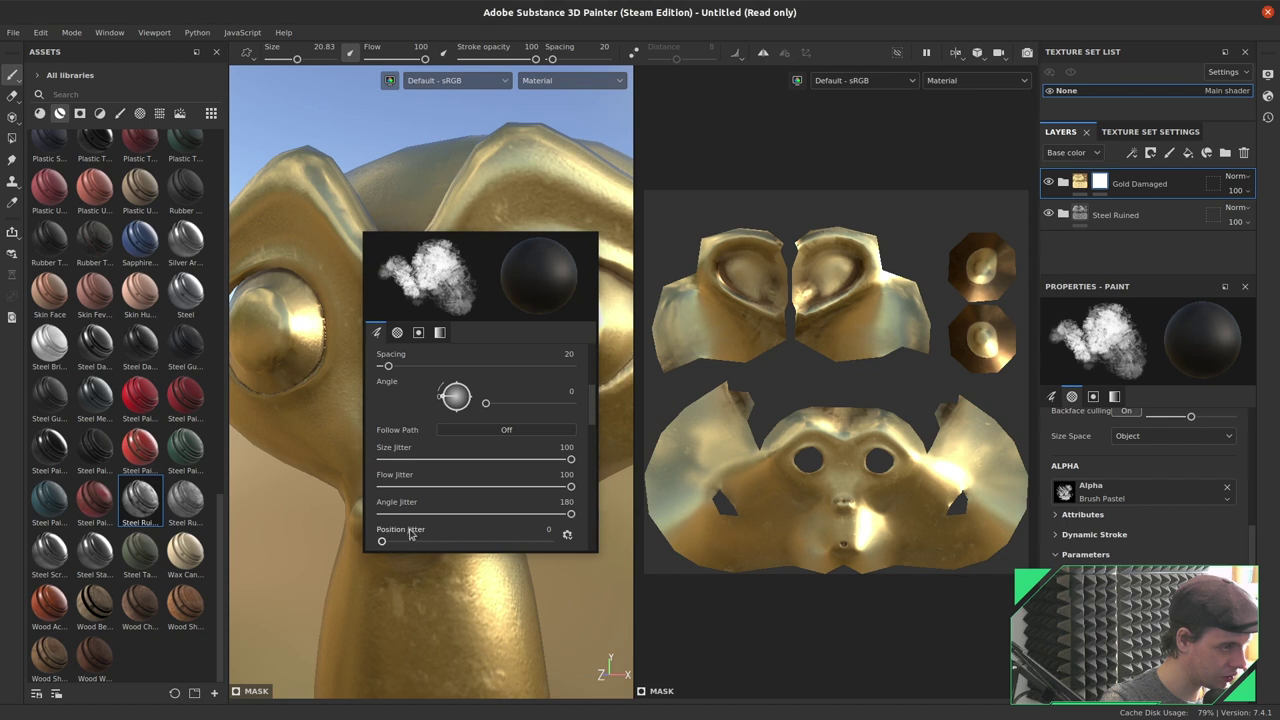
pyautogui.moveTo(384, 541)
pyautogui.mouseDown()
pyautogui.moveTo(451, 542)
pyautogui.moveTo(413, 547)
pyautogui.mouseUp()
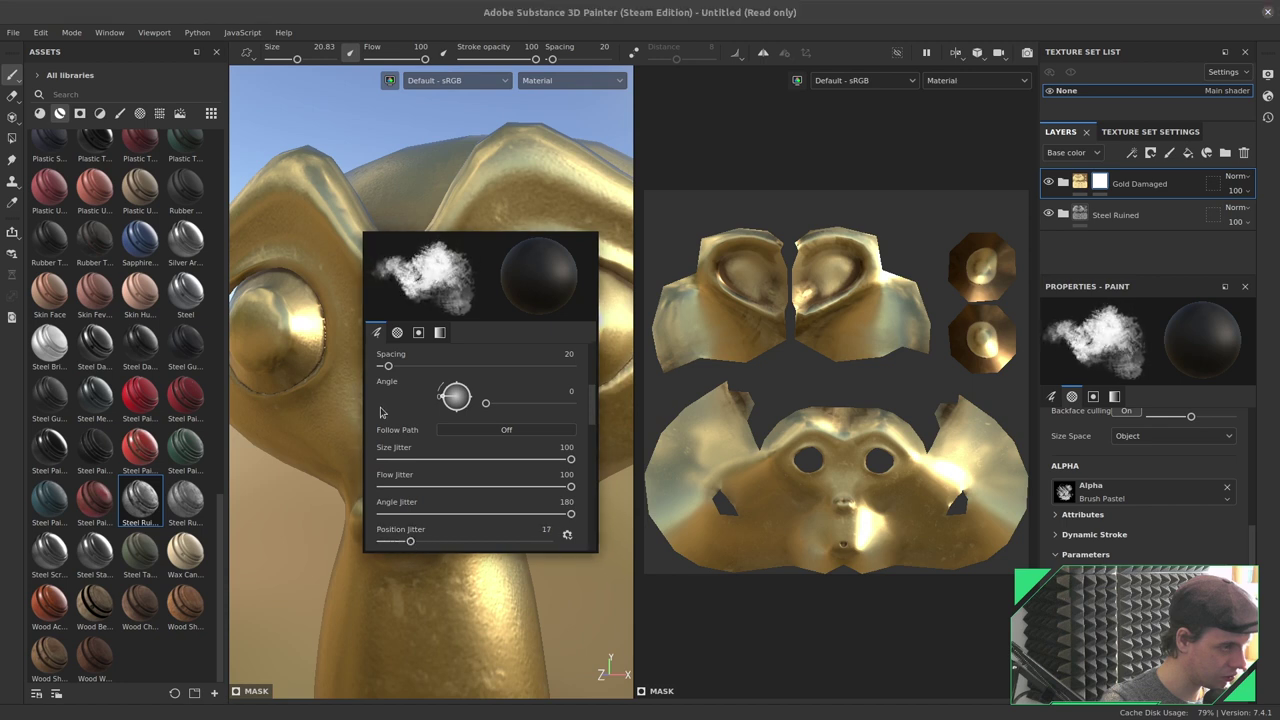
pyautogui.moveTo(330, 405)
pyautogui.mouseDown()
pyautogui.moveTo(360, 380)
pyautogui.moveTo(323, 340)
pyautogui.moveTo(375, 345)
pyautogui.mouseUp()
pyautogui.scroll(3, 400, 385)
# Paint worn steel through the gold around the left eye and inside the ear.
pyautogui.moveTo(310, 335)
pyautogui.mouseDown()
pyautogui.moveTo(450, 383)
pyautogui.moveTo(400, 350)
pyautogui.moveTo(400, 310)
pyautogui.moveTo(460, 380)
pyautogui.moveTo(422, 390)
pyautogui.moveTo(400, 375)
pyautogui.mouseUp()
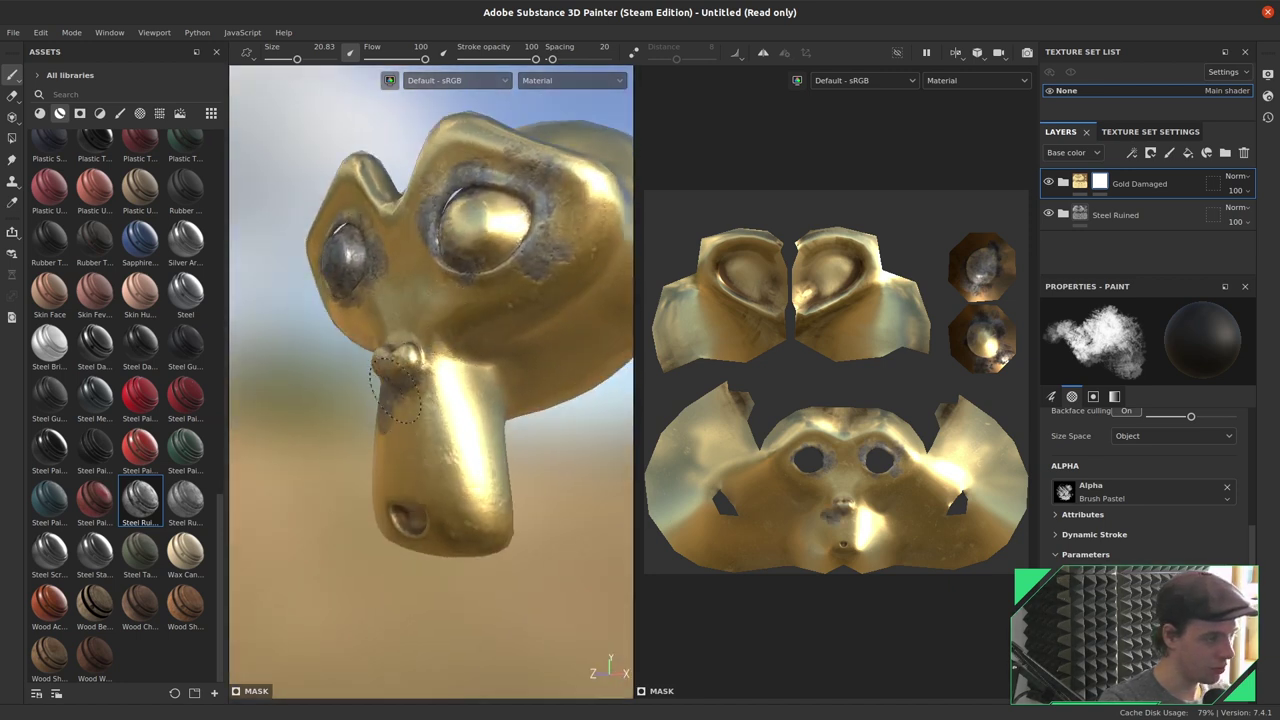
pyautogui.moveTo(410, 508)
pyautogui.keyDown('alt'); pyautogui.mouseDown()
pyautogui.moveTo(522, 385)
pyautogui.moveTo(433, 424)
pyautogui.moveTo(483, 472)
pyautogui.moveTo(486, 457)
pyautogui.moveTo(452, 462)
pyautogui.moveTo(467, 475)
pyautogui.moveTo(575, 465)
pyautogui.moveTo(538, 458)
pyautogui.moveTo(428, 283)
pyautogui.moveTo(413, 441)
pyautogui.mouseUp(); pyautogui.keyUp('alt')
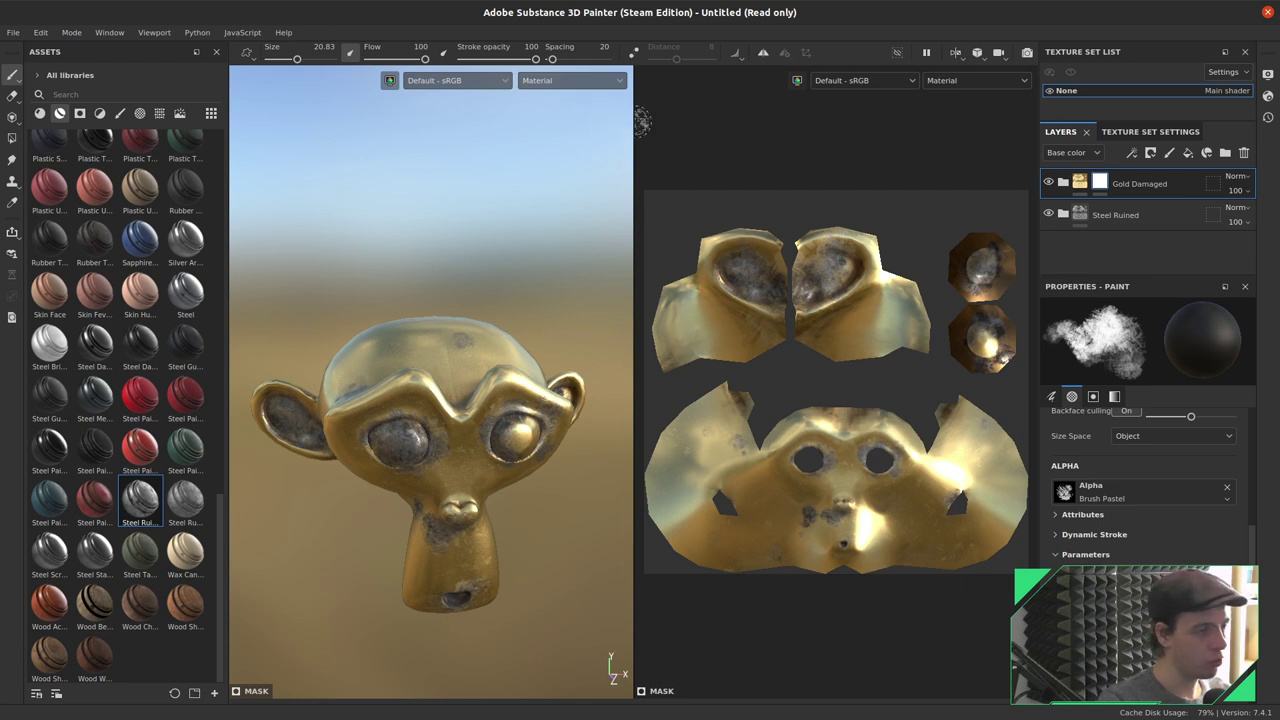
# Widen the 3D viewport over the UV view and frame Suzanne facing forward.
pyautogui.moveTo(634, 118); pyautogui.dragTo(906, 223)
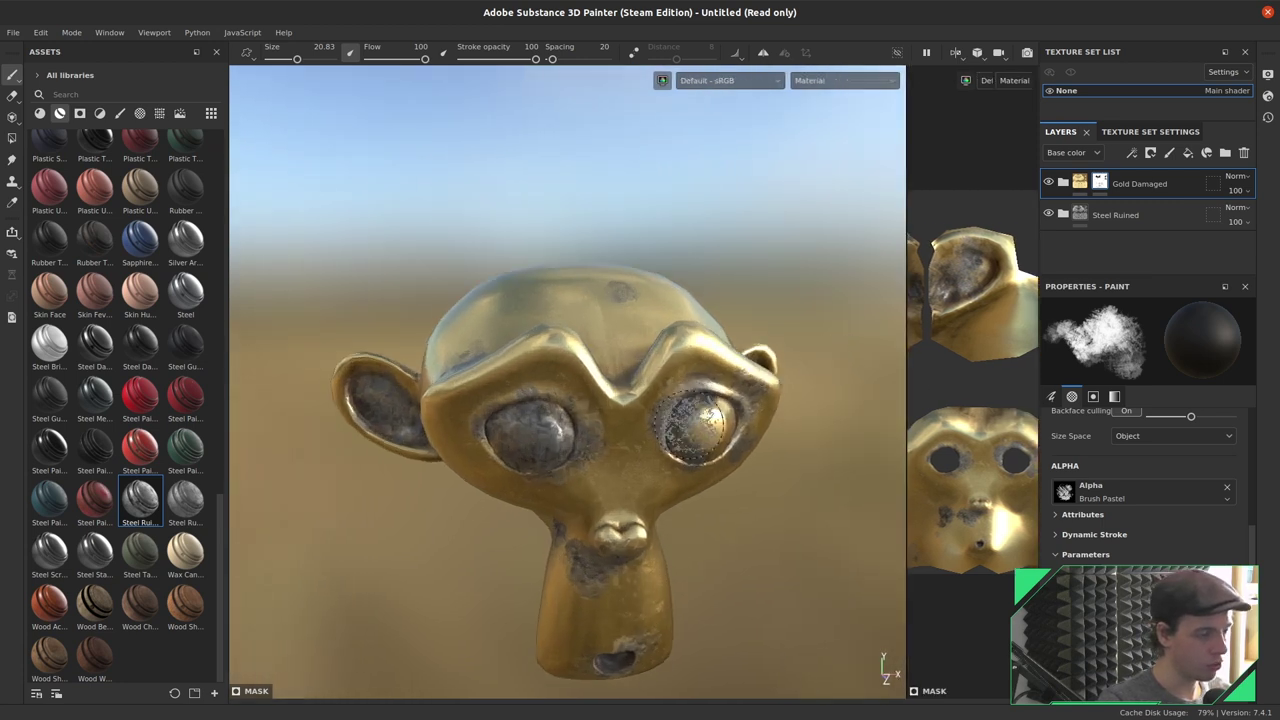
pyautogui.keyDown('alt'); pyautogui.moveTo(567, 400); pyautogui.dragTo(520, 380); pyautogui.keyUp('alt')
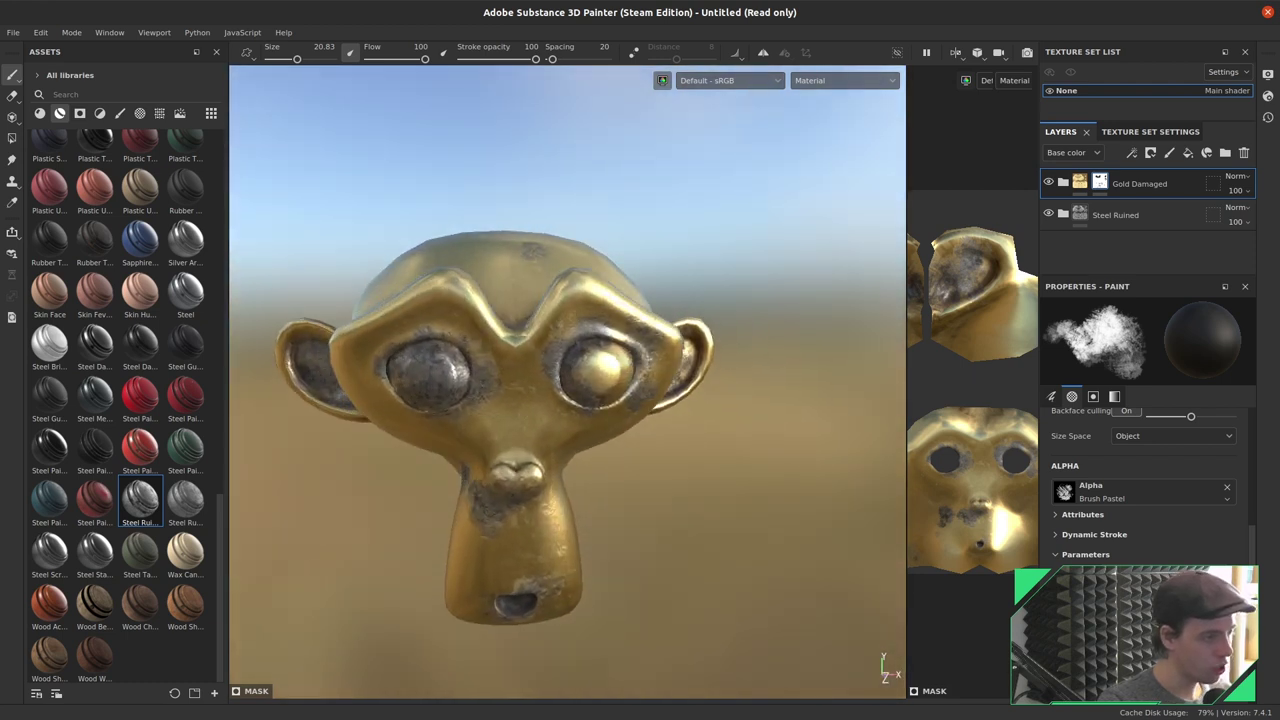
pyautogui.keyDown('alt'); pyautogui.moveTo(588, 402); pyautogui.dragTo(648, 405); pyautogui.keyUp('alt')
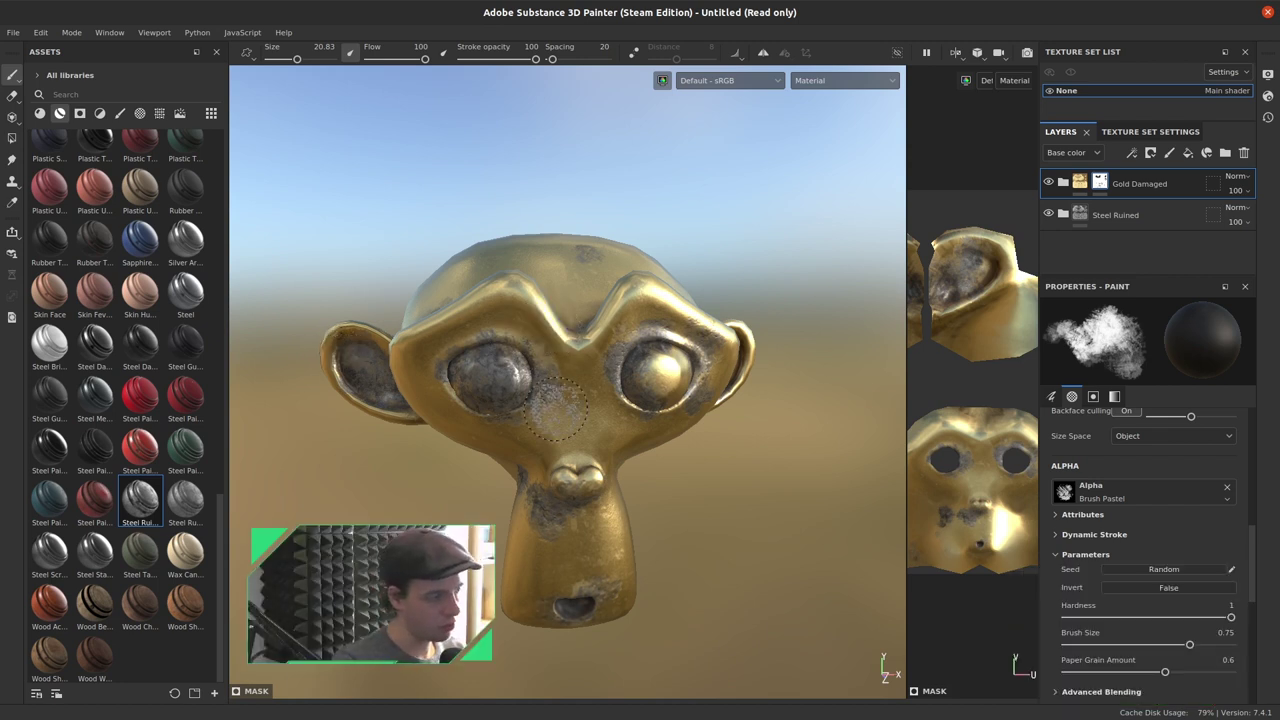
# Open Export Textures and set the output directory to lives/substance/exports.
pyautogui.click(16, 33)
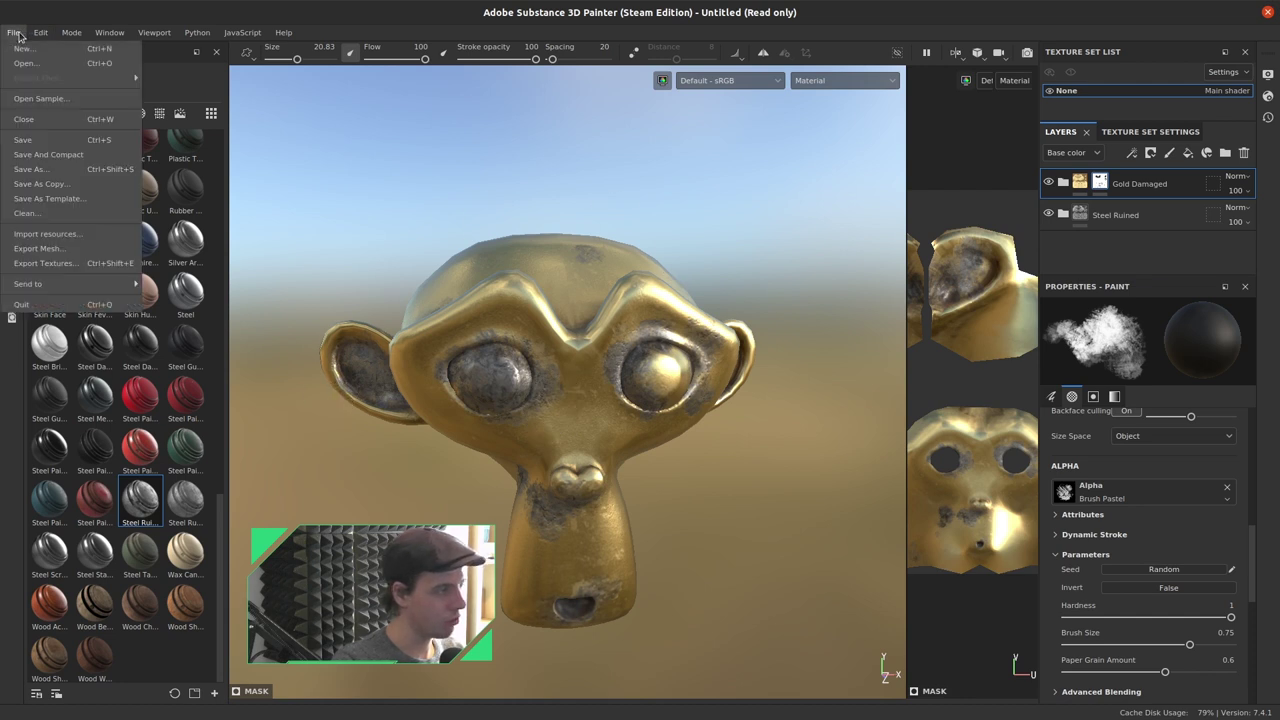
pyautogui.click(60, 263)
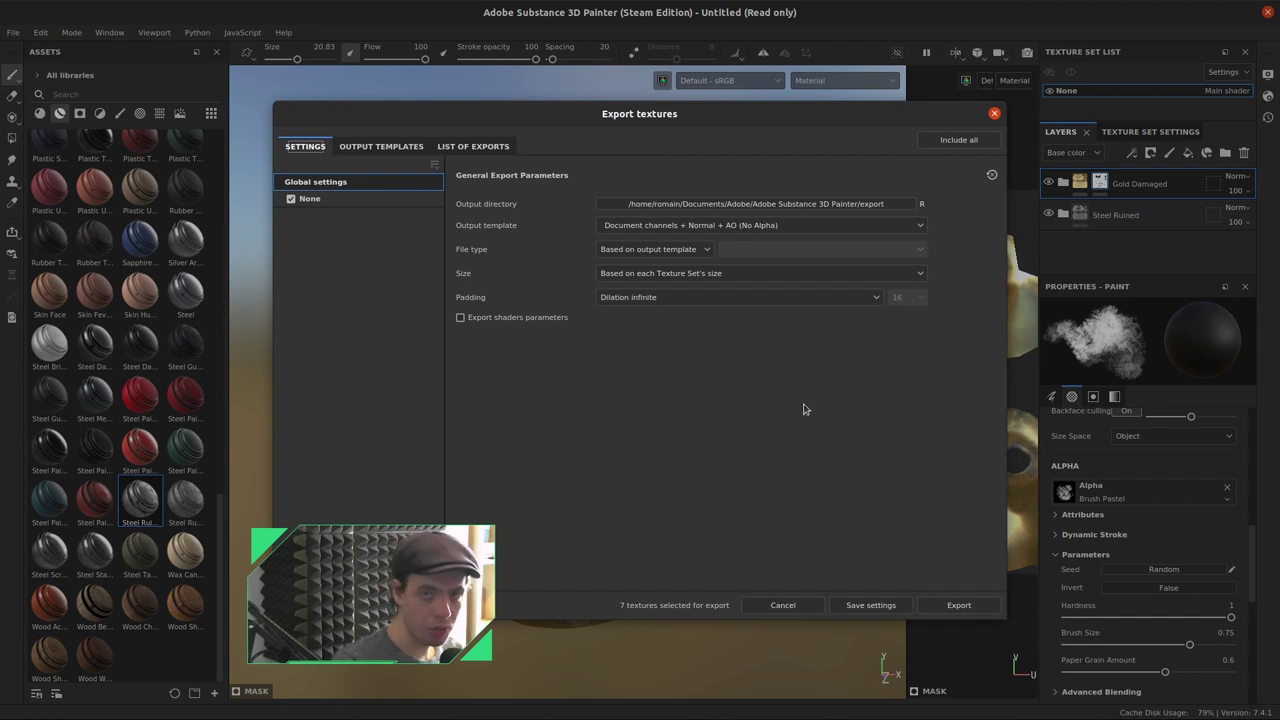
pyautogui.click(789, 206)
pyautogui.moveTo(672, 195); pyautogui.dragTo(686, 249)
pyautogui.click(485, 286)
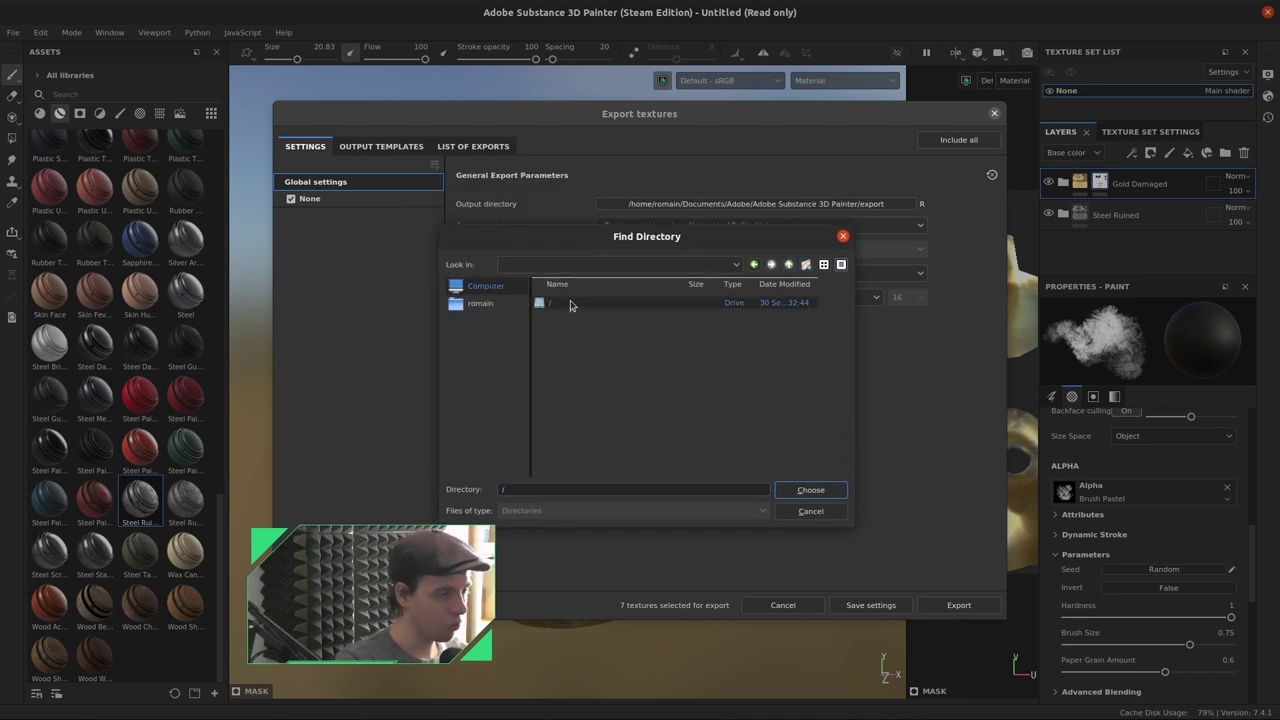
pyautogui.doubleClick(555, 302)
pyautogui.scroll(-1, 590, 370)
pyautogui.scroll(-1, 592, 372)
pyautogui.doubleClick(590, 366)
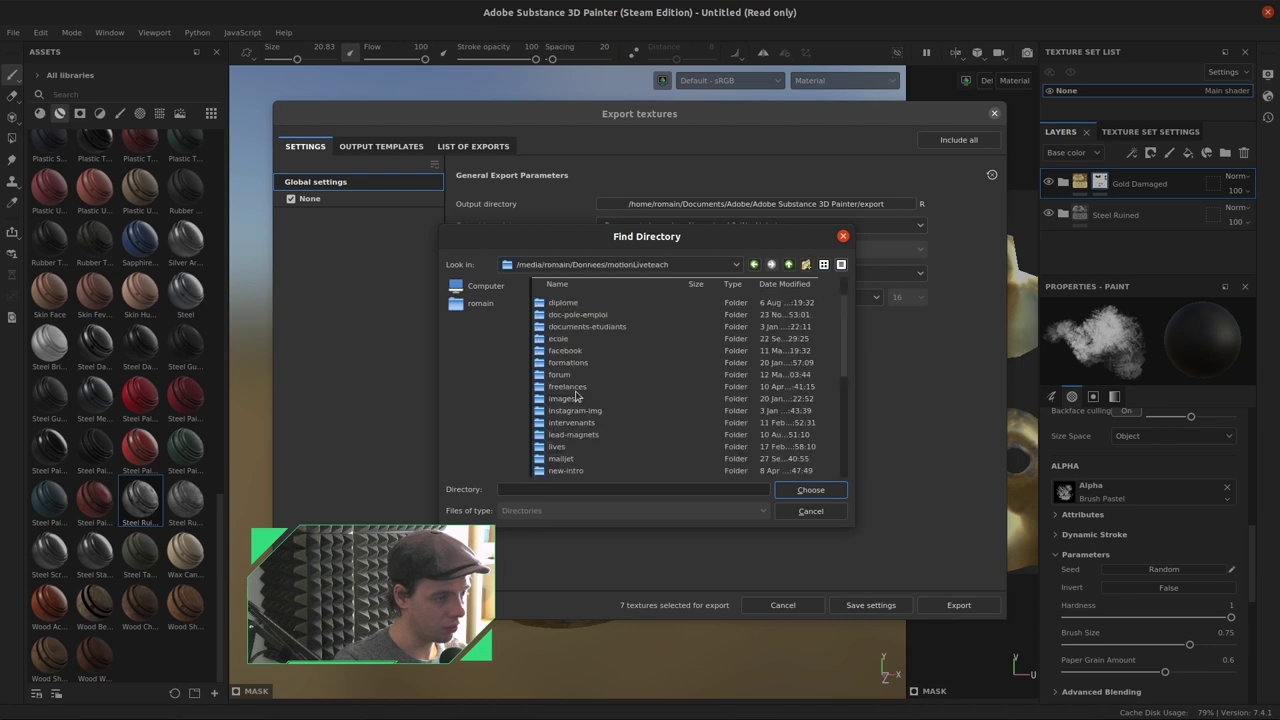
pyautogui.doubleClick(570, 449)
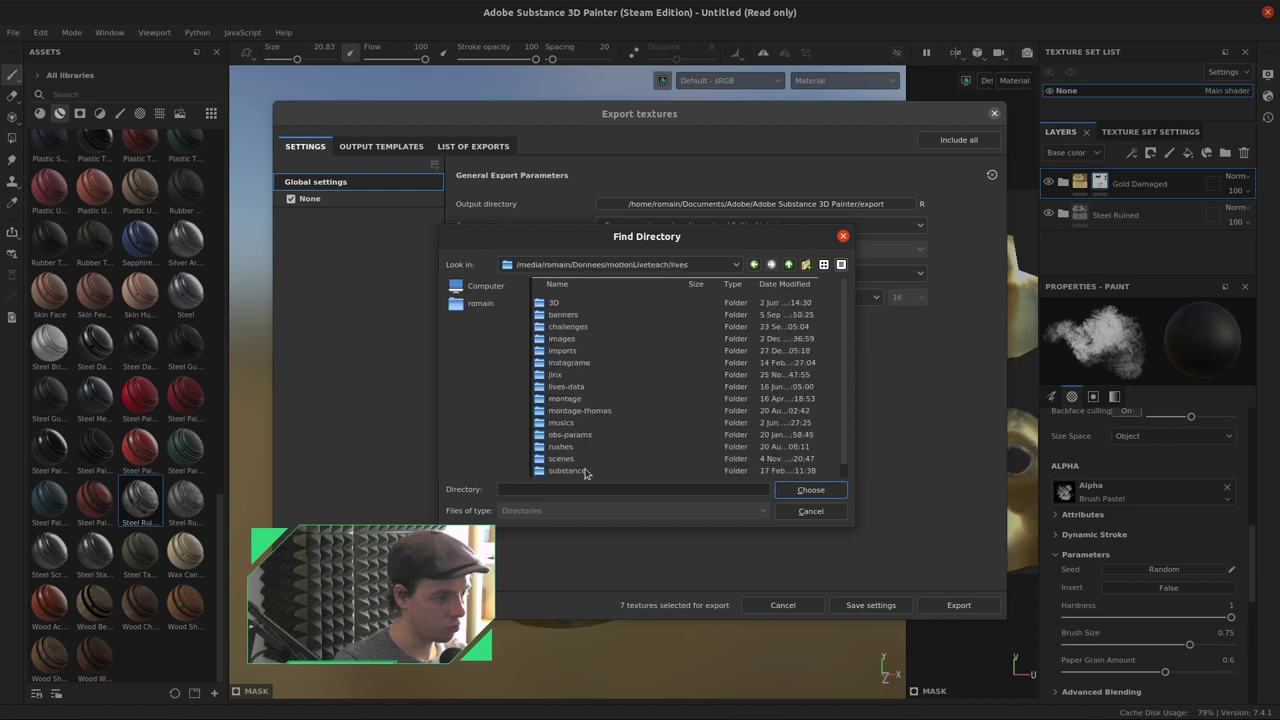
pyautogui.doubleClick(567, 470)
pyautogui.doubleClick(588, 306)
pyautogui.click(811, 489)
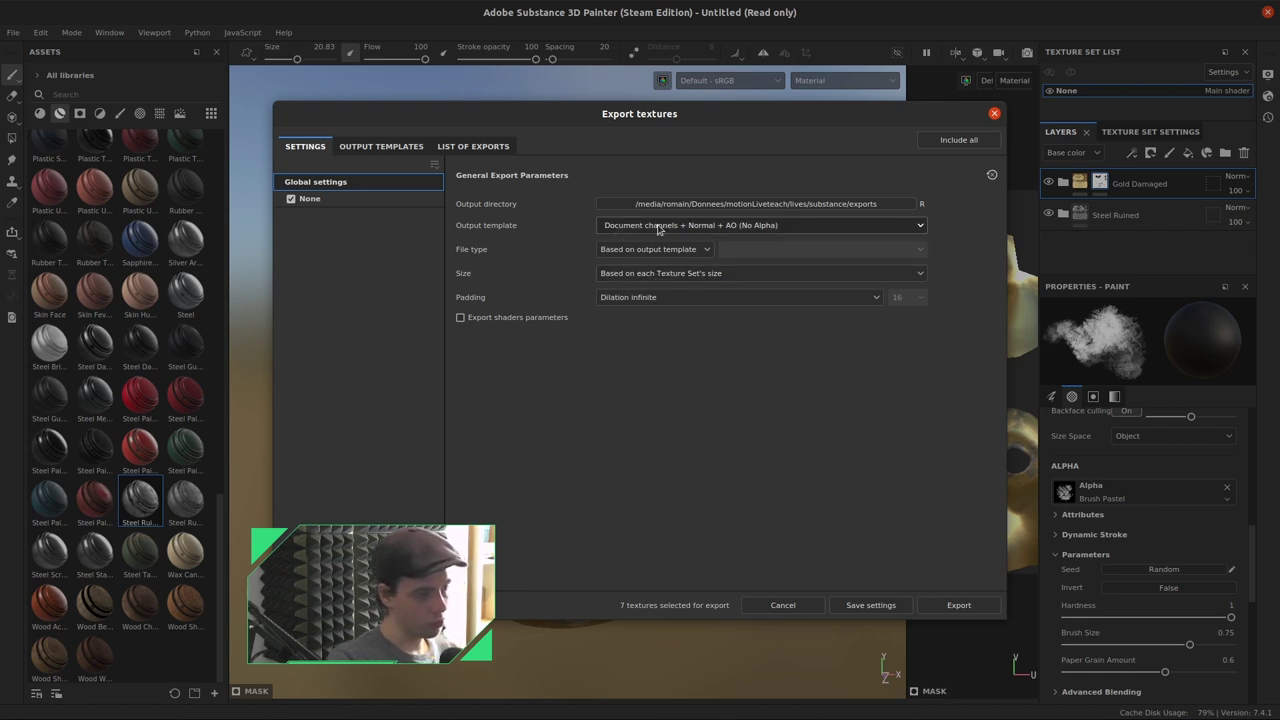
# Review the Output template list and keep the current template.
pyautogui.click(697, 228)
pyautogui.scroll(-3, 718, 300)
pyautogui.scroll(-2, 720, 325)
pyautogui.scroll(5, 720, 320)
pyautogui.click(704, 228)
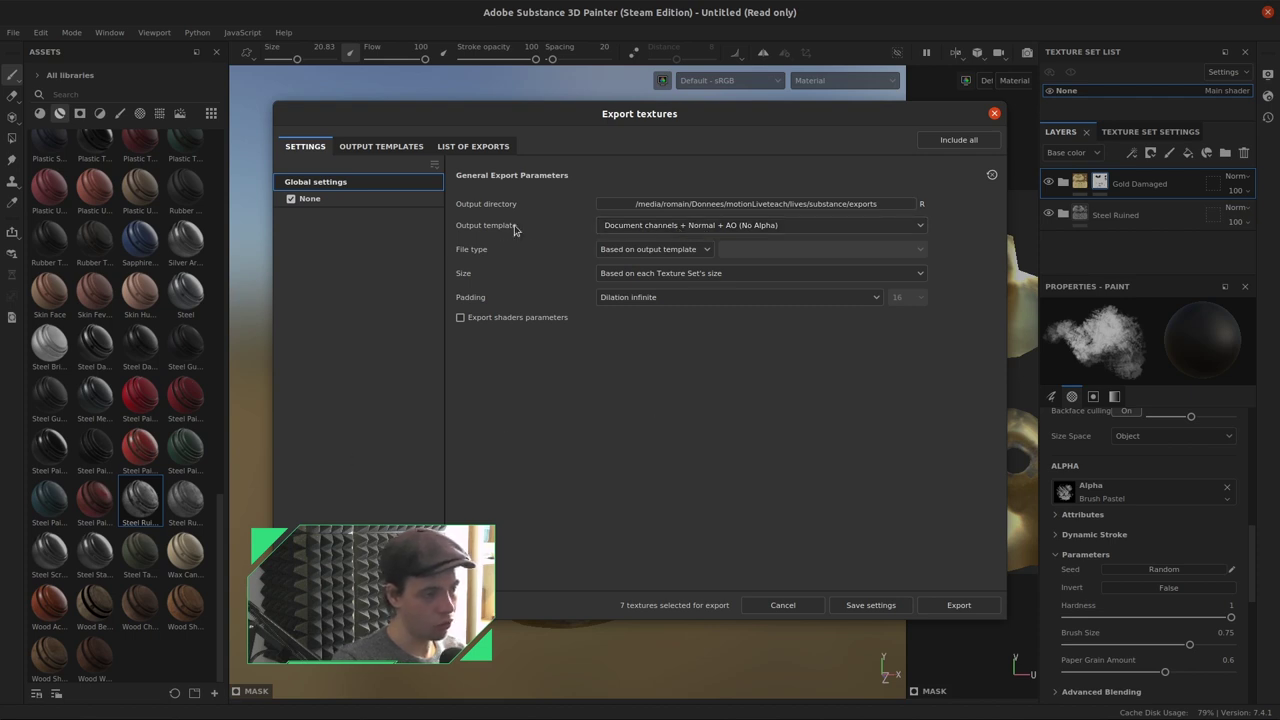
# Compare output template presets: PBR Metallic Roughness, Arnold, Non-PBR Specular Glossiness, Renderman, Redshift.
pyautogui.click(360, 147)
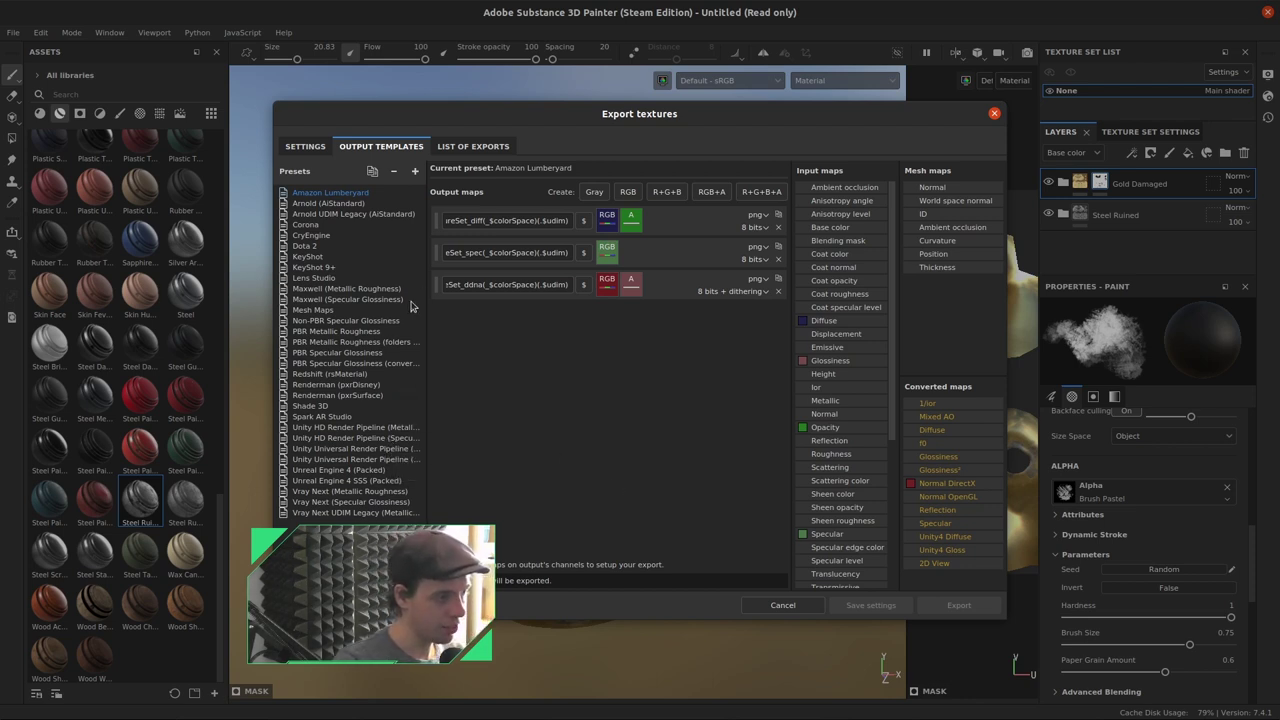
pyautogui.click(340, 333)
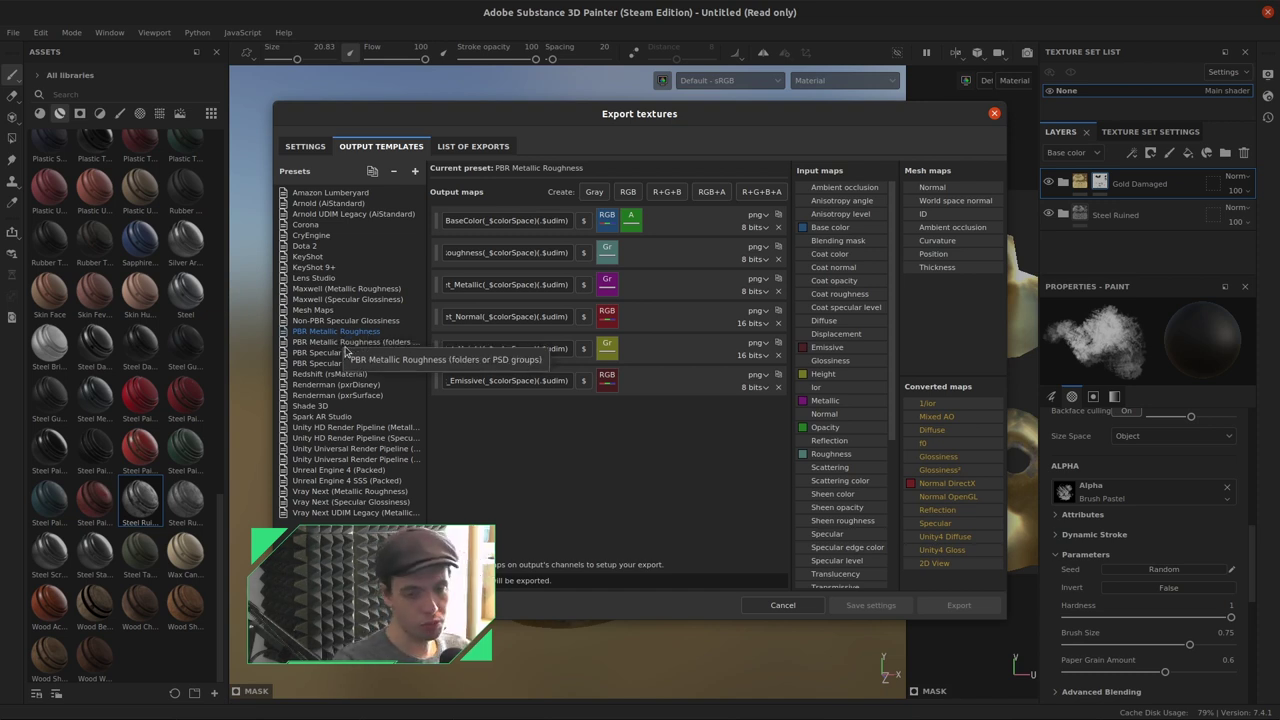
pyautogui.click(326, 205)
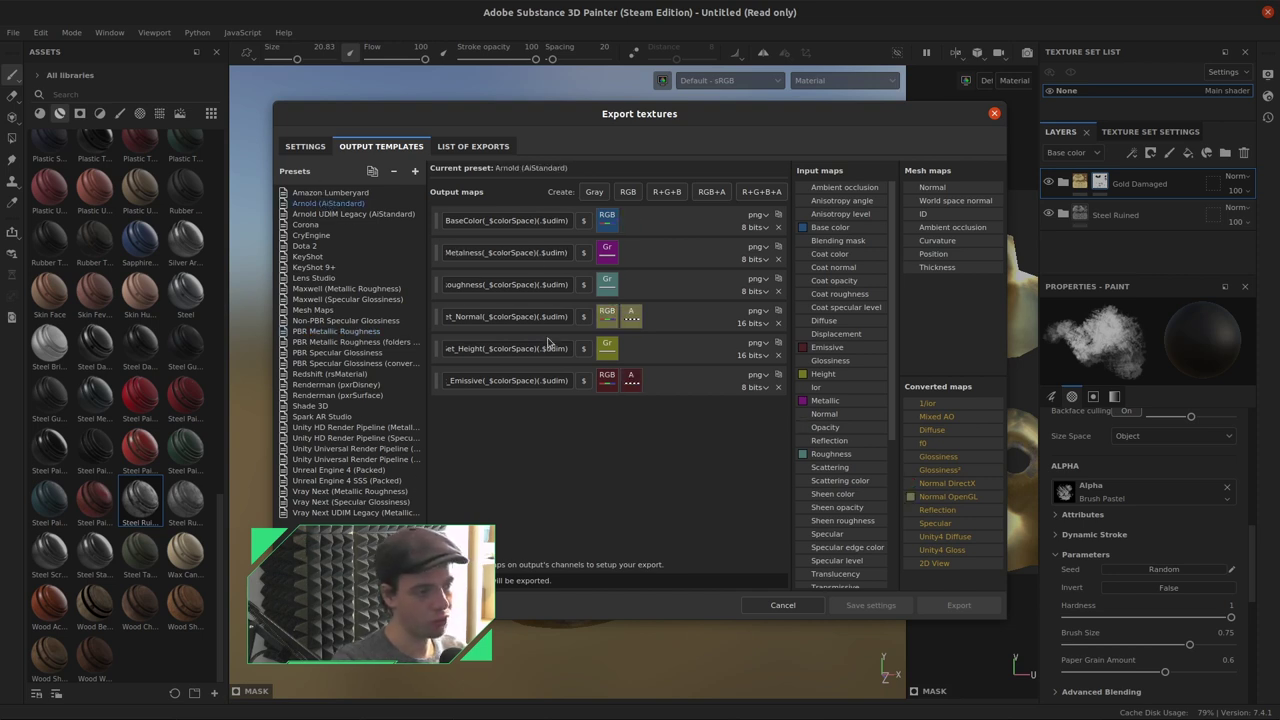
pyautogui.click(341, 322)
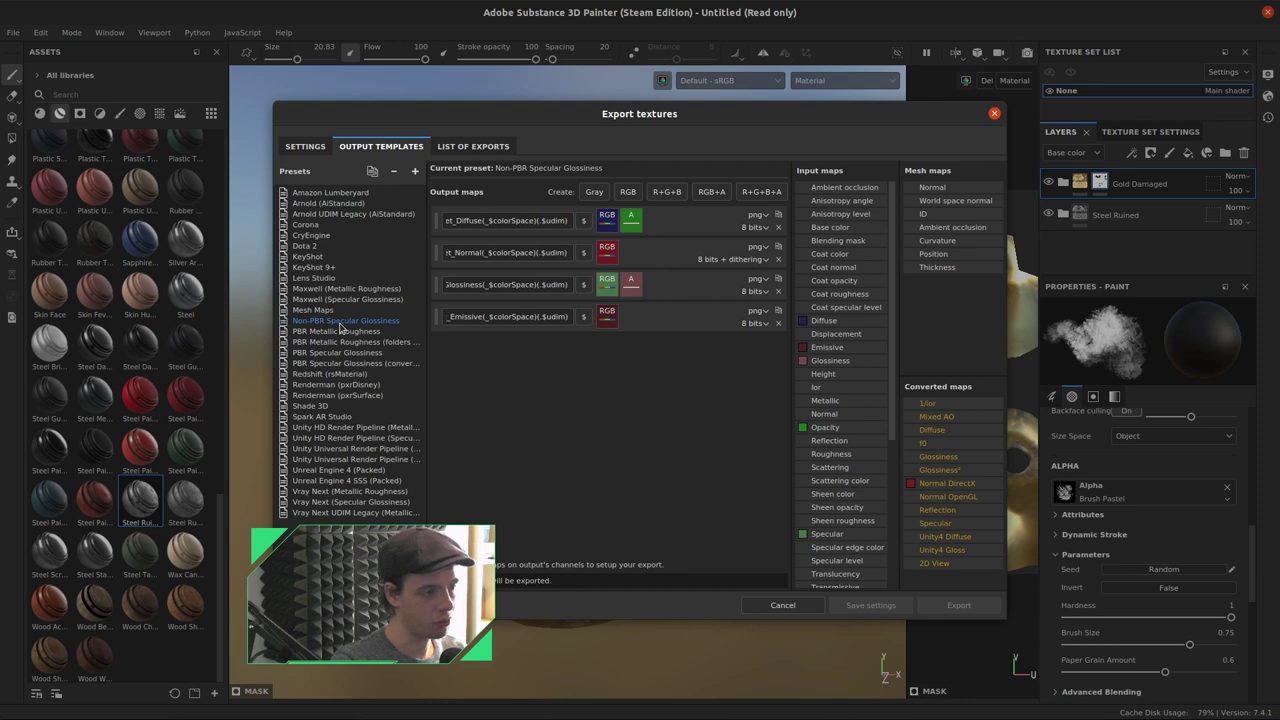
pyautogui.click(342, 332)
pyautogui.click(340, 205)
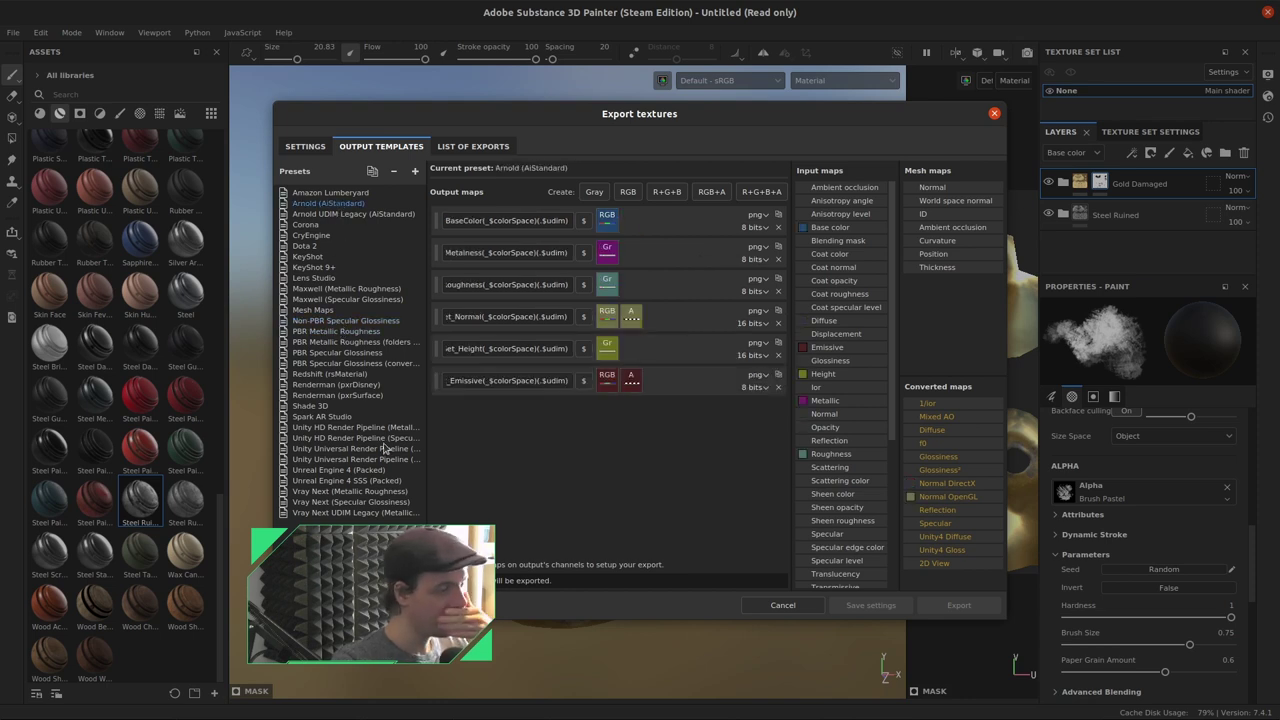
pyautogui.click(368, 385)
pyautogui.click(358, 375)
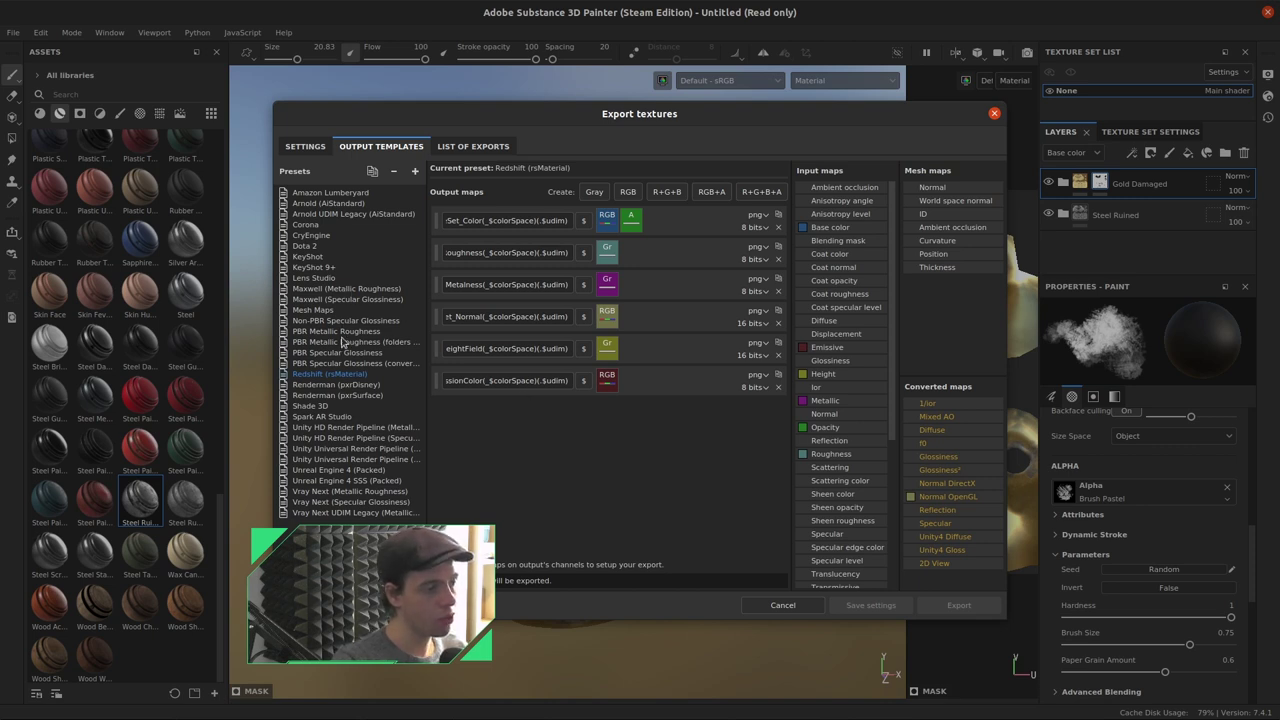
pyautogui.click(307, 333)
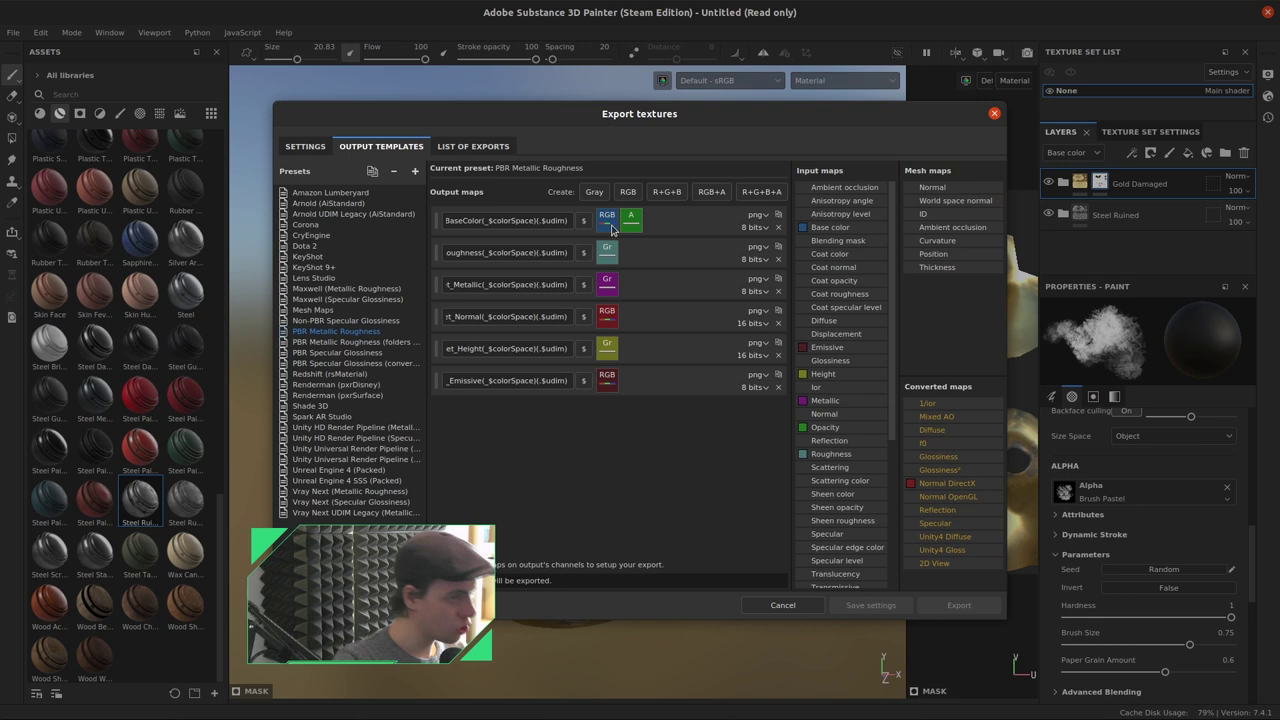
# Set the PBR Metallic Roughness BaseColor format to jpg and go back to Settings.
pyautogui.click(758, 214)
pyautogui.click(765, 258)
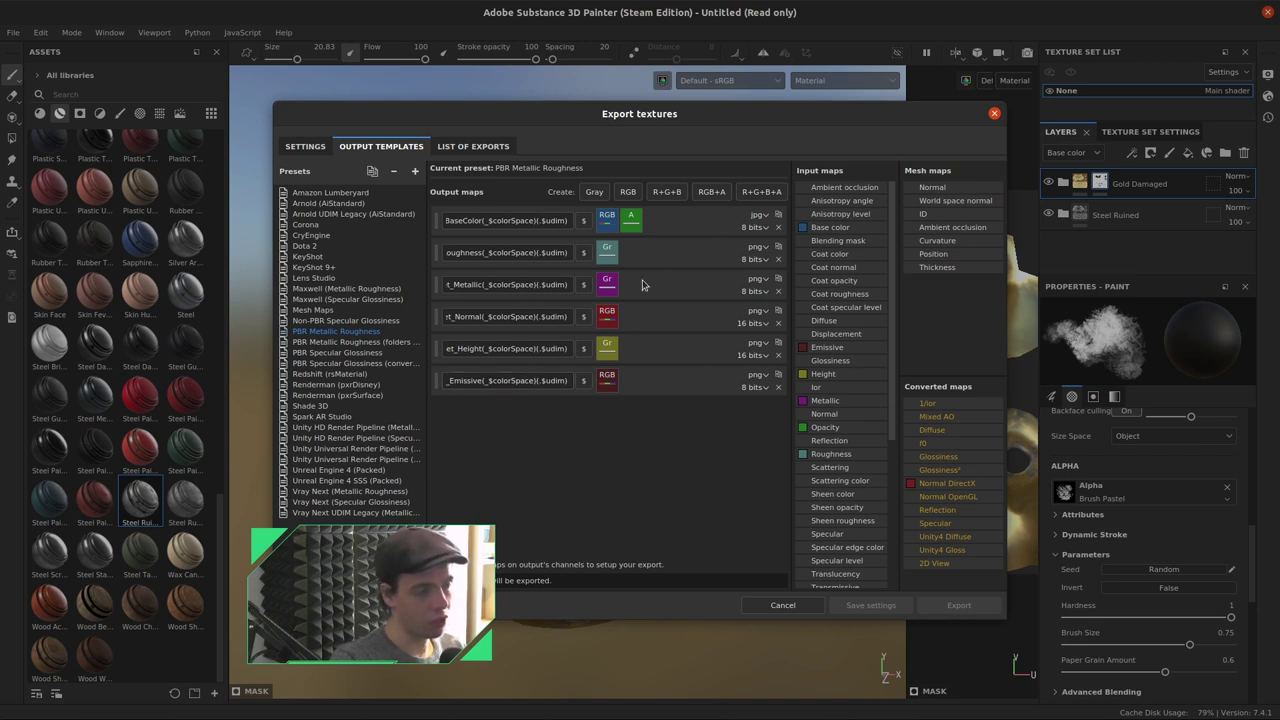
pyautogui.click(761, 381)
pyautogui.click(760, 424)
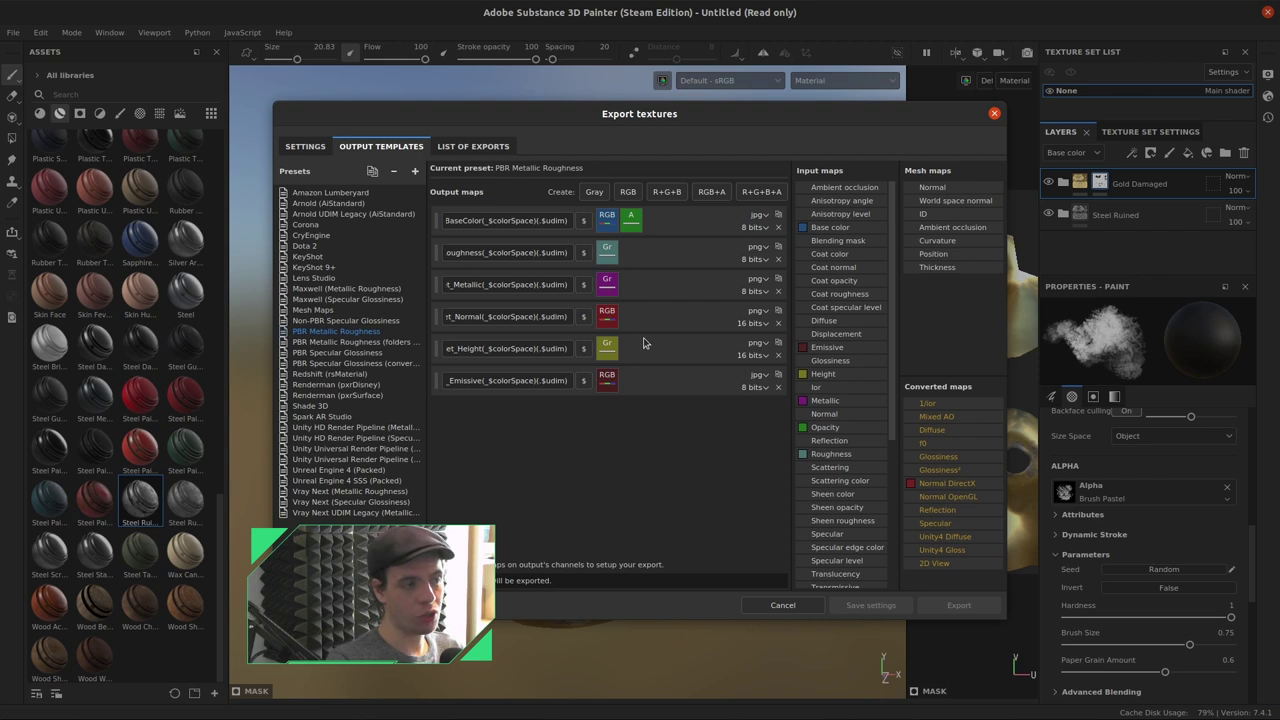
pyautogui.click(305, 147)
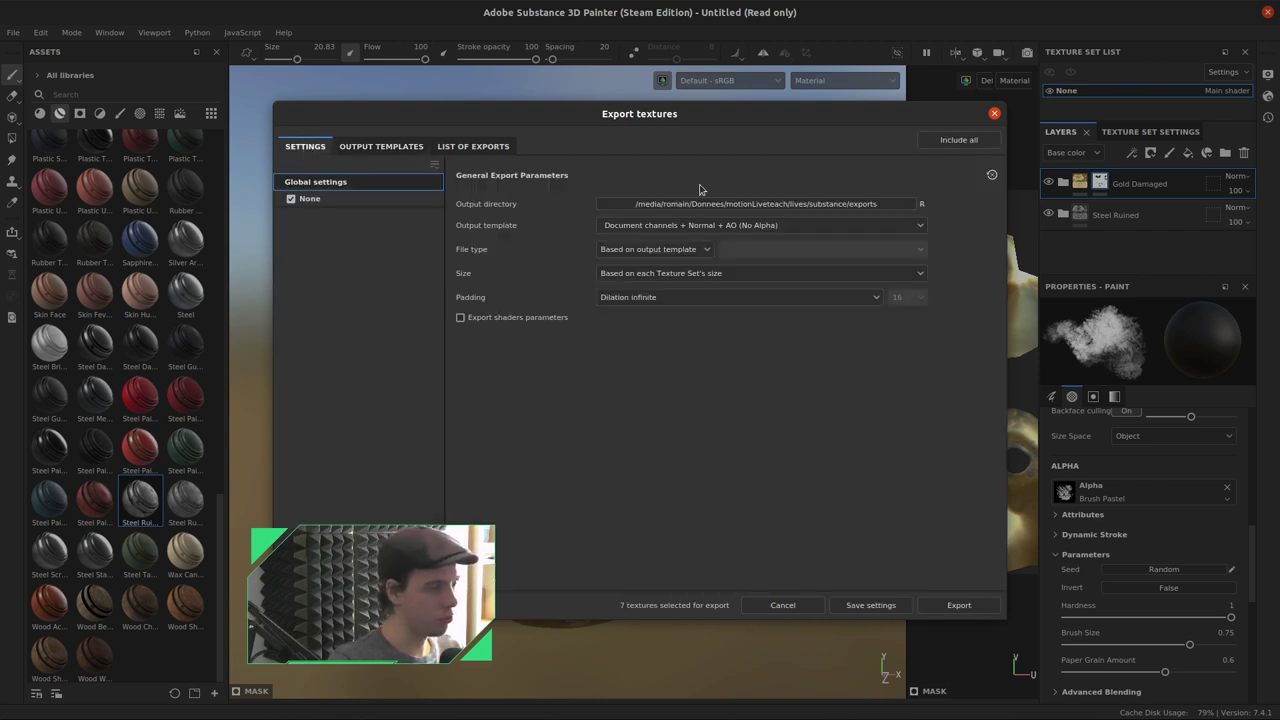
# Choose the PBR Metallic Roughness output template, keeping the template's file types.
pyautogui.click(740, 225)
pyautogui.scroll(-3, 736, 285)
pyautogui.scroll(-2, 736, 283)
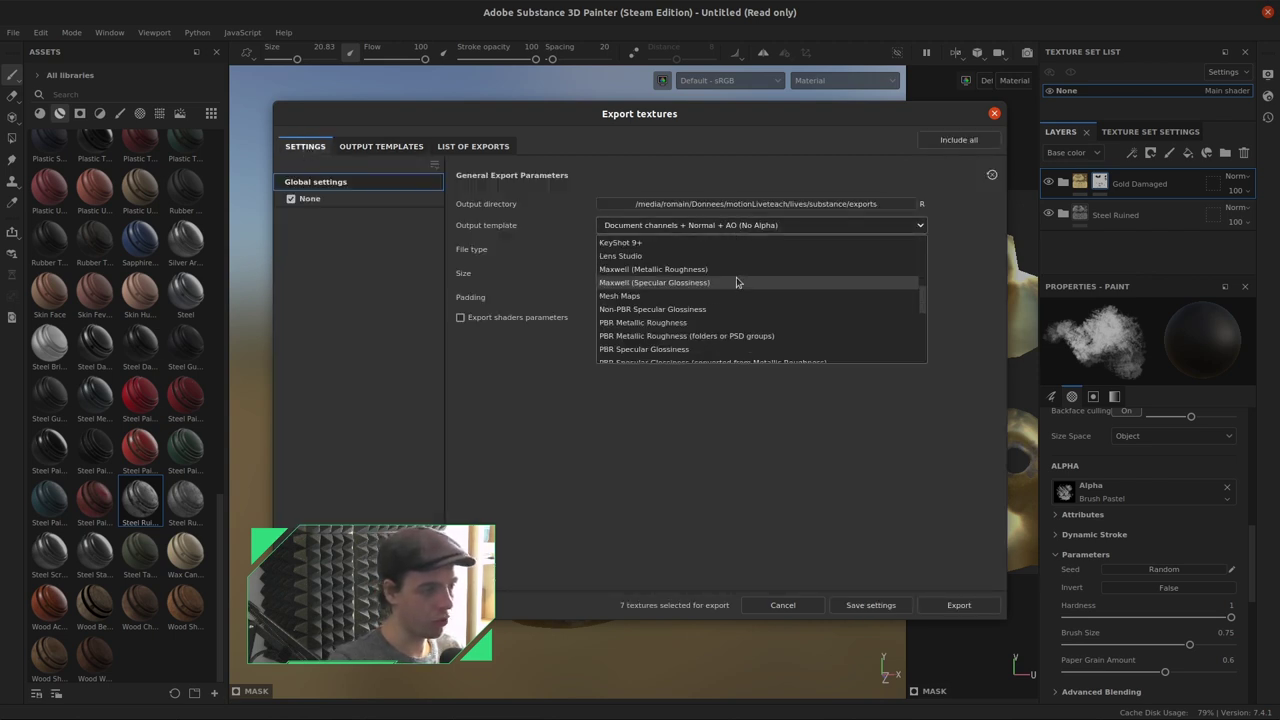
pyautogui.scroll(-1, 697, 289)
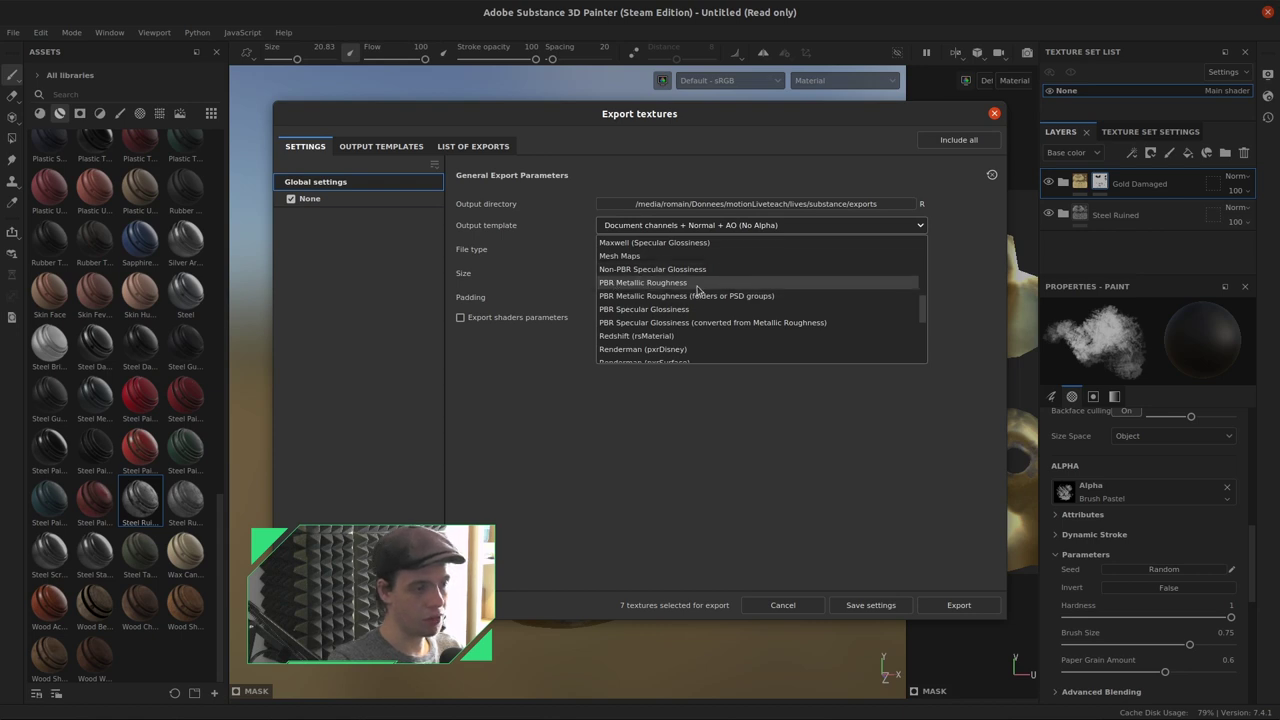
pyautogui.click(697, 284)
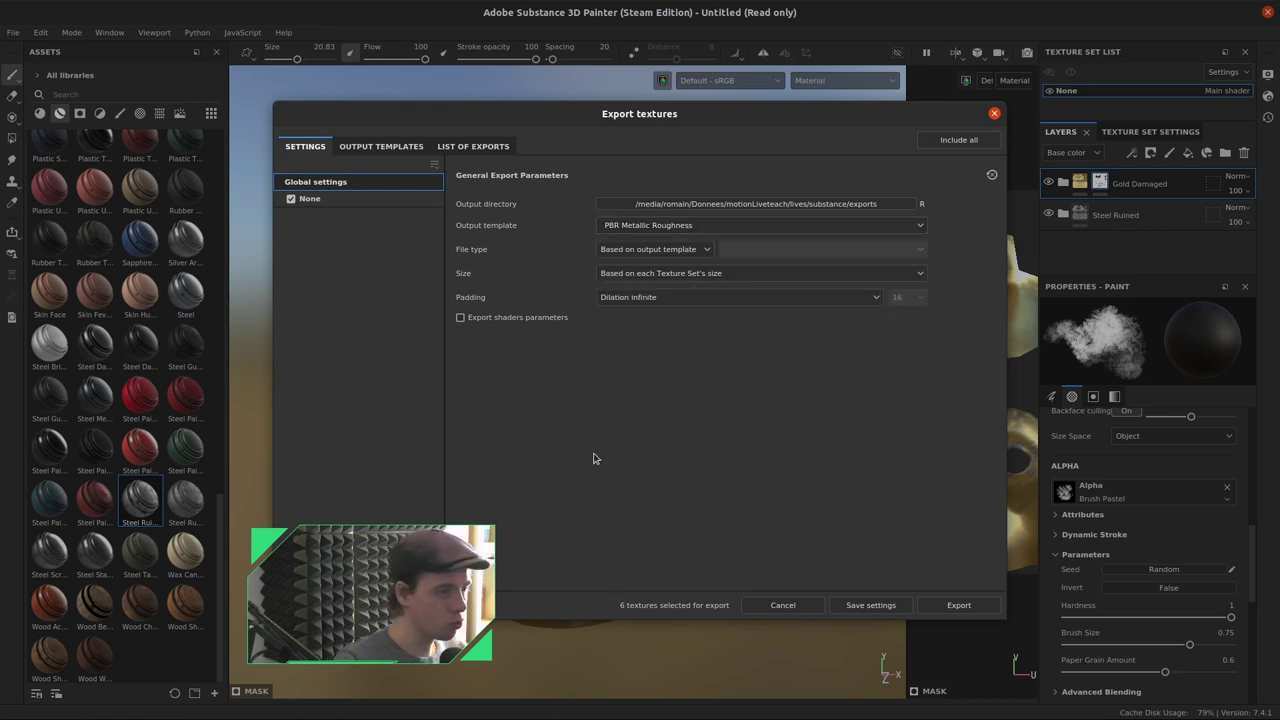
pyautogui.click(657, 251)
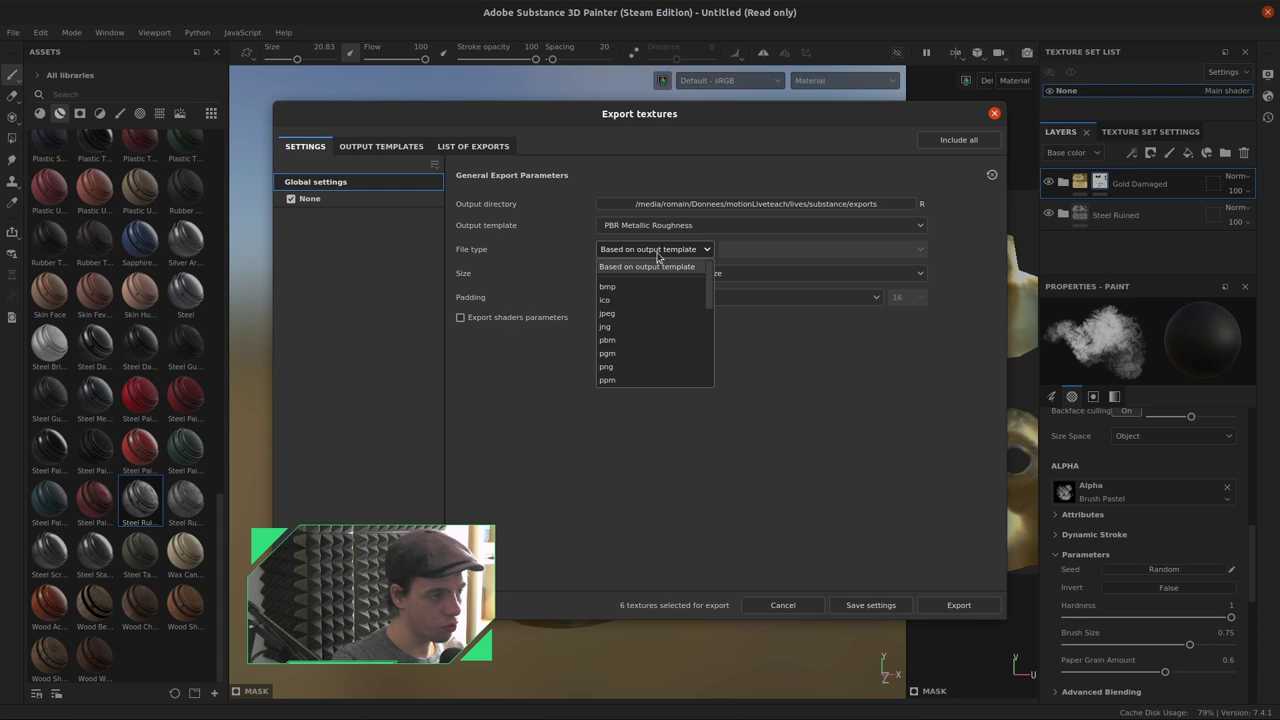
pyautogui.click(657, 256)
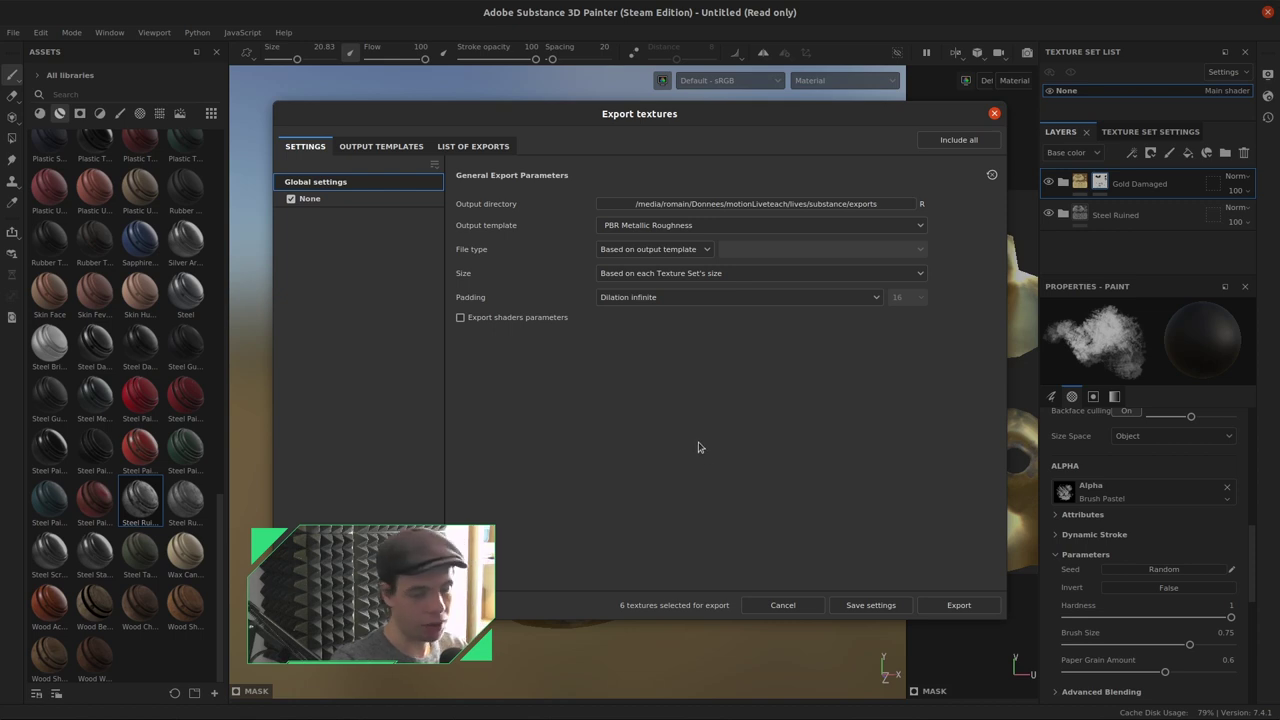
# Set the export size to 2048 and export all six textures.
pyautogui.click(707, 278)
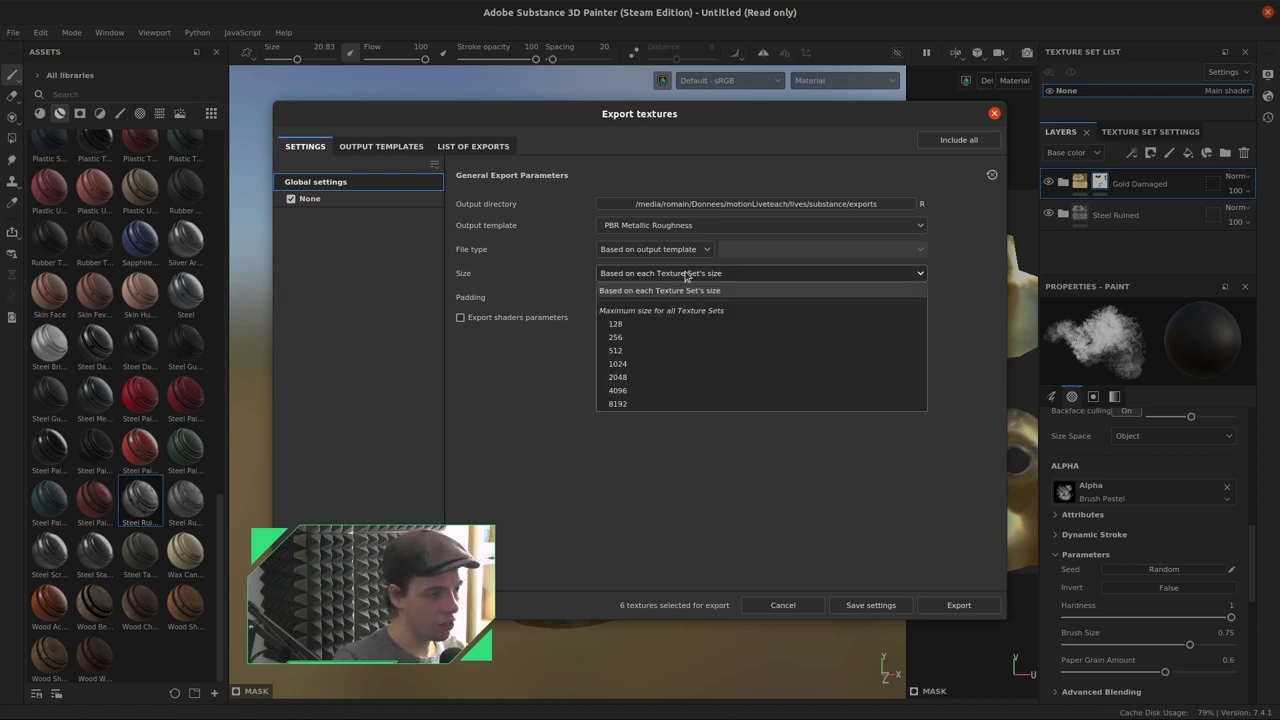
pyautogui.click(688, 377)
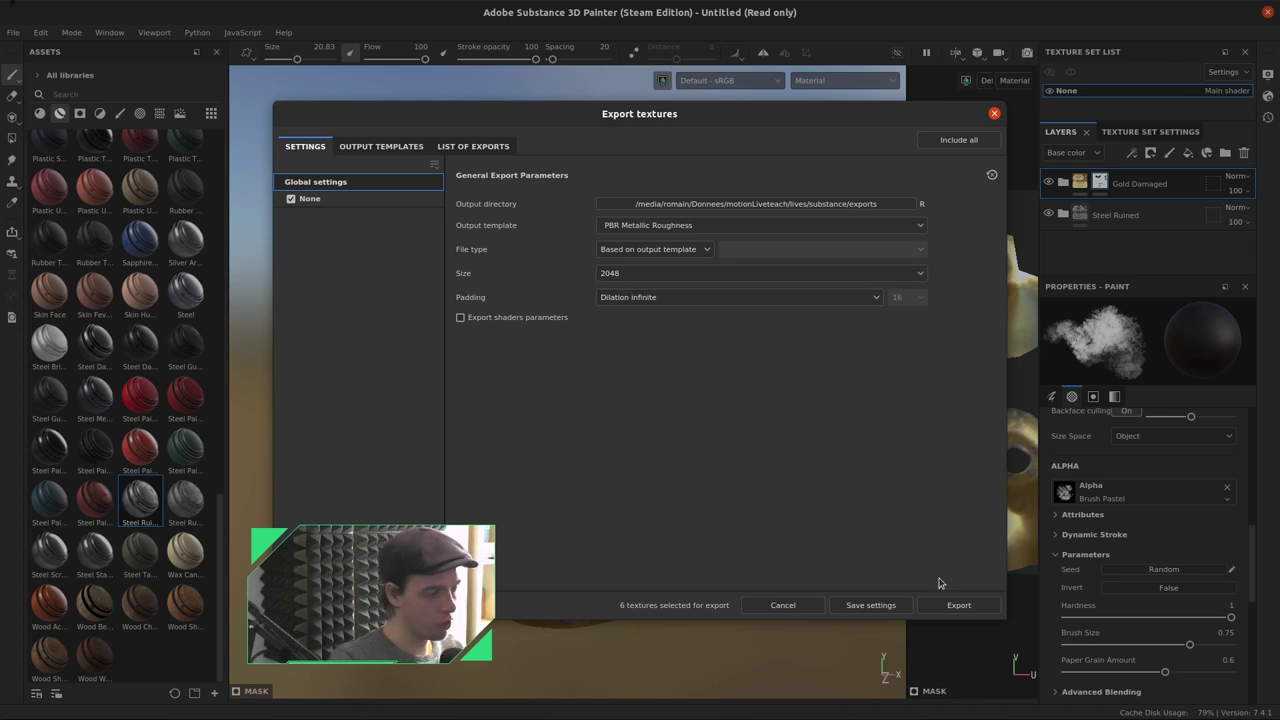
pyautogui.click(947, 607)
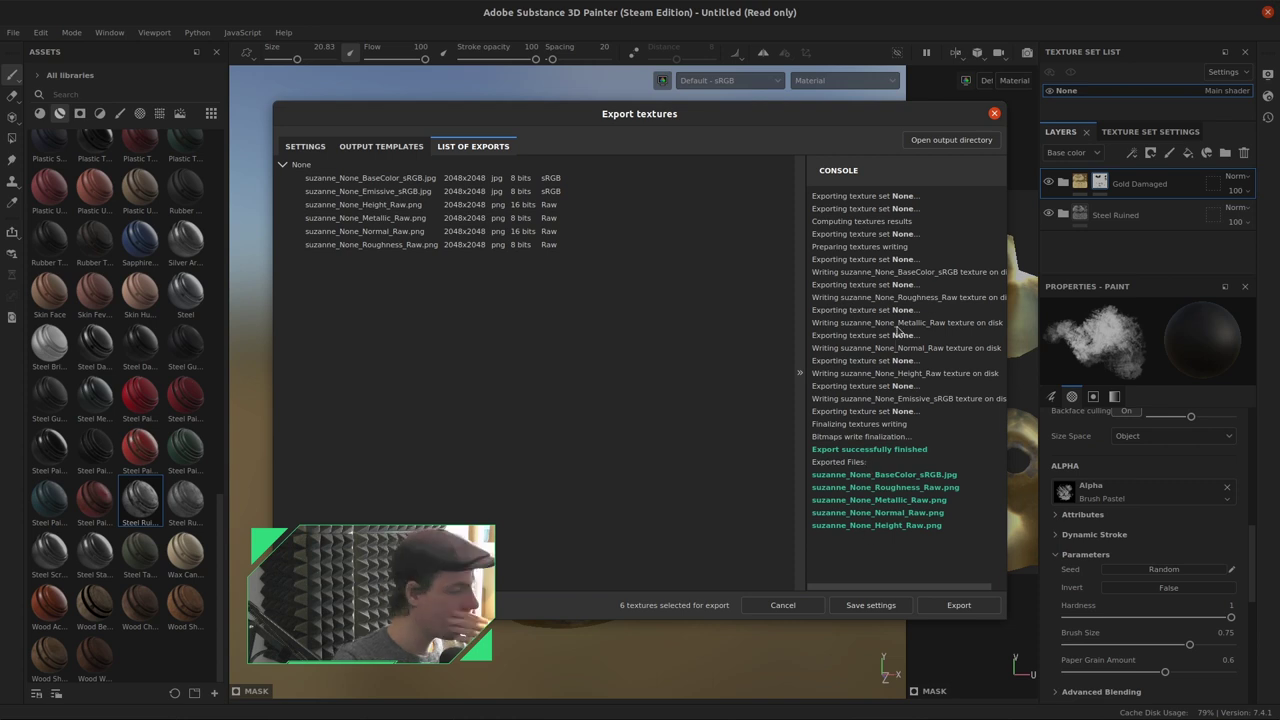
pyautogui.press('super')
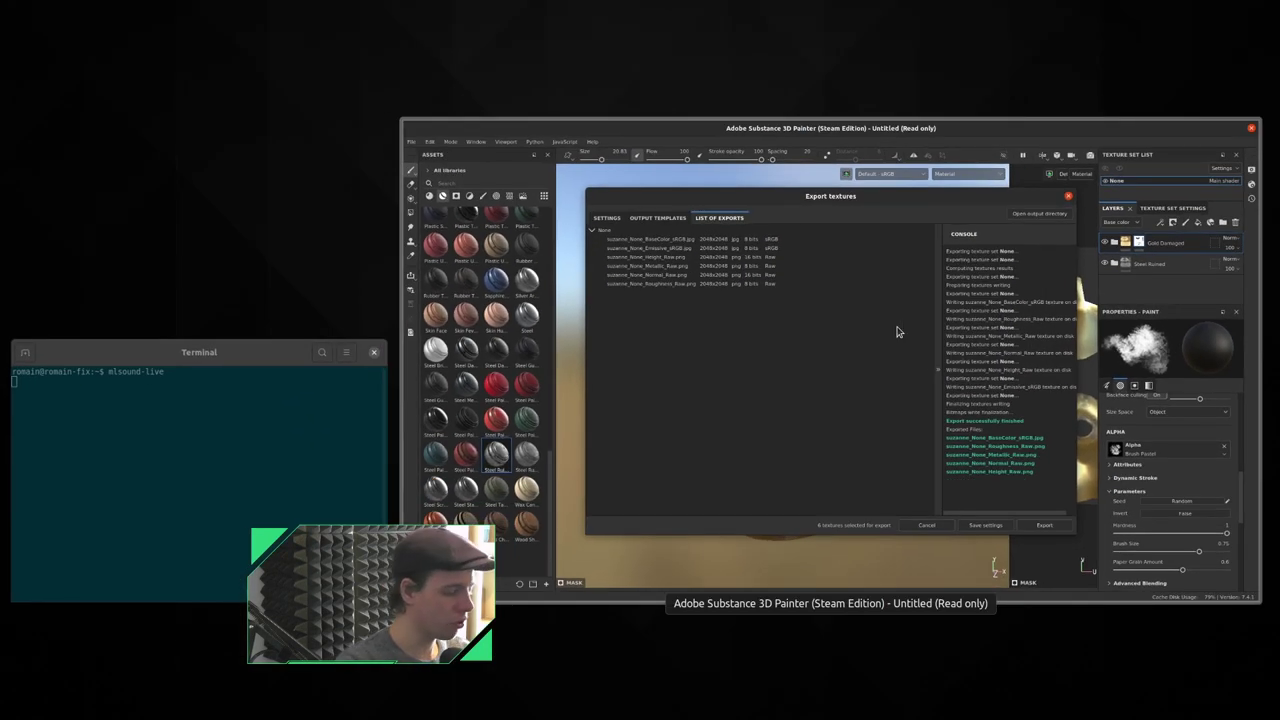
# Browse FXplorer to substance > exports and widen the Nom column to read the suzanne texture names.
pyautogui.click(897, 332)
pyautogui.doubleClick(290, 426)
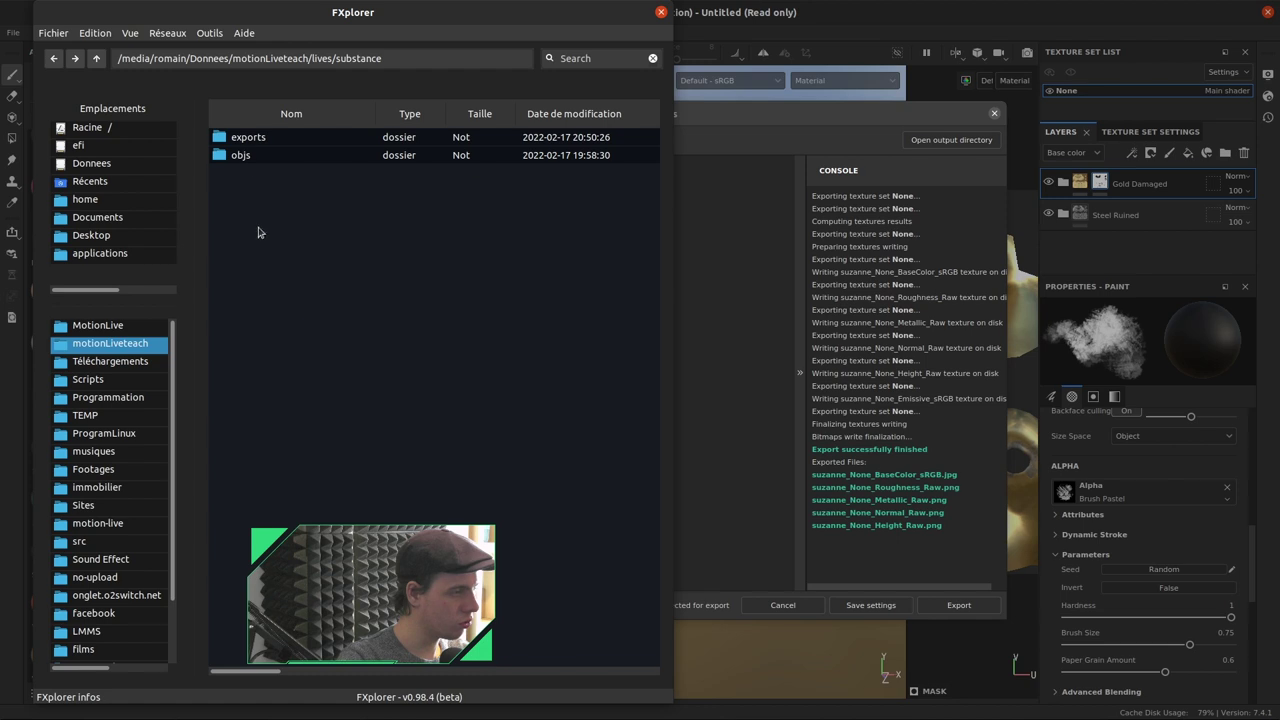
pyautogui.doubleClick(258, 143)
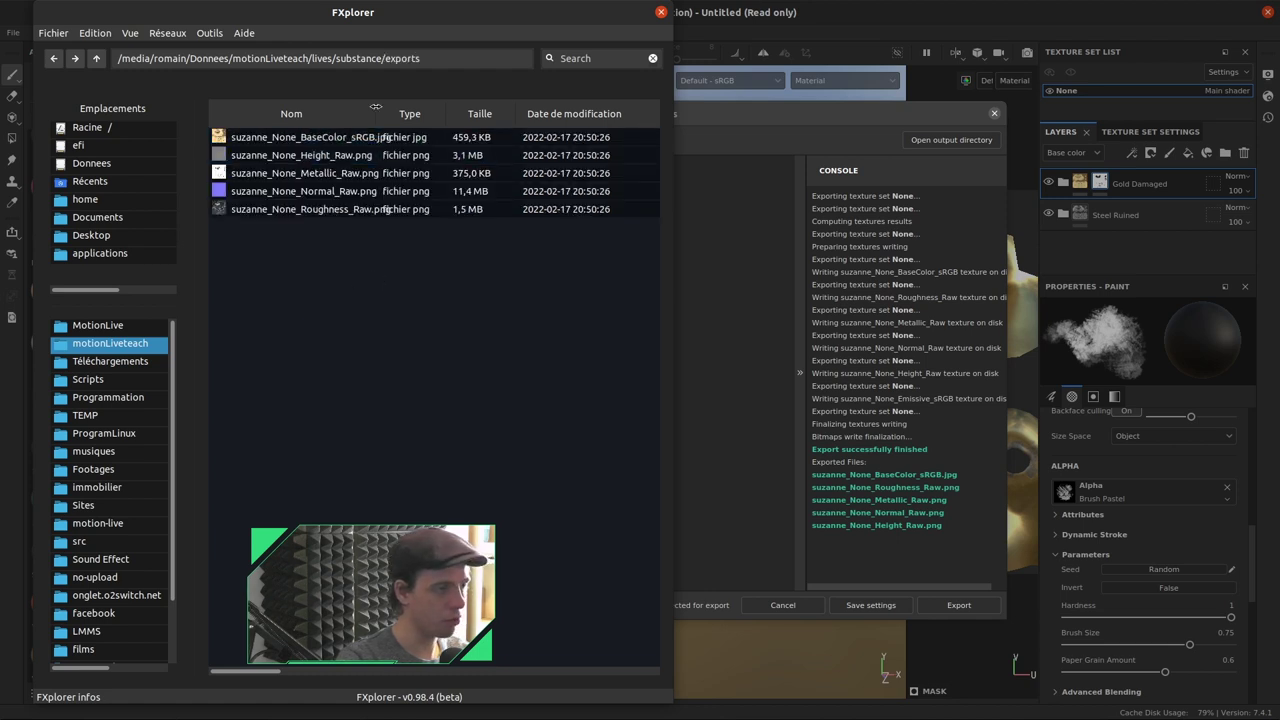
pyautogui.moveTo(375, 111); pyautogui.dragTo(426, 109)
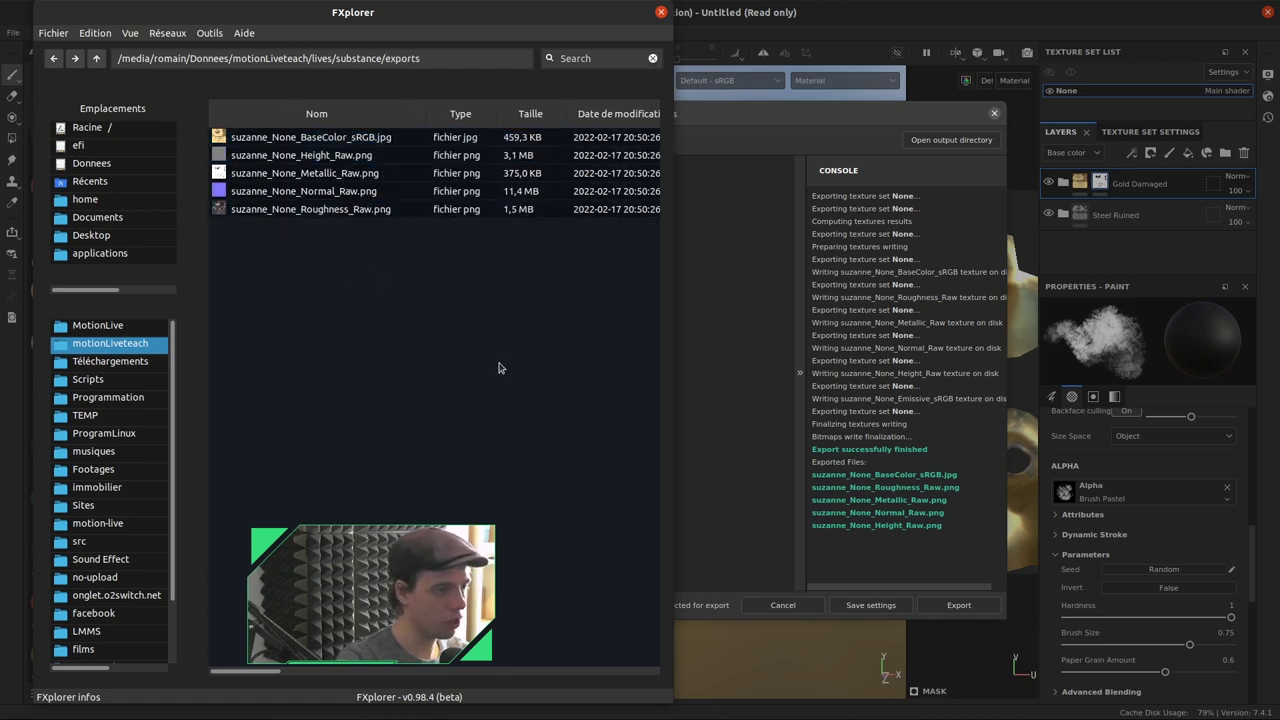
pyautogui.click(366, 143)
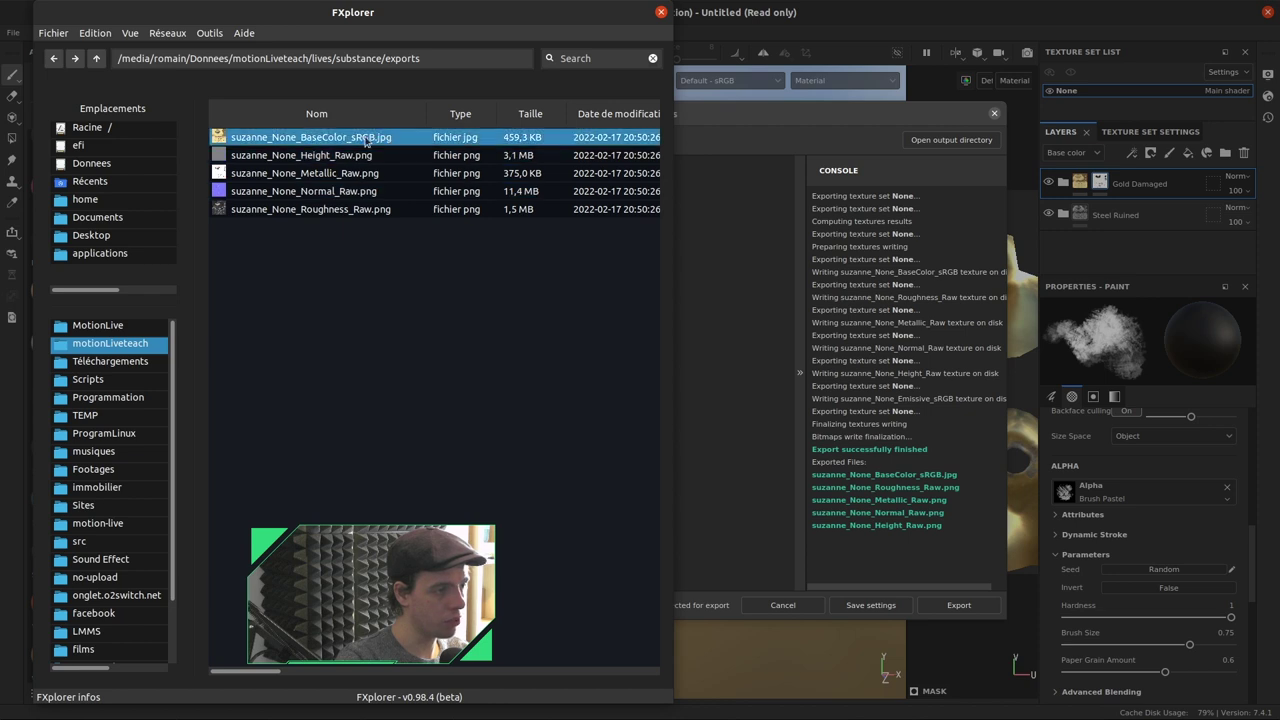
pyautogui.click(351, 235)
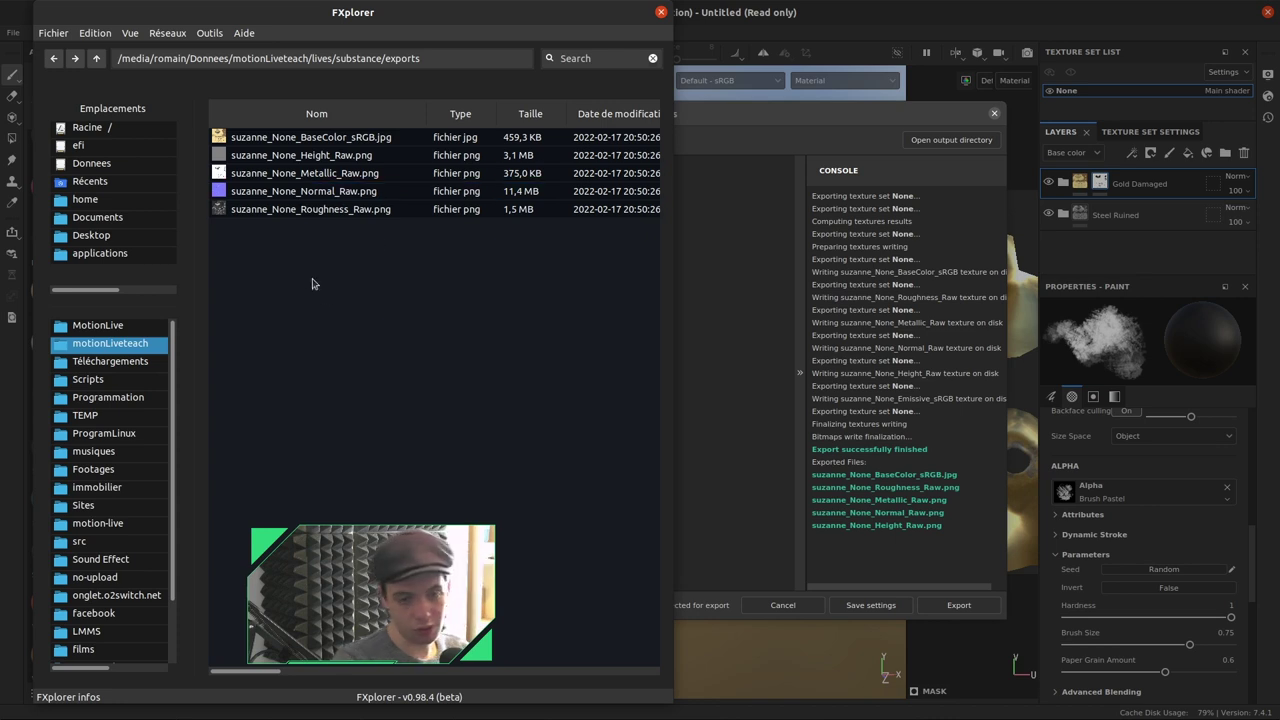
# Close FXplorer and the Export textures dialog, then save the Painter project as suzanne-gold.
pyautogui.click(788, 117)
pyautogui.click(994, 113)
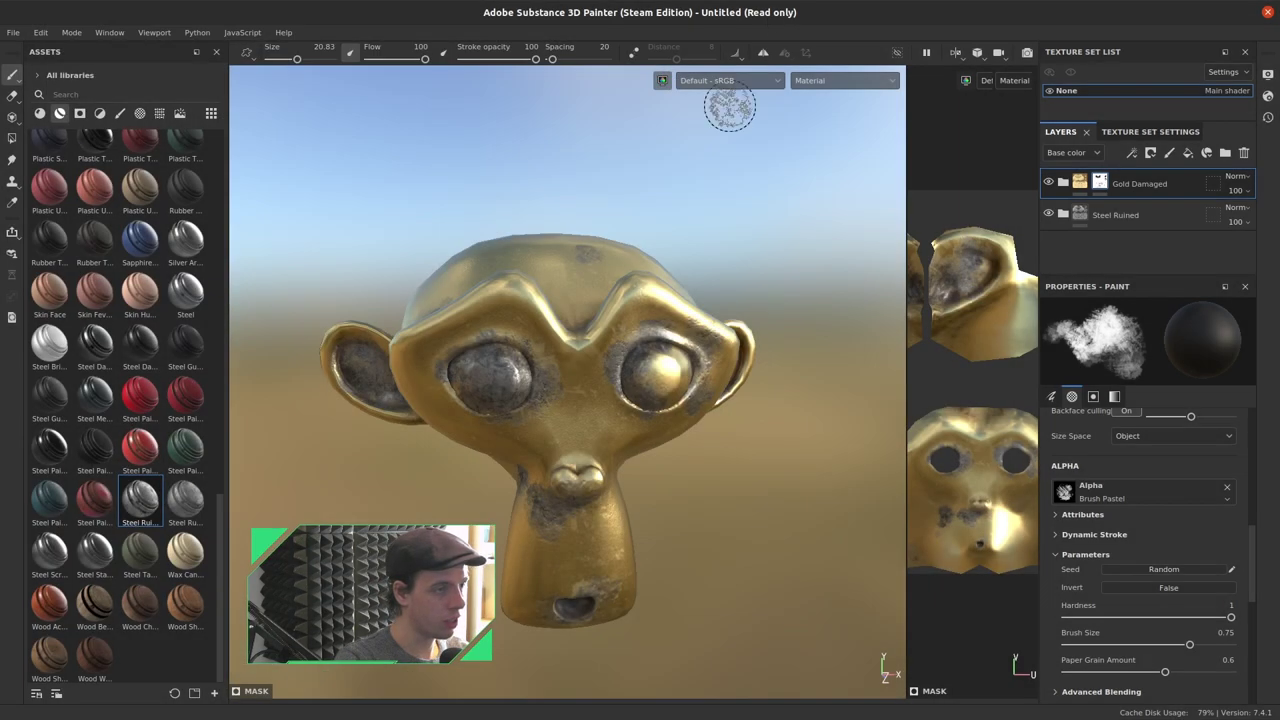
pyautogui.hotkey('ctrl', 's')
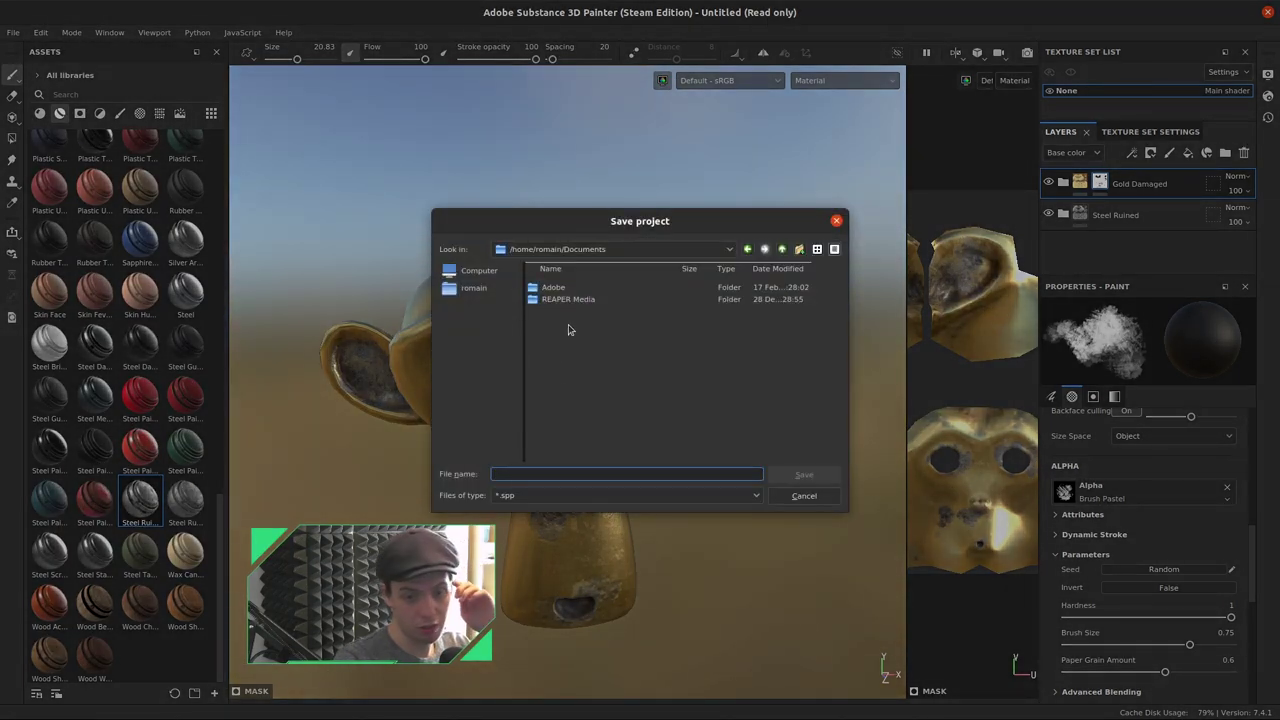
pyautogui.write('suzanne-g')
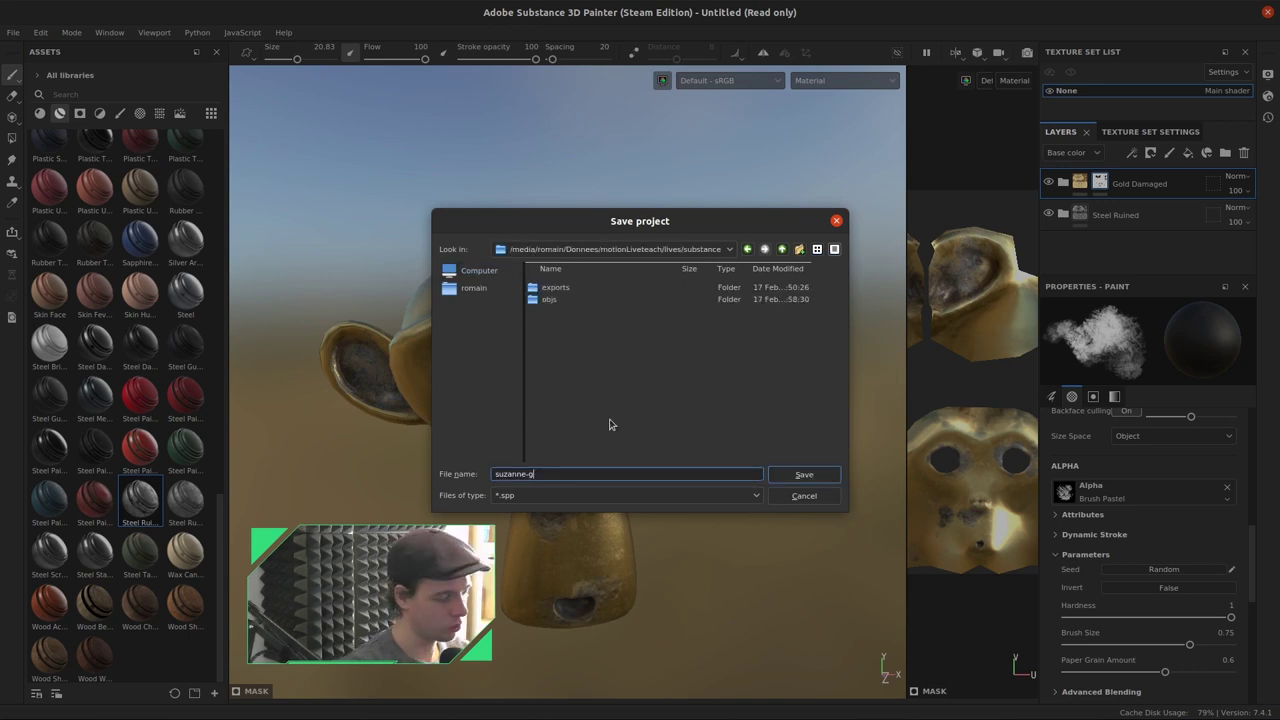
pyautogui.write('old')
pyautogui.press('Return')
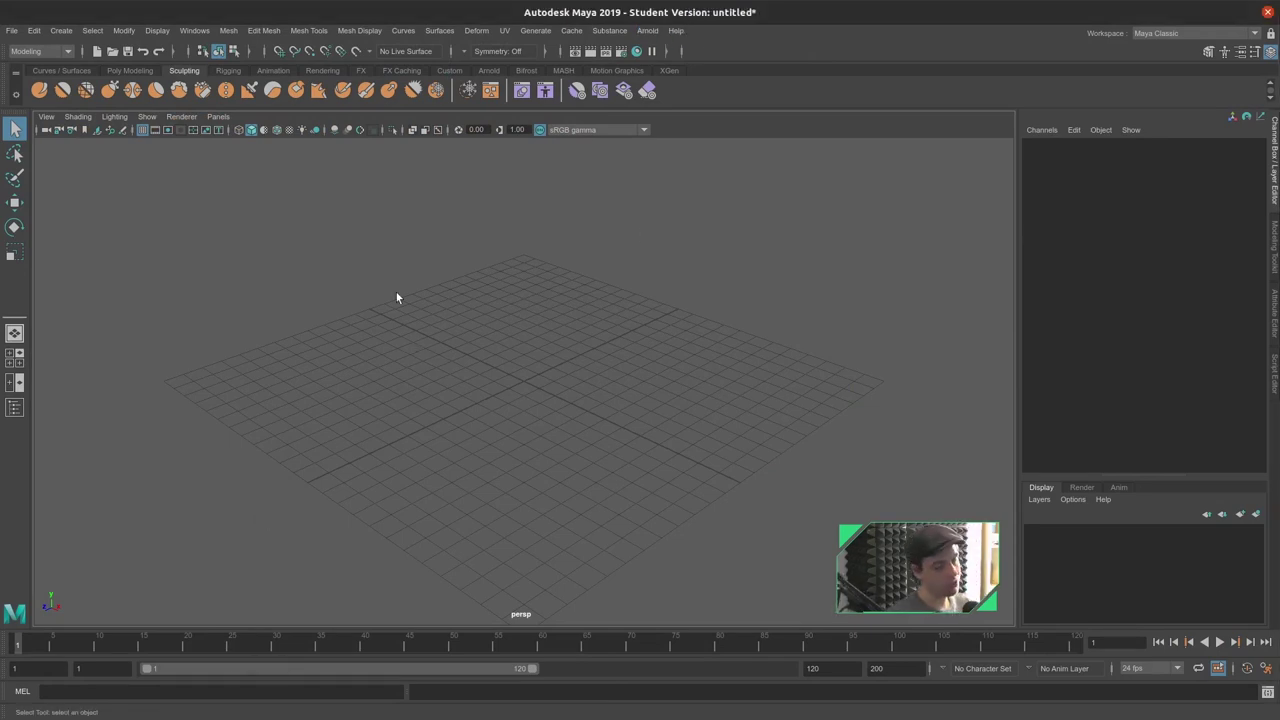
# Import the Suzanne model and assign it a new aiStandardSurface material.
pyautogui.click(11, 30)
pyautogui.click(36, 178)
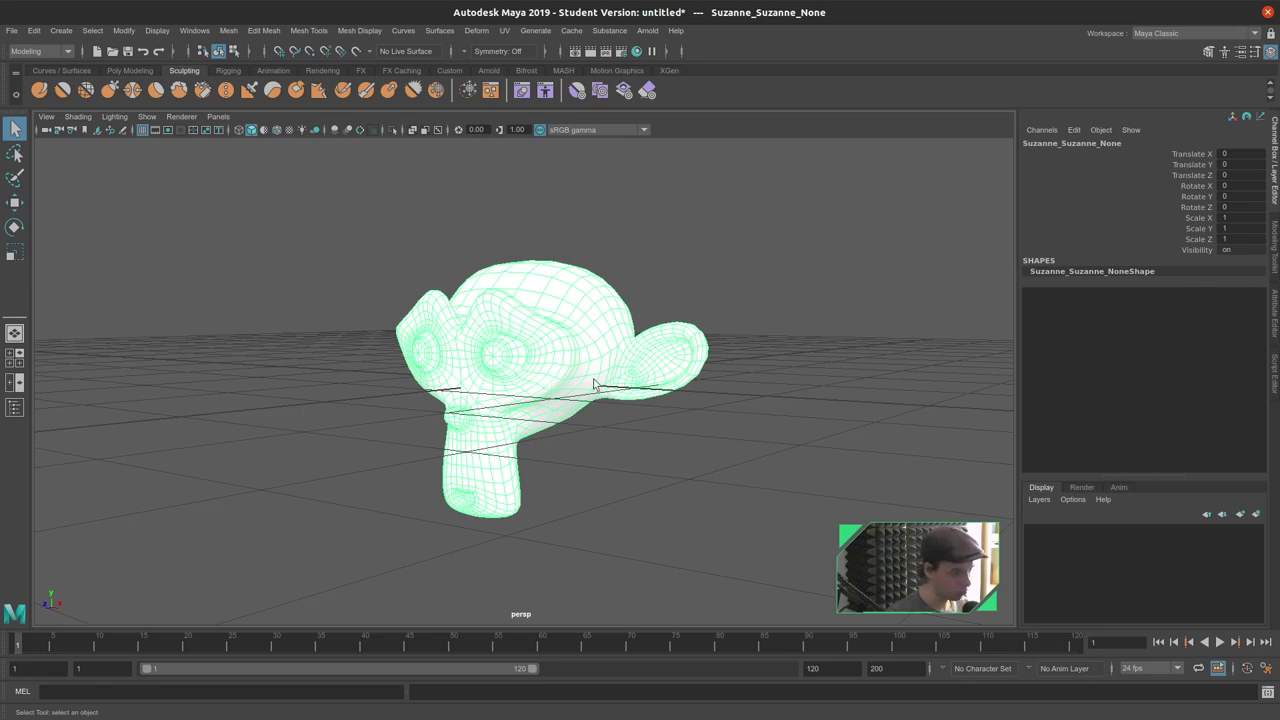
pyautogui.rightClick(556, 310)
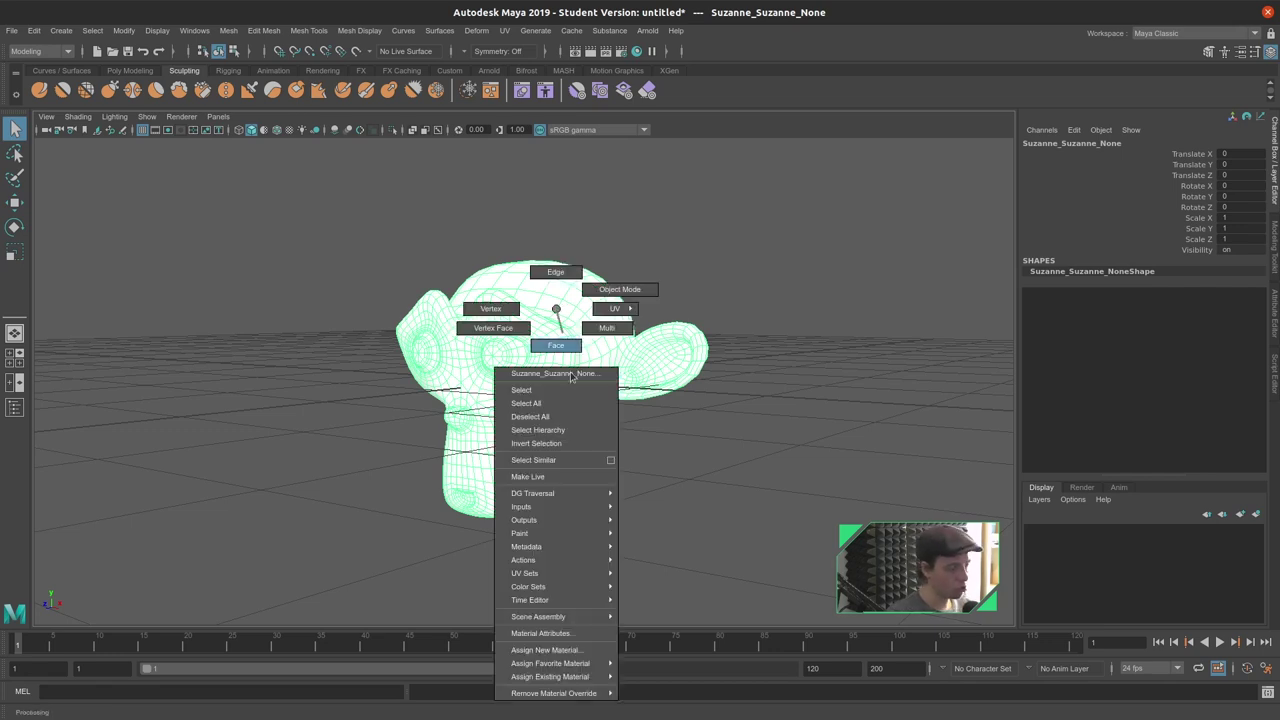
pyautogui.moveTo(550, 663)
pyautogui.click(655, 690)
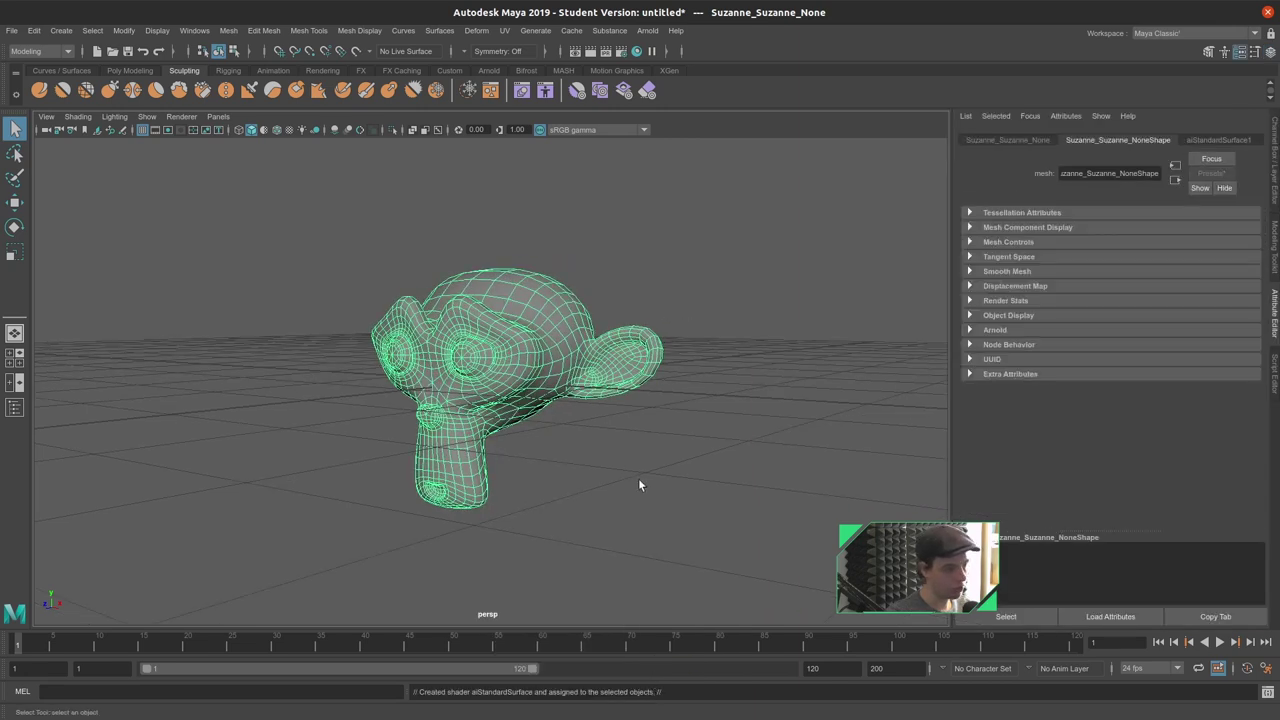
# Deselect Suzanne, reframe the viewport and open the Arnold menu.
pyautogui.click(638, 478)
pyautogui.scroll(3, 638, 460)
pyautogui.keyDown('alt'); pyautogui.moveTo(601, 447); pyautogui.dragTo(627, 468, button='middle'); pyautogui.keyUp('alt')
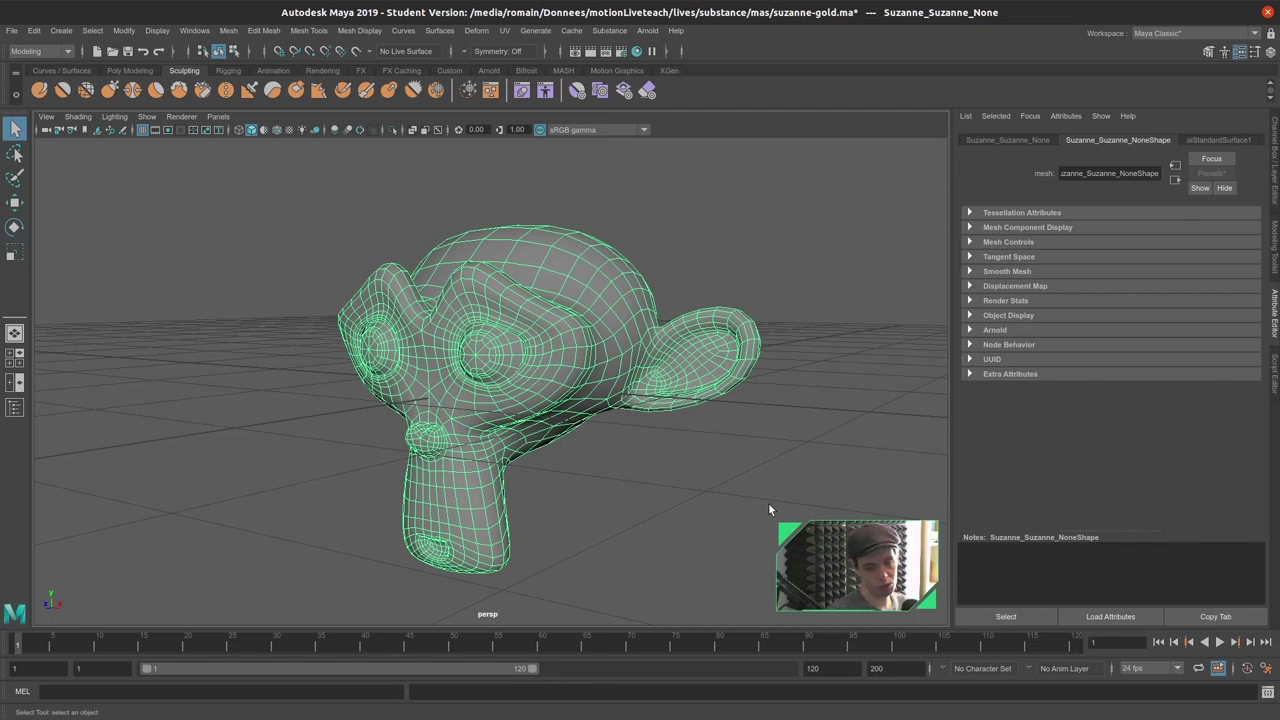
pyautogui.click(769, 504)
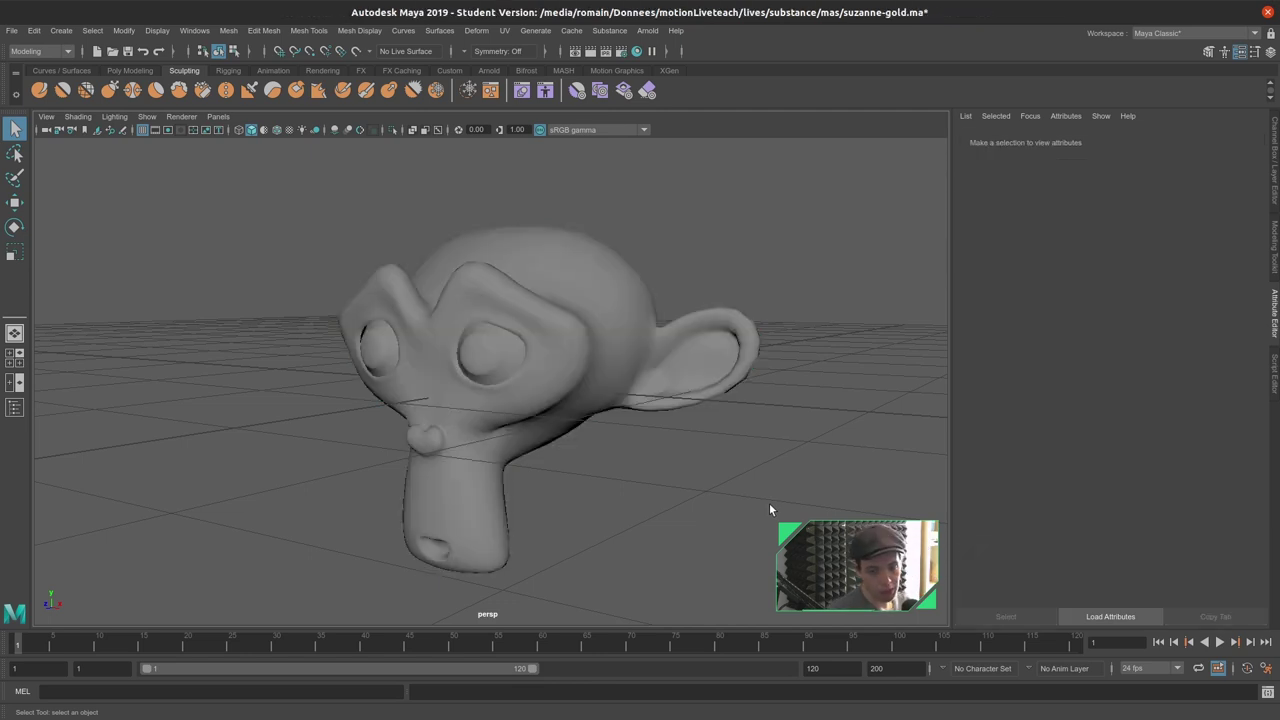
pyautogui.click(652, 31)
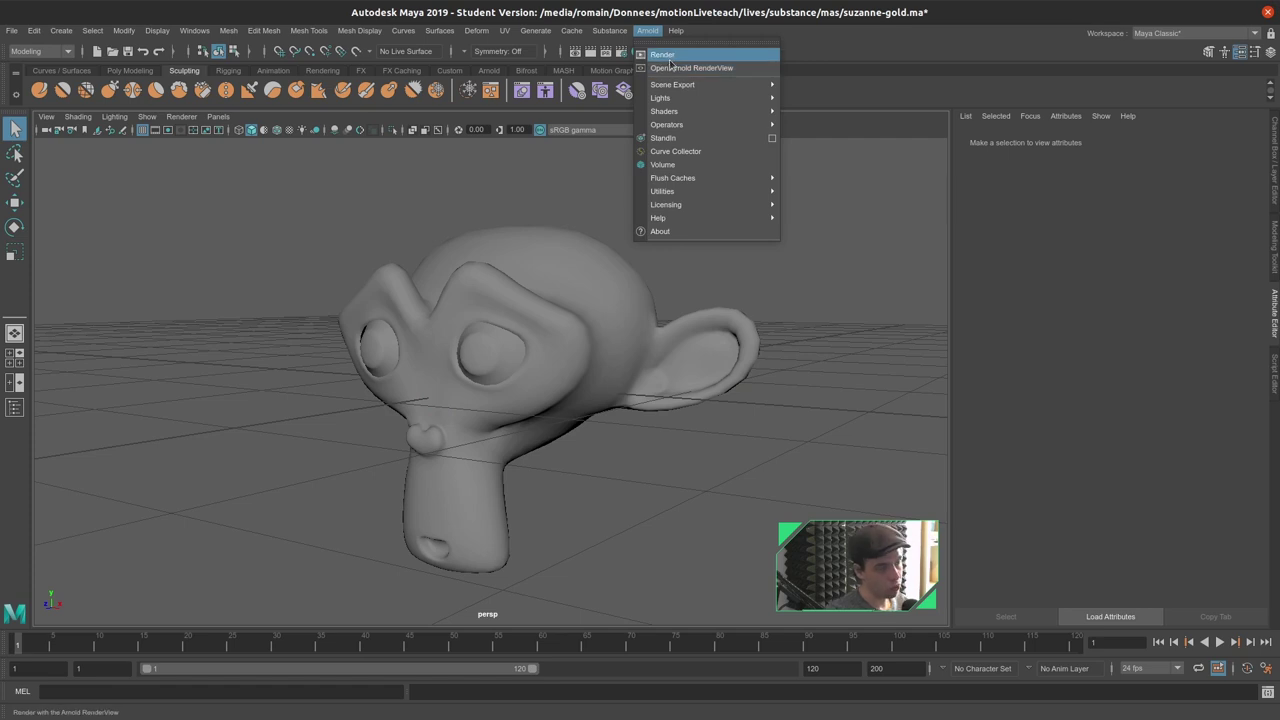
# Start an Arnold render, reposition the render window and orbit to face Suzanne from the front.
pyautogui.click(673, 72)
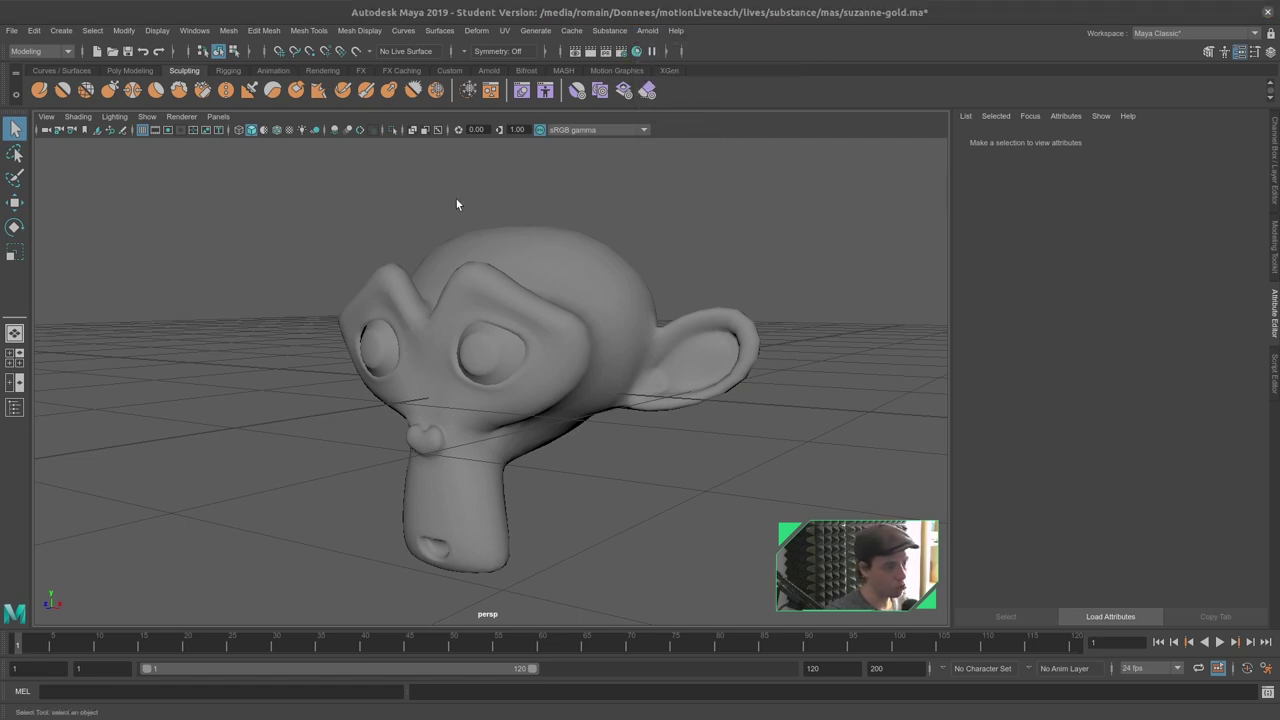
pyautogui.moveTo(593, 154); pyautogui.dragTo(593, 96)
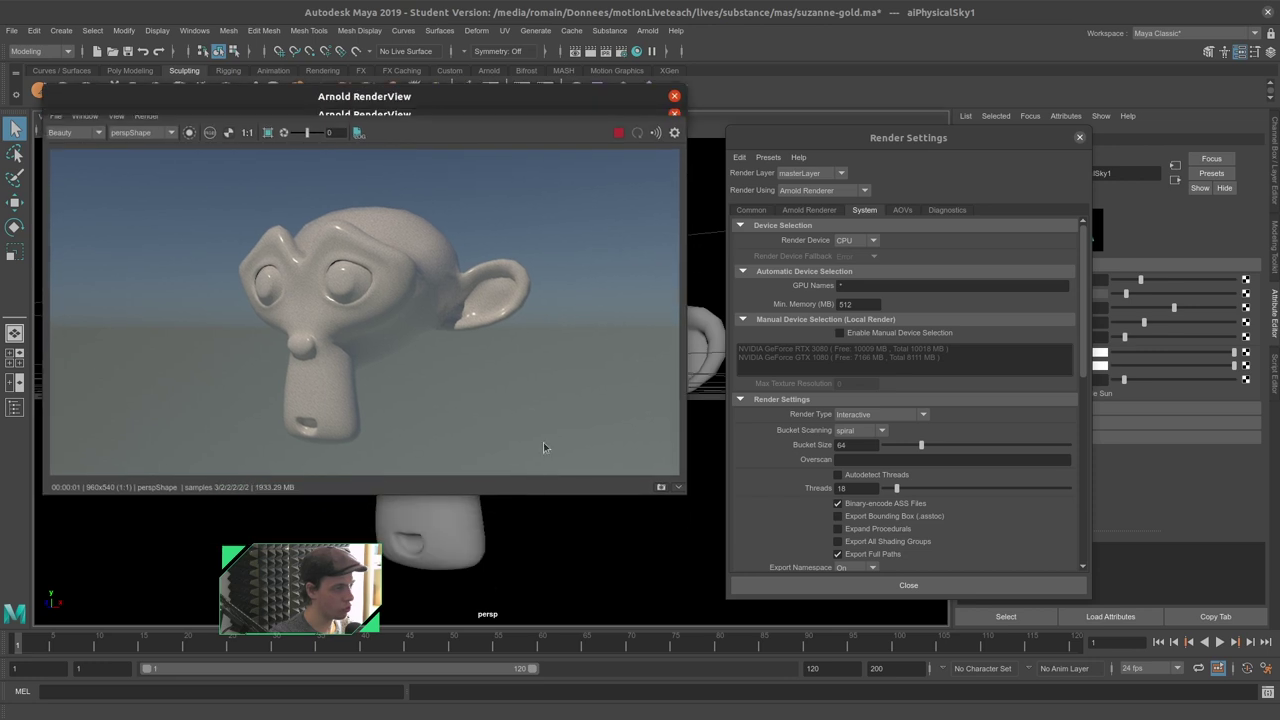
pyautogui.moveTo(529, 520)
pyautogui.keyDown('alt'); pyautogui.mouseDown()
pyautogui.moveTo(700, 523)
pyautogui.moveTo(743, 509)
pyautogui.moveTo(360, 517)
pyautogui.mouseUp(); pyautogui.keyUp('alt')
pyautogui.keyDown('alt'); pyautogui.moveTo(476, 566); pyautogui.dragTo(591, 517); pyautogui.keyUp('alt')
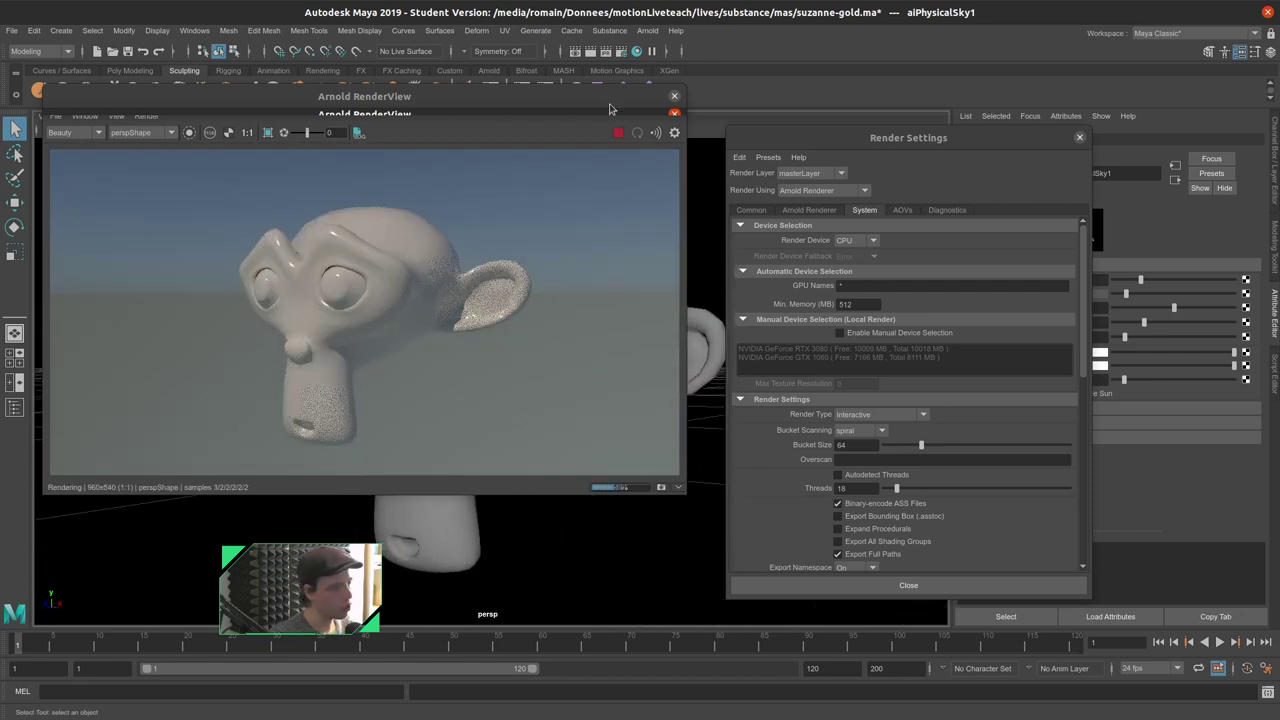
# Replace the old sky dome light with a new Skydome Light and close Render Settings.
pyautogui.click(706, 196)
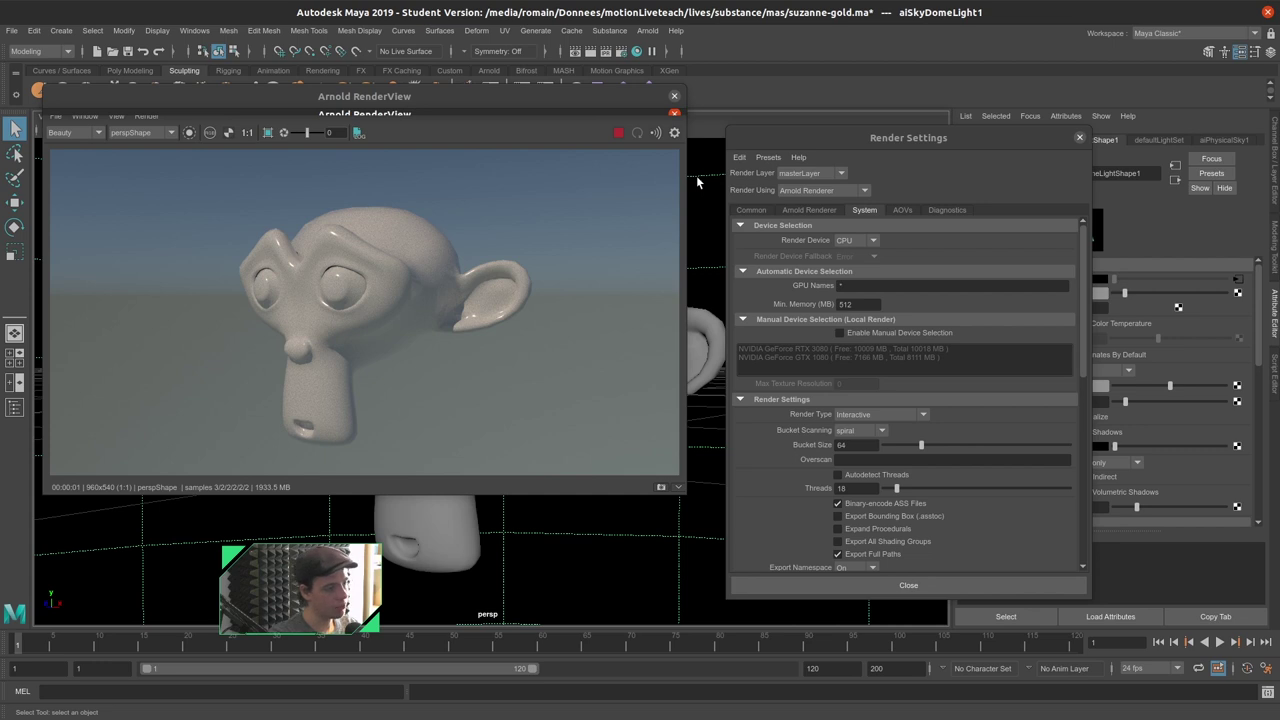
pyautogui.press('Delete')
pyautogui.click(647, 30)
pyautogui.moveTo(661, 98)
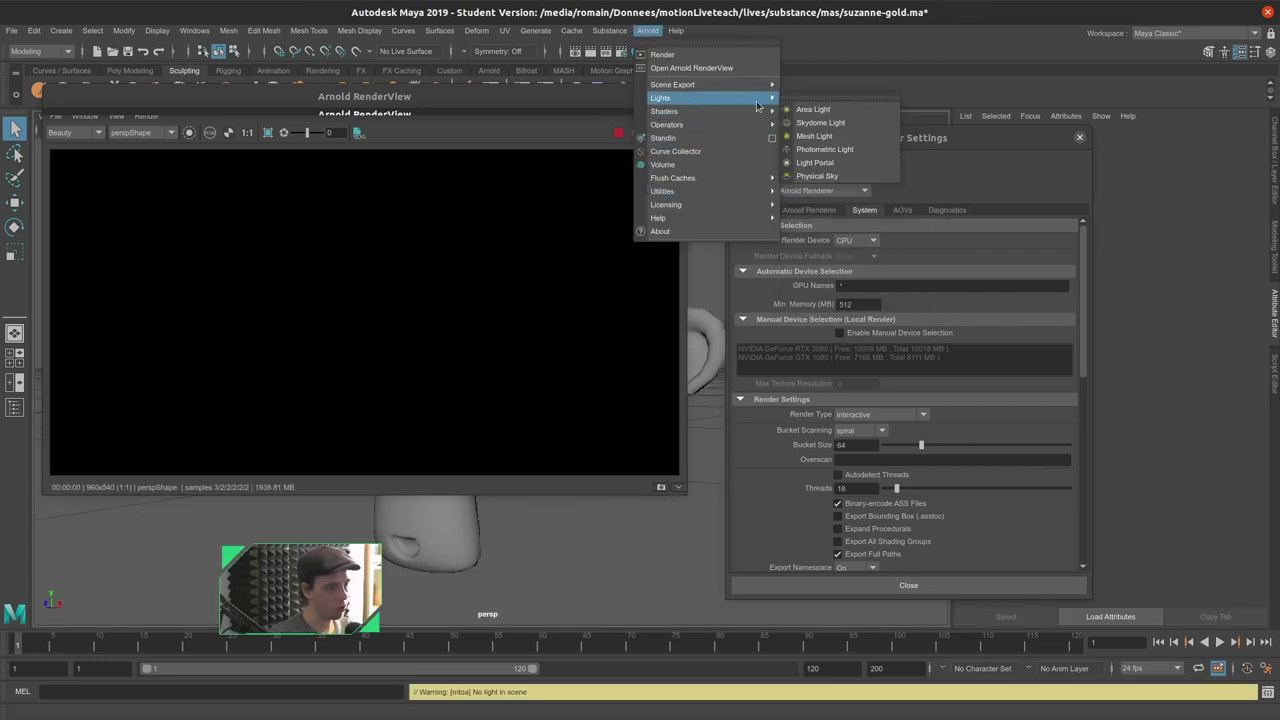
pyautogui.click(825, 122)
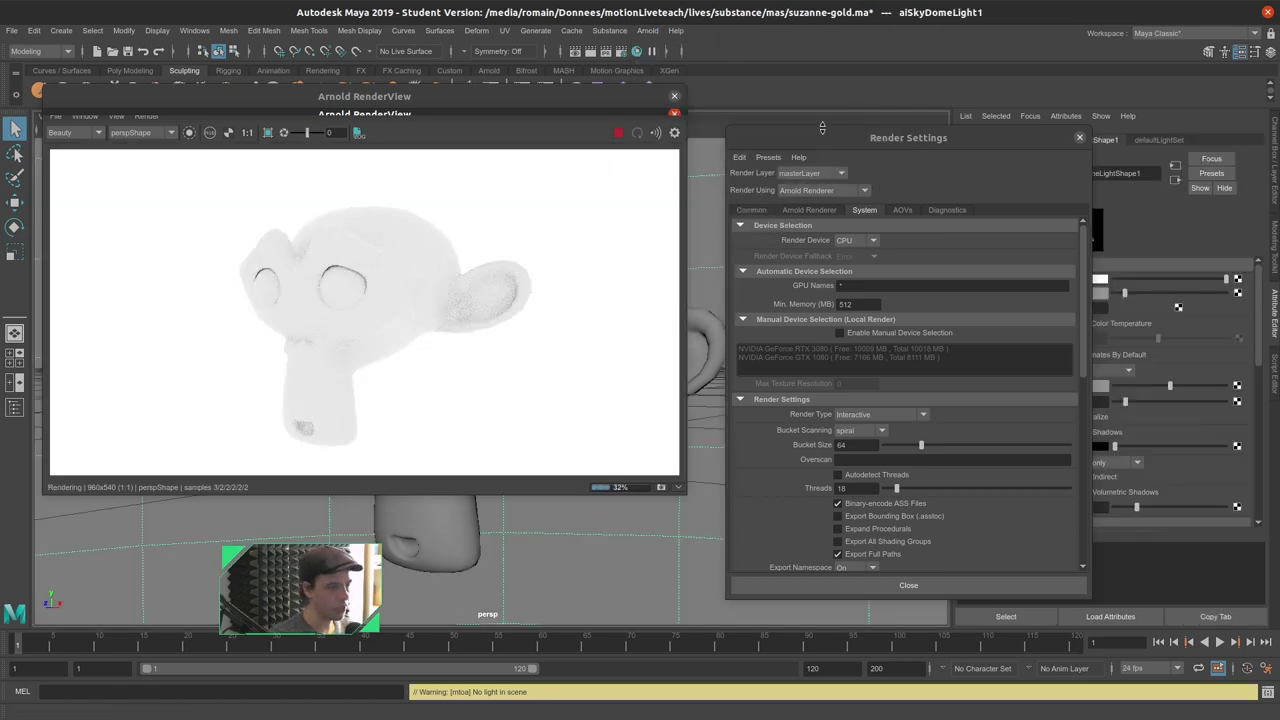
pyautogui.moveTo(954, 138); pyautogui.dragTo(729, 143)
pyautogui.click(855, 142)
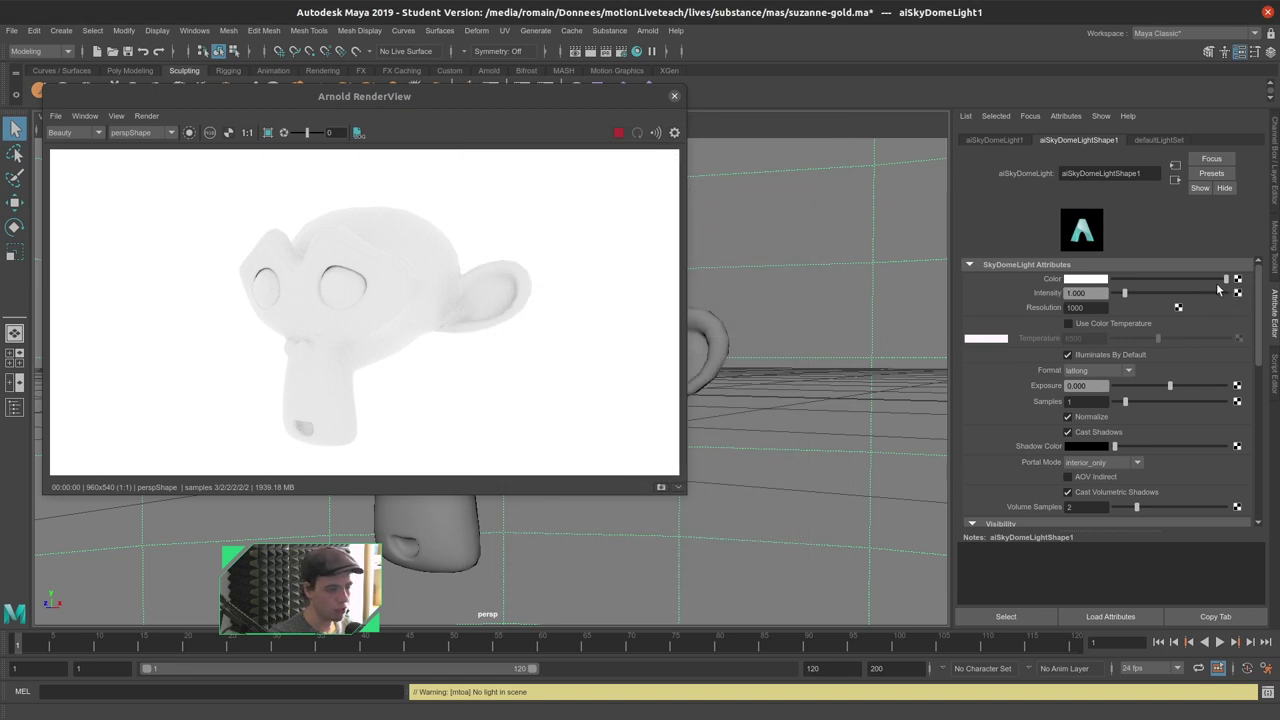
# Load abandoned_tank_farm_04_2k.jpg from the HDRI folder as the sky dome's colour map.
pyautogui.click(1240, 280)
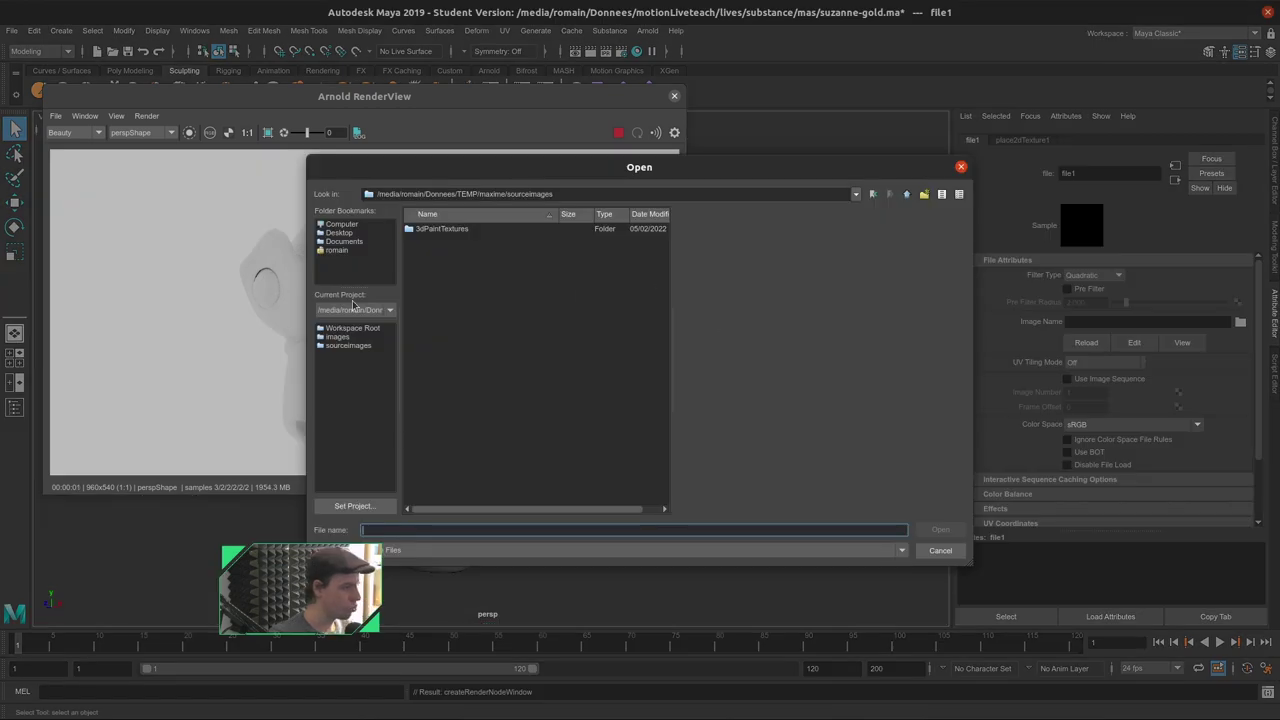
pyautogui.click(907, 194)
pyautogui.doubleClick(455, 285)
pyautogui.click(460, 303)
pyautogui.click(941, 530)
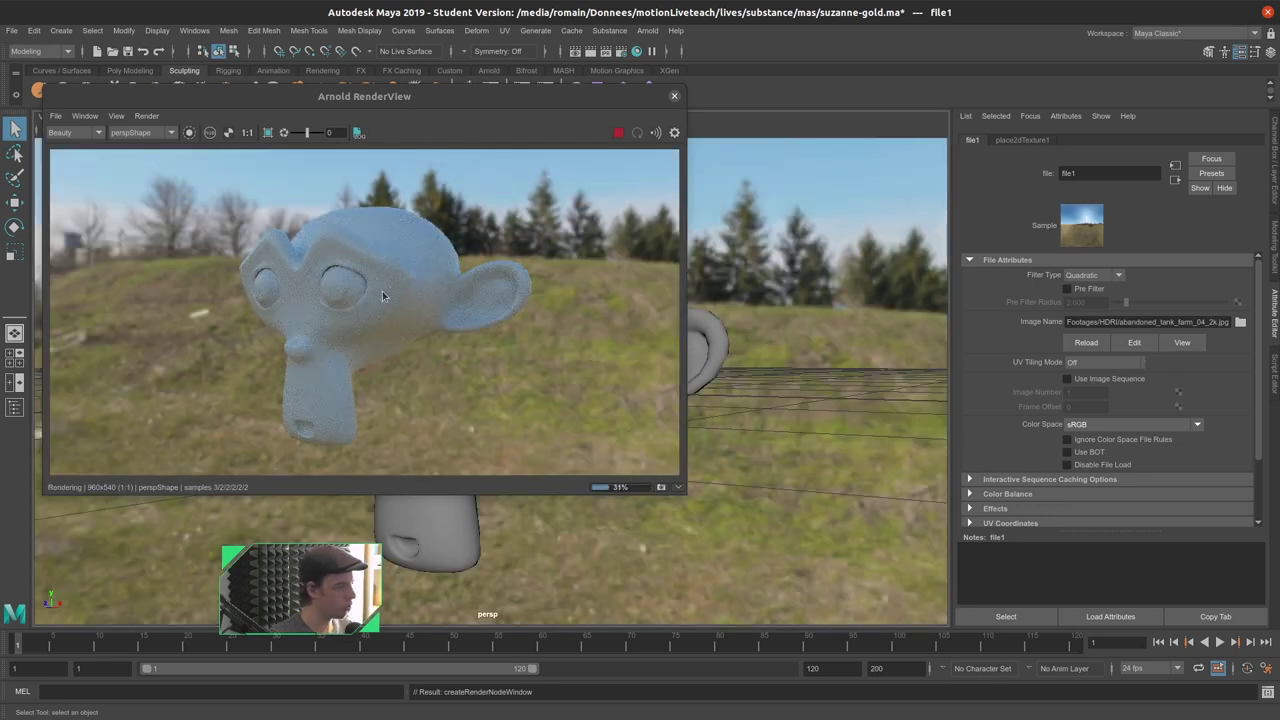
pyautogui.moveTo(610, 98); pyautogui.dragTo(429, 179)
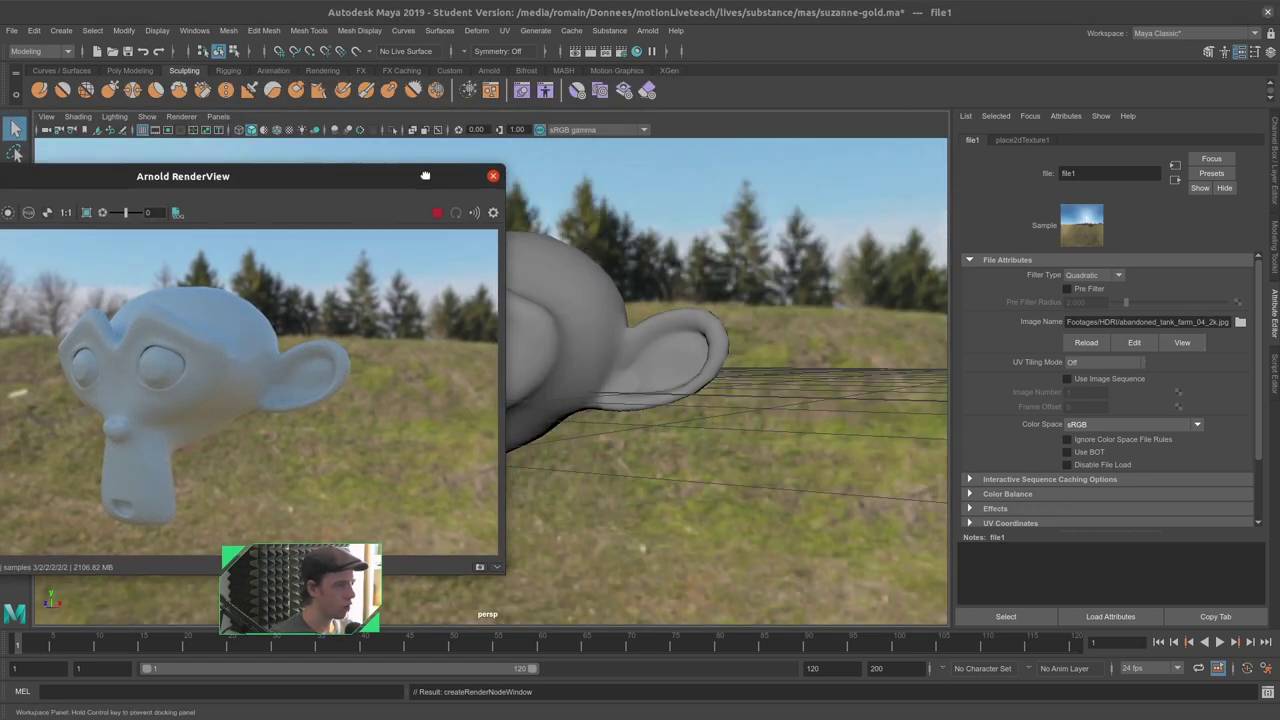
# Add a directional light with intensity 3, rotate it, and reframe the view on Suzanne.
pyautogui.click(647, 30)
pyautogui.click(61, 30)
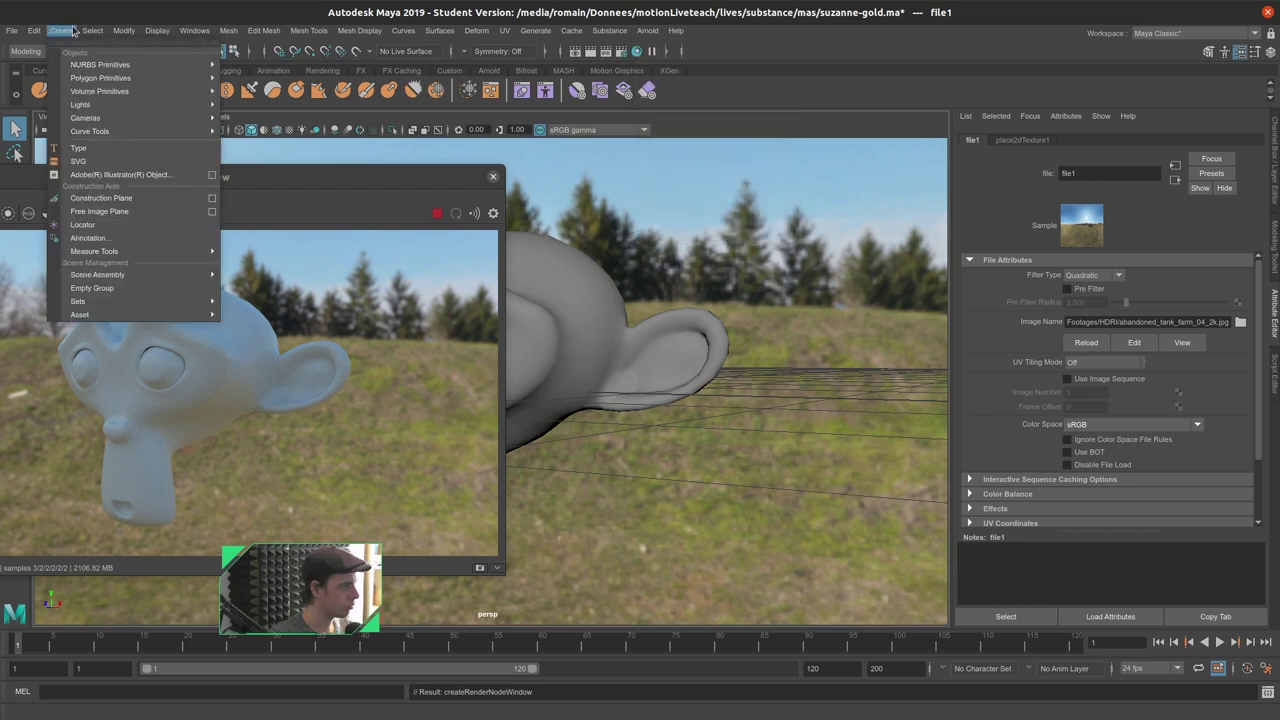
pyautogui.click(262, 129)
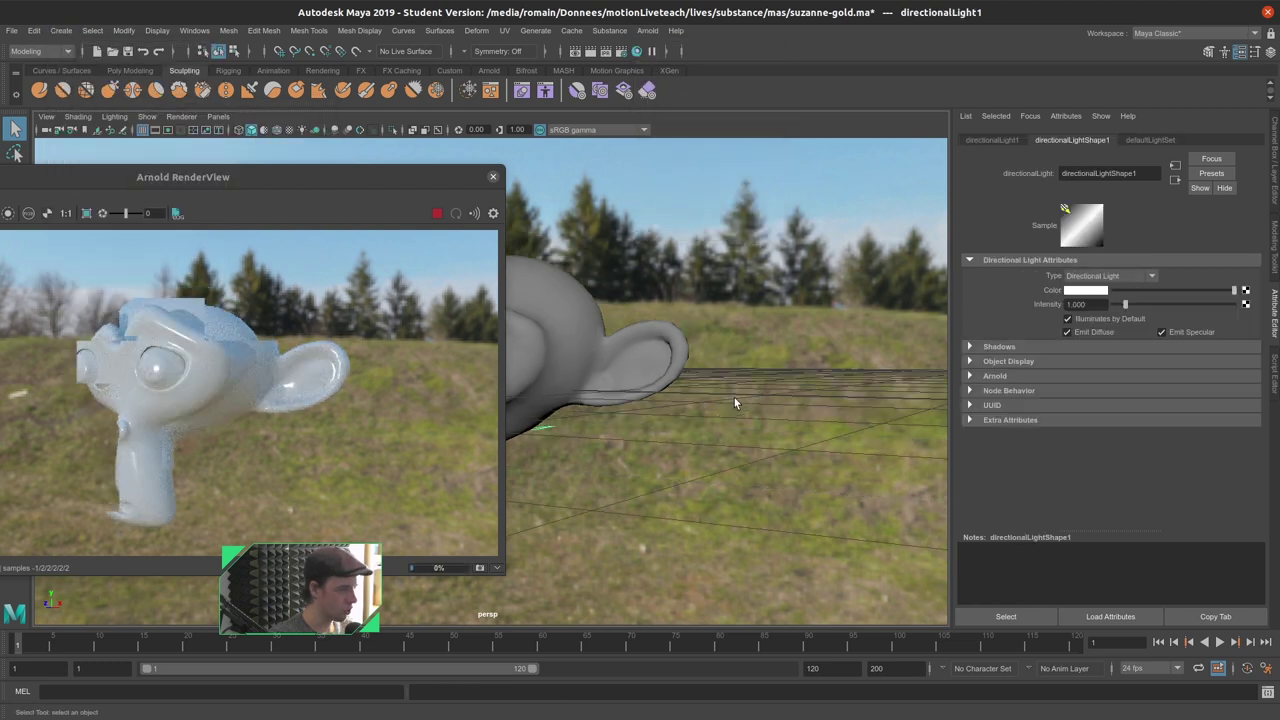
pyautogui.press('e')
pyautogui.moveTo(618, 425)
pyautogui.keyDown('alt'); pyautogui.mouseDown()
pyautogui.moveTo(661, 347)
pyautogui.moveTo(640, 355)
pyautogui.mouseUp(); pyautogui.keyUp('alt')
pyautogui.doubleClick(1090, 305)
pyautogui.write('3')
pyautogui.press('Return')
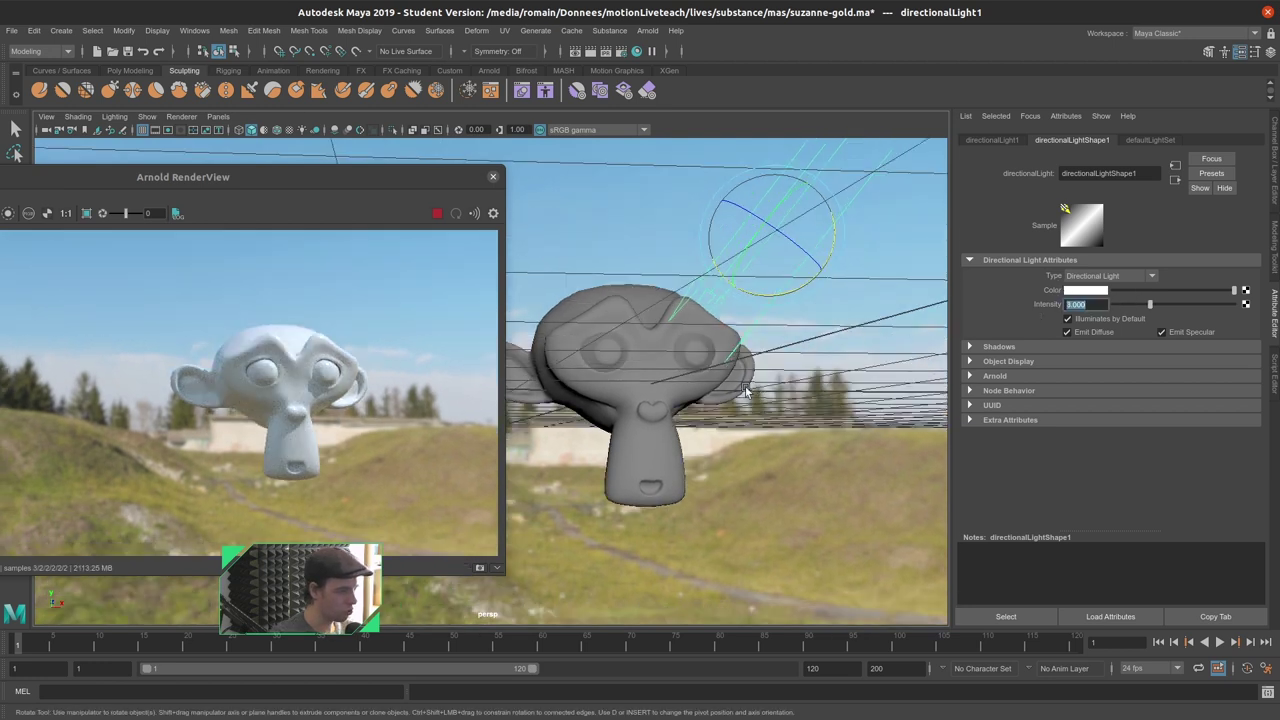
pyautogui.keyDown('alt'); pyautogui.moveTo(745, 392); pyautogui.dragTo(724, 410); pyautogui.keyUp('alt')
pyautogui.moveTo(326, 177)
pyautogui.mouseDown()
pyautogui.moveTo(465, 147)
pyautogui.moveTo(547, 275)
pyautogui.mouseUp()
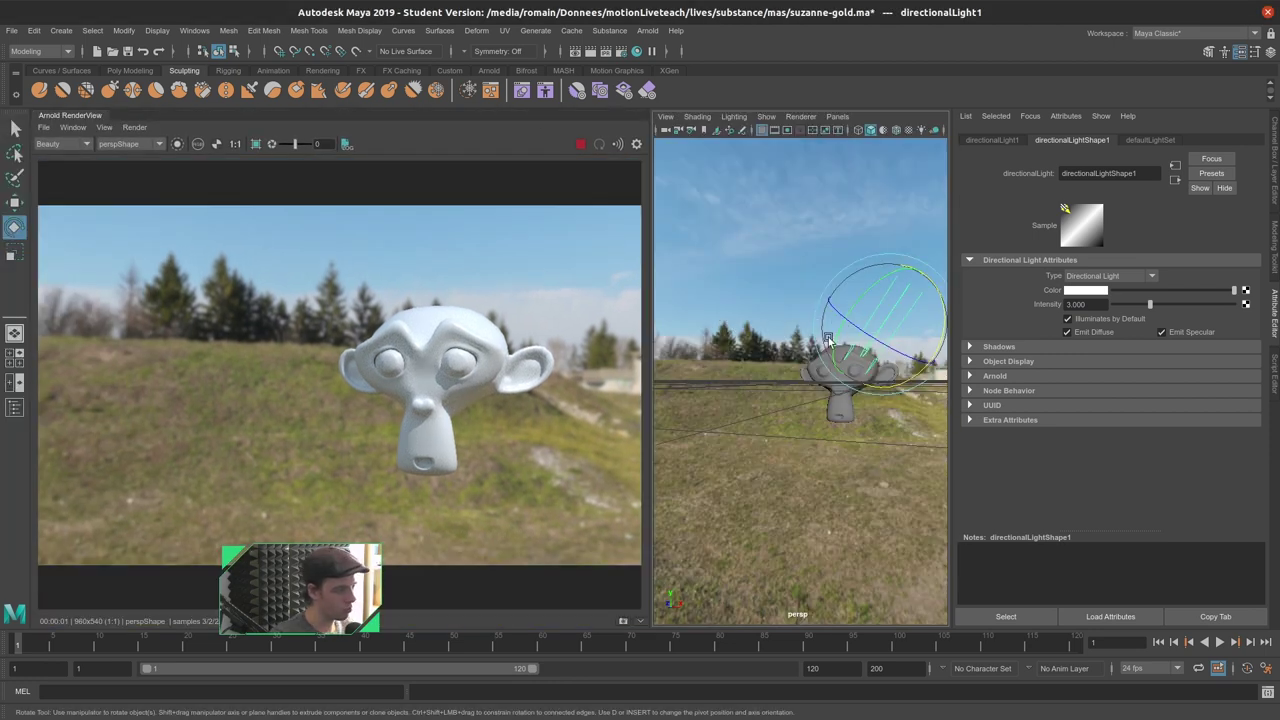
pyautogui.keyDown('alt'); pyautogui.moveTo(733, 337); pyautogui.dragTo(766, 318, button='right'); pyautogui.keyUp('alt')
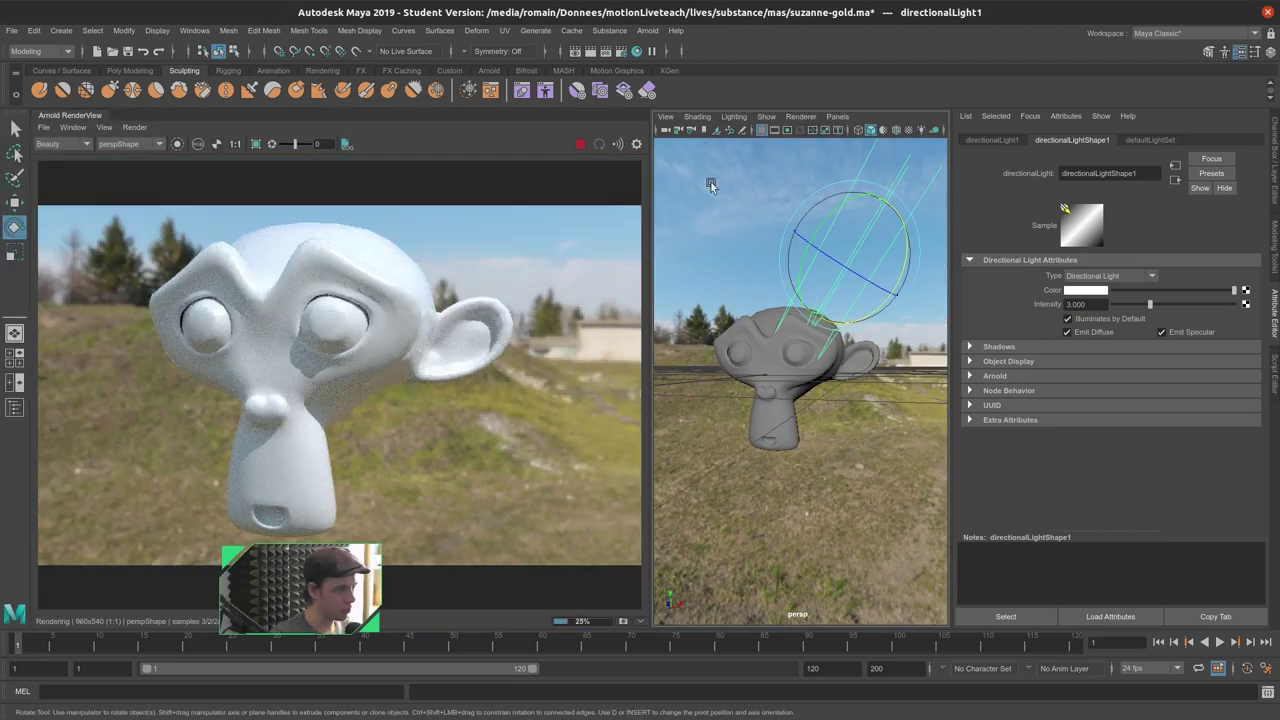
pyautogui.click(745, 335)
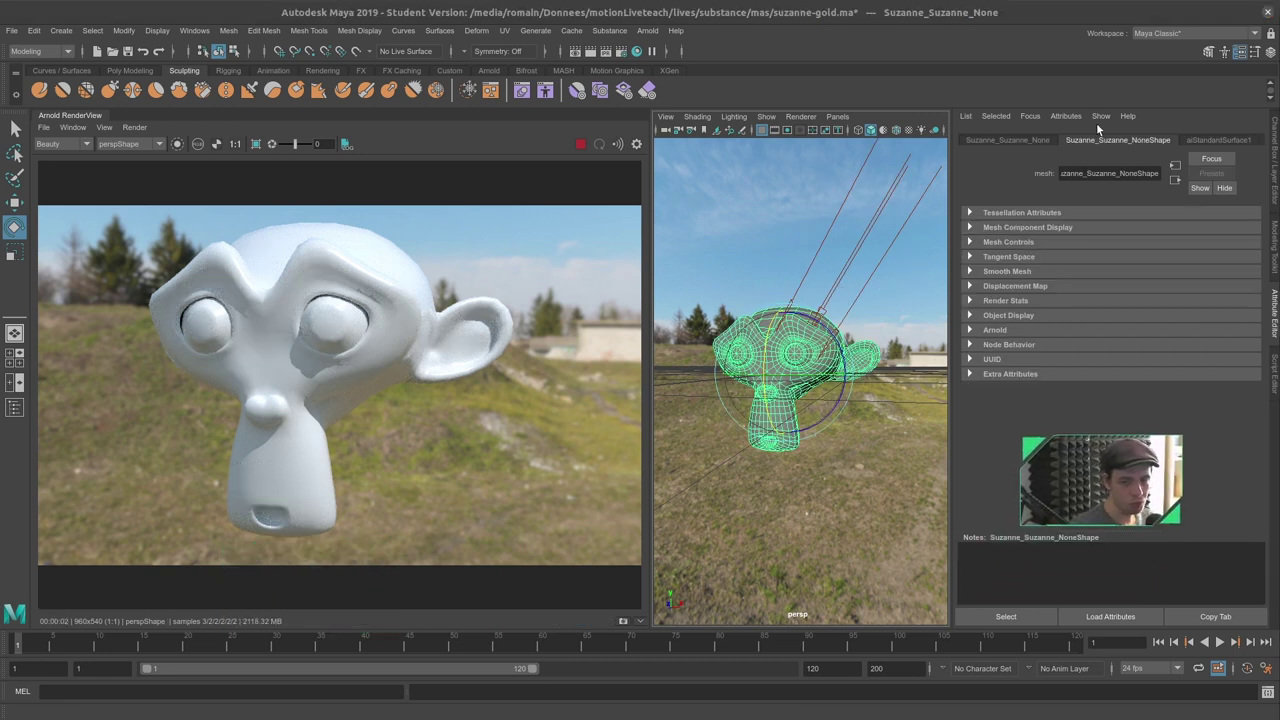
# Open Hypershade, hide its Browser, Create and Bins panels, and dock it above the viewport.
pyautogui.click(636, 51)
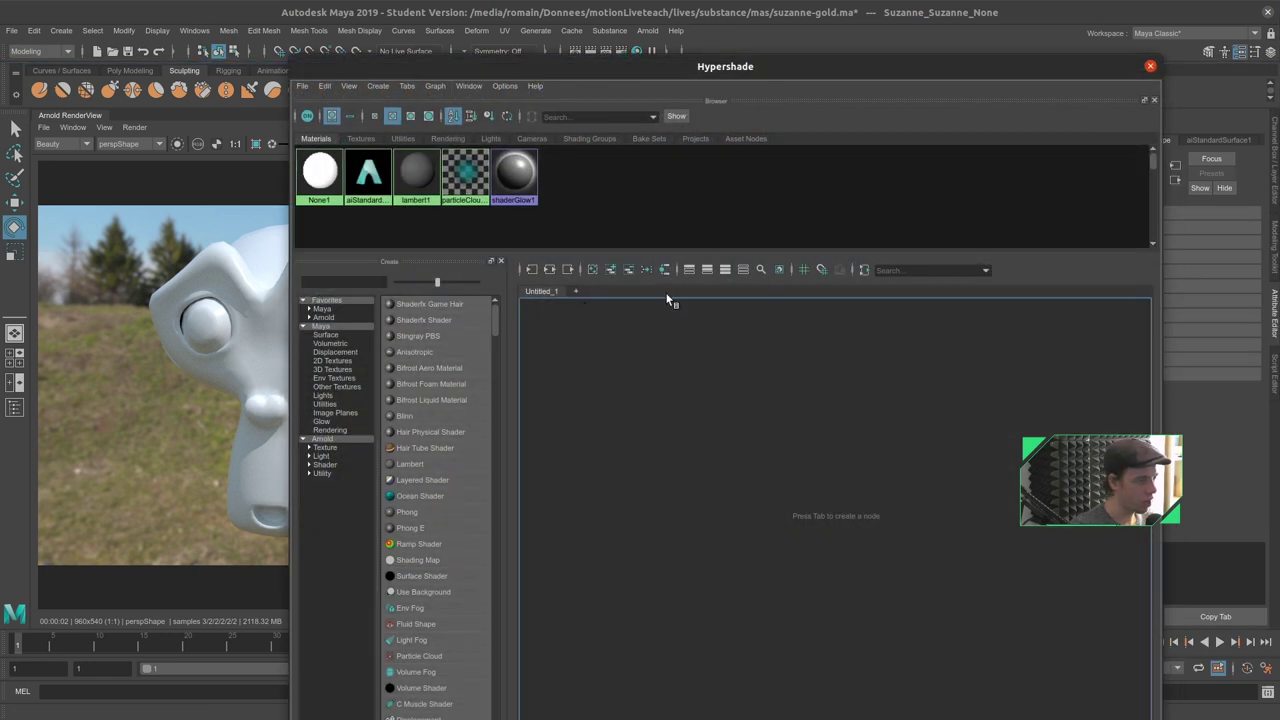
pyautogui.click(1154, 101)
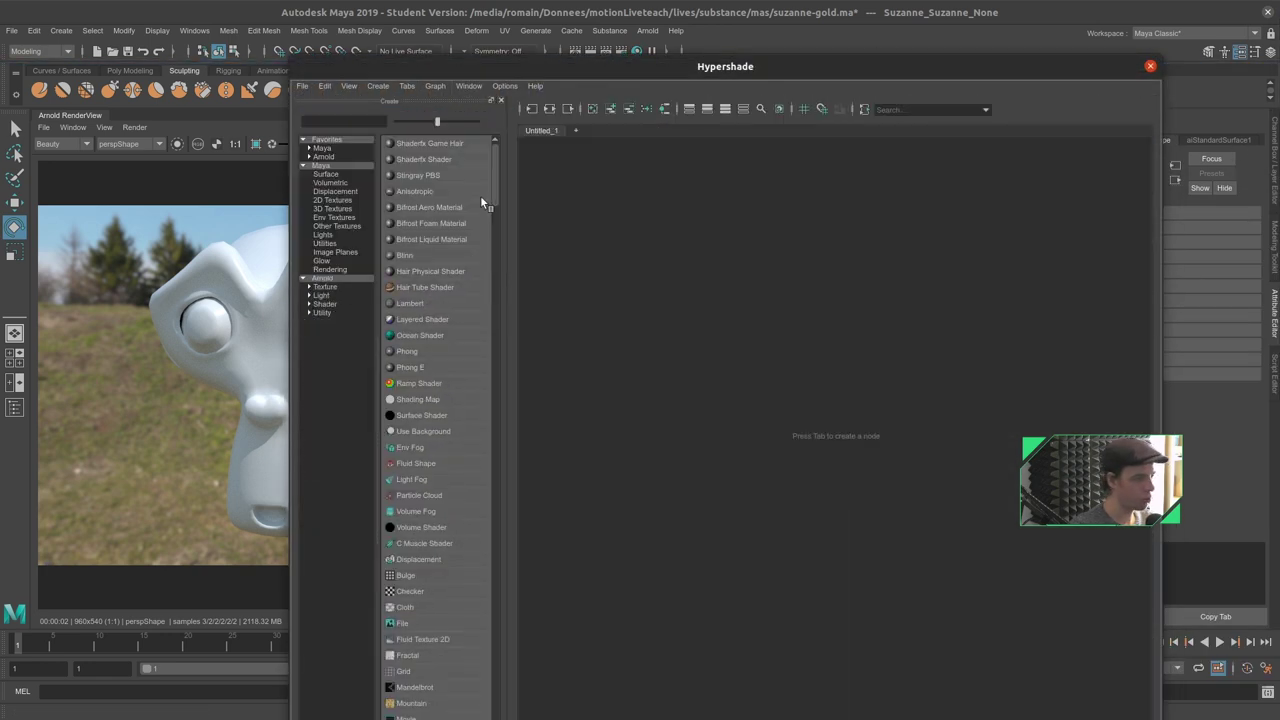
pyautogui.click(501, 101)
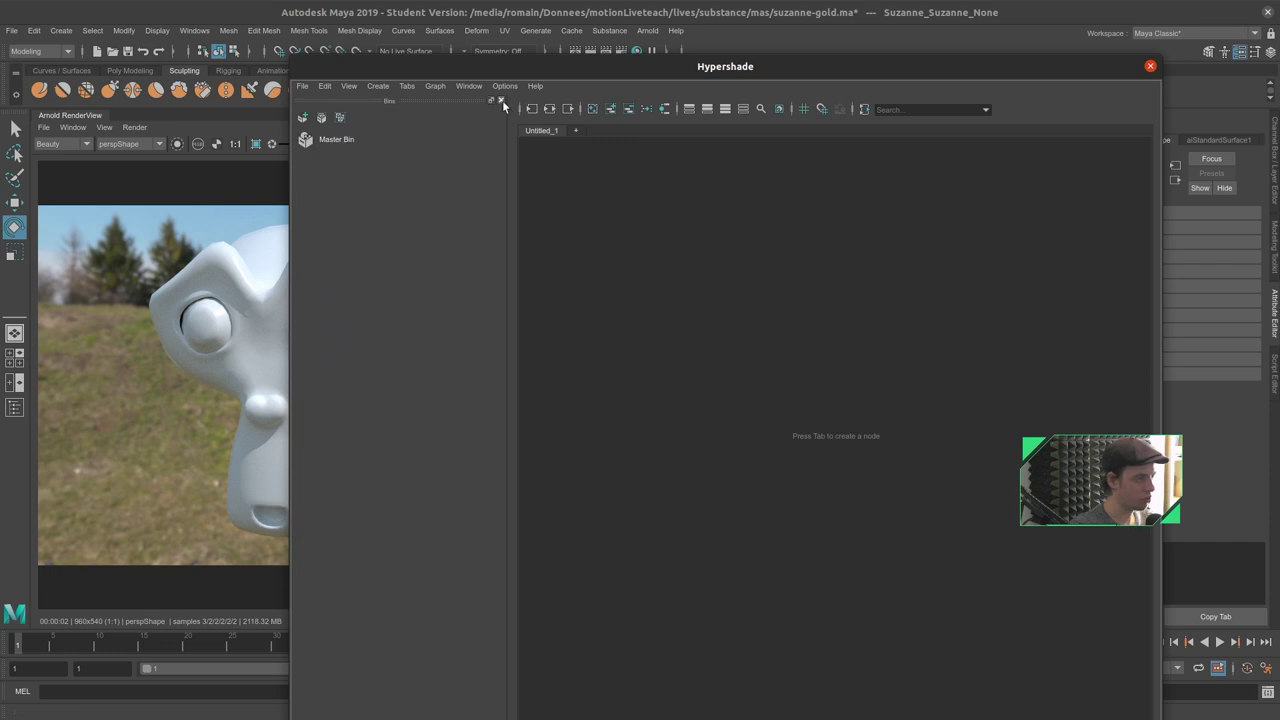
pyautogui.click(501, 101)
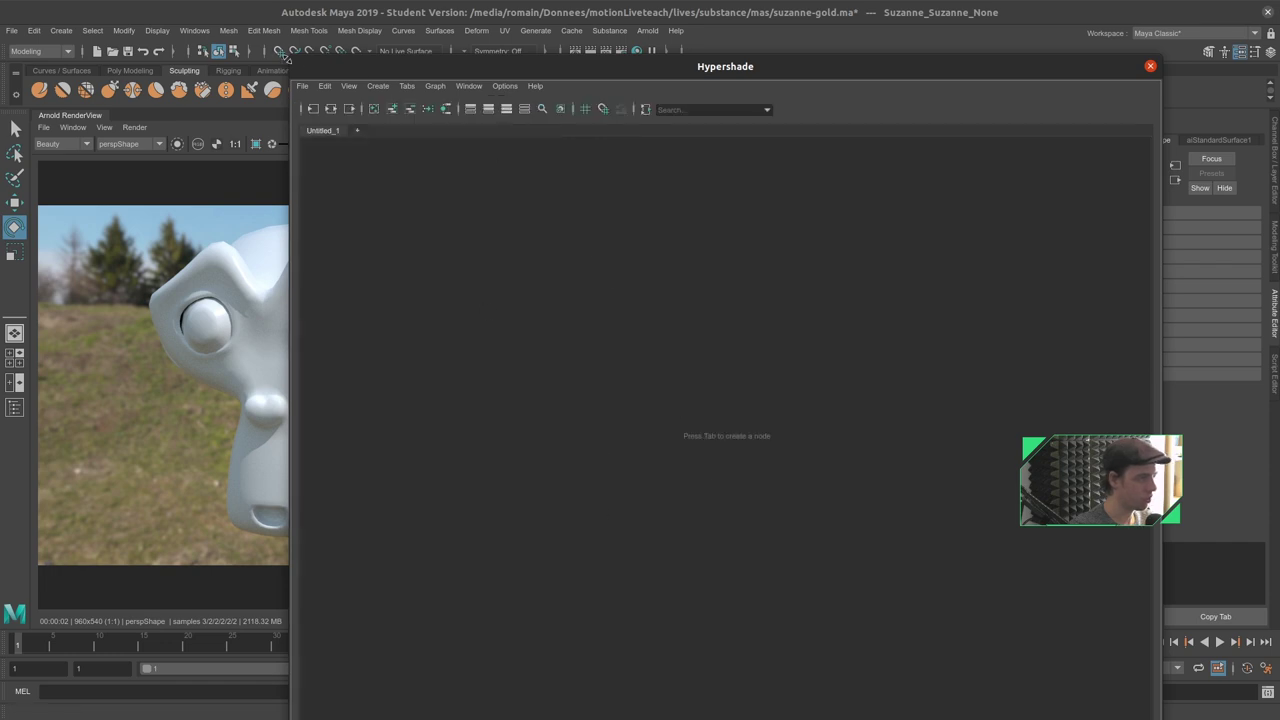
pyautogui.moveTo(288, 58); pyautogui.dragTo(264, 436)
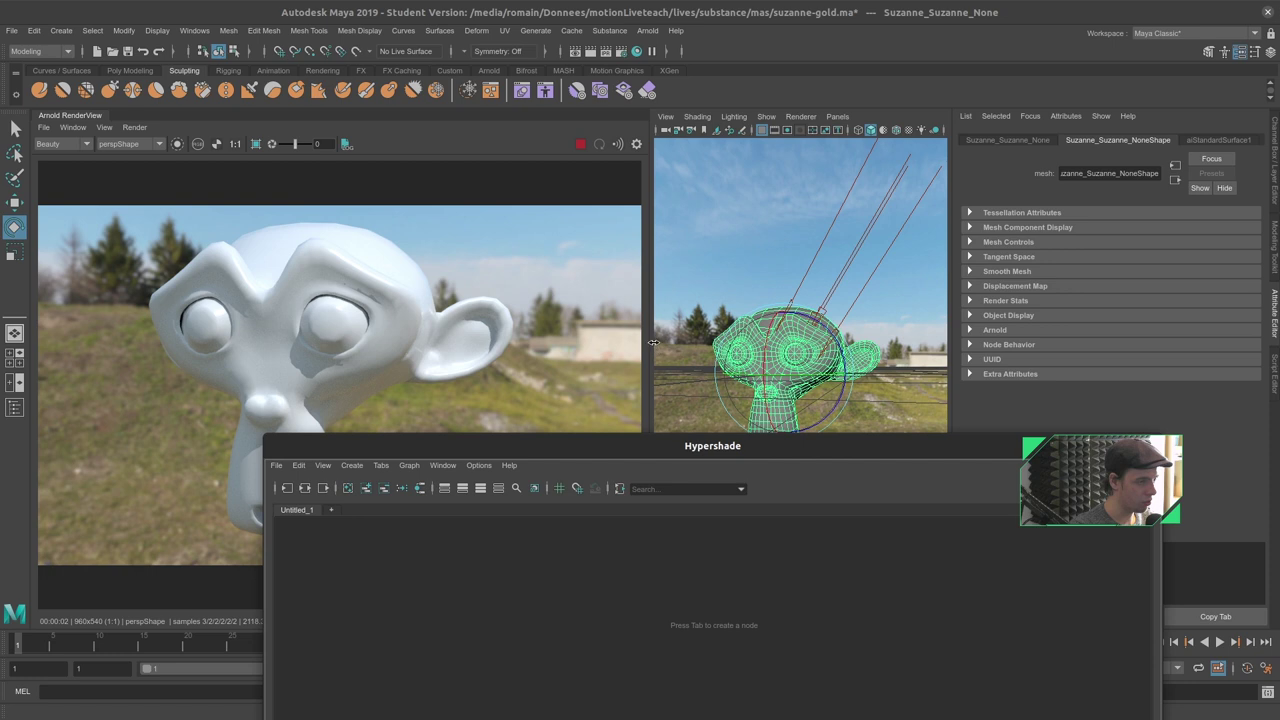
pyautogui.moveTo(652, 343); pyautogui.dragTo(502, 350)
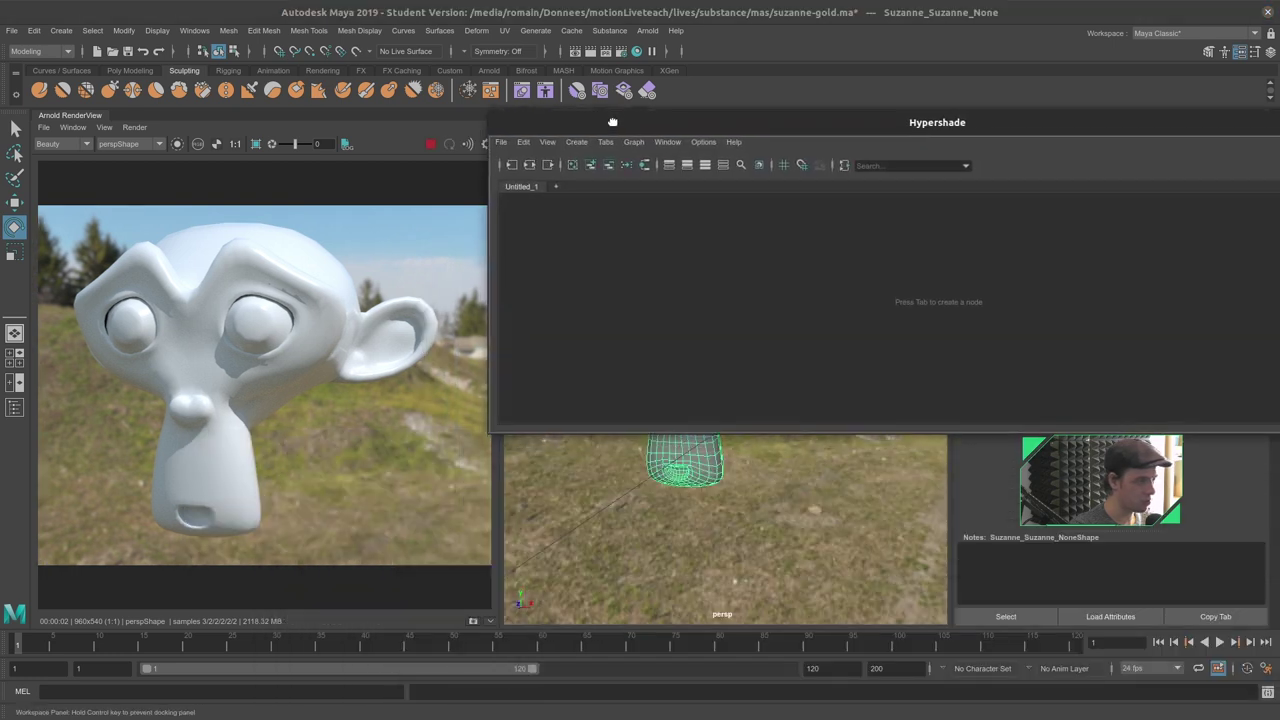
pyautogui.moveTo(388, 450); pyautogui.dragTo(608, 123)
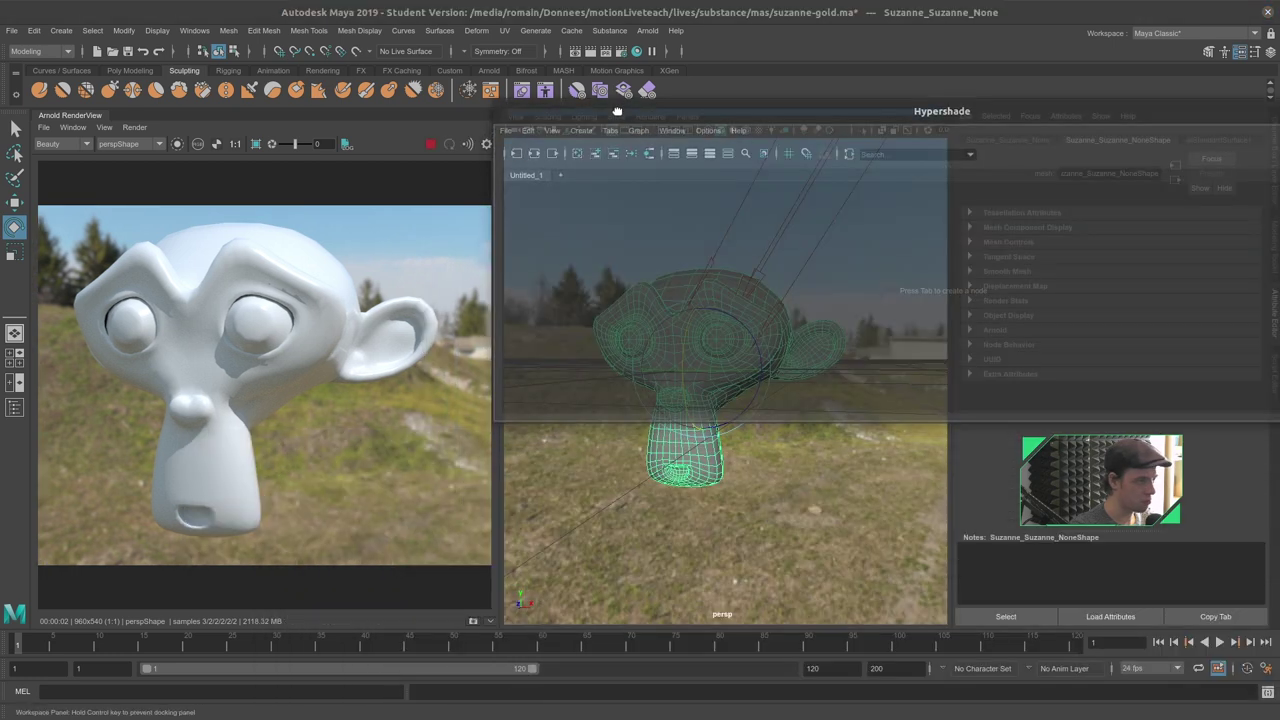
pyautogui.moveTo(955, 324); pyautogui.dragTo(963, 324)
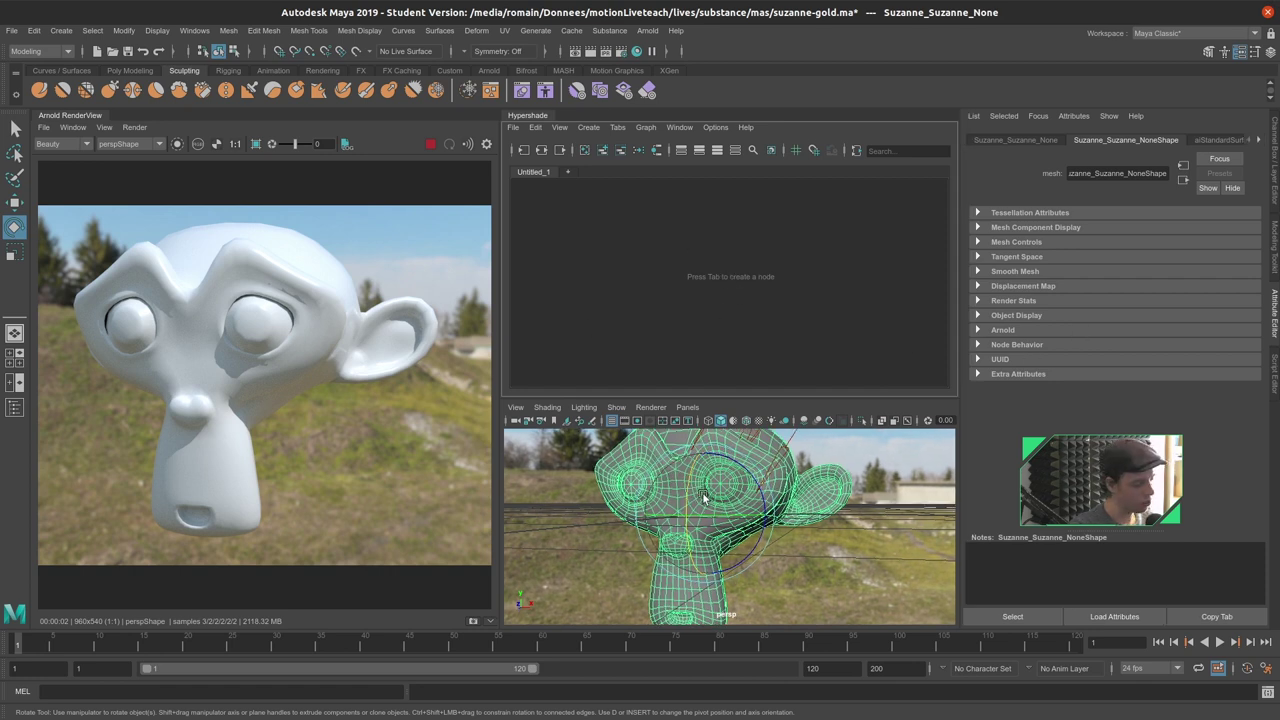
# Graph Suzanne's shading network and frame aiStandardSurface1 feeding aiStandardSurface1SG.
pyautogui.press('q')
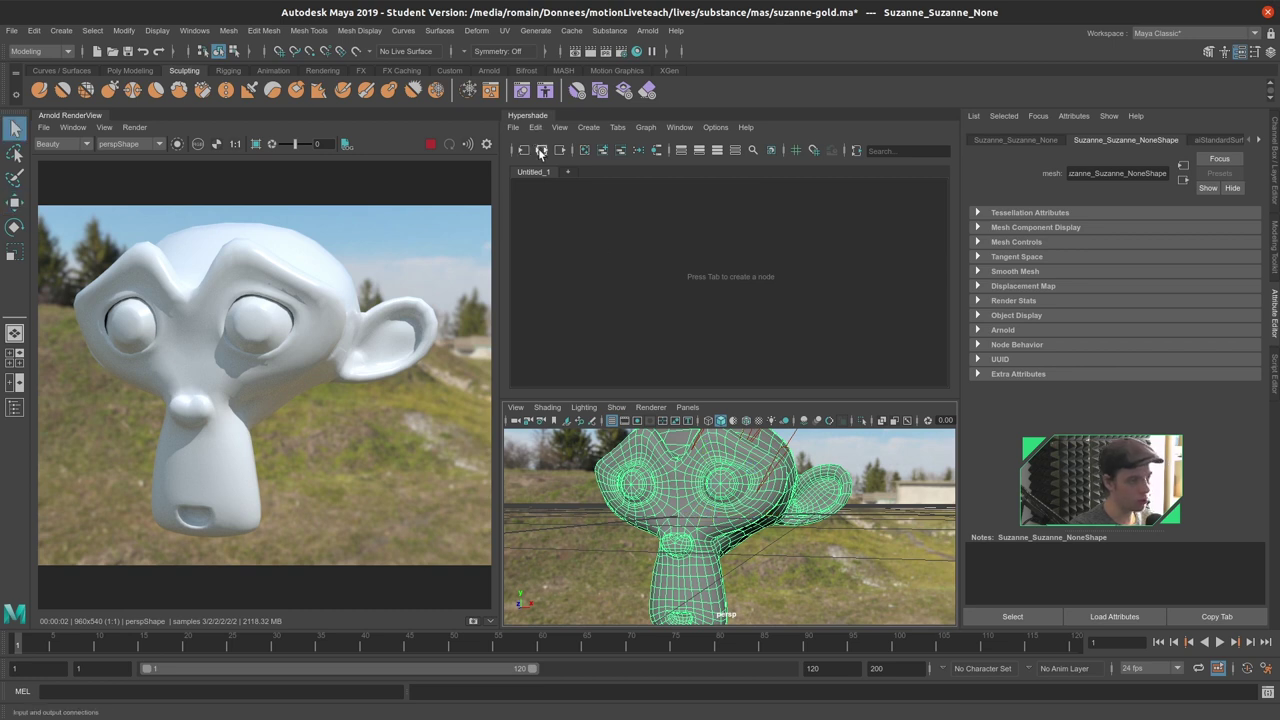
pyautogui.click(540, 150)
pyautogui.click(543, 153)
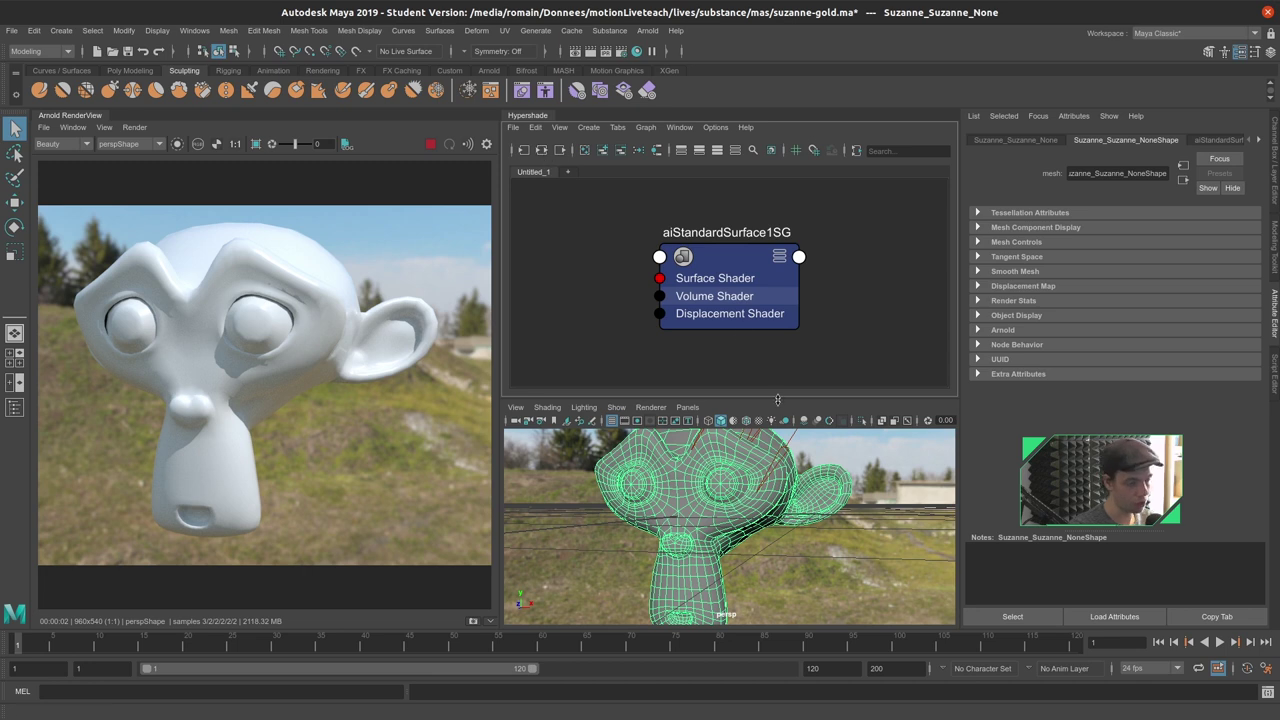
pyautogui.click(784, 244)
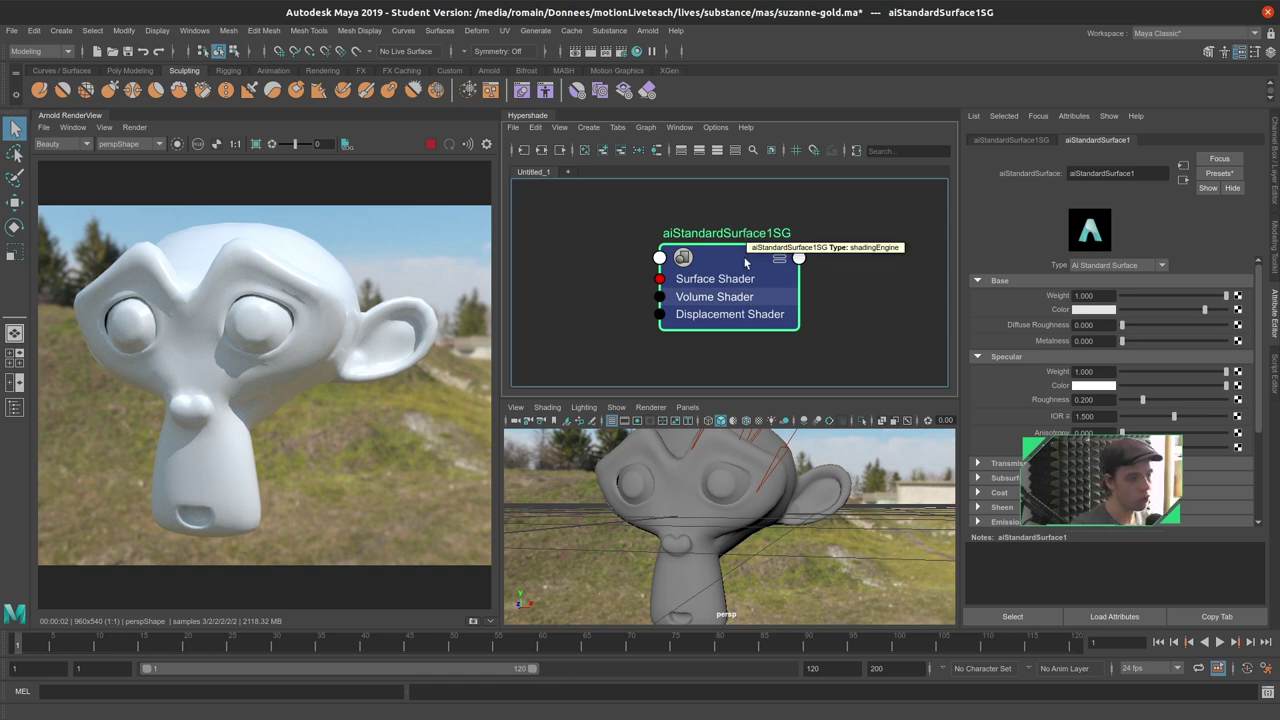
pyautogui.click(547, 150)
pyautogui.click(680, 210)
pyautogui.press('f')
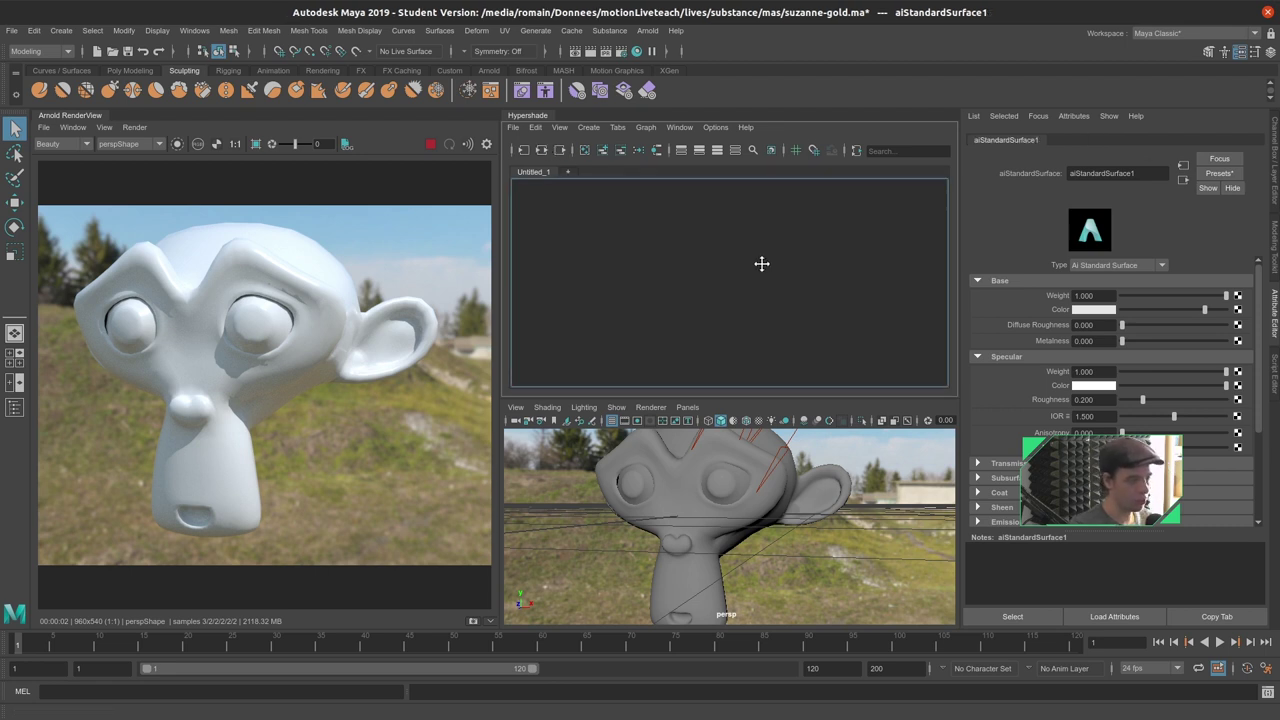
# Make the graph area taller and zoom out to show the whole aiStandardSurface1 node.
pyautogui.scroll(3, 804, 299)
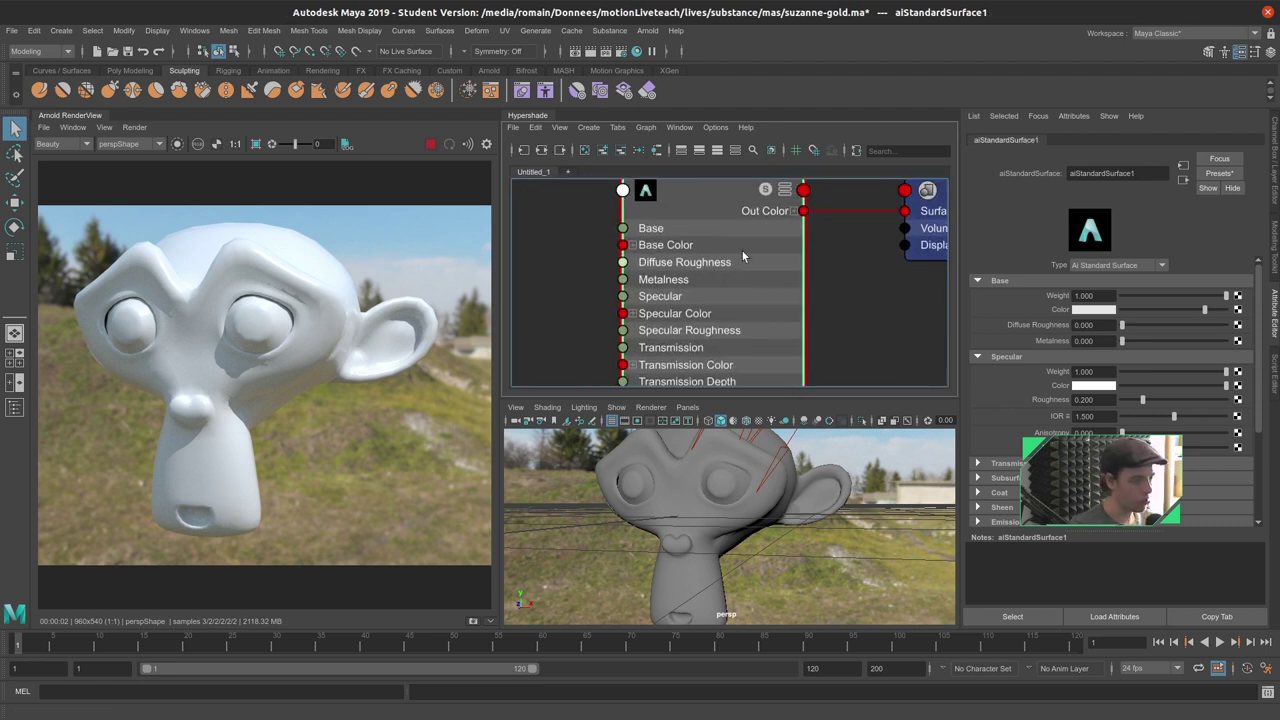
pyautogui.moveTo(790, 428); pyautogui.dragTo(790, 481)
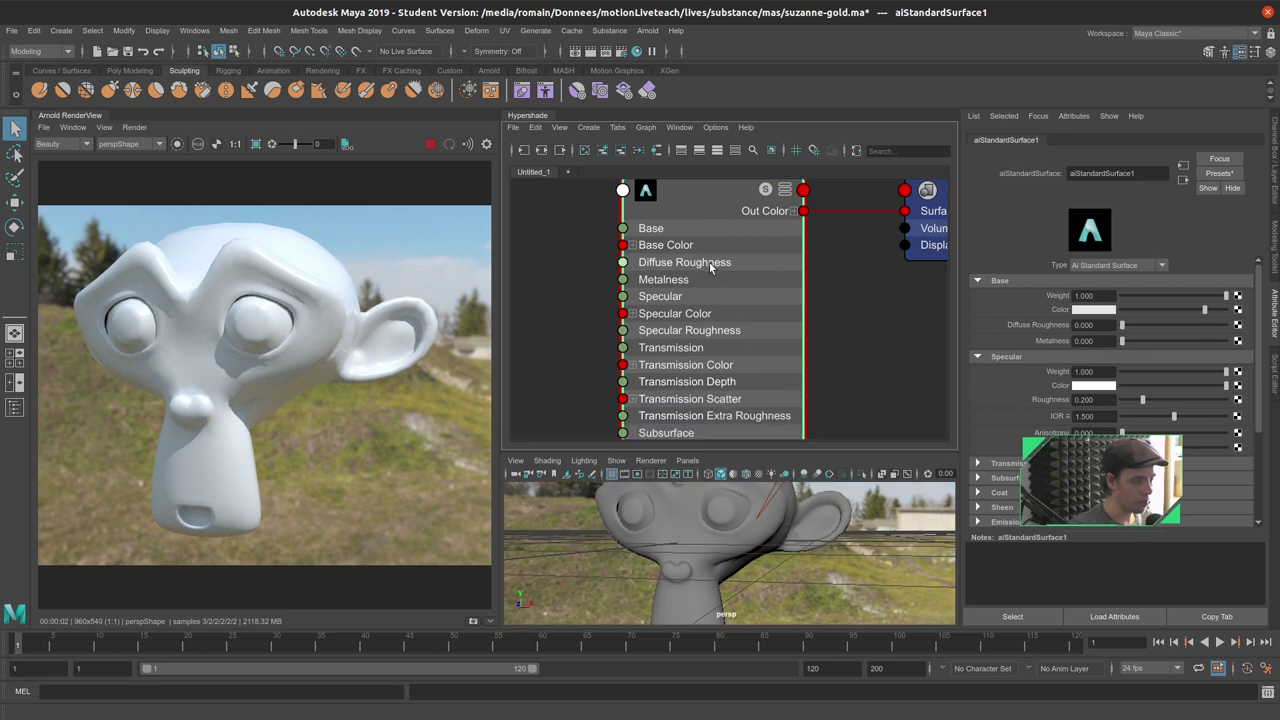
pyautogui.keyDown('alt'); pyautogui.moveTo(830, 378); pyautogui.dragTo(843, 297, button='middle'); pyautogui.keyUp('alt')
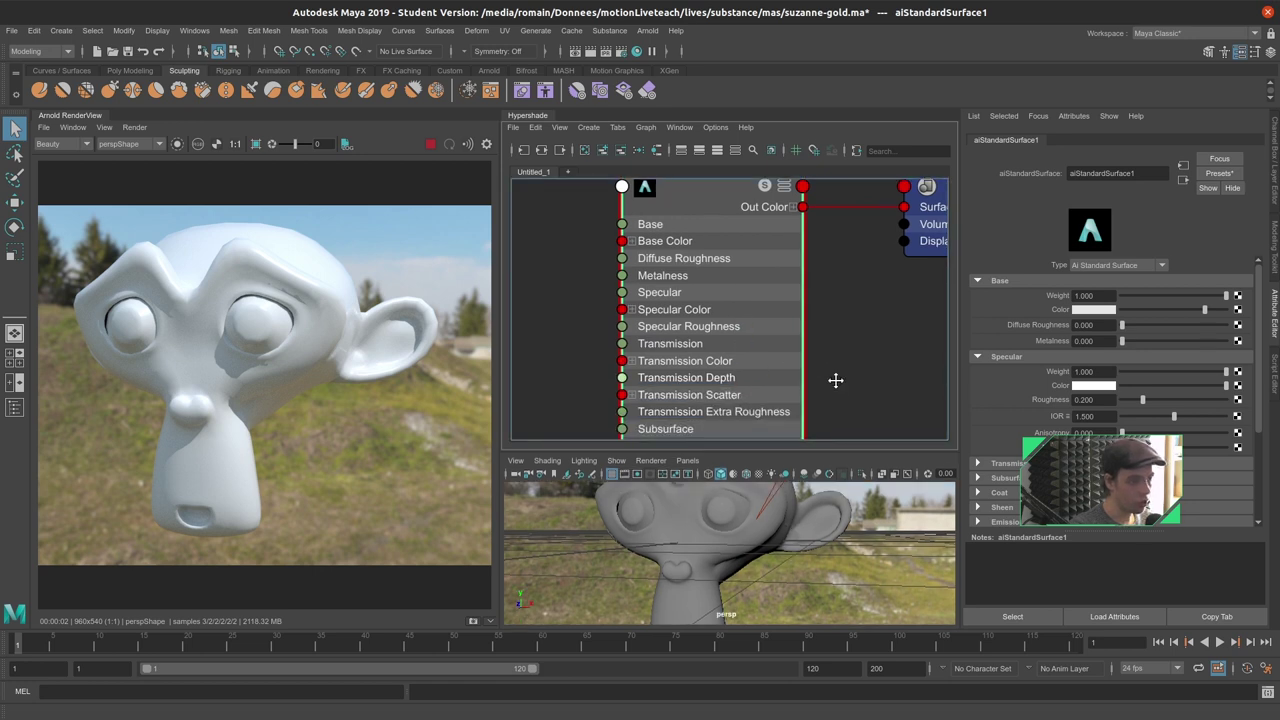
pyautogui.scroll(-2, 843, 297)
pyautogui.scroll(-2, 828, 350)
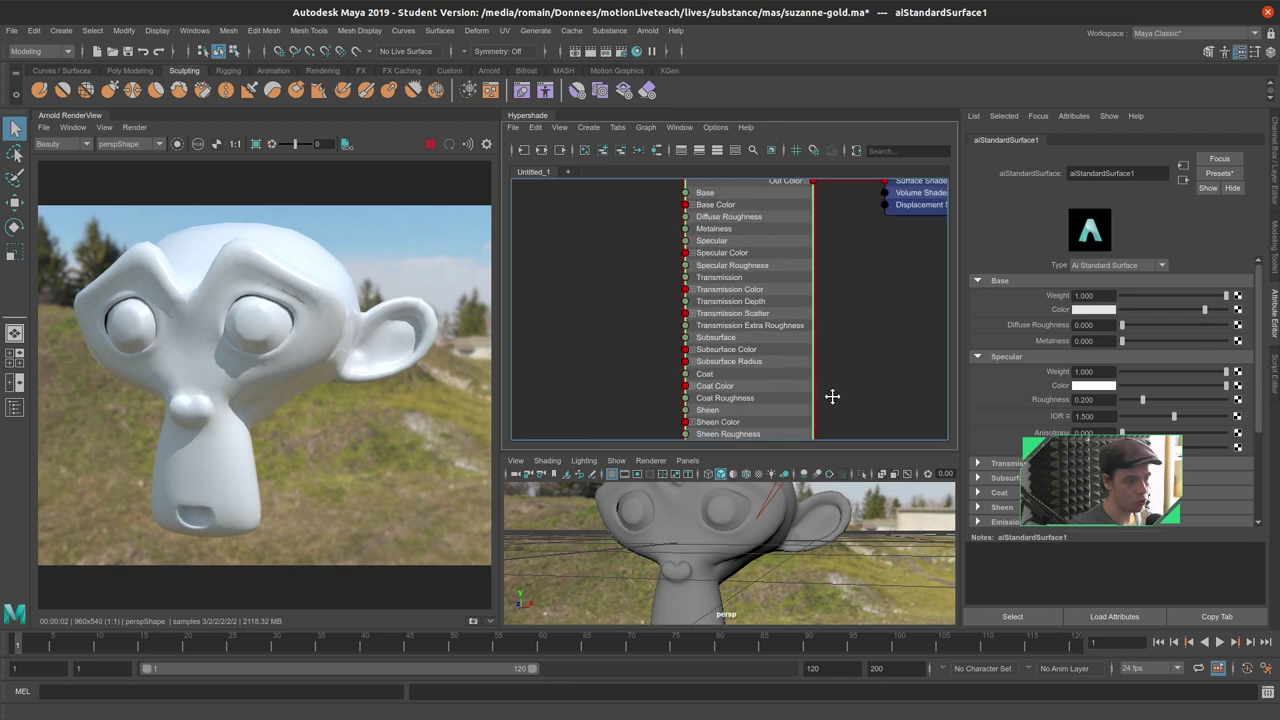
pyautogui.scroll(-2, 831, 394)
pyautogui.scroll(-1, 816, 390)
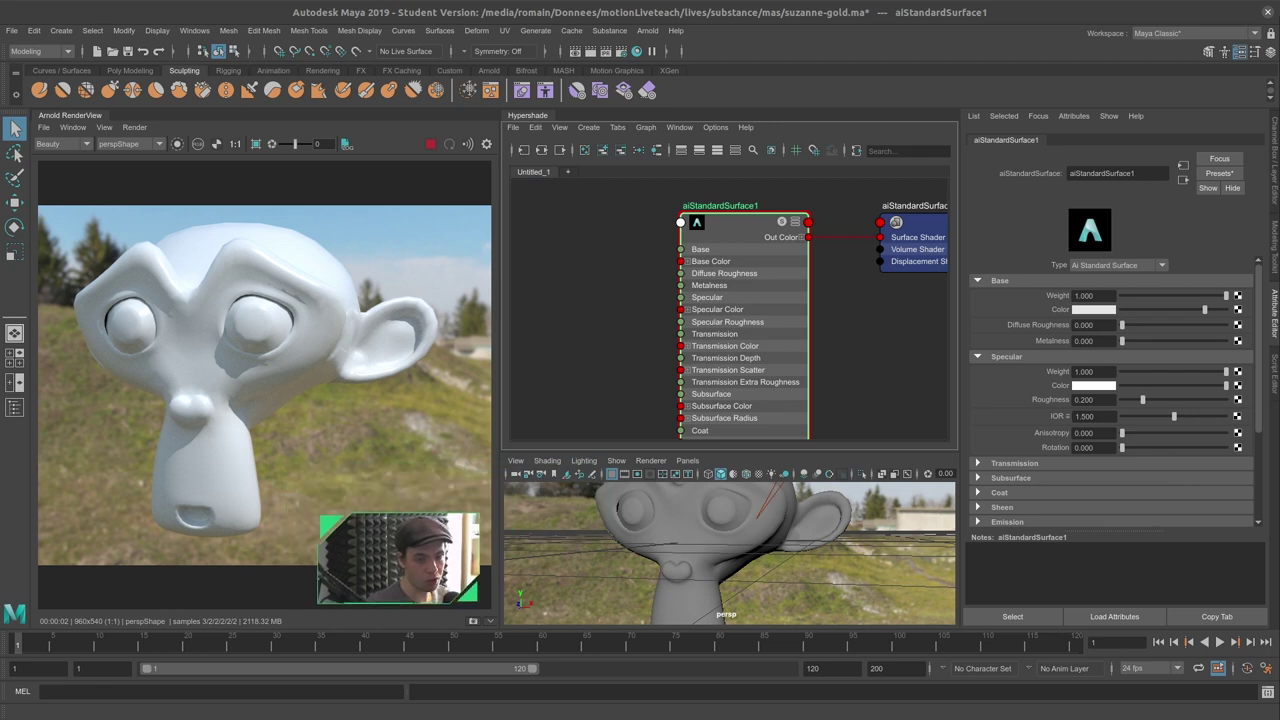
pyautogui.keyDown('alt'); pyautogui.moveTo(559, 306); pyautogui.dragTo(629, 297, button='middle'); pyautogui.keyUp('alt')
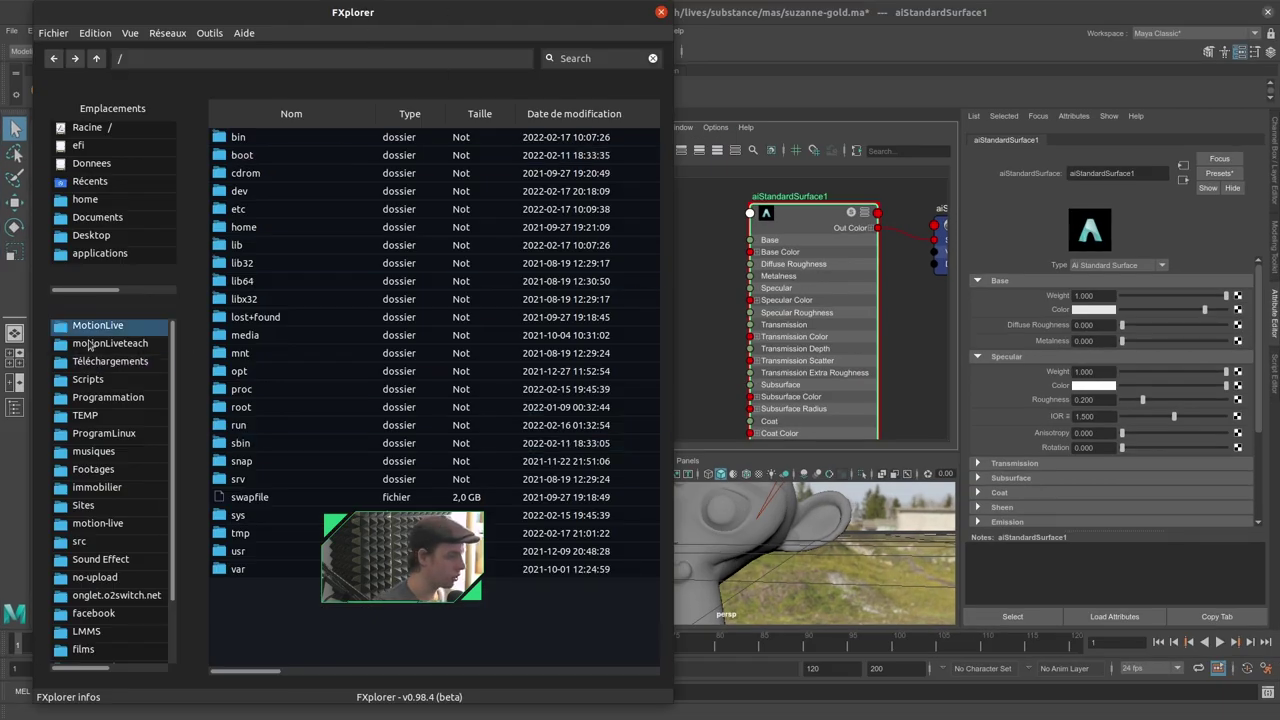
# Drag suzanne_None_BaseColor_sRGB.jpg from TEMP's substance exports folder into the Hypershade graph.
pyautogui.click(85, 415)
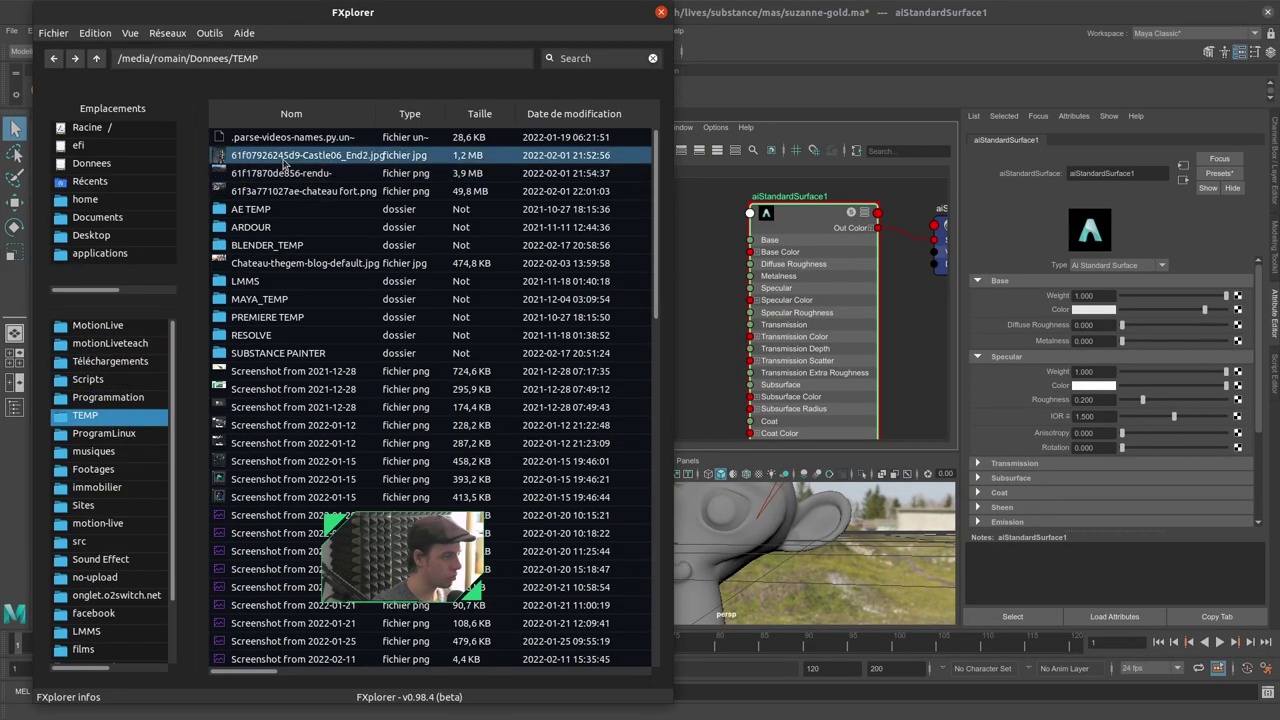
pyautogui.doubleClick(298, 299)
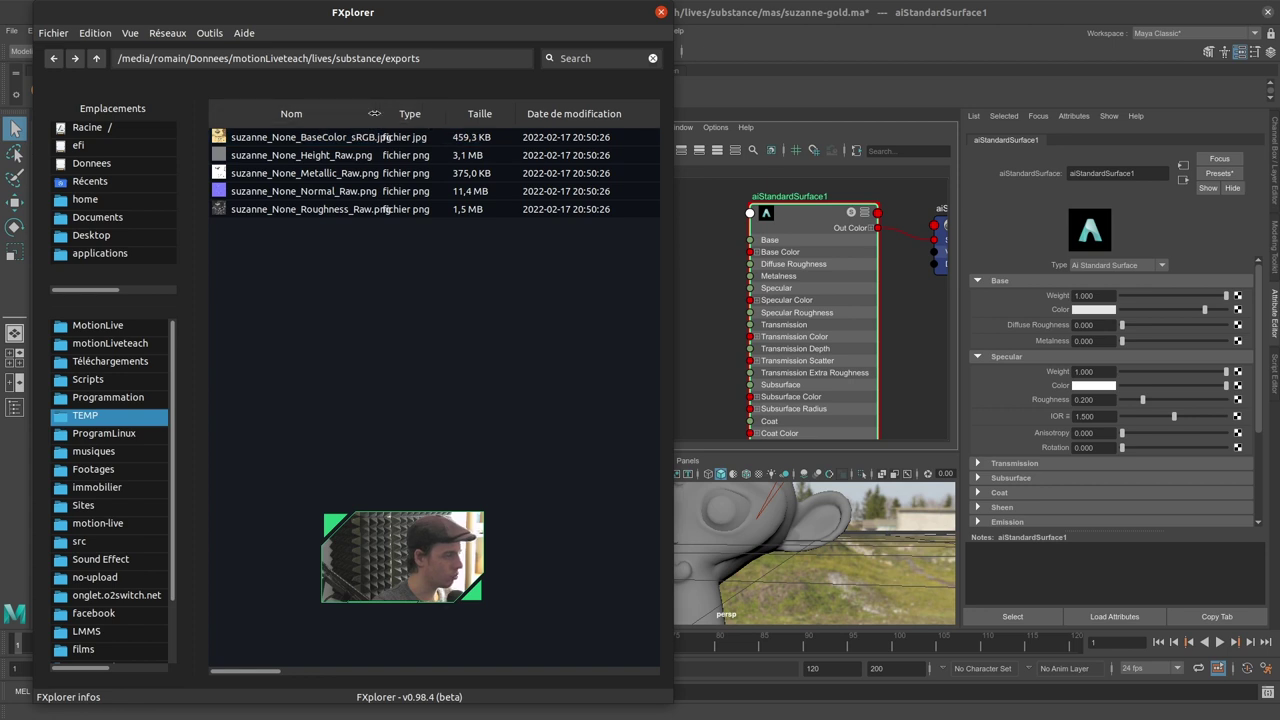
pyautogui.click(320, 137)
pyautogui.moveTo(471, 24); pyautogui.dragTo(360, 43)
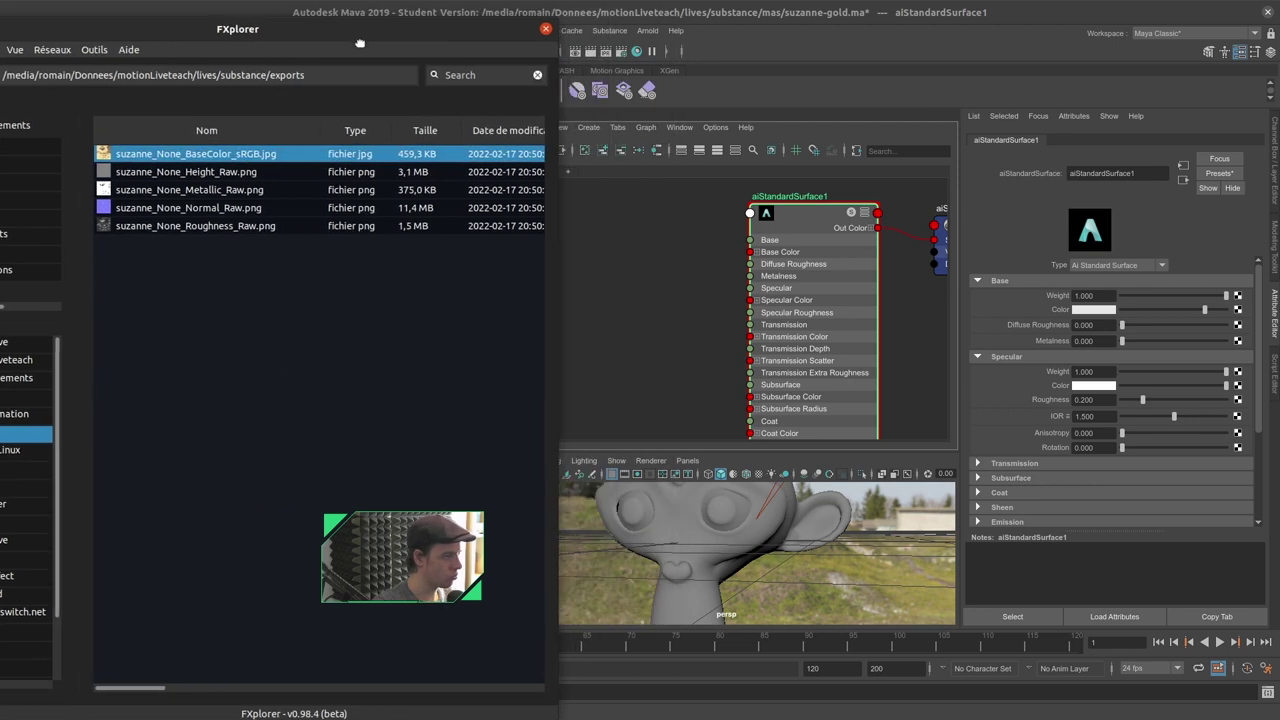
pyautogui.moveTo(203, 153); pyautogui.dragTo(743, 337)
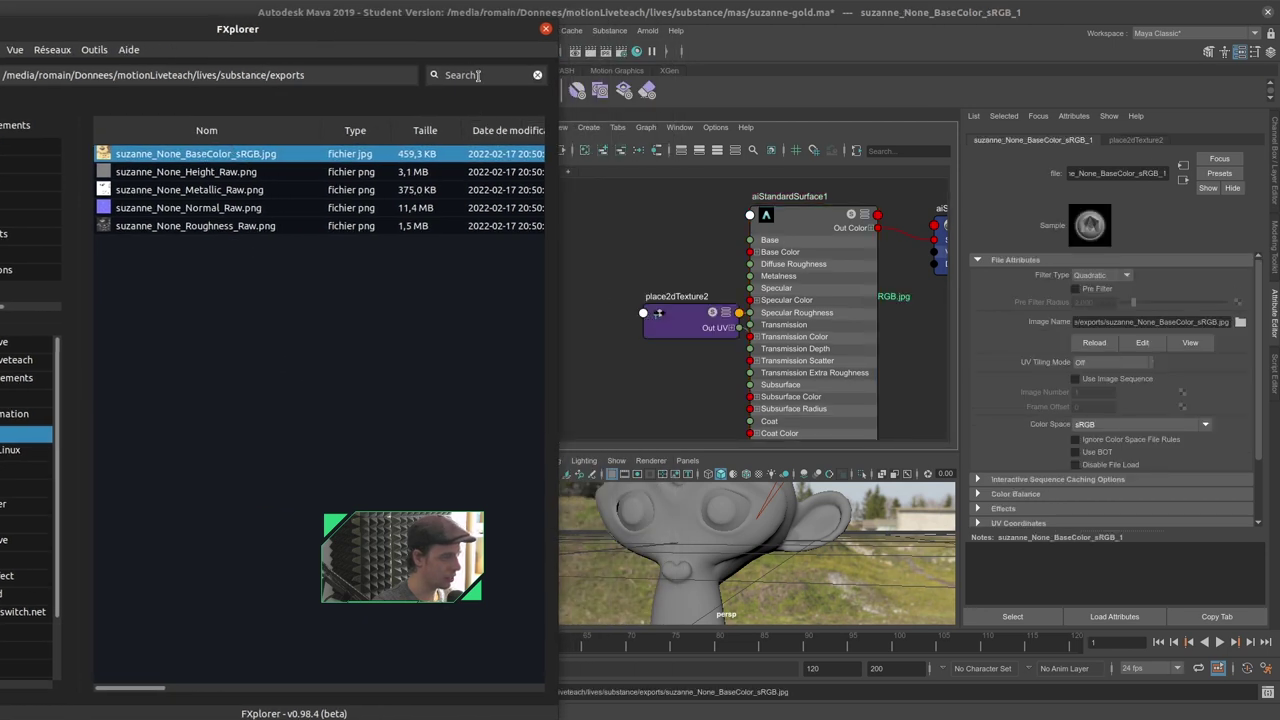
pyautogui.moveTo(472, 35); pyautogui.dragTo(404, 50)
# Arrange place2dTexture2, the BaseColor file node and aiStandardSurface1 side by side in the graph.
pyautogui.click(510, 29)
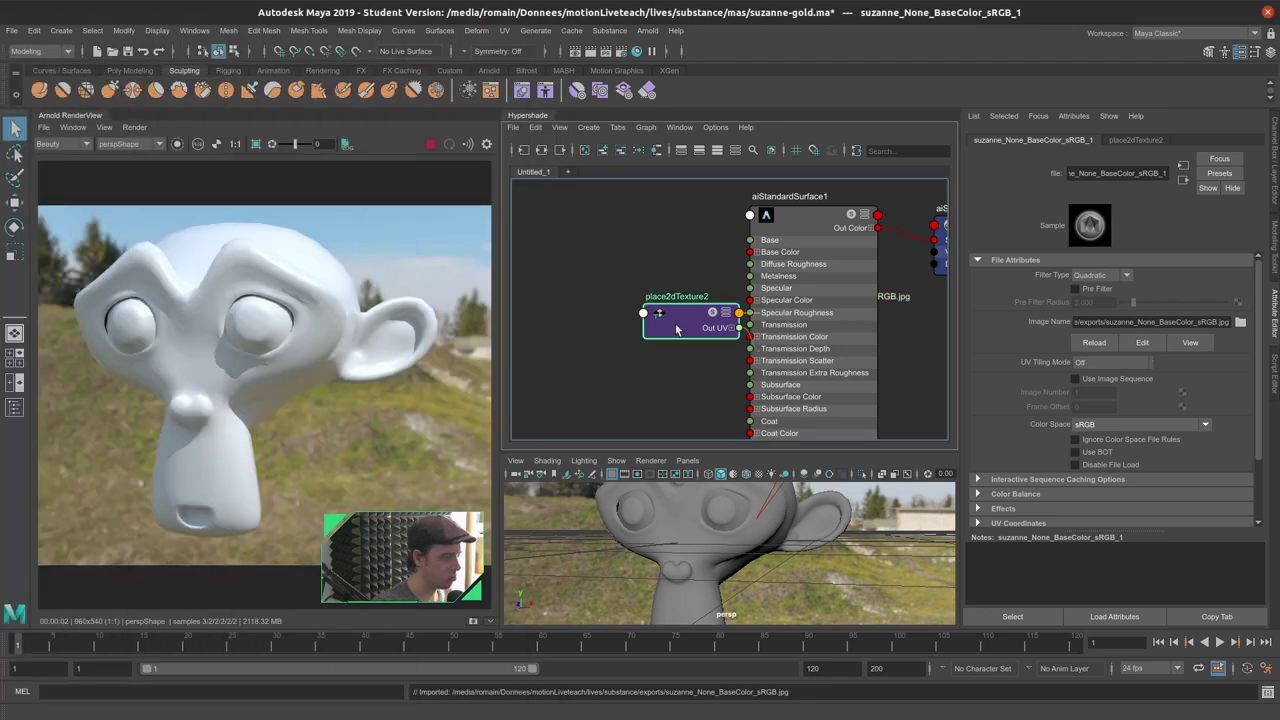
pyautogui.moveTo(690, 318); pyautogui.dragTo(591, 318)
pyautogui.scroll(-3, 696, 243)
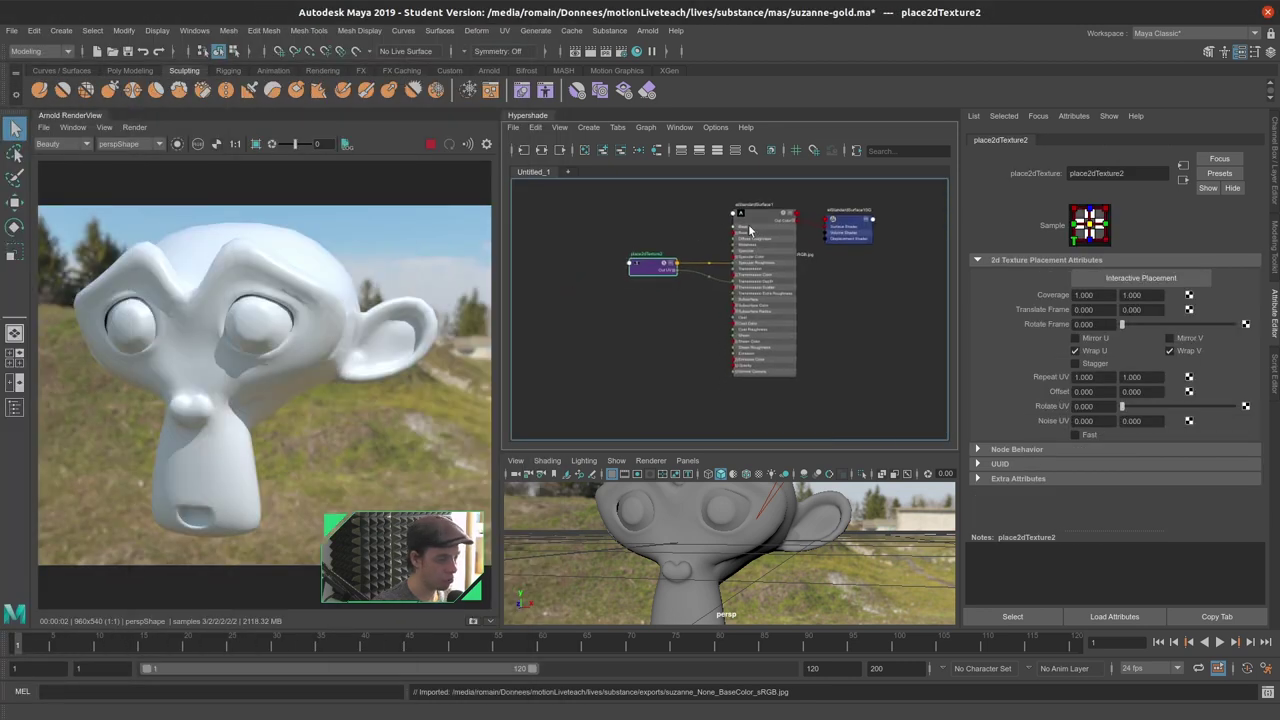
pyautogui.moveTo(747, 238); pyautogui.dragTo(789, 237)
pyautogui.moveTo(660, 274); pyautogui.dragTo(630, 274)
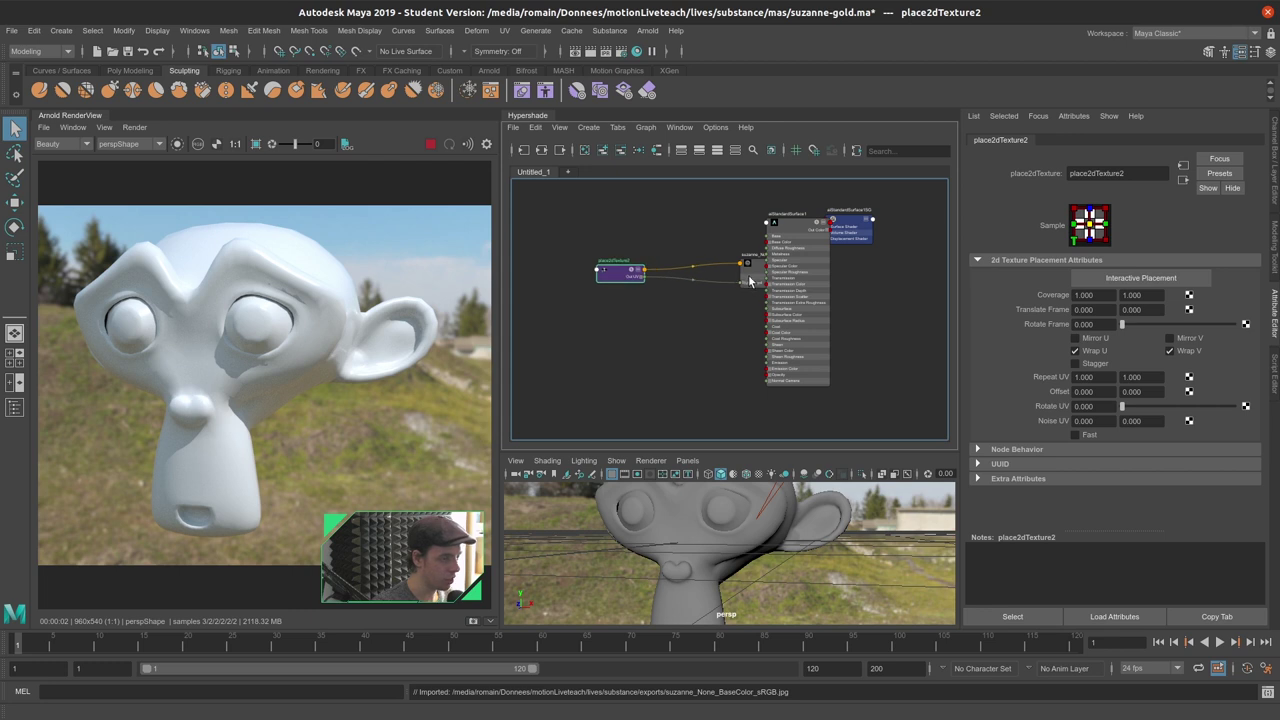
pyautogui.moveTo(750, 282); pyautogui.dragTo(700, 272)
pyautogui.scroll(2, 700, 317)
pyautogui.scroll(-2, 701, 343)
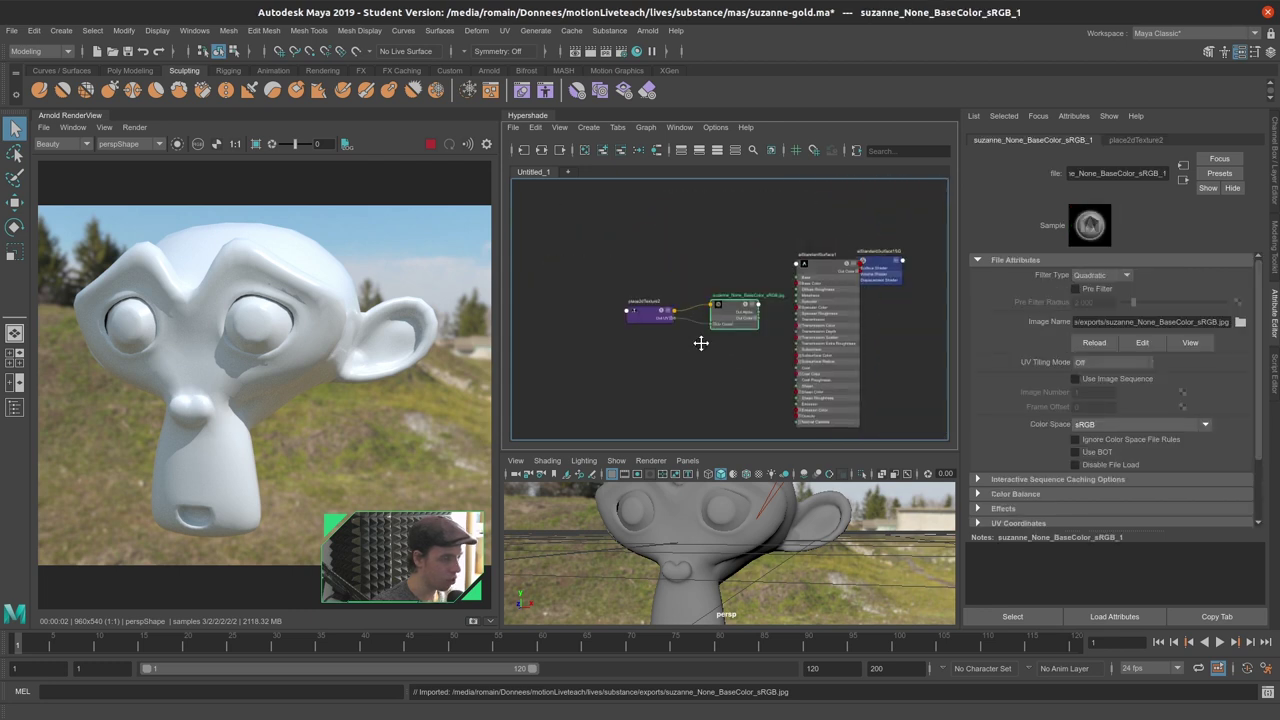
# Inspect the file and place2dTexture2 nodes and wire the texture colour into the shading group.
pyautogui.click(668, 320)
pyautogui.click(760, 316)
pyautogui.click(877, 275)
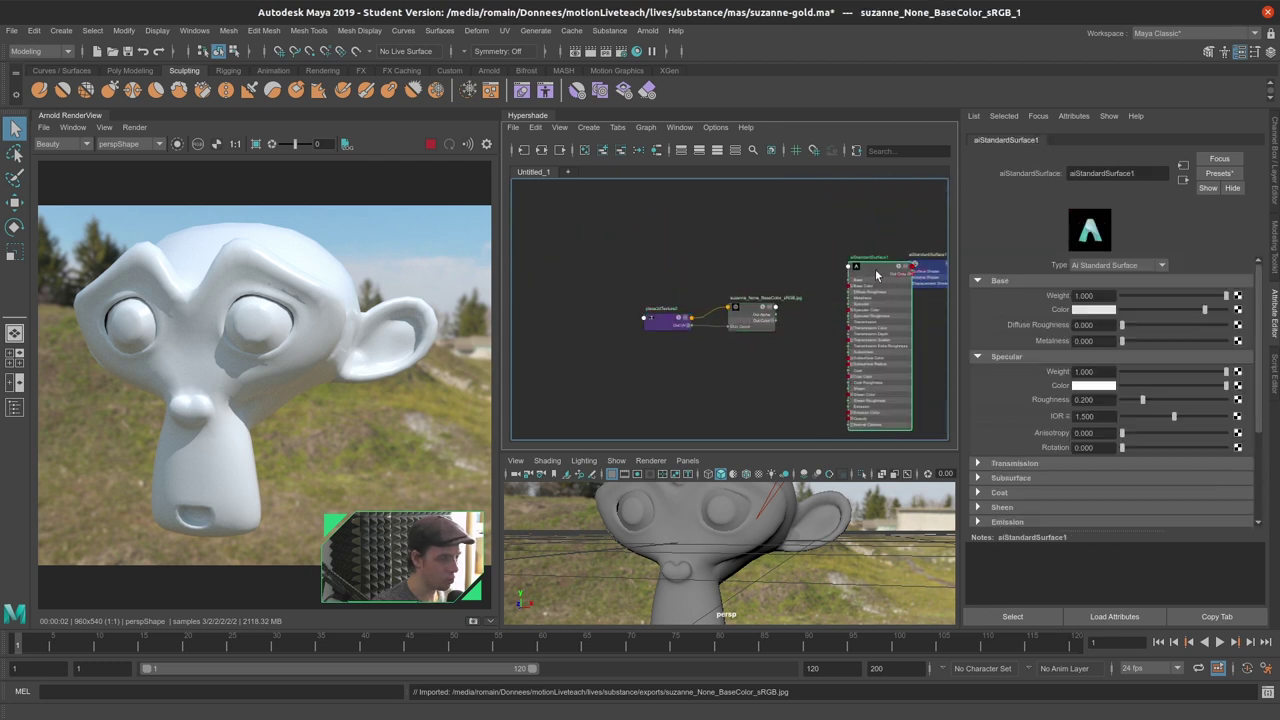
pyautogui.moveTo(877, 275); pyautogui.dragTo(824, 268)
pyautogui.scroll(1, 777, 264)
pyautogui.scroll(1, 726, 327)
pyautogui.moveTo(715, 343); pyautogui.dragTo(902, 281)
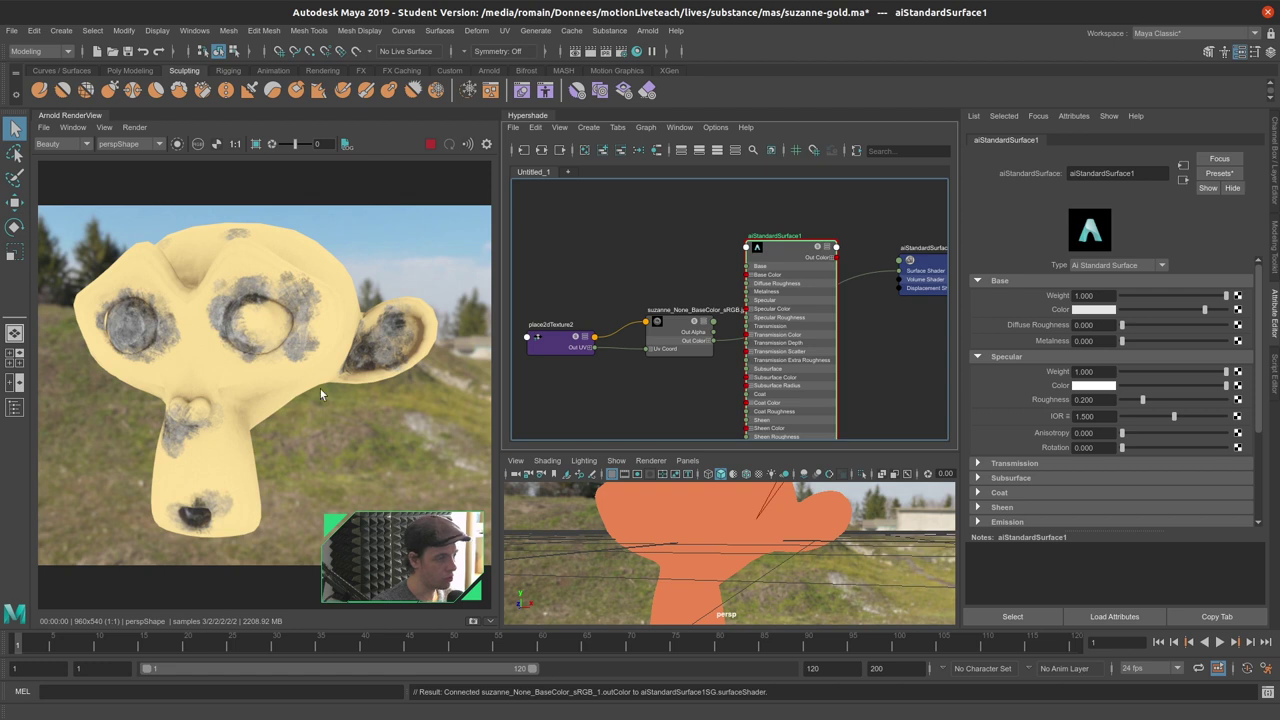
# Tidy the node layout and keep the BaseColor file's Color Space on sRGB.
pyautogui.moveTo(665, 379); pyautogui.dragTo(727, 346, button='middle')
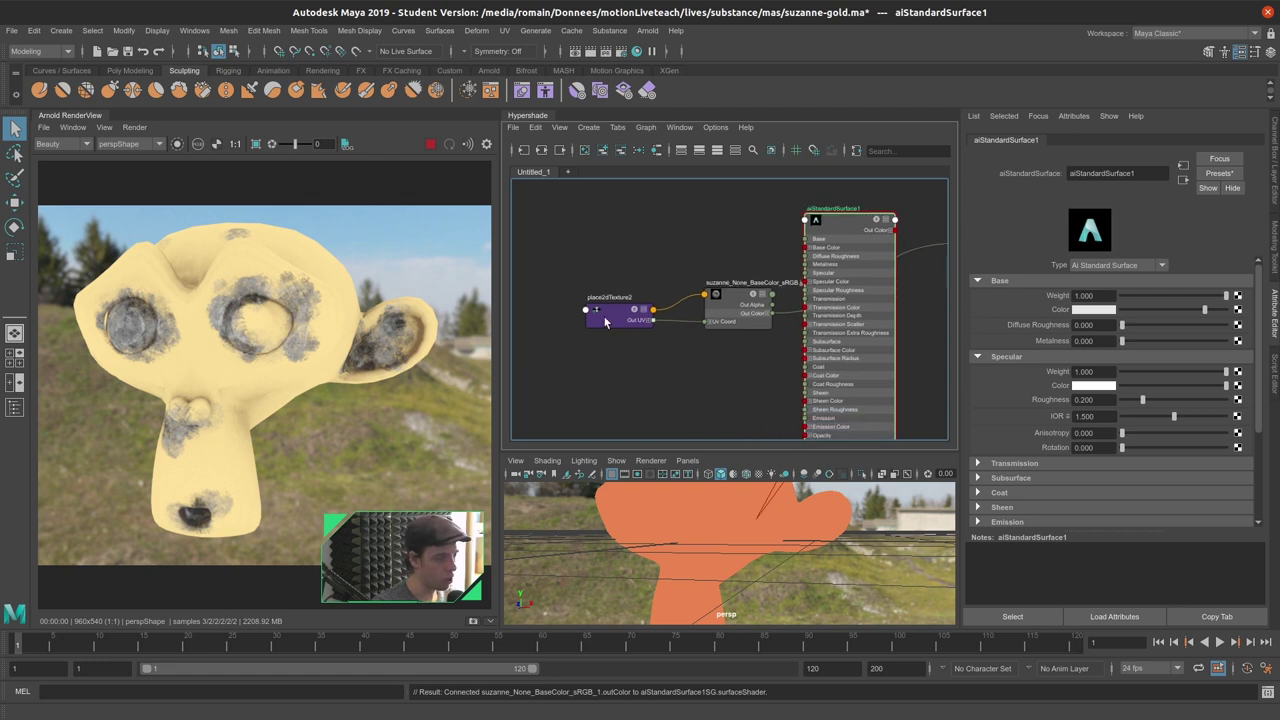
pyautogui.moveTo(604, 322); pyautogui.dragTo(541, 302)
pyautogui.moveTo(737, 308); pyautogui.dragTo(666, 289)
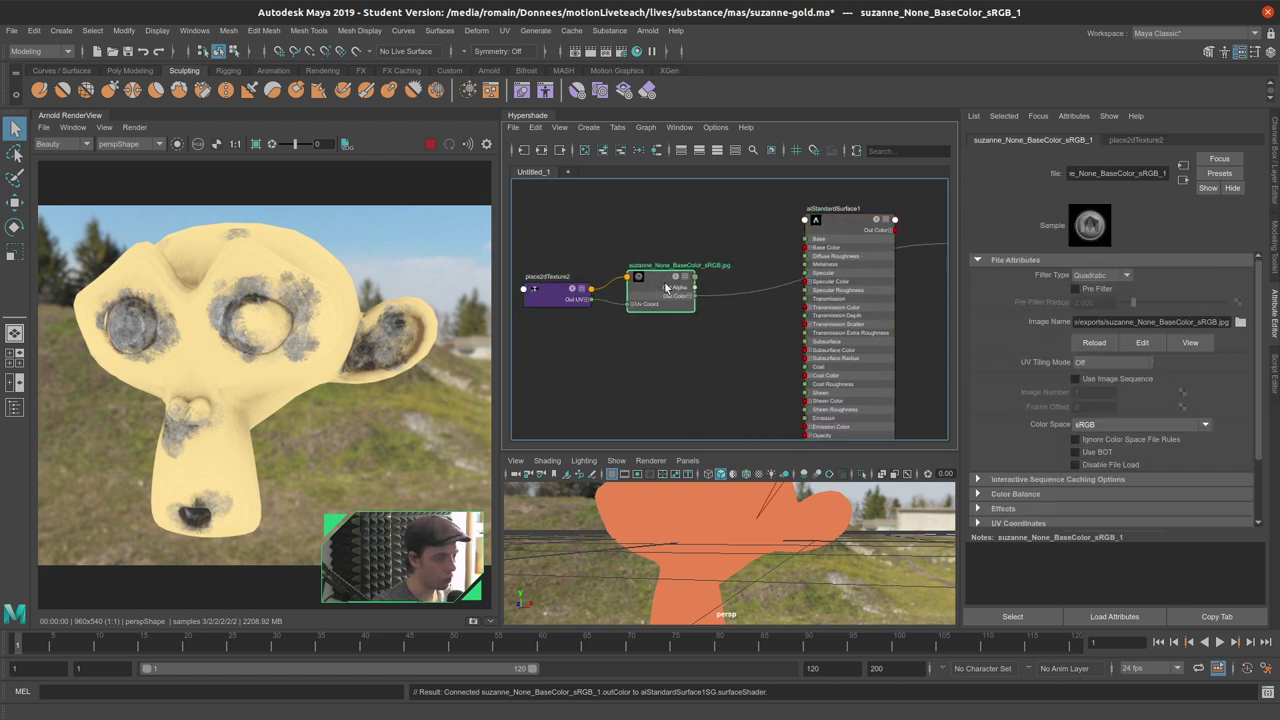
pyautogui.click(675, 365)
pyautogui.click(660, 295)
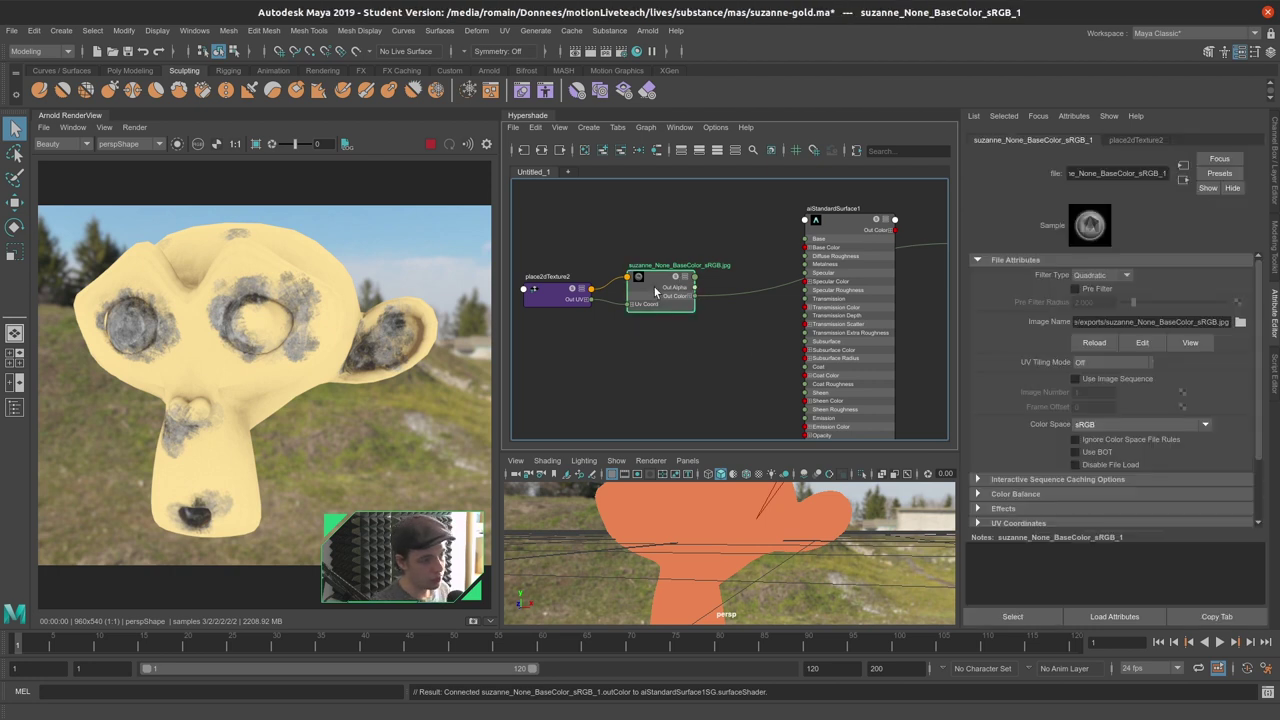
pyautogui.click(1108, 428)
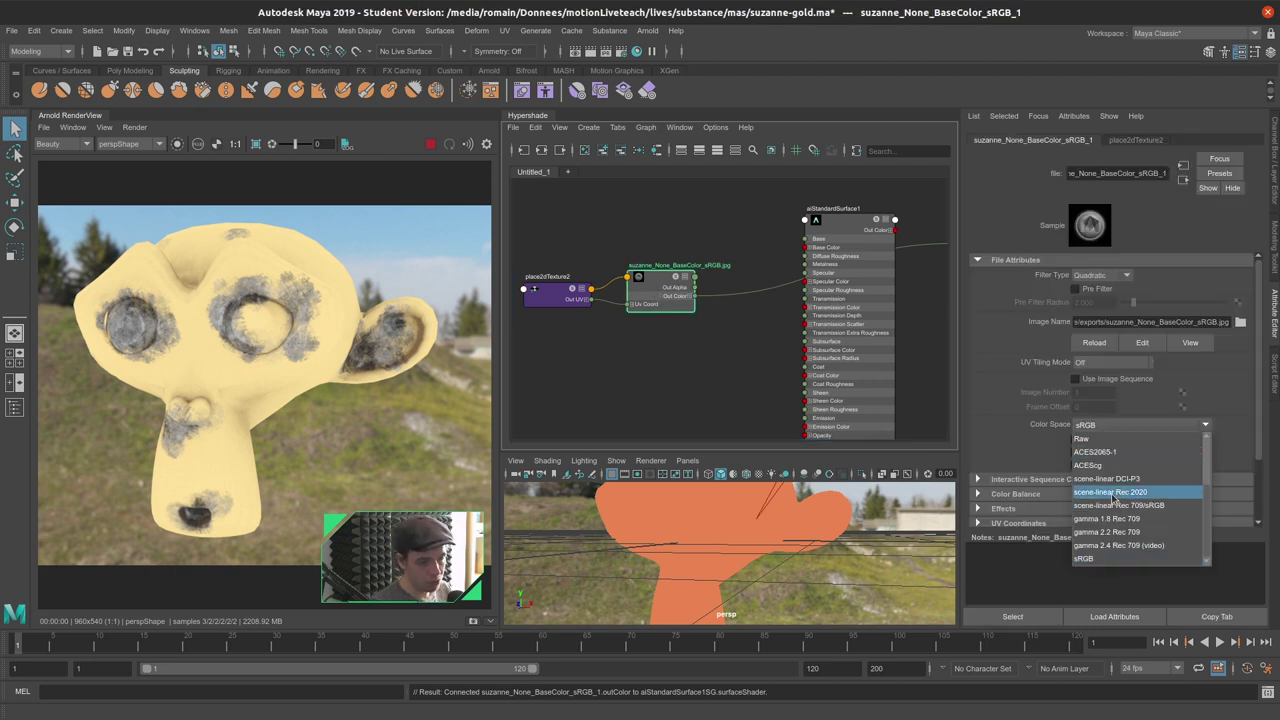
pyautogui.click(1110, 560)
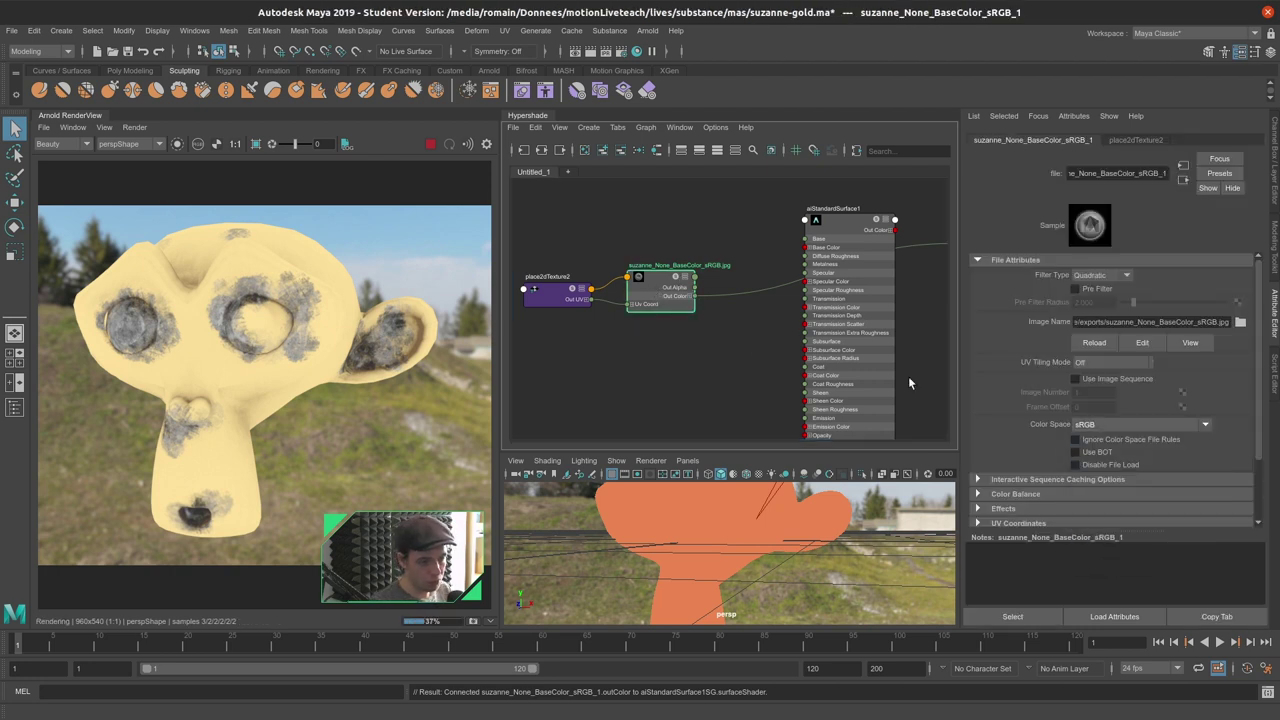
# Connect the file node's Out Color to aiStandardSurface1's Base Color.
pyautogui.click(727, 352)
pyautogui.scroll(2, 655, 338)
pyautogui.scroll(2, 670, 345)
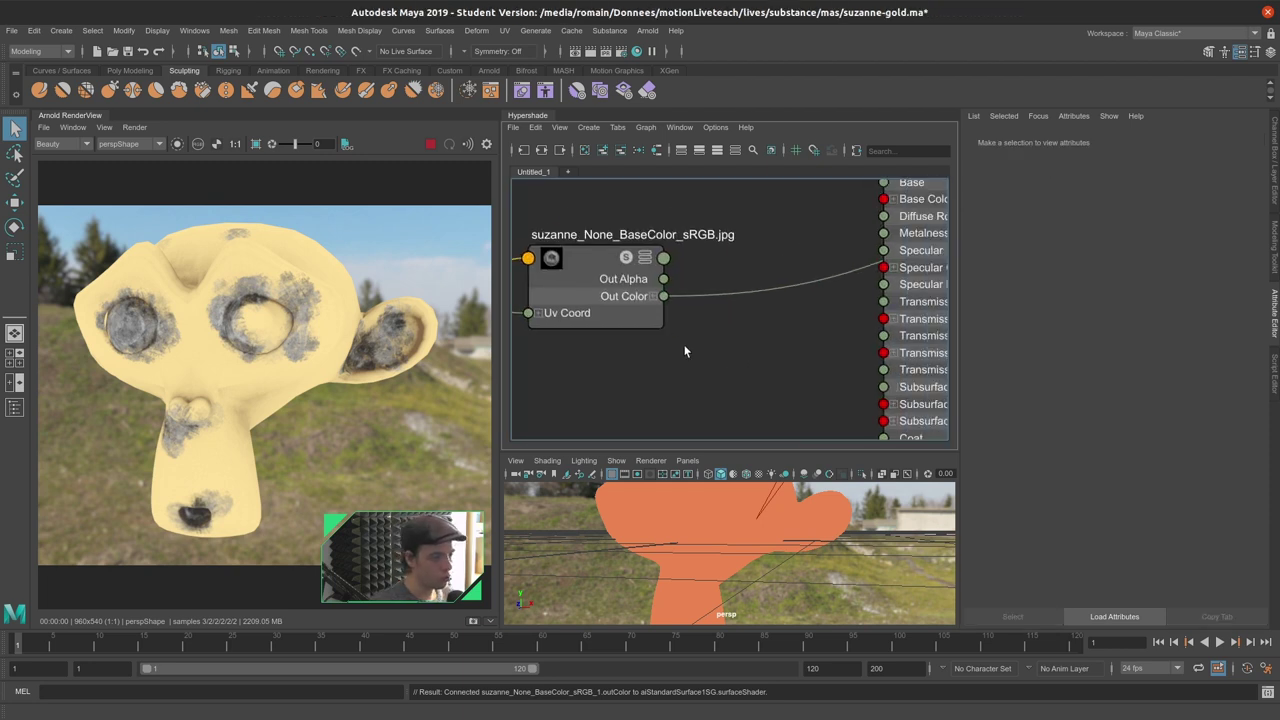
pyautogui.moveTo(663, 297); pyautogui.dragTo(883, 199)
pyautogui.scroll(-4, 717, 351)
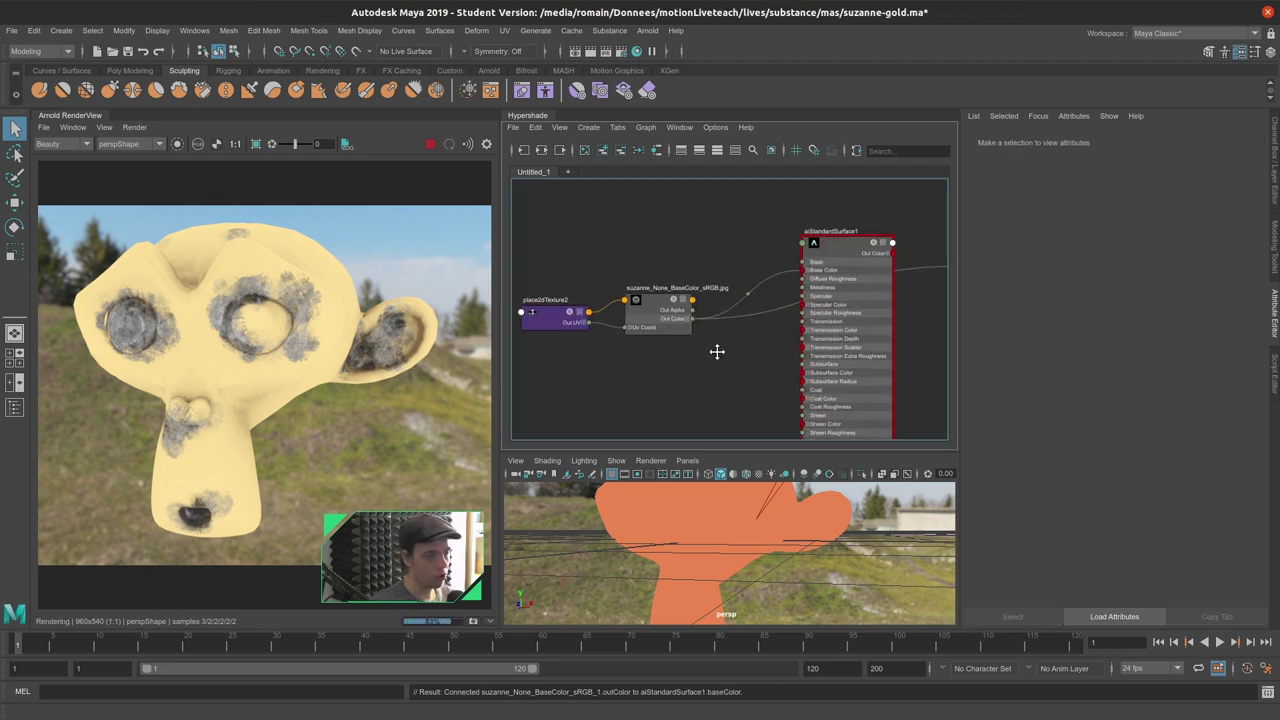
# Tidy the Hypershade graph and import suzanne_None_Metallic_Raw.png as a file node.
pyautogui.press('3')
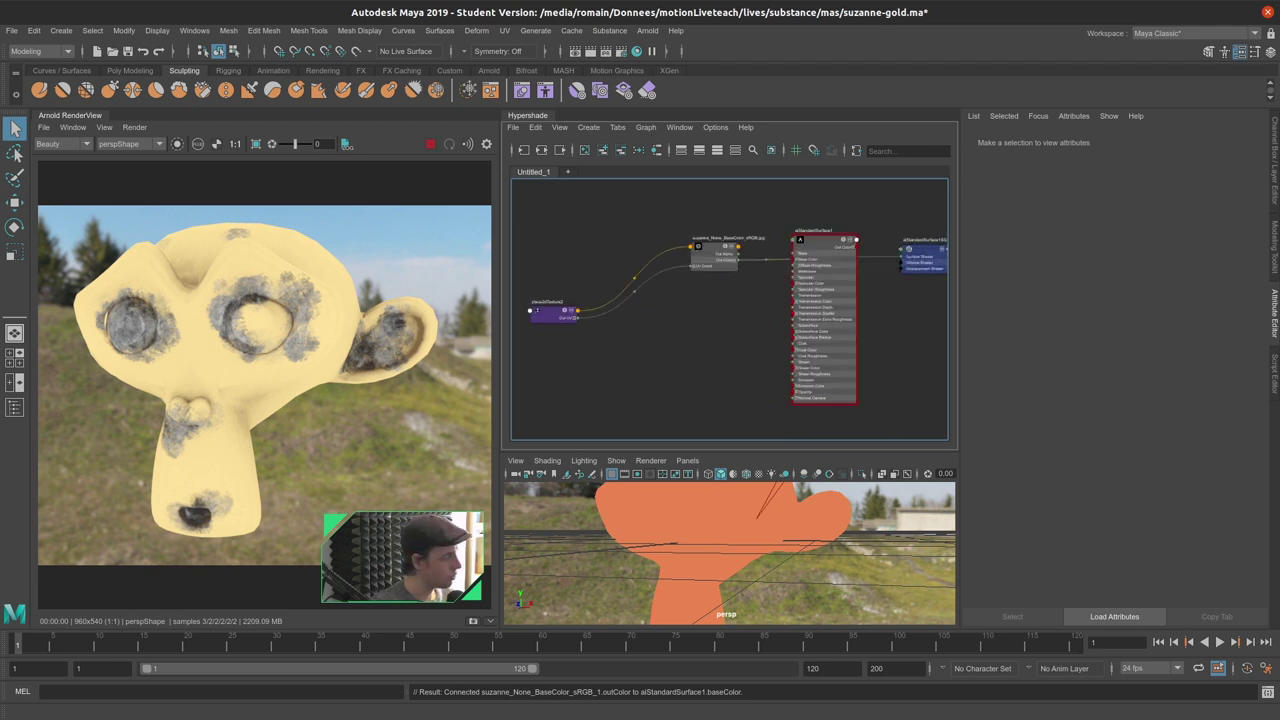
pyautogui.moveTo(586, 322); pyautogui.dragTo(612, 352)
pyautogui.press('f')
pyautogui.moveTo(612, 392); pyautogui.dragTo(693, 392, button='middle')
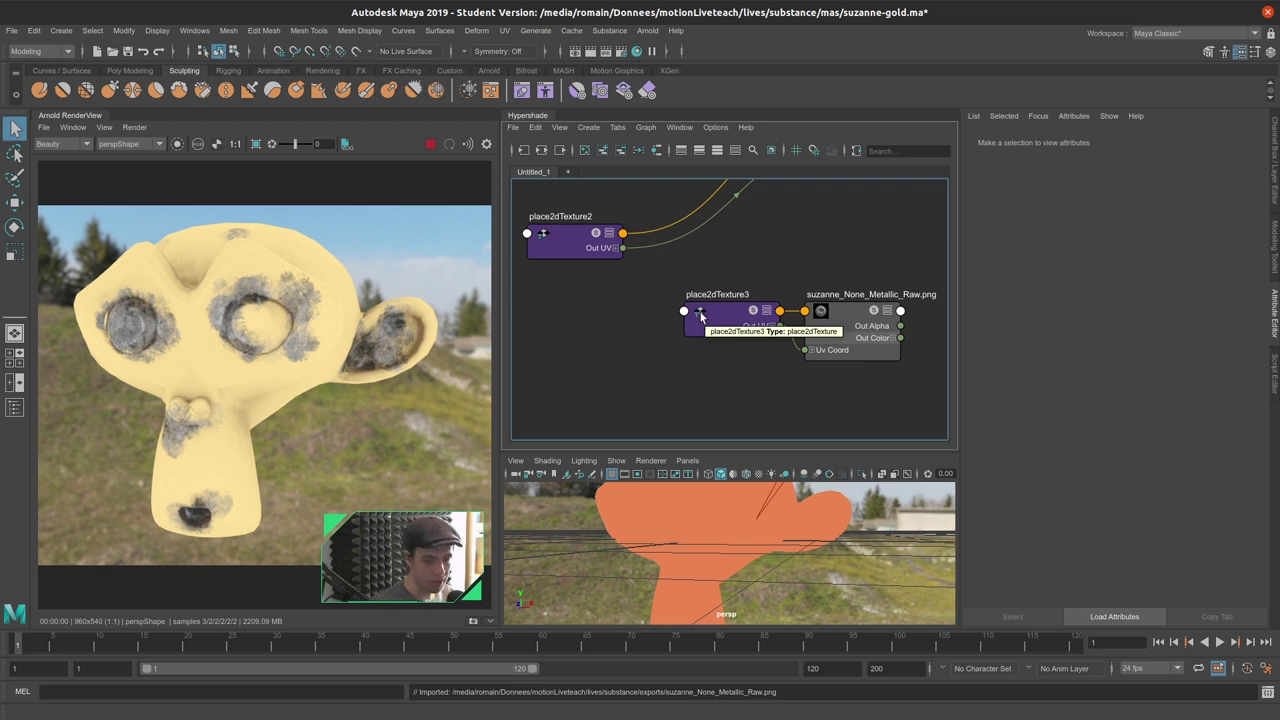
# Delete the extra place2dTexture3 and connect place2dTexture2 to the Metallic_Raw file node.
pyautogui.moveTo(700, 315); pyautogui.dragTo(641, 360)
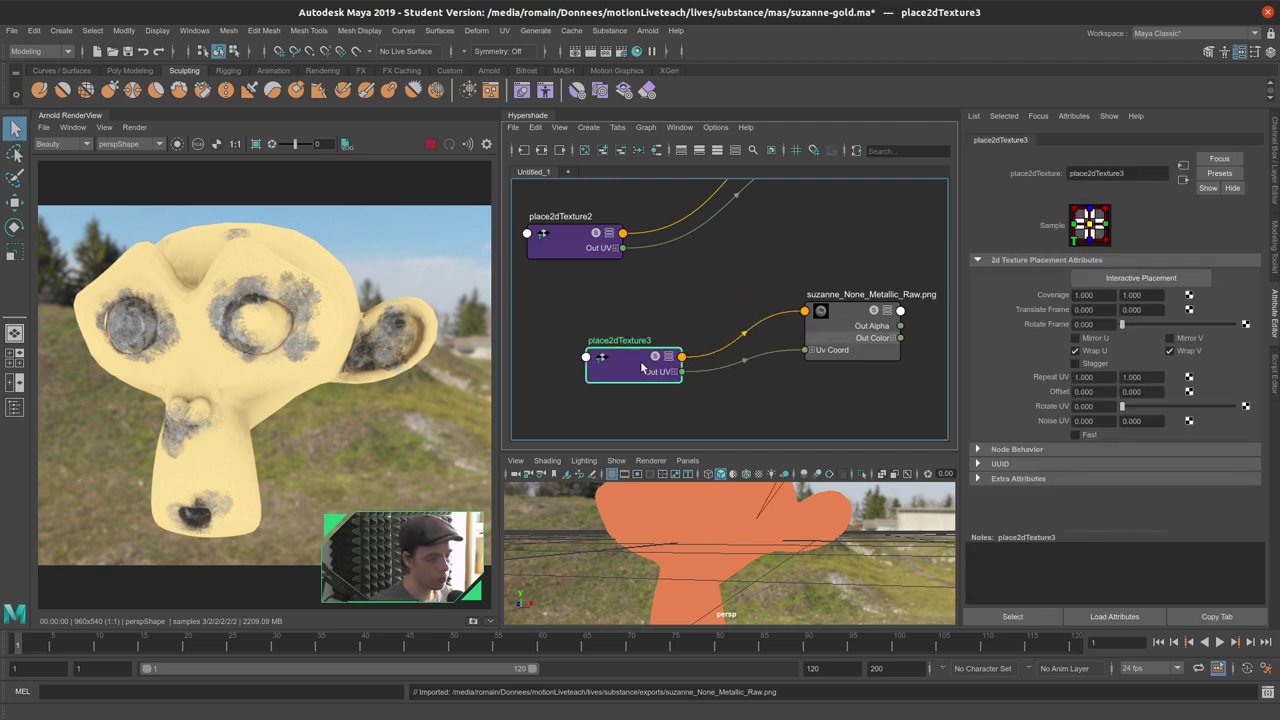
pyautogui.press('Delete')
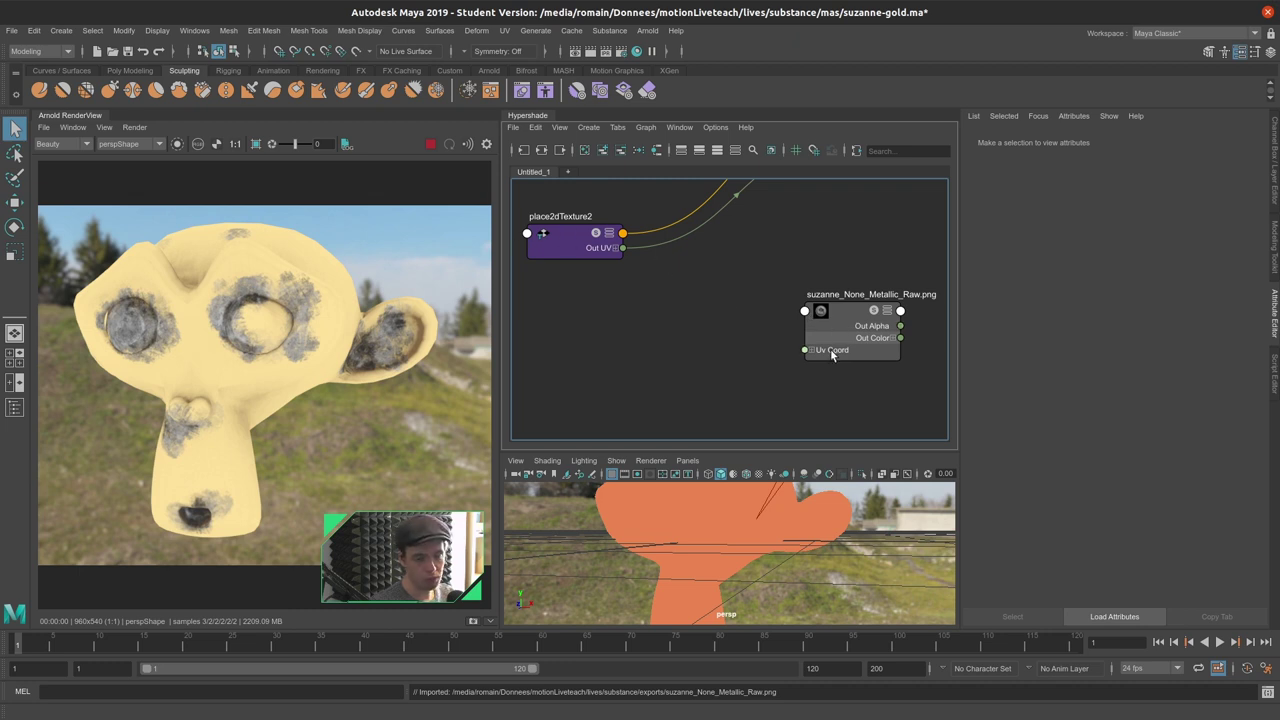
pyautogui.keyDown('alt'); pyautogui.moveTo(738, 280); pyautogui.dragTo(695, 283, button='middle'); pyautogui.keyUp('alt')
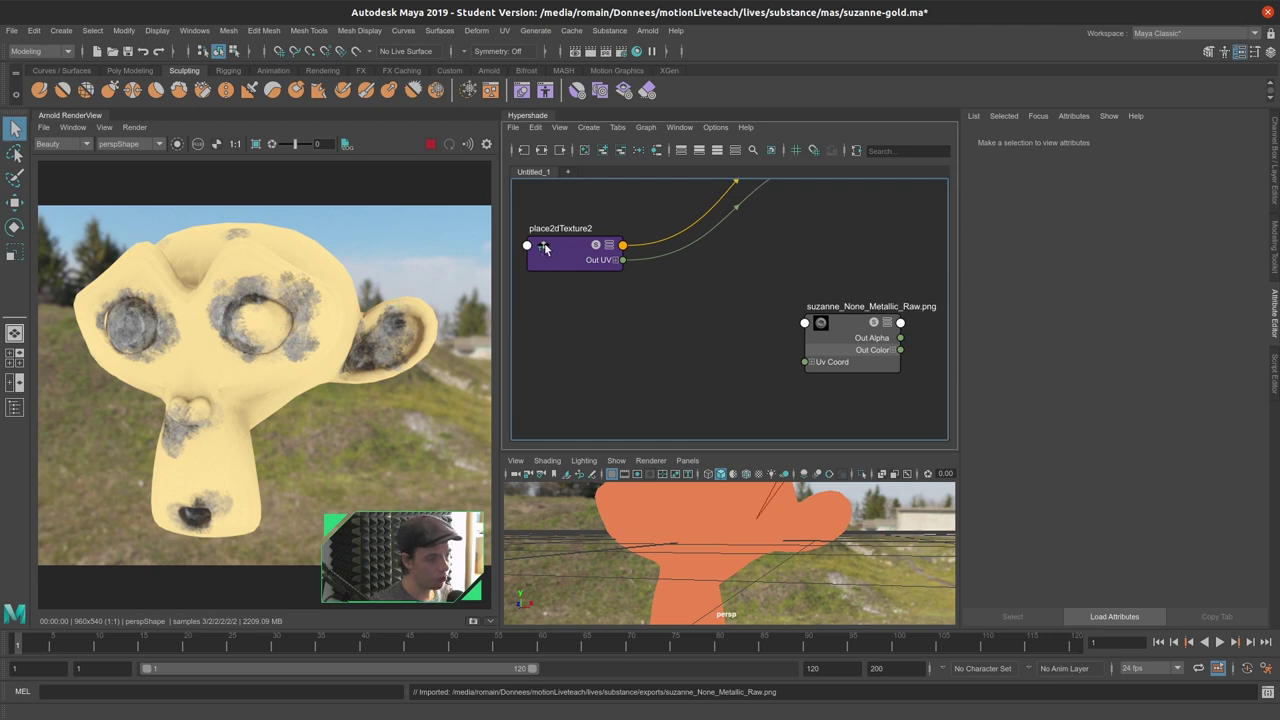
pyautogui.moveTo(544, 248); pyautogui.dragTo(822, 325, button='middle')
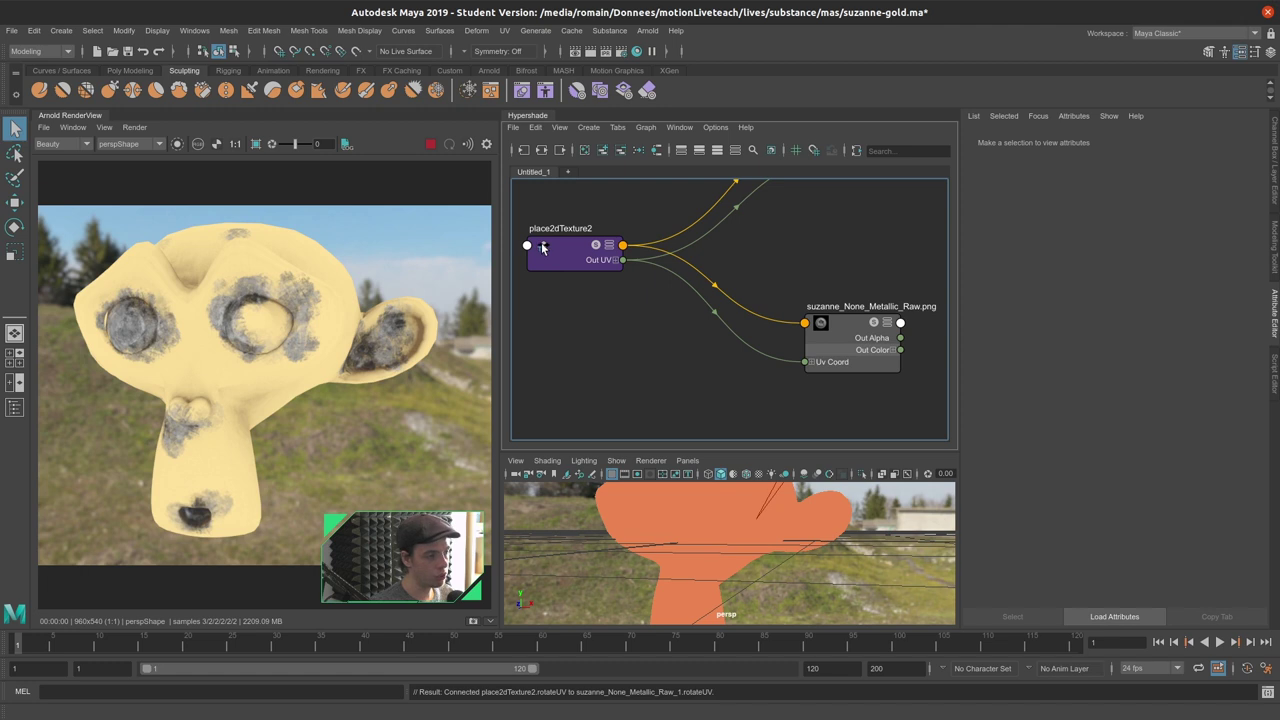
pyautogui.scroll(-3, 830, 298)
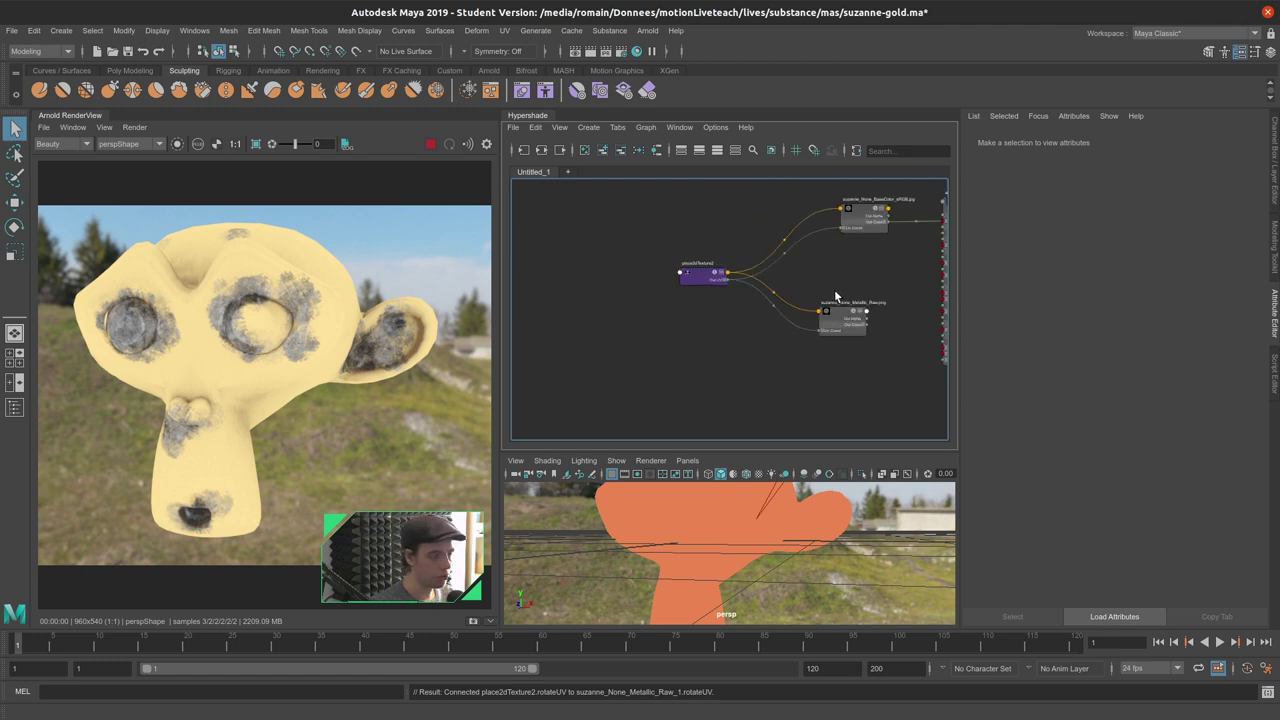
pyautogui.scroll(2, 733, 336)
pyautogui.keyDown('alt'); pyautogui.moveTo(735, 325); pyautogui.dragTo(698, 335, button='middle'); pyautogui.keyUp('alt')
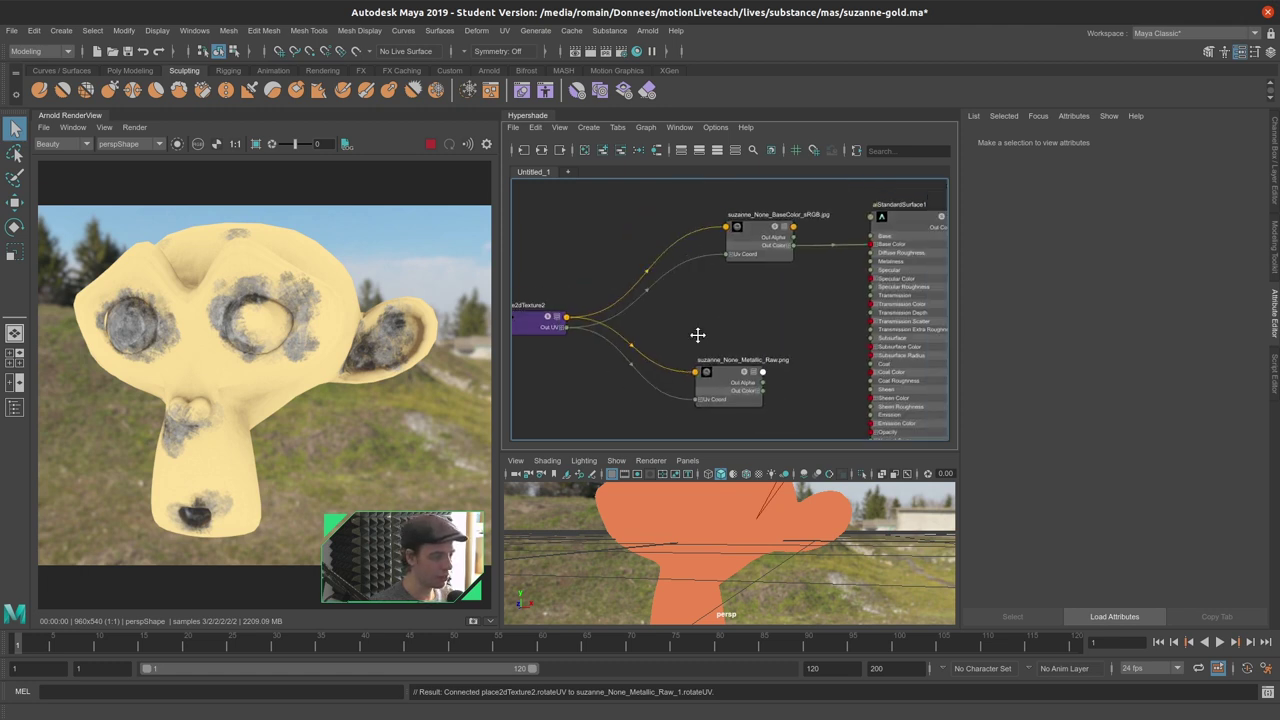
pyautogui.click(710, 385)
pyautogui.scroll(2, 734, 306)
pyautogui.scroll(1, 636, 387)
# Preview the metallic map's alpha and red channels, then wire its Out Alpha into Metalness.
pyautogui.moveTo(636, 387); pyautogui.dragTo(642, 384)
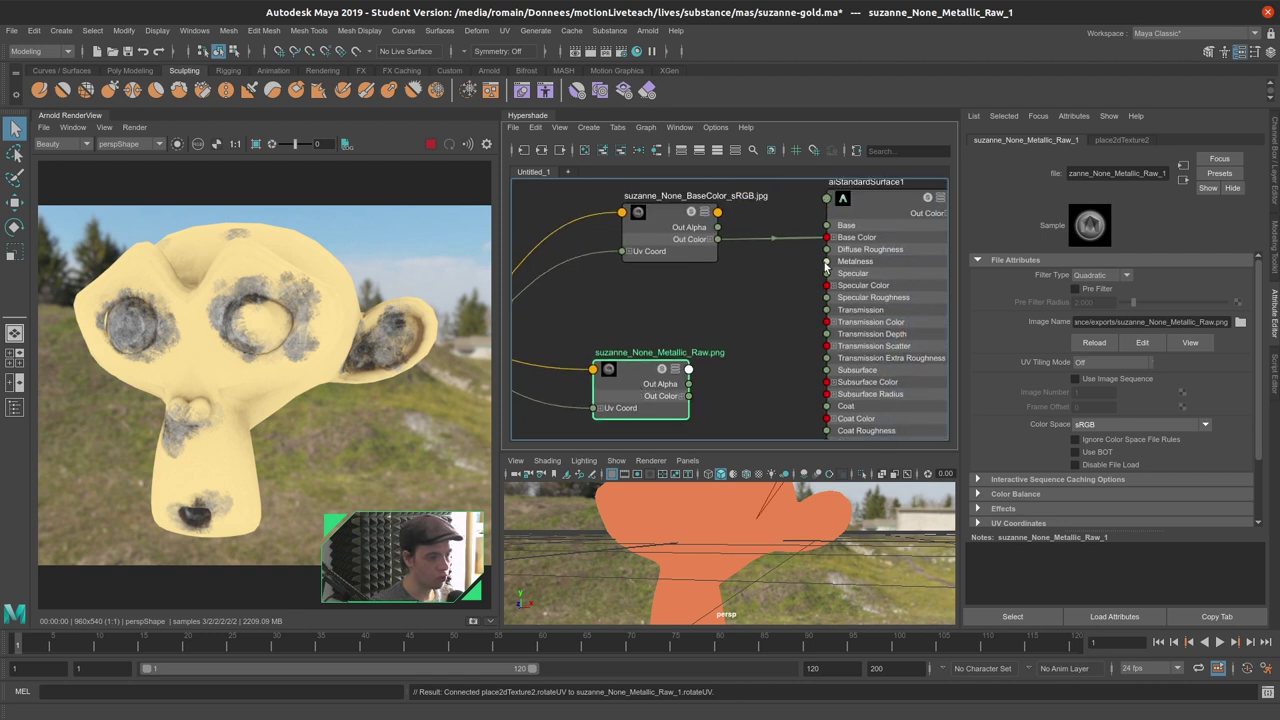
pyautogui.keyDown('alt'); pyautogui.moveTo(754, 341); pyautogui.dragTo(748, 334, button='middle'); pyautogui.keyUp('alt')
pyautogui.moveTo(661, 397)
pyautogui.mouseDown()
pyautogui.moveTo(669, 355)
pyautogui.moveTo(822, 256)
pyautogui.mouseUp()
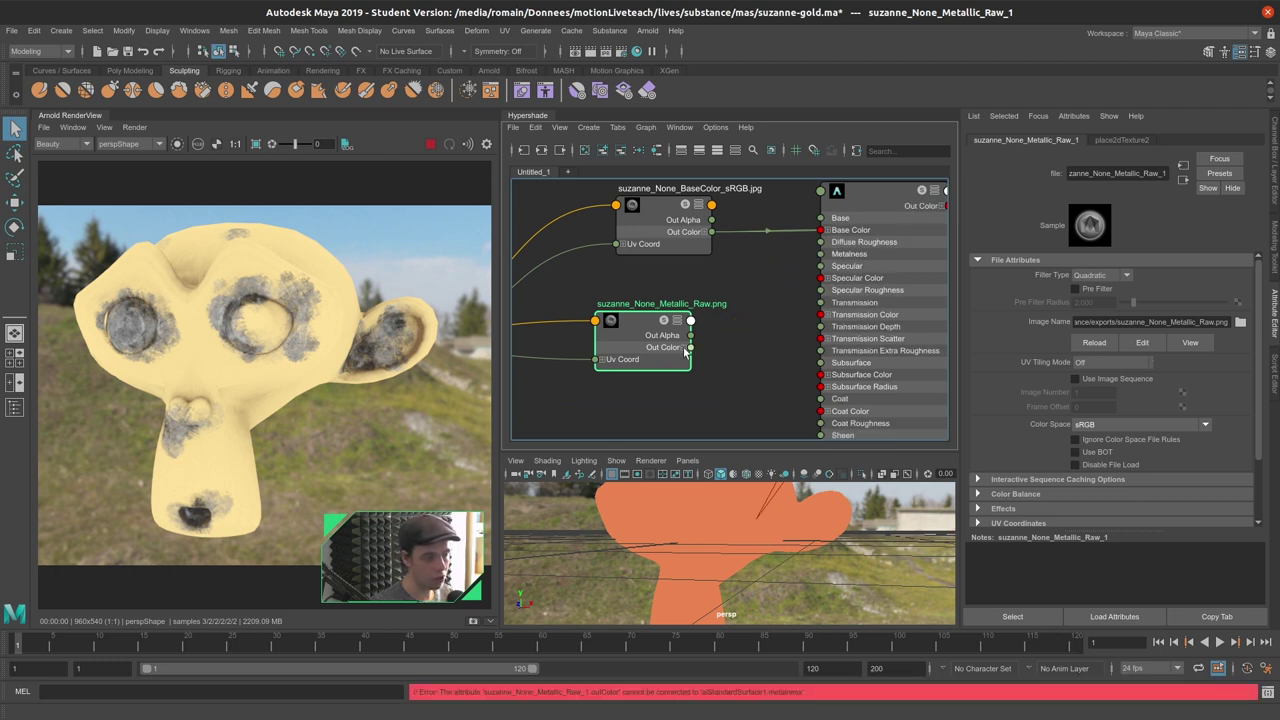
pyautogui.scroll(-4, 686, 348)
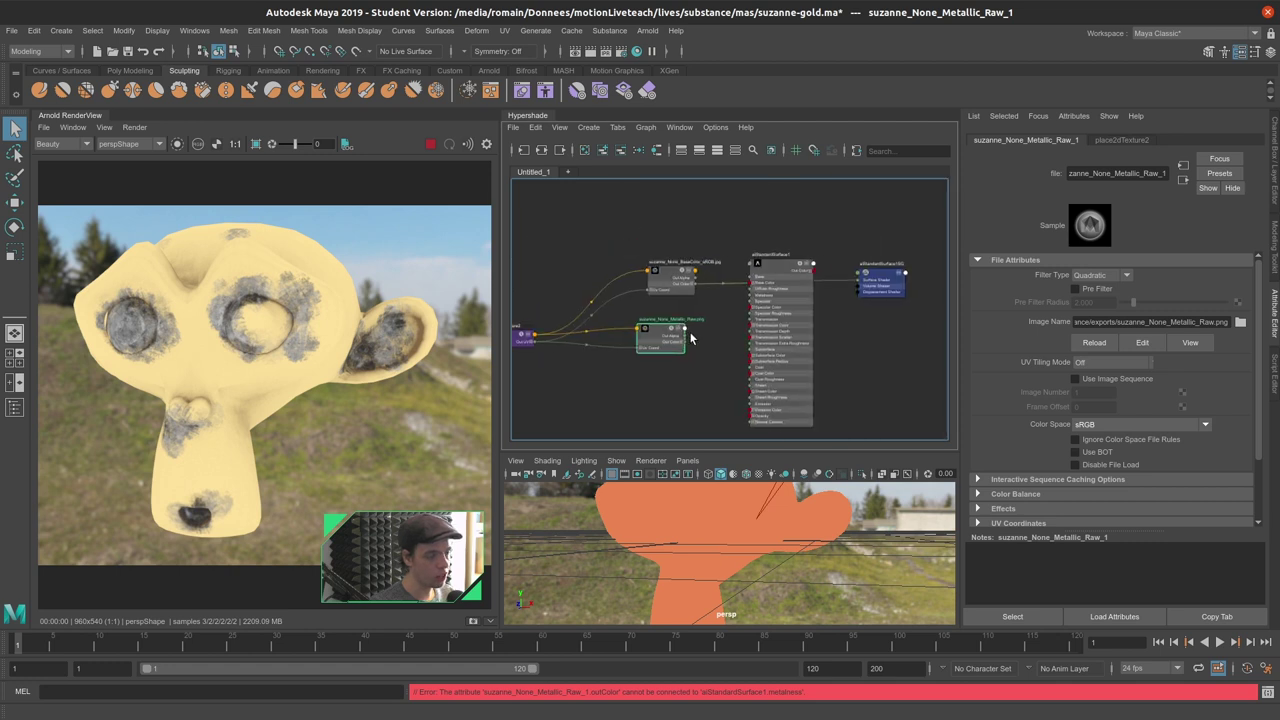
pyautogui.moveTo(685, 338)
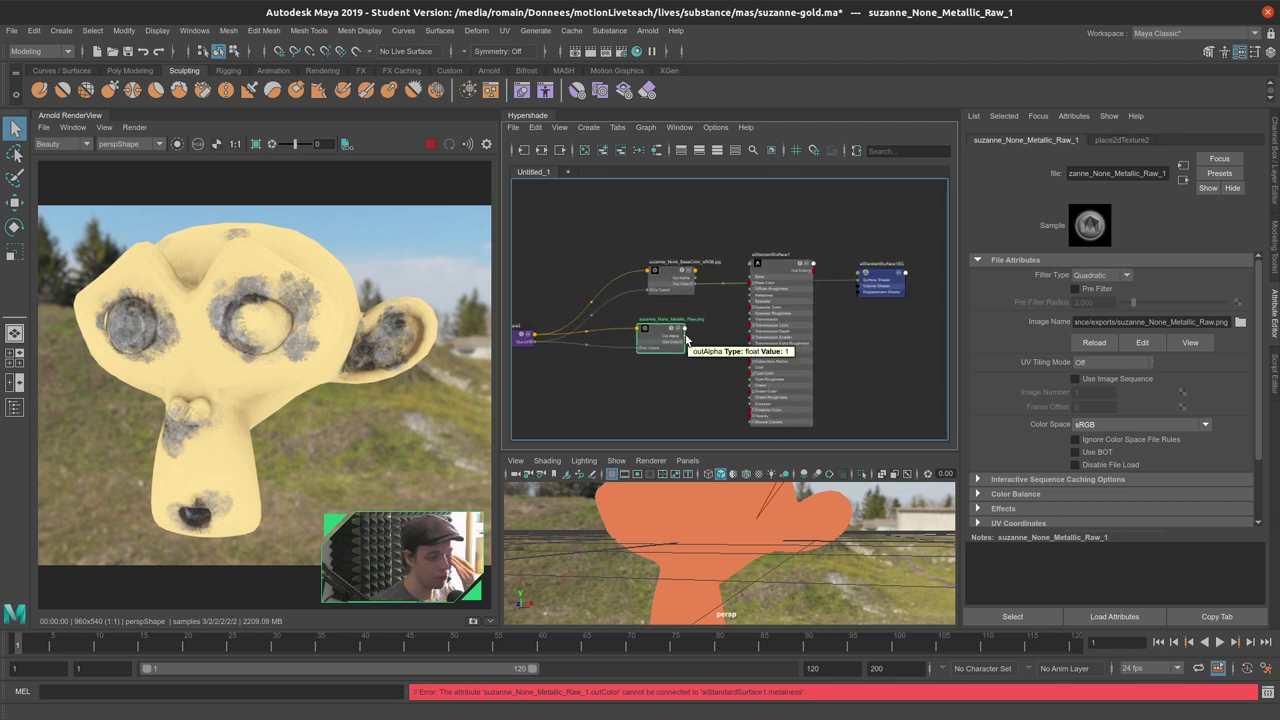
pyautogui.moveTo(685, 340); pyautogui.dragTo(857, 286)
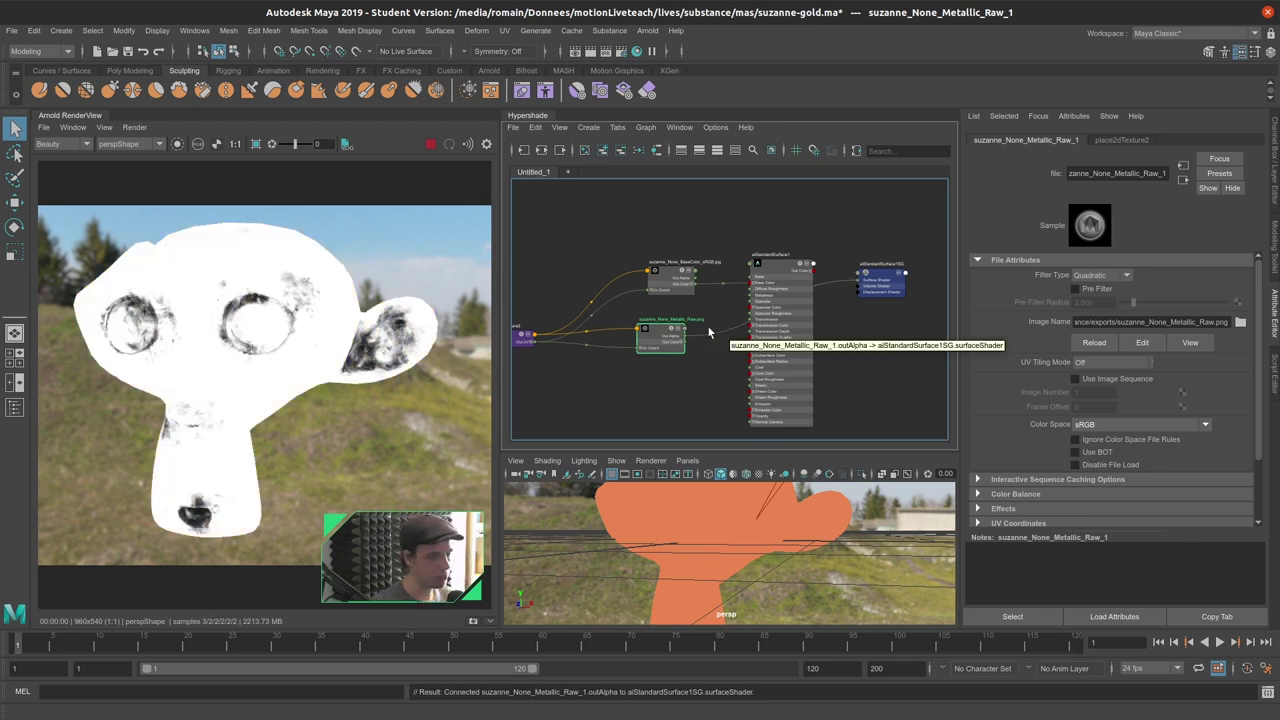
pyautogui.scroll(3, 705, 340)
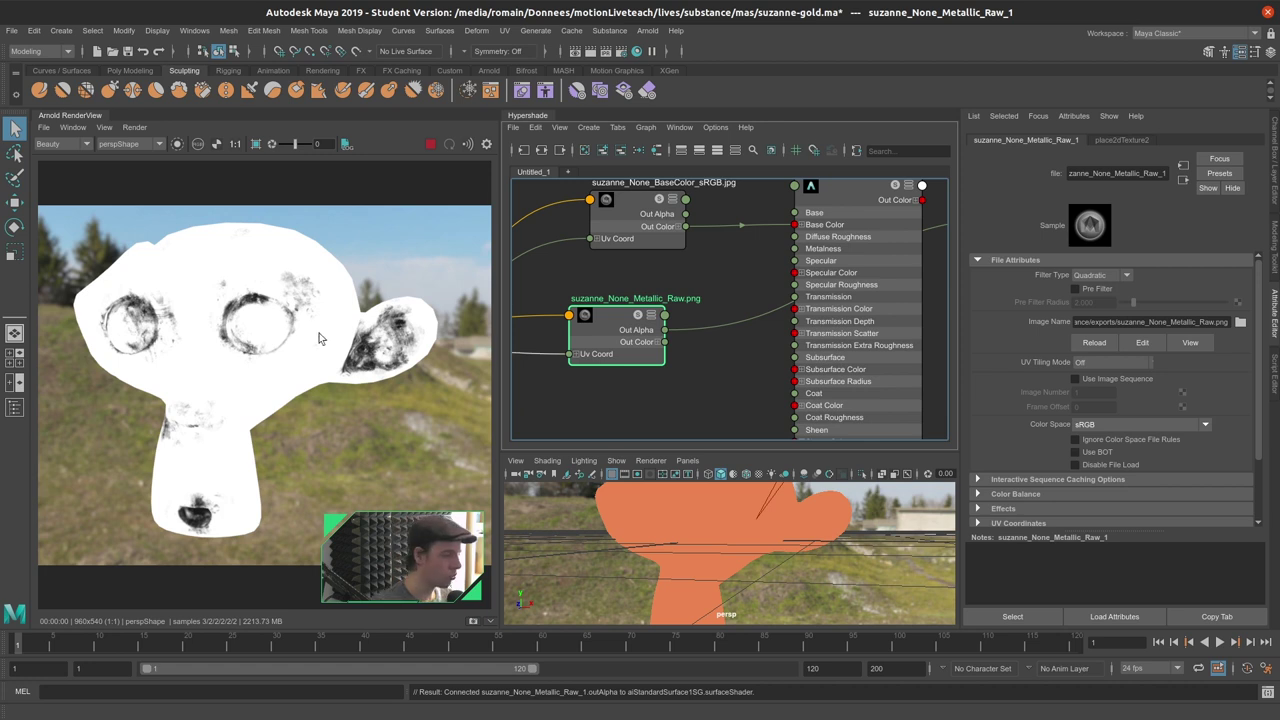
pyautogui.click(661, 343)
pyautogui.scroll(-3, 655, 350)
pyautogui.moveTo(640, 371); pyautogui.dragTo(885, 277)
pyautogui.scroll(2, 635, 383)
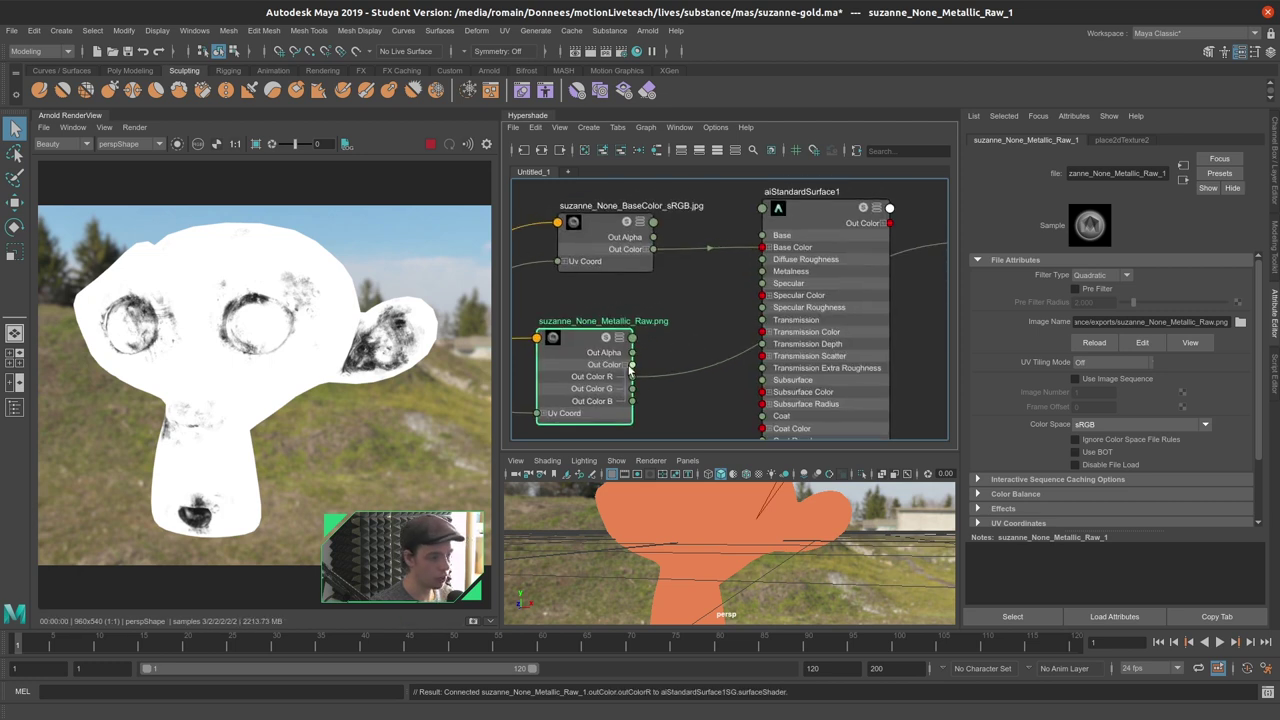
pyautogui.click(630, 366)
pyautogui.moveTo(633, 352); pyautogui.dragTo(762, 272)
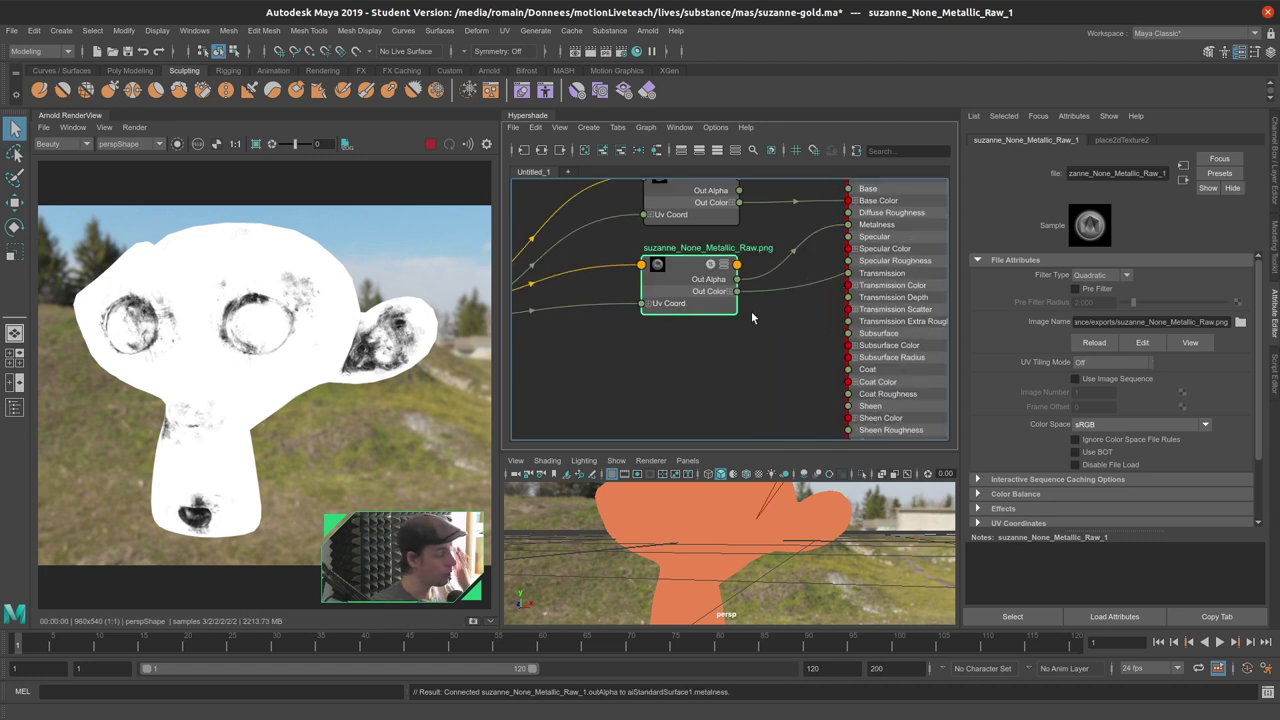
pyautogui.click(775, 291)
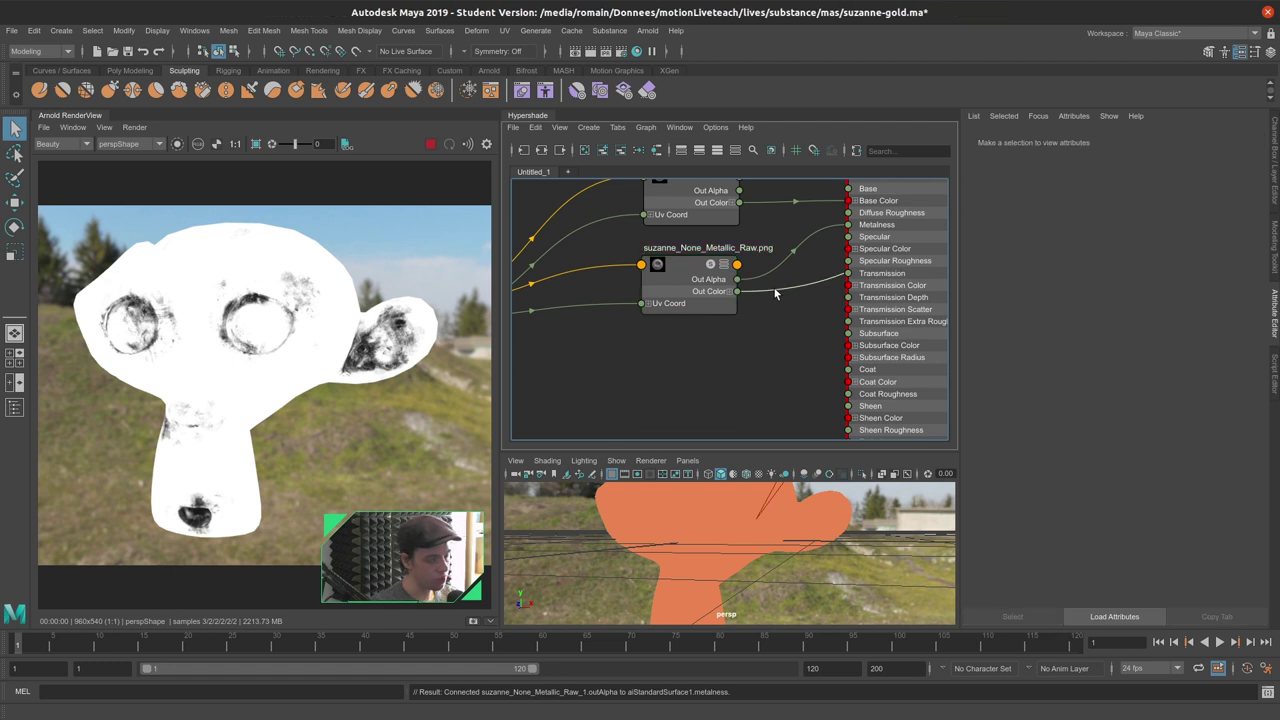
# Set the Metallic_Raw file node's Color Space to Raw.
pyautogui.scroll(-2, 700, 320)
pyautogui.click(655, 325)
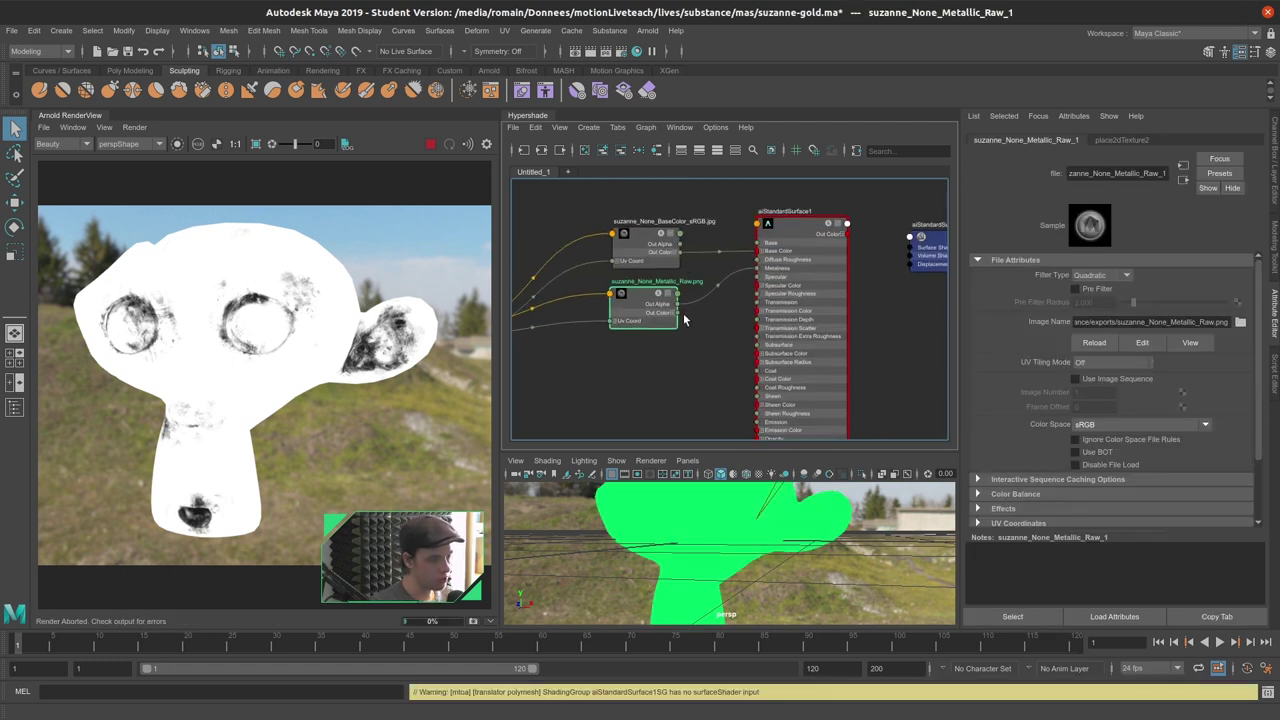
pyautogui.scroll(-2, 1020, 400)
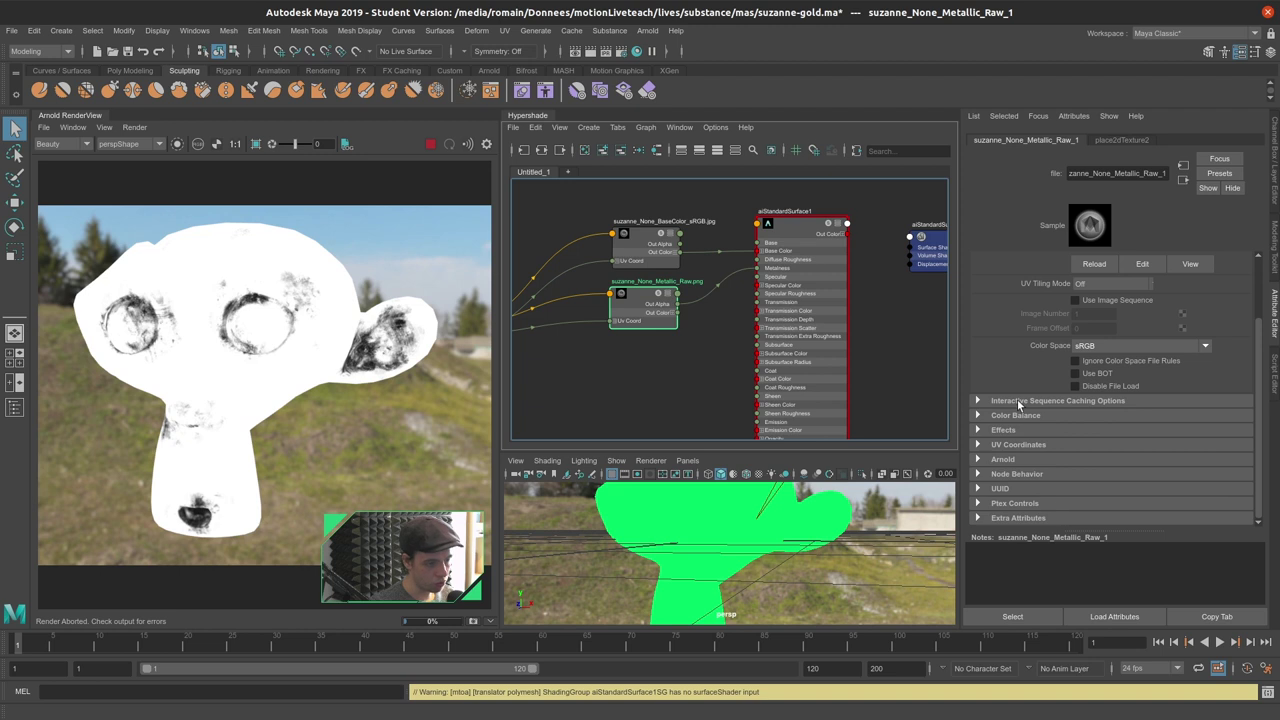
pyautogui.click(1016, 414)
pyautogui.scroll(-1, 1025, 430)
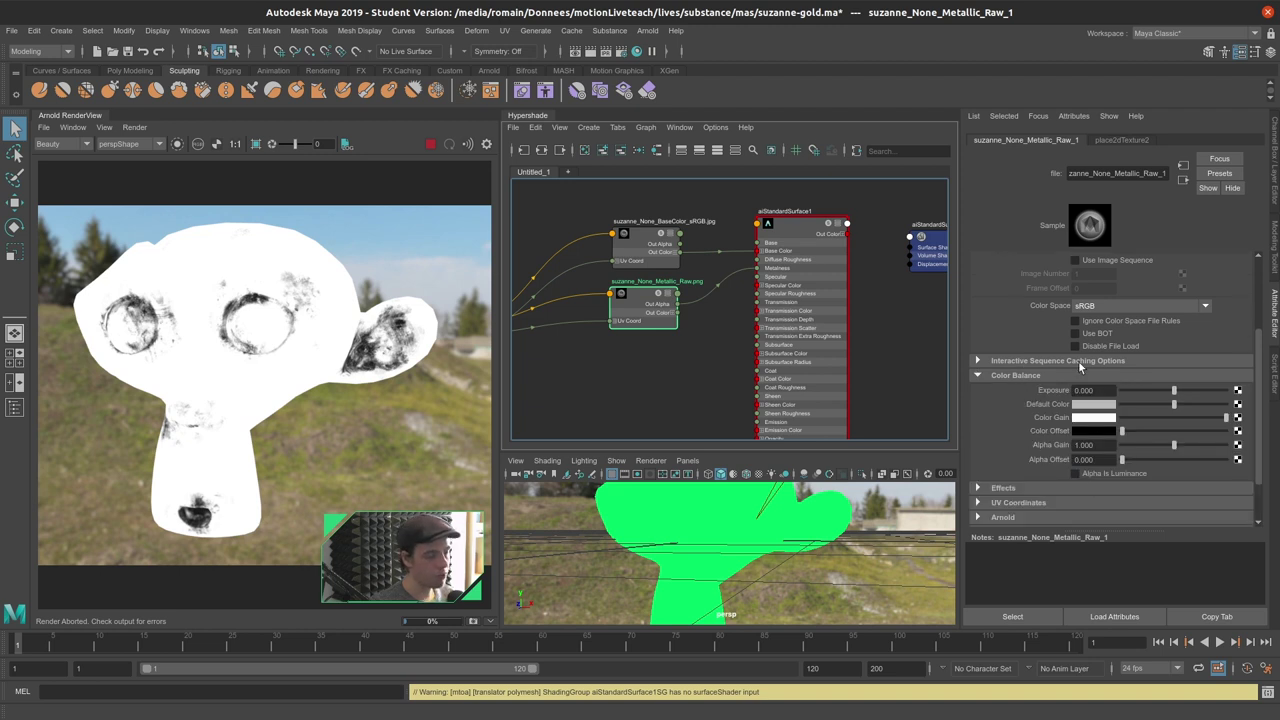
pyautogui.moveTo(640, 313); pyautogui.dragTo(647, 313)
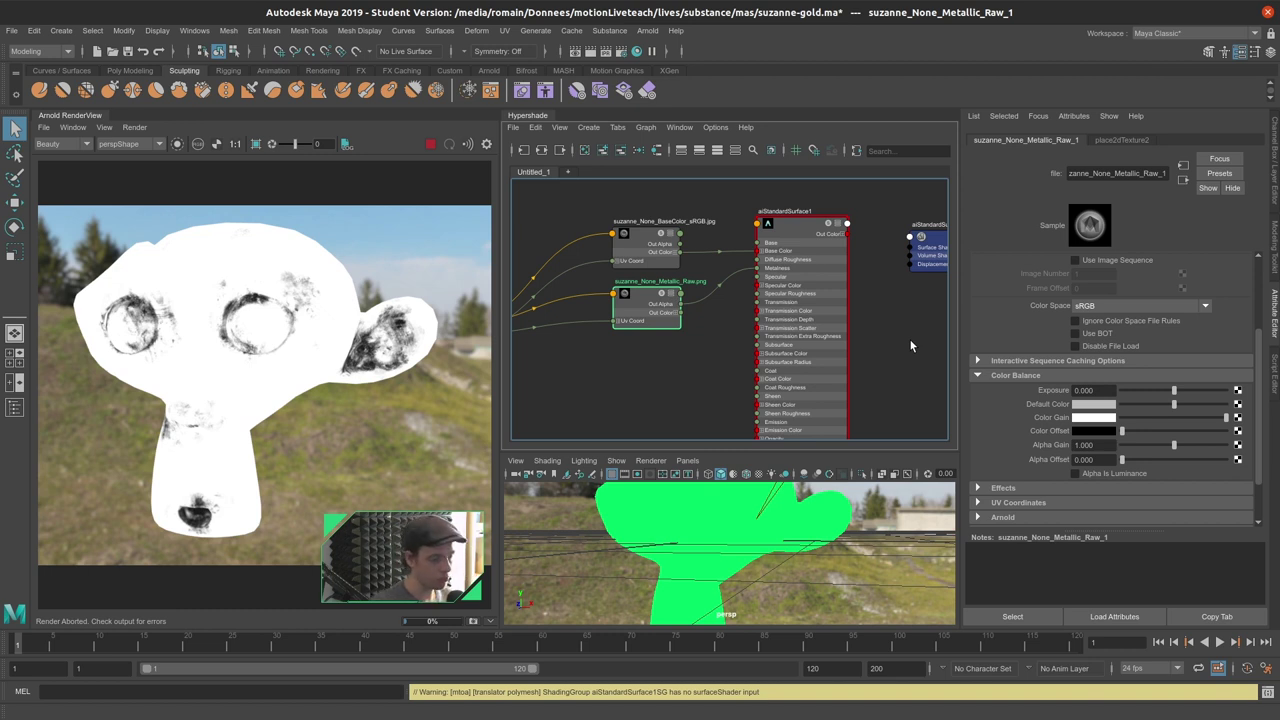
pyautogui.moveTo(648, 312); pyautogui.dragTo(644, 306)
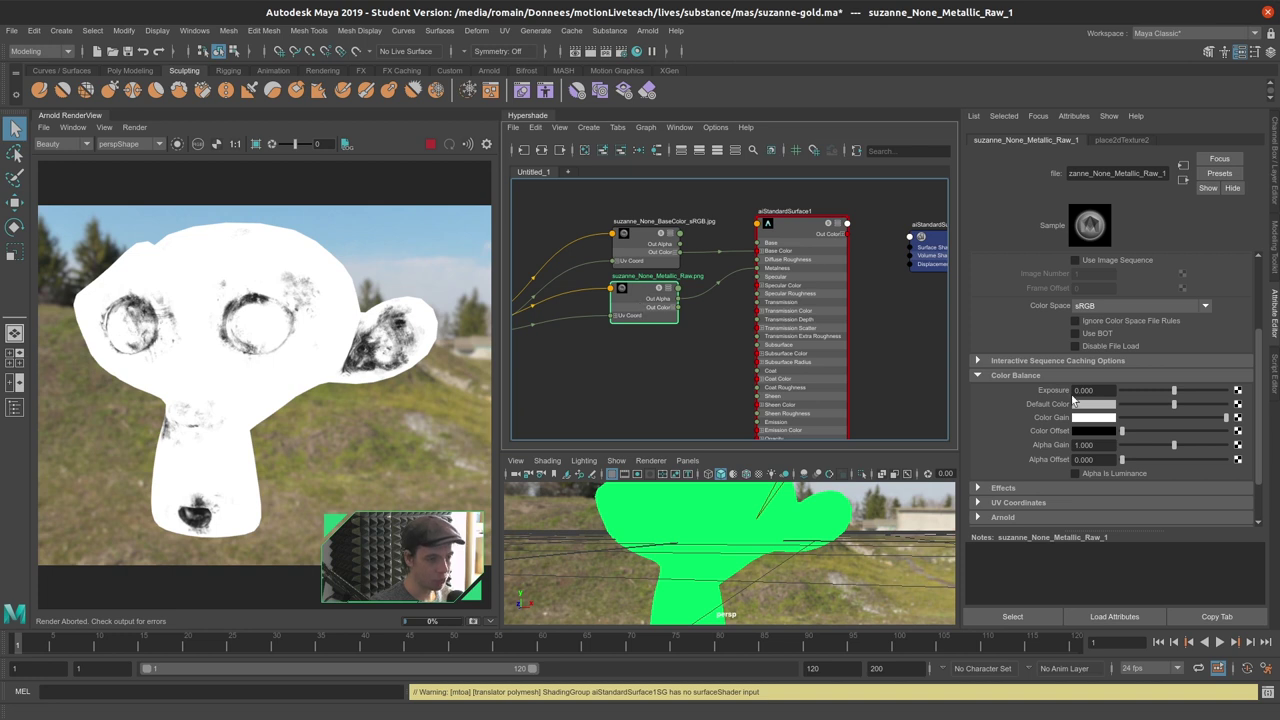
pyautogui.click(1140, 305)
pyautogui.click(1090, 320)
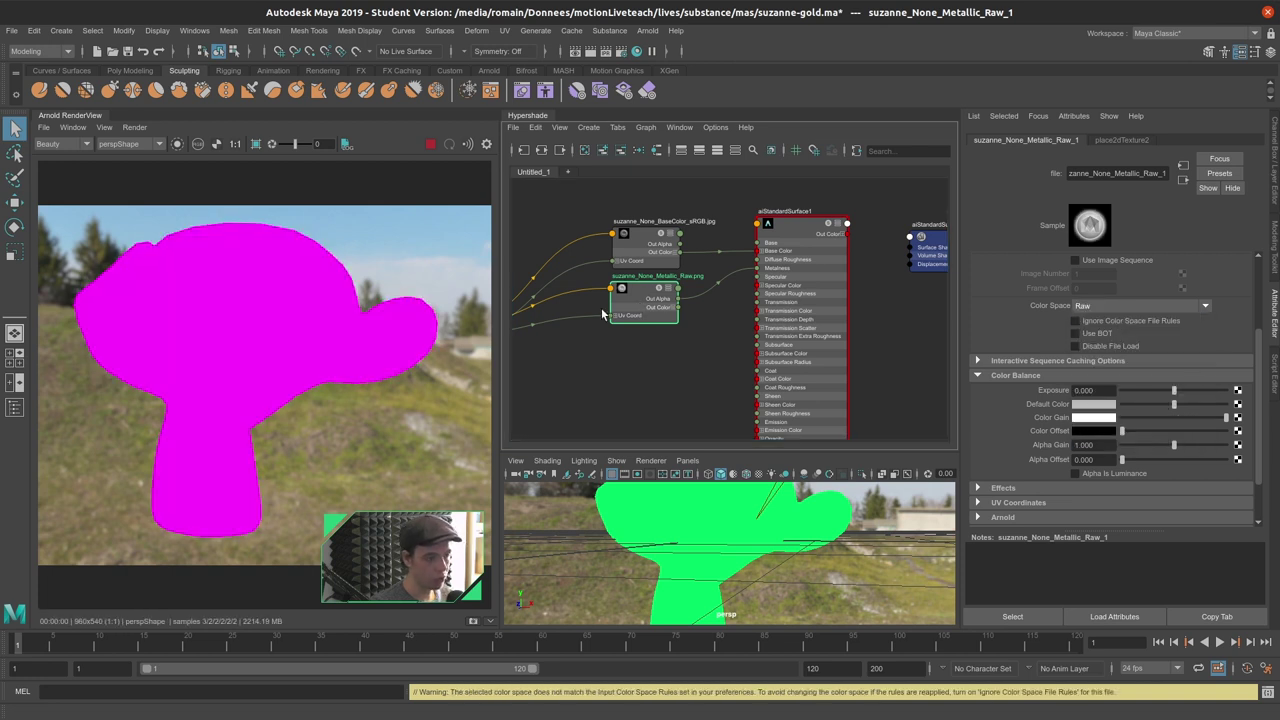
pyautogui.moveTo(647, 316); pyautogui.dragTo(649, 316)
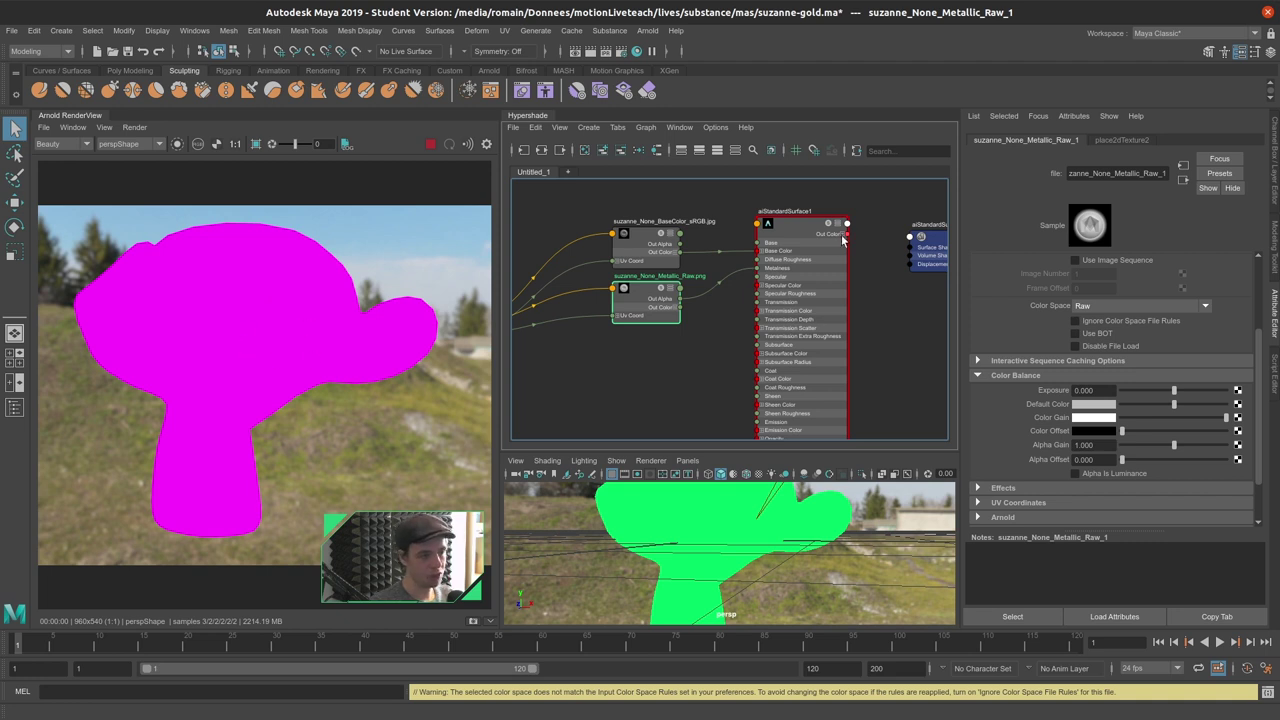
# Delete the connection from aiStandardSurface1 to aiStandardSurface1SG.
pyautogui.moveTo(860, 244); pyautogui.dragTo(912, 248)
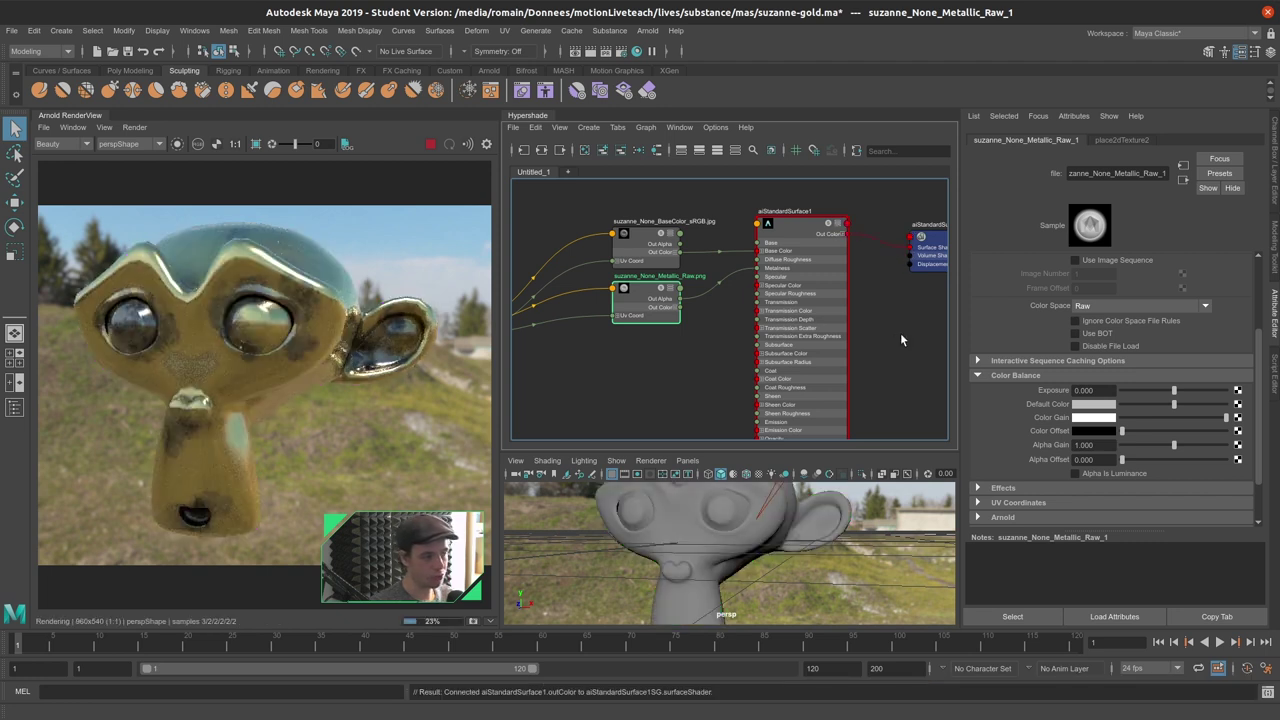
pyautogui.click(889, 233)
pyautogui.press('Delete')
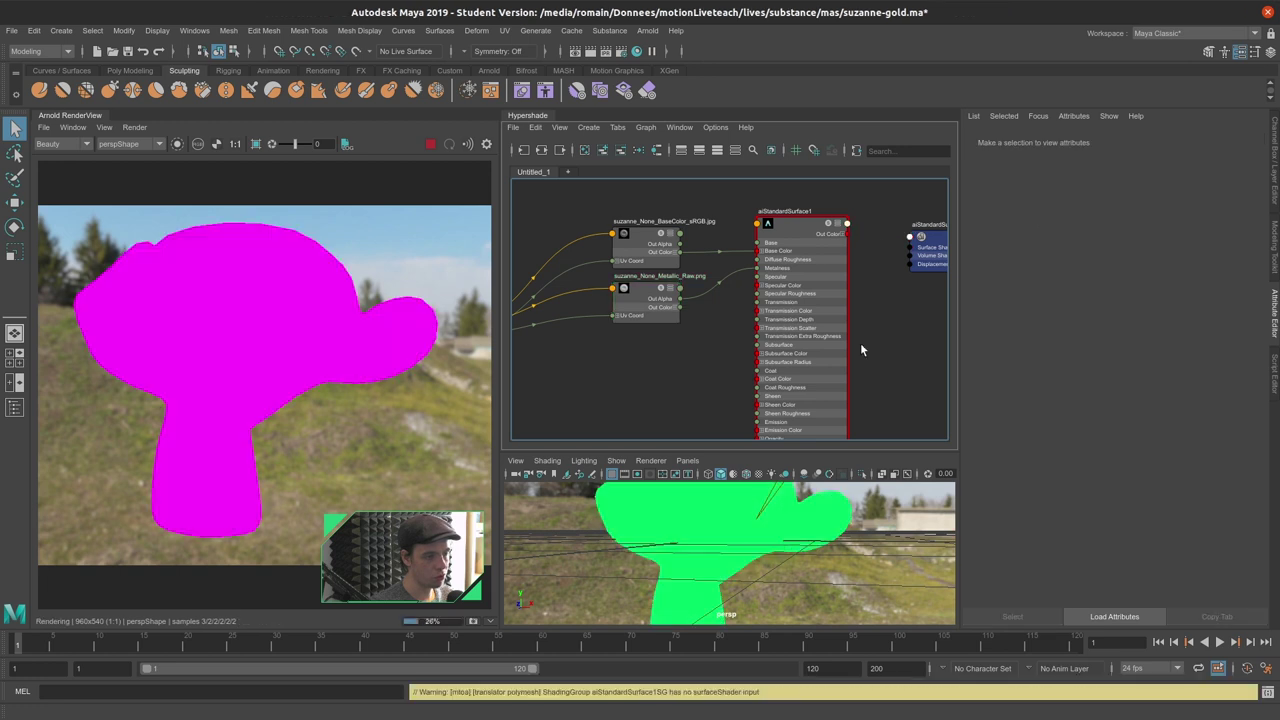
pyautogui.scroll(-2, 671, 339)
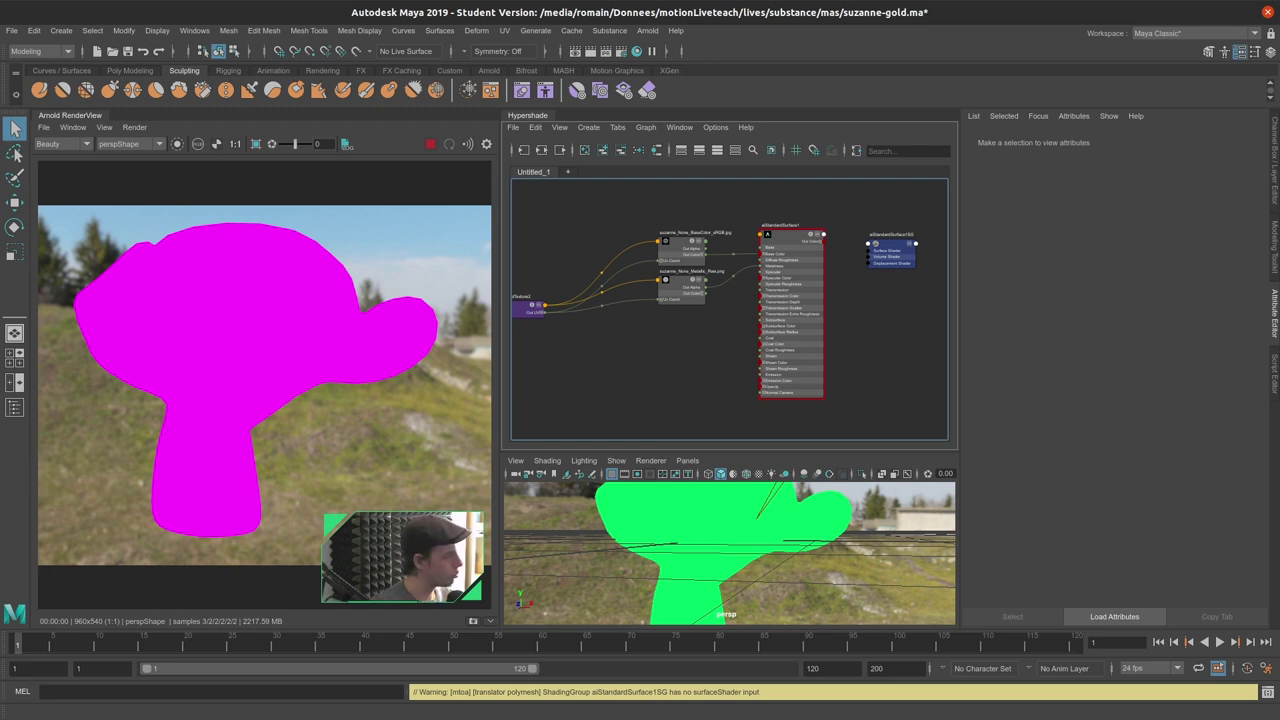
# Import Roughness_Raw.png, delete its extra placement node, and connect place2dTexture2 to it.
pyautogui.hotkey('alt', 'Tab')
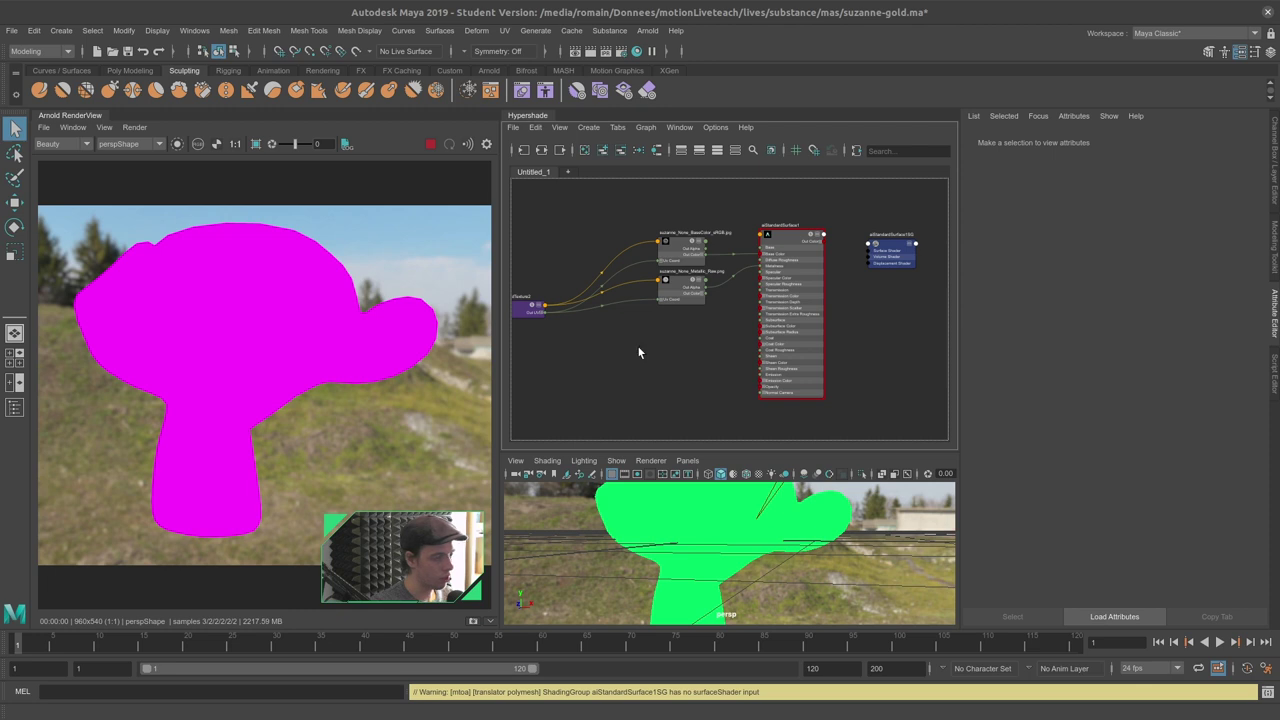
pyautogui.moveTo(638, 352); pyautogui.dragTo(631, 364)
pyautogui.scroll(2, 631, 364)
pyautogui.scroll(4, 660, 365)
pyautogui.click(700, 355)
pyautogui.press('Delete')
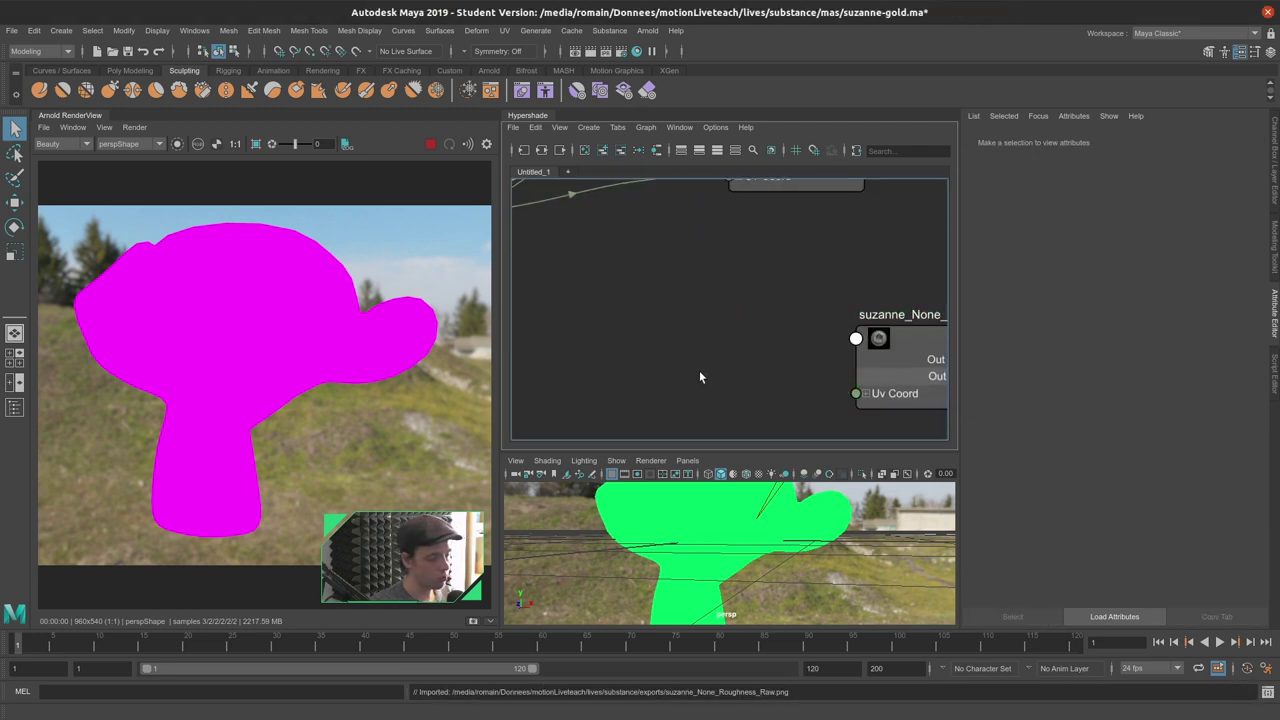
pyautogui.scroll(-3, 702, 378)
pyautogui.moveTo(811, 370); pyautogui.dragTo(744, 338)
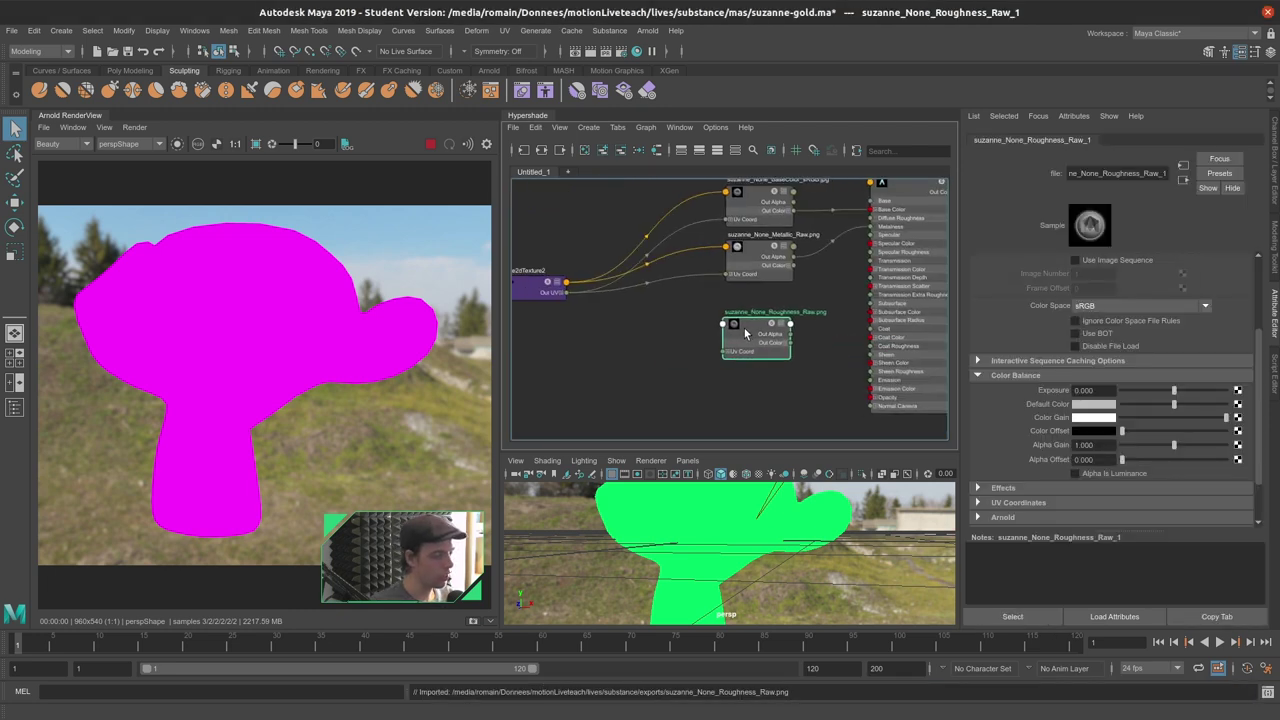
pyautogui.keyDown('alt'); pyautogui.moveTo(677, 368); pyautogui.dragTo(697, 366, button='middle'); pyautogui.keyUp('alt')
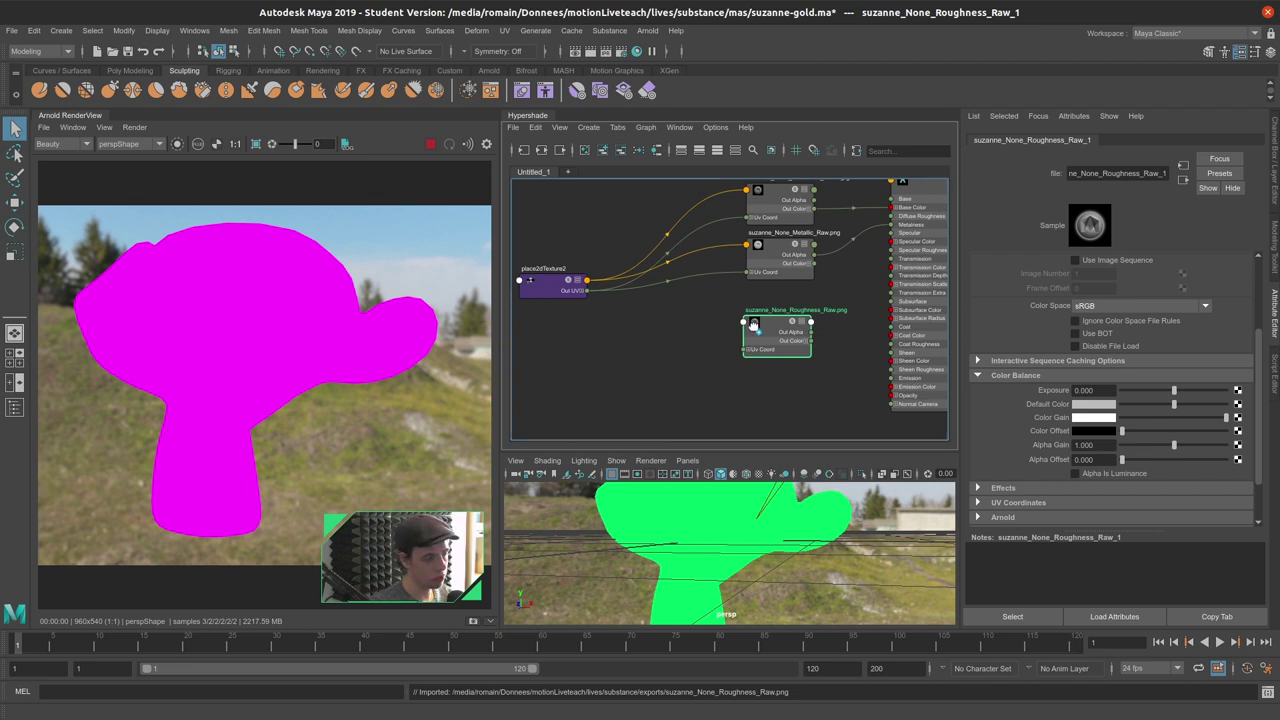
pyautogui.moveTo(548, 282); pyautogui.dragTo(777, 335, button='middle')
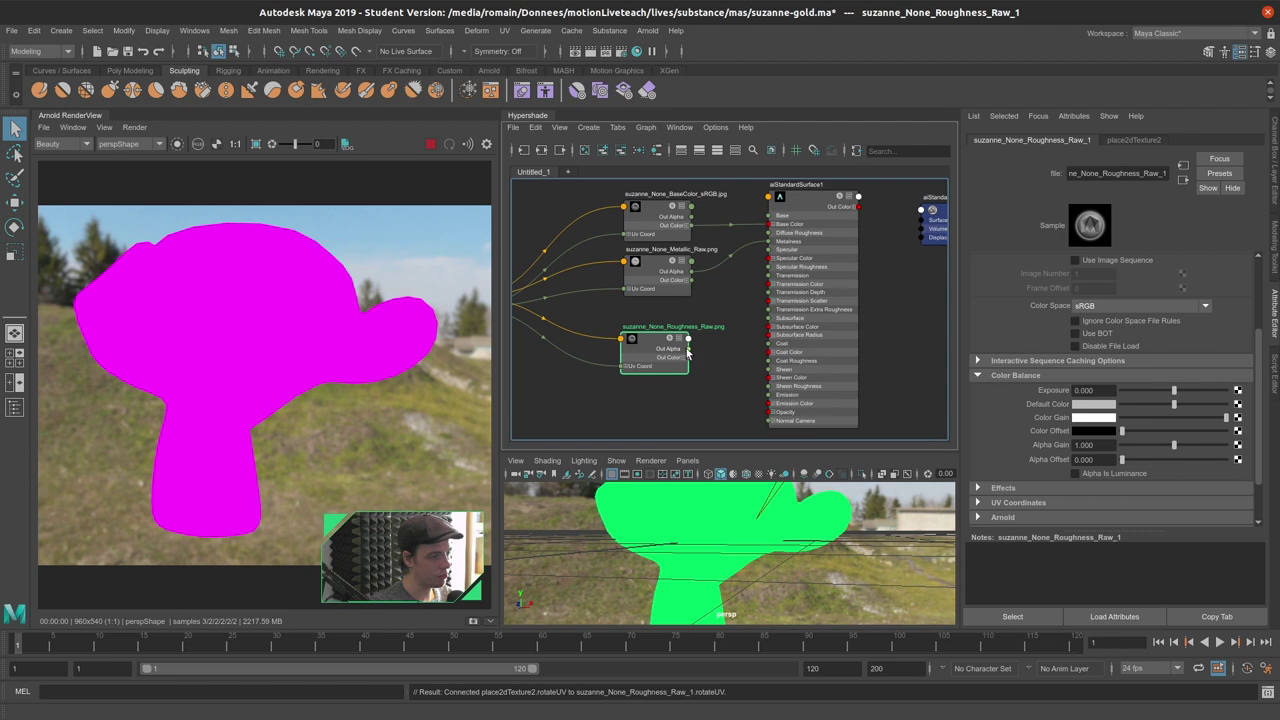
# Wire Roughness Out Alpha into Specular Roughness, set Color Space to Raw, then import Normal_Raw.png.
pyautogui.moveTo(702, 349); pyautogui.dragTo(925, 232)
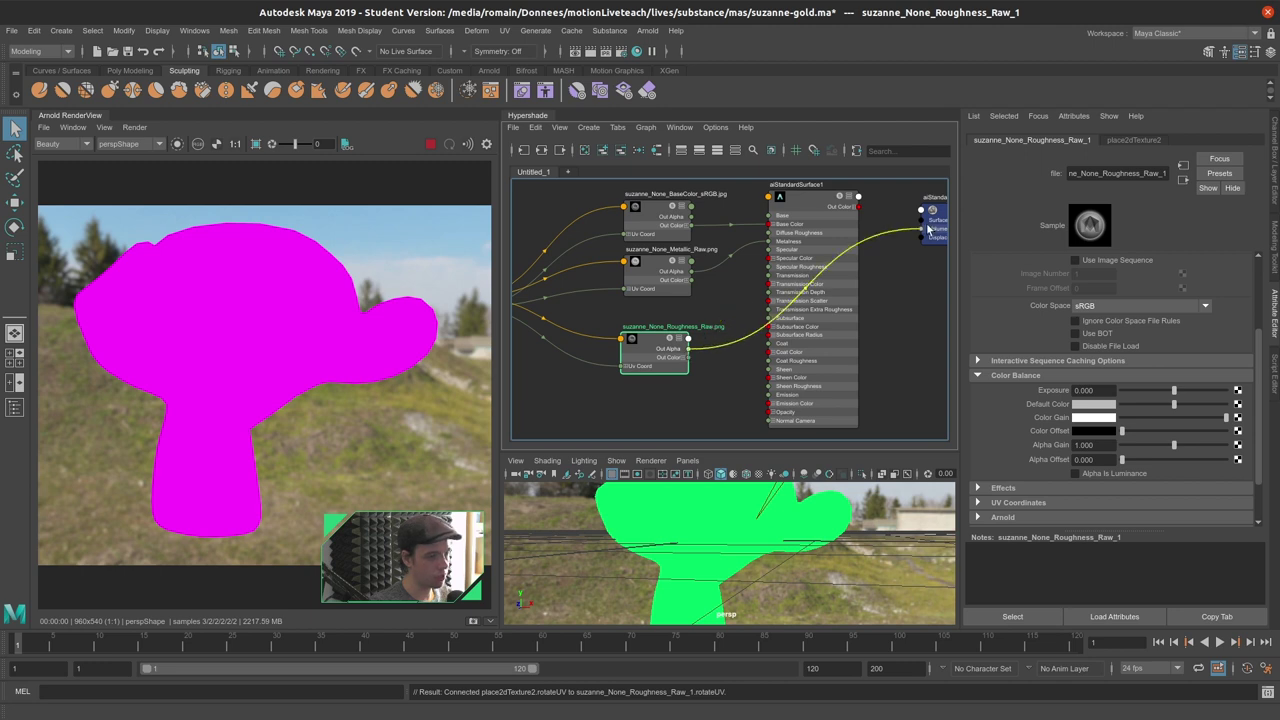
pyautogui.moveTo(732, 300)
pyautogui.mouseDown()
pyautogui.moveTo(770, 292)
pyautogui.moveTo(770, 267)
pyautogui.mouseUp()
pyautogui.moveTo(636, 374); pyautogui.dragTo(635, 362)
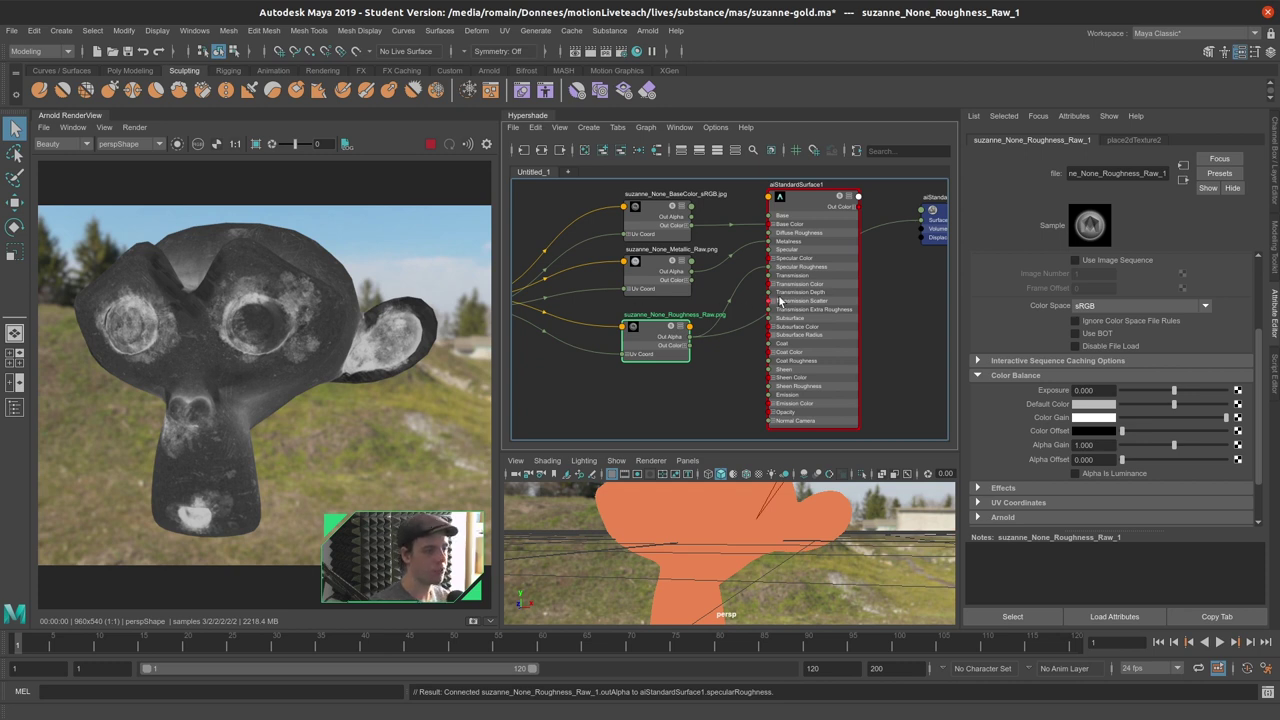
pyautogui.moveTo(685, 338); pyautogui.dragTo(688, 327)
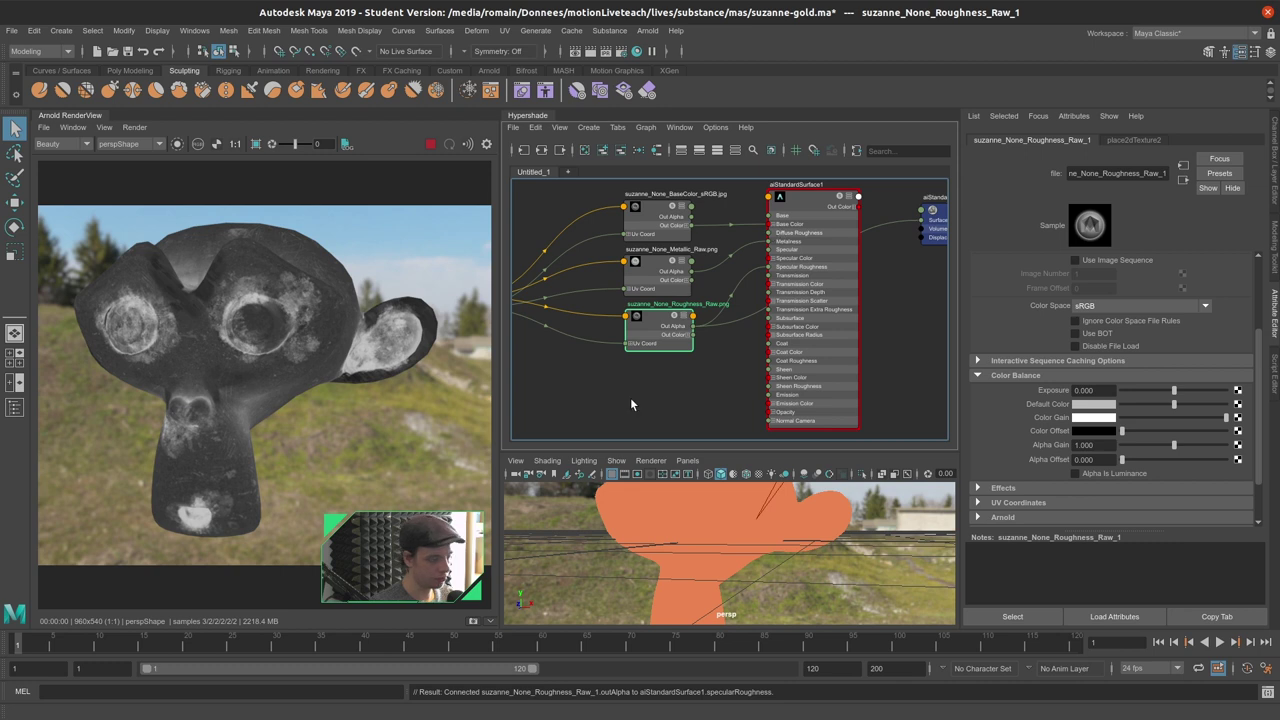
pyautogui.click(692, 381)
pyautogui.press('a')
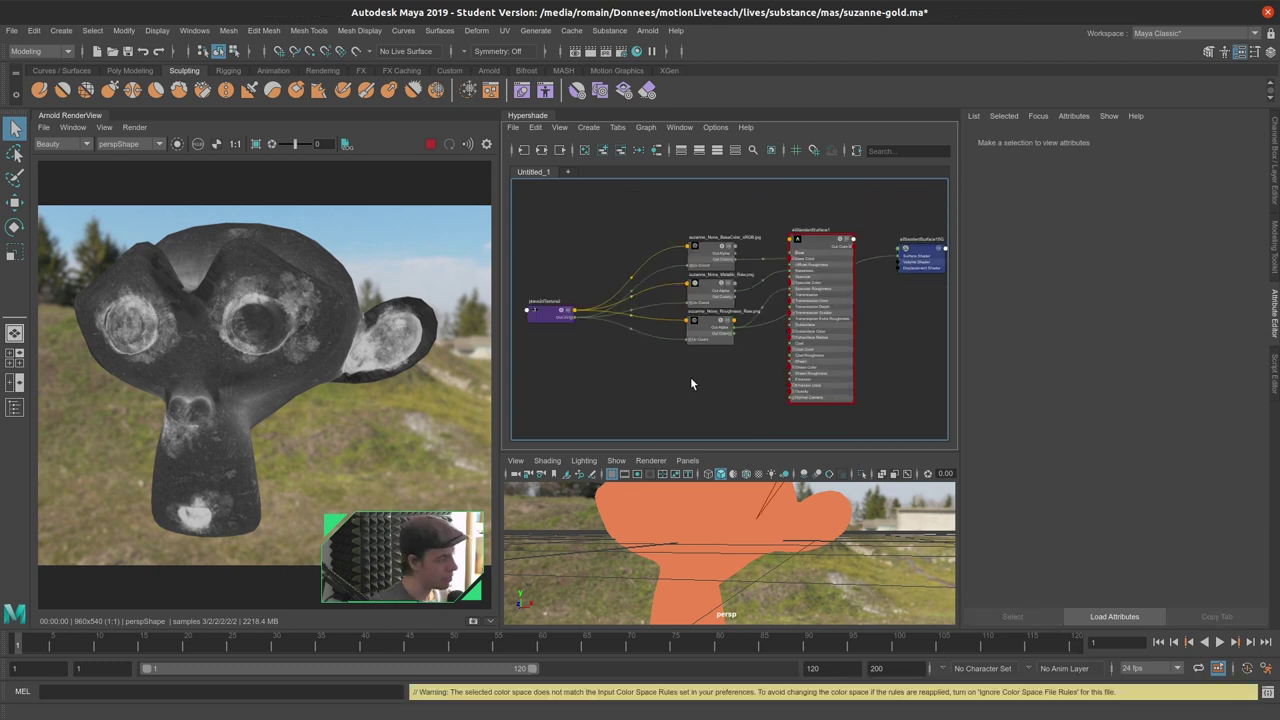
pyautogui.click(715, 342)
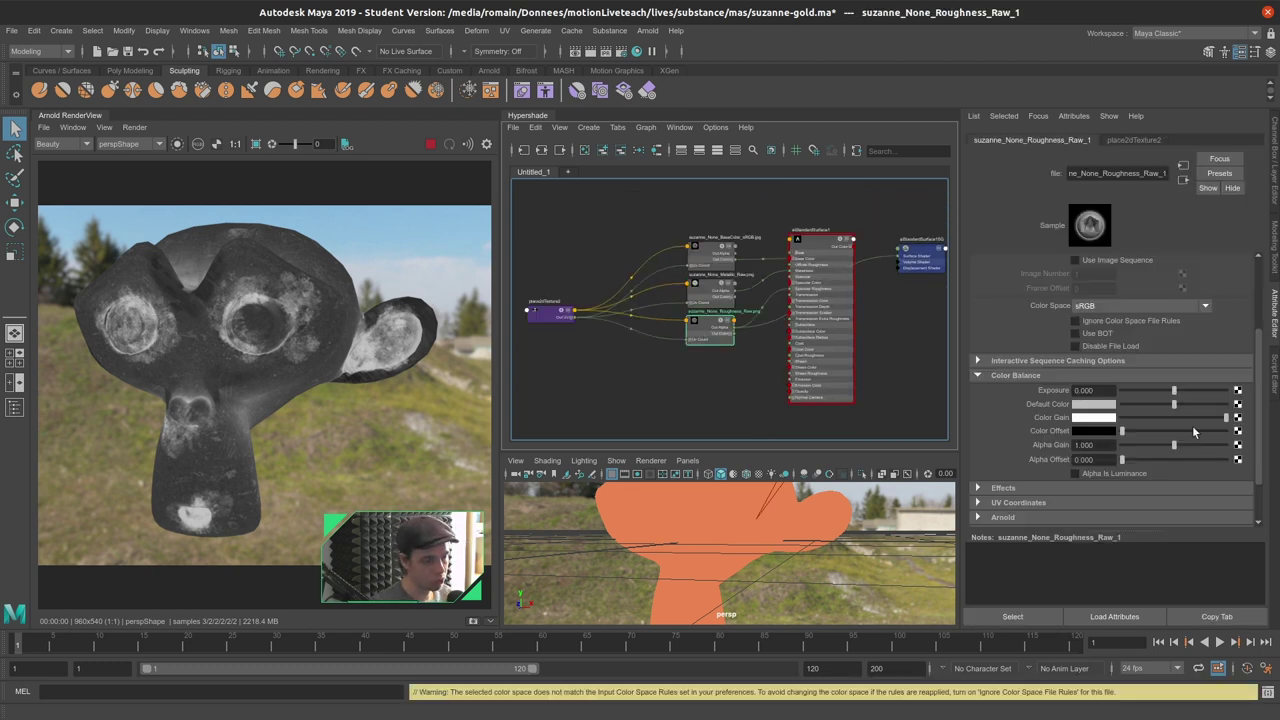
pyautogui.click(1110, 308)
pyautogui.click(1106, 322)
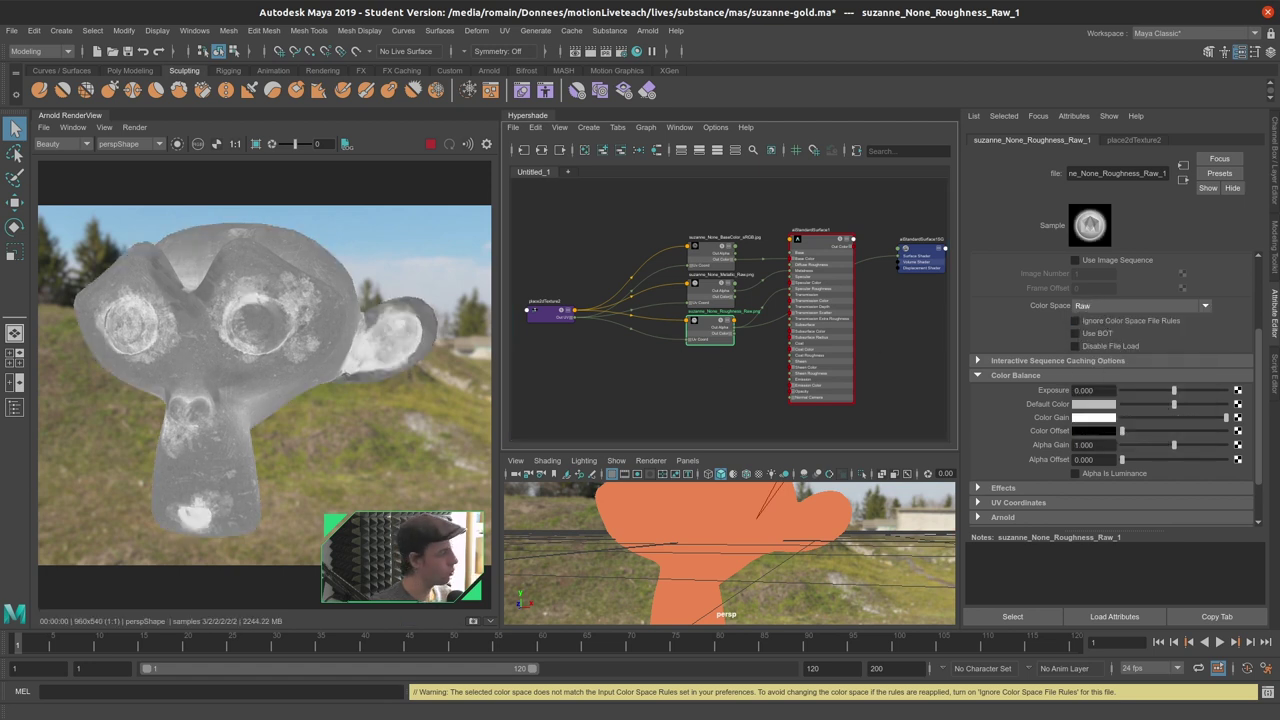
pyautogui.moveTo(458, 321); pyautogui.dragTo(697, 368)
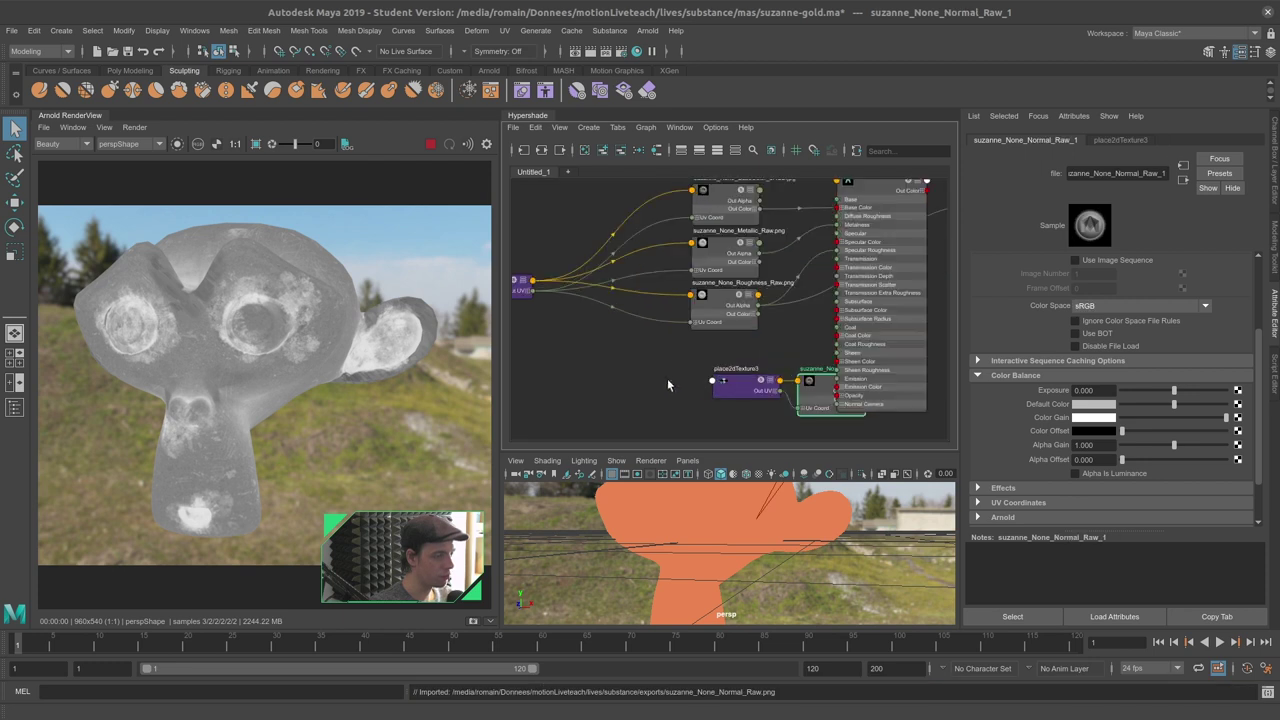
# Replace the normal map's place2dTexture3 with place2dTexture2 and set its Color Space to Raw.
pyautogui.click(717, 387)
pyautogui.press('Delete')
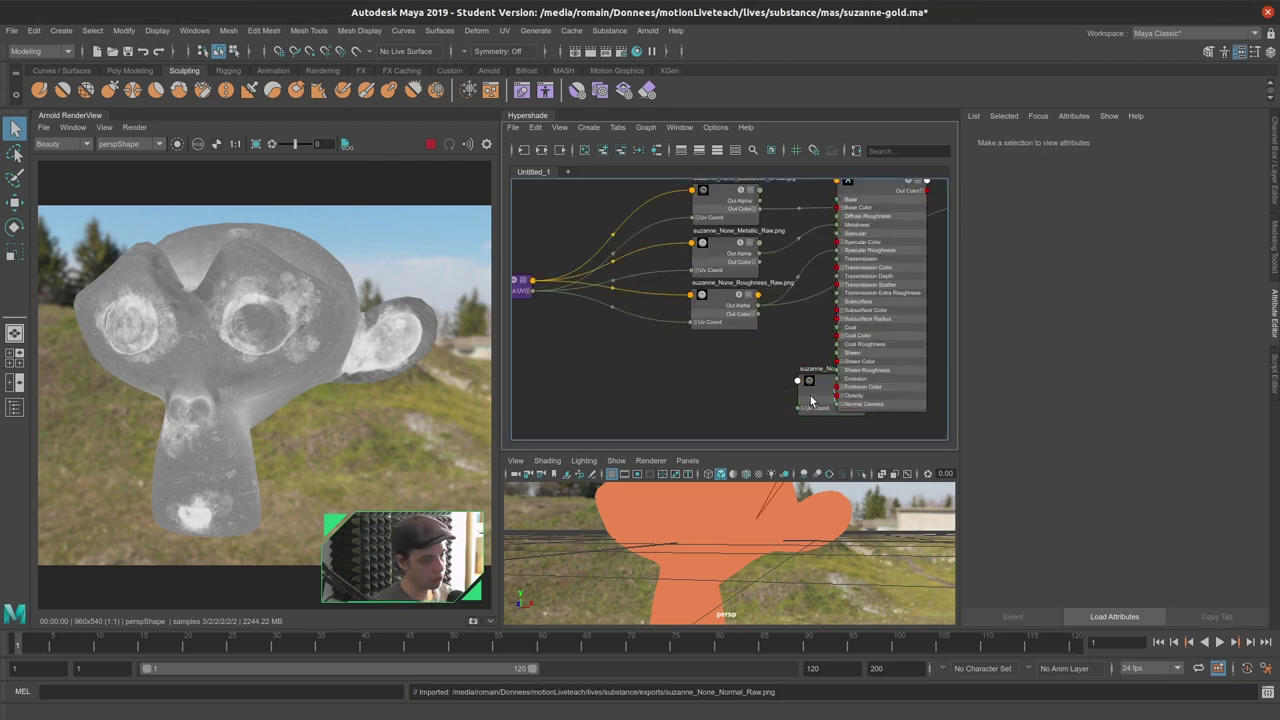
pyautogui.moveTo(810, 397); pyautogui.dragTo(704, 373)
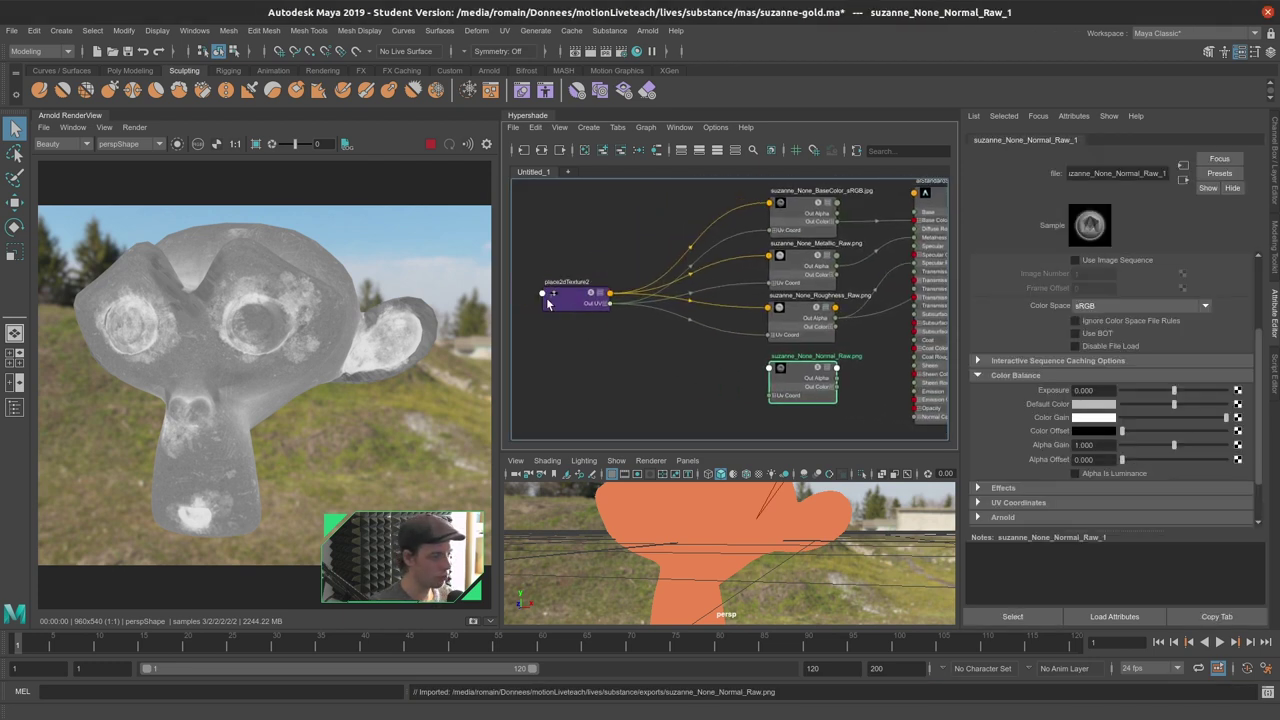
pyautogui.moveTo(781, 371); pyautogui.dragTo(781, 371, button='middle')
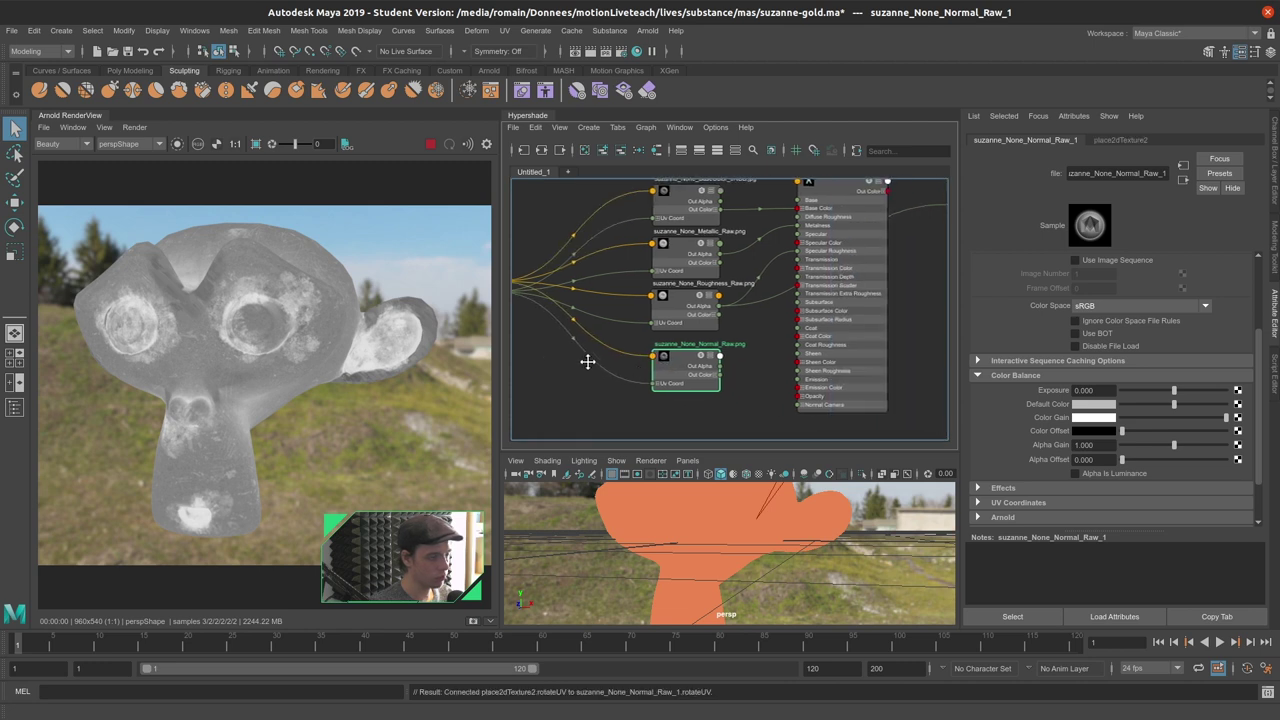
pyautogui.click(1094, 306)
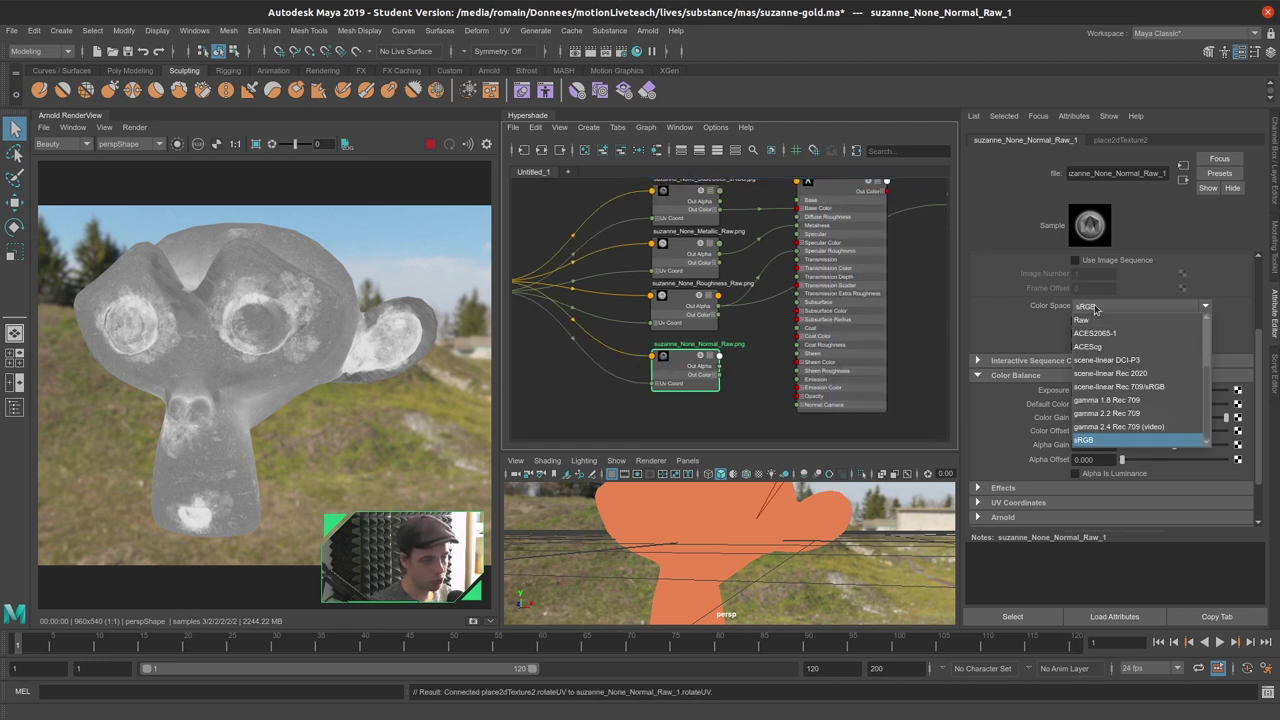
pyautogui.click(1094, 320)
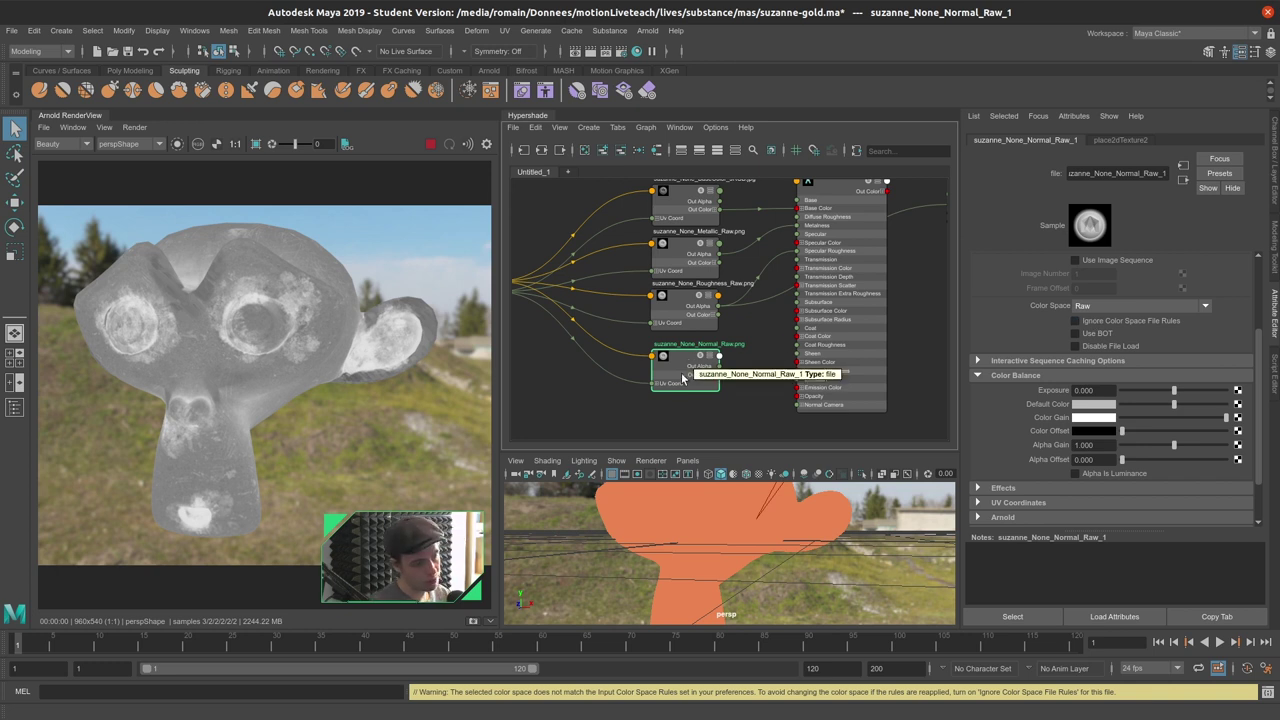
# Plug Normal_Raw's Out Color into aiStandardSurface1's Normal Camera.
pyautogui.scroll(3, 700, 375)
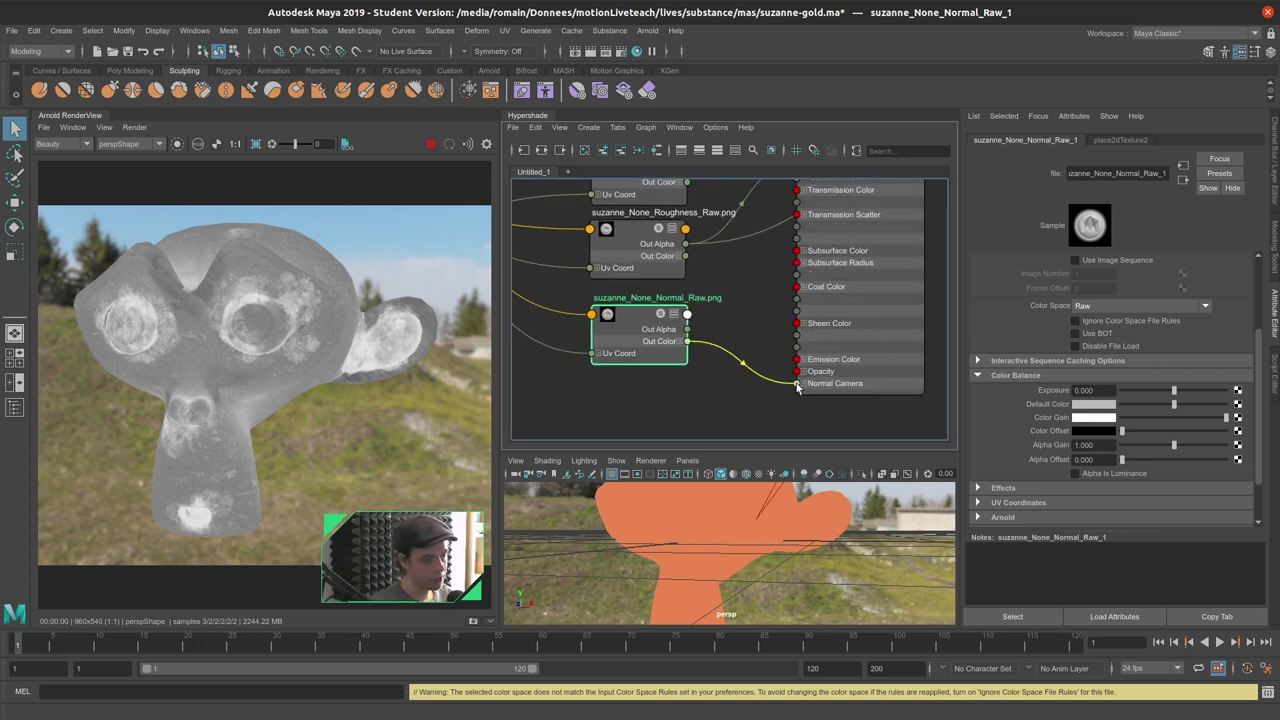
pyautogui.moveTo(735, 377); pyautogui.dragTo(797, 385)
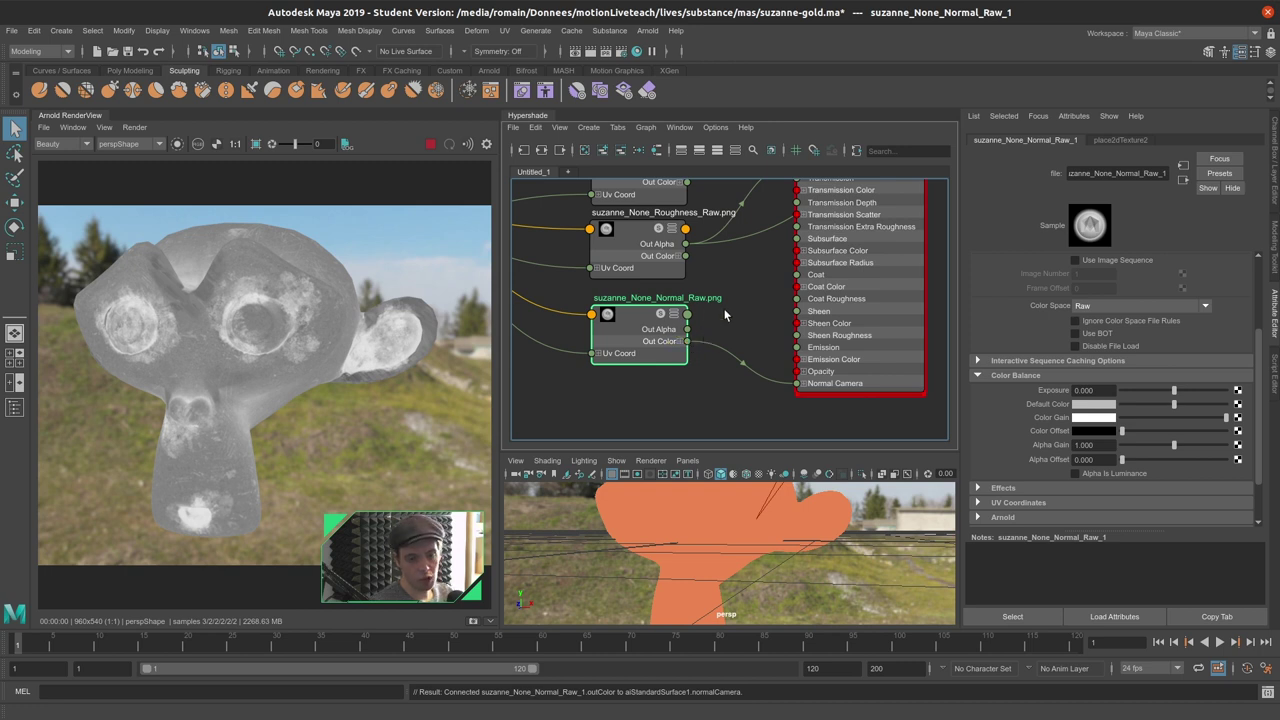
pyautogui.scroll(-3, 725, 315)
pyautogui.scroll(-2, 850, 255)
pyautogui.scroll(4, 850, 255)
pyautogui.scroll(2, 767, 355)
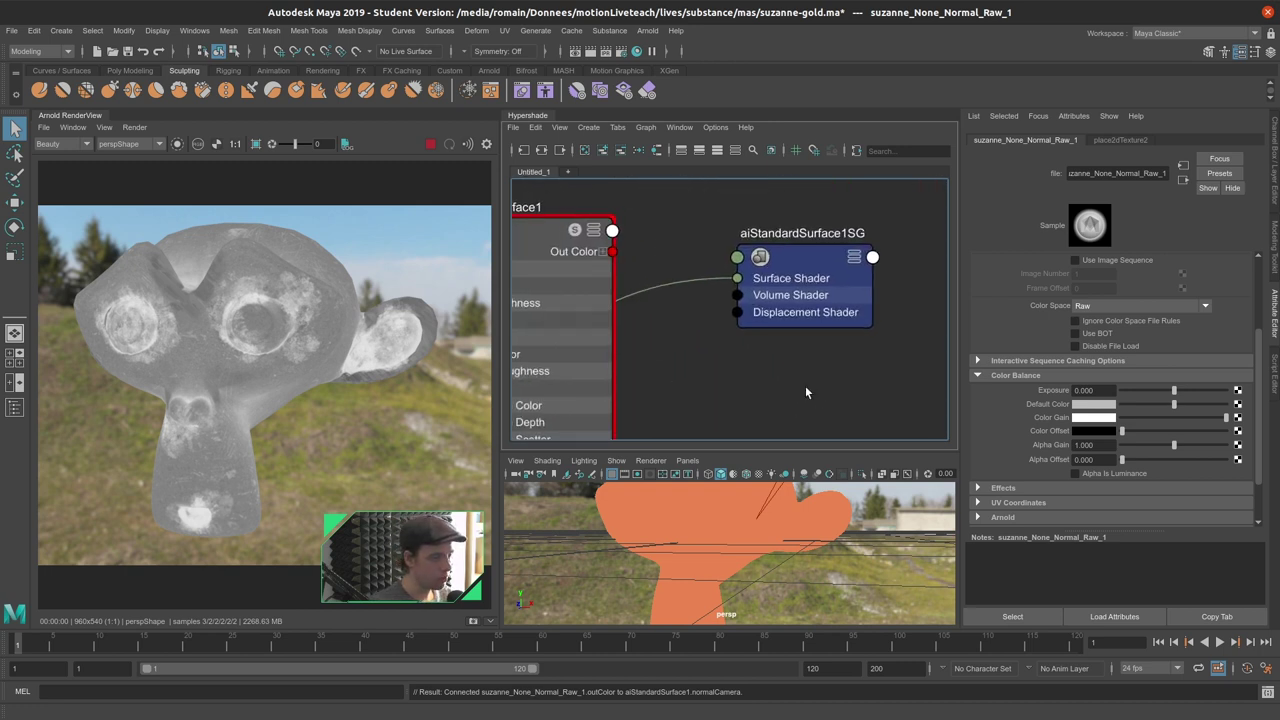
pyautogui.moveTo(614, 257); pyautogui.dragTo(758, 278)
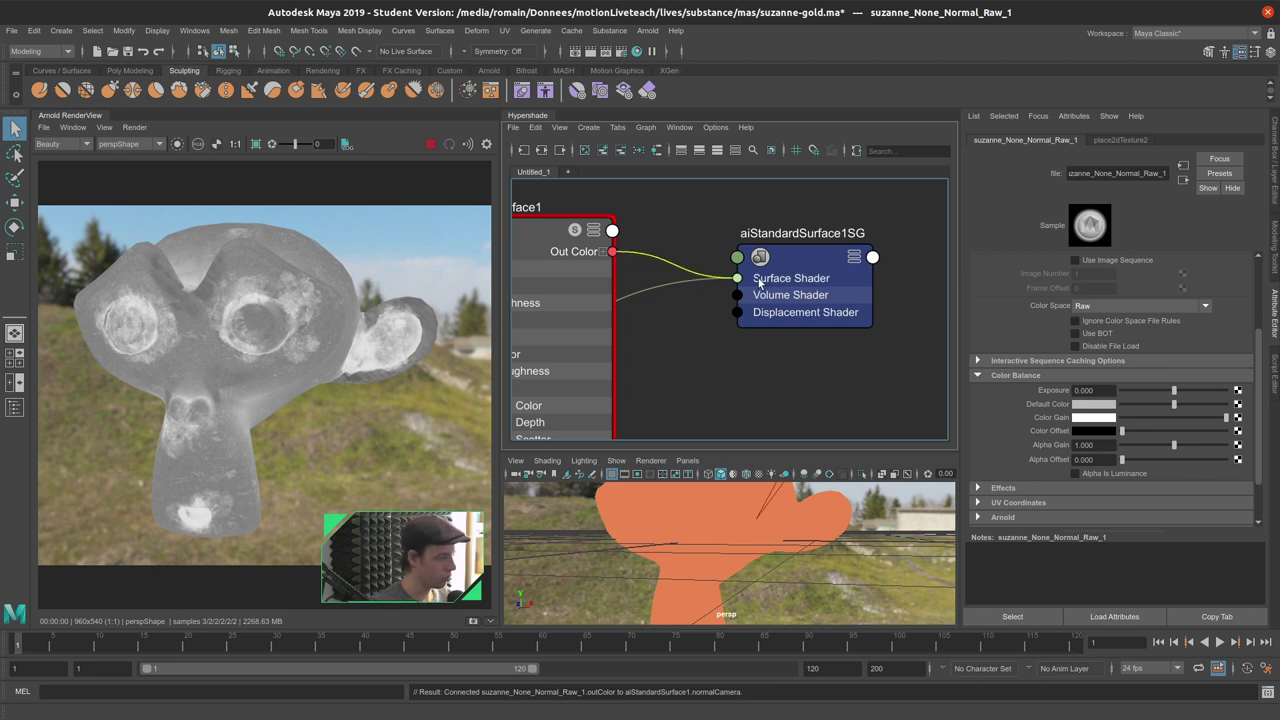
# Connect aiStandardSurface1 Out Color to the SG's Surface Shader and smooth Suzanne's display.
pyautogui.moveTo(758, 278); pyautogui.dragTo(758, 278)
pyautogui.keyDown('alt'); pyautogui.moveTo(295, 369); pyautogui.dragTo(328, 371); pyautogui.keyUp('alt')
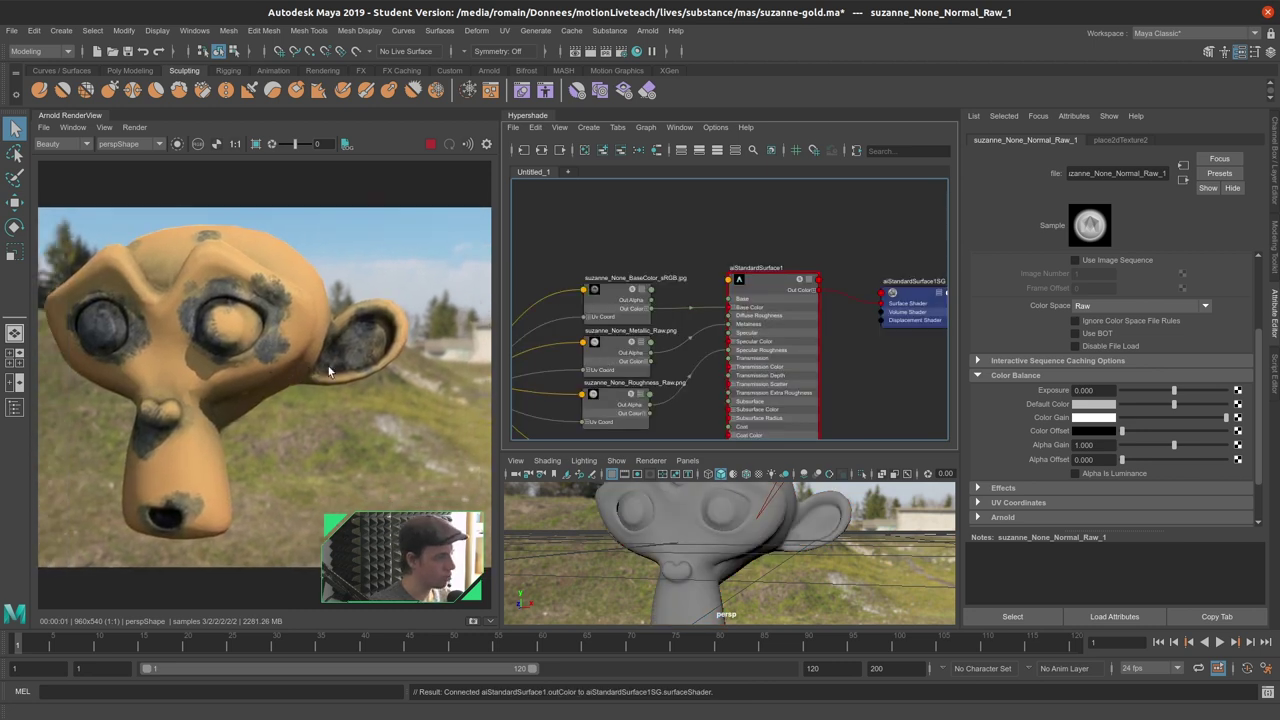
pyautogui.keyDown('alt'); pyautogui.moveTo(661, 483); pyautogui.dragTo(720, 500); pyautogui.keyUp('alt')
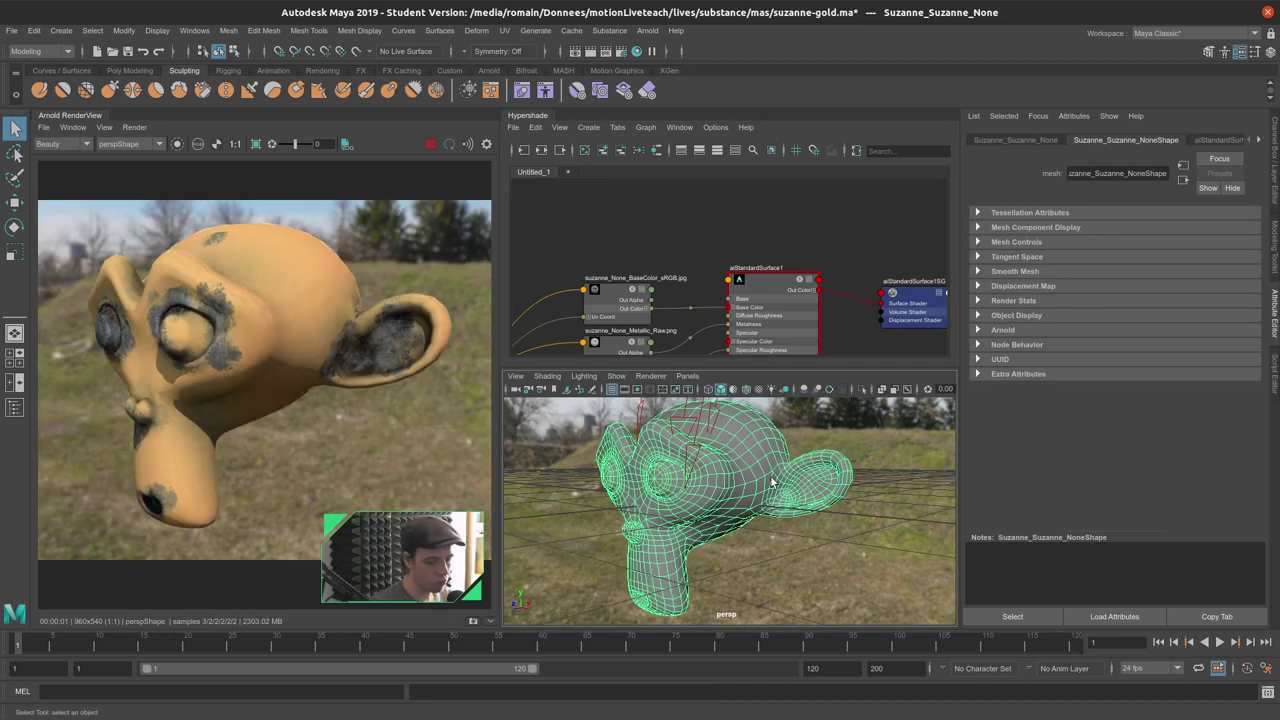
pyautogui.press('3')
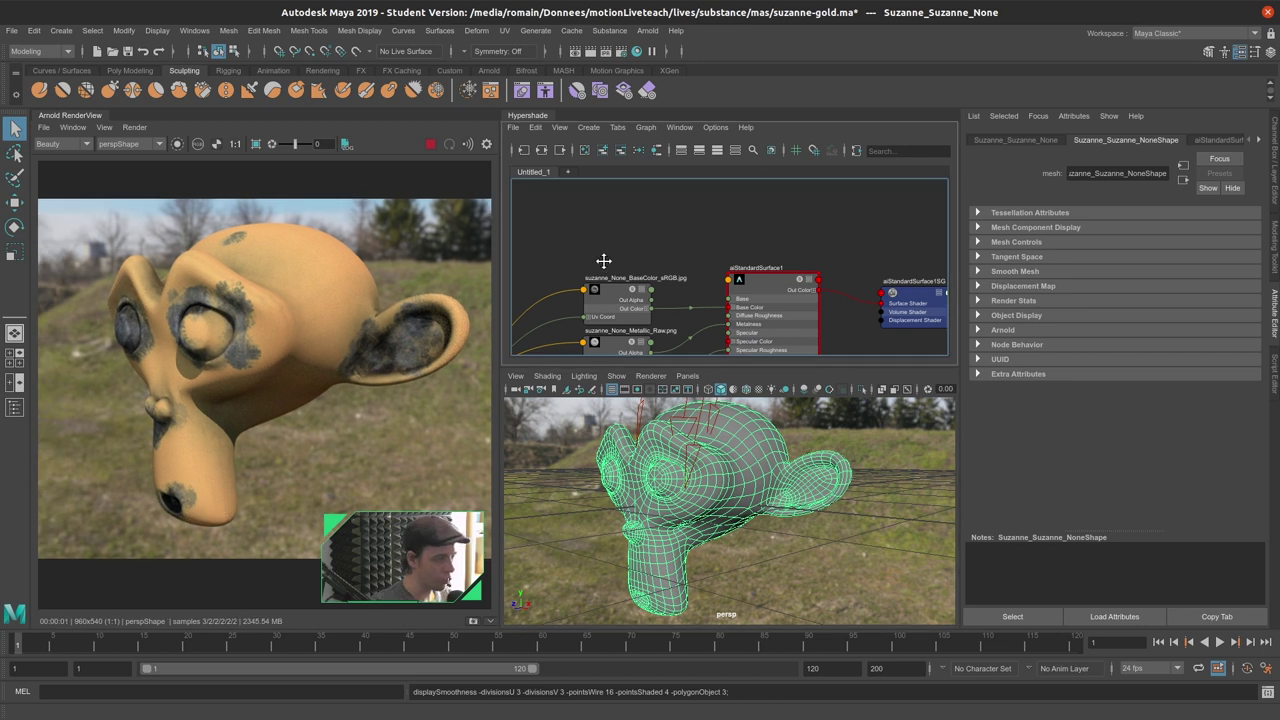
# Feed Roughness_Raw's Out Alpha straight into the Surface Shader to preview it in greyscale.
pyautogui.keyDown('alt'); pyautogui.moveTo(606, 263); pyautogui.dragTo(683, 206, button='middle'); pyautogui.keyUp('alt')
pyautogui.scroll(3, 754, 284)
pyautogui.click(662, 257)
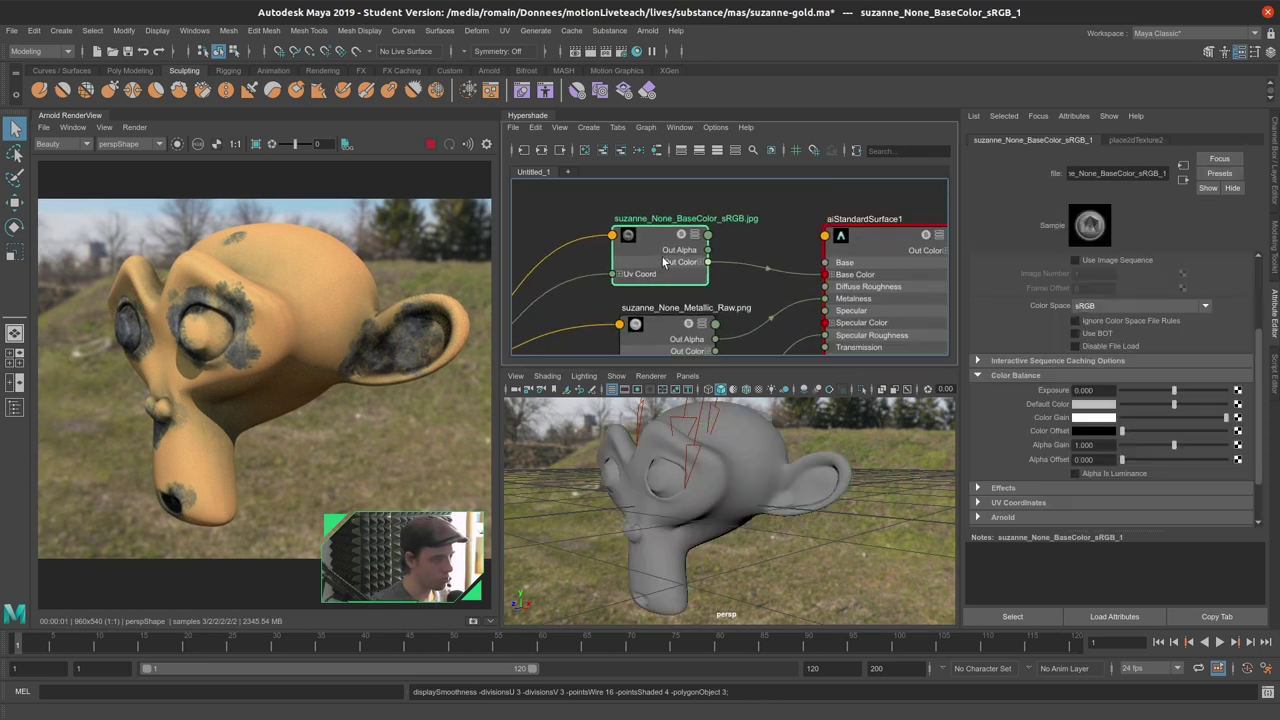
pyautogui.moveTo(646, 329); pyautogui.dragTo(628, 296)
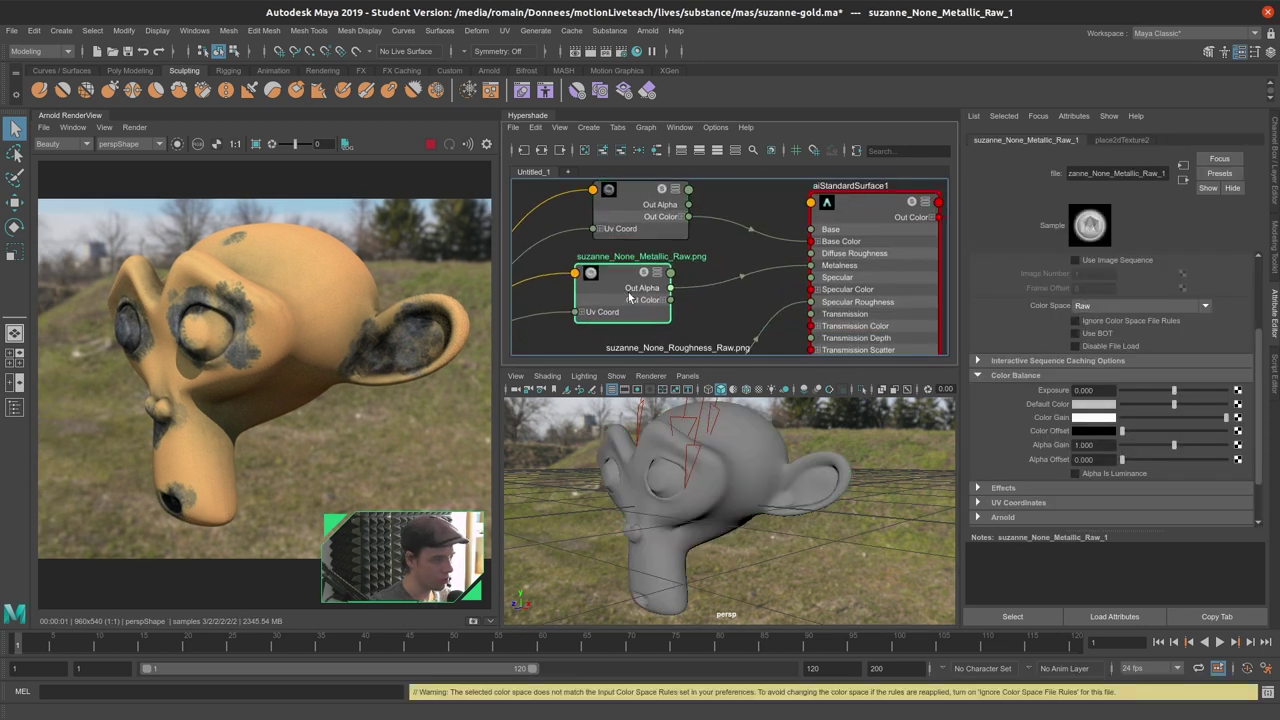
pyautogui.moveTo(699, 301); pyautogui.dragTo(897, 274, button='middle')
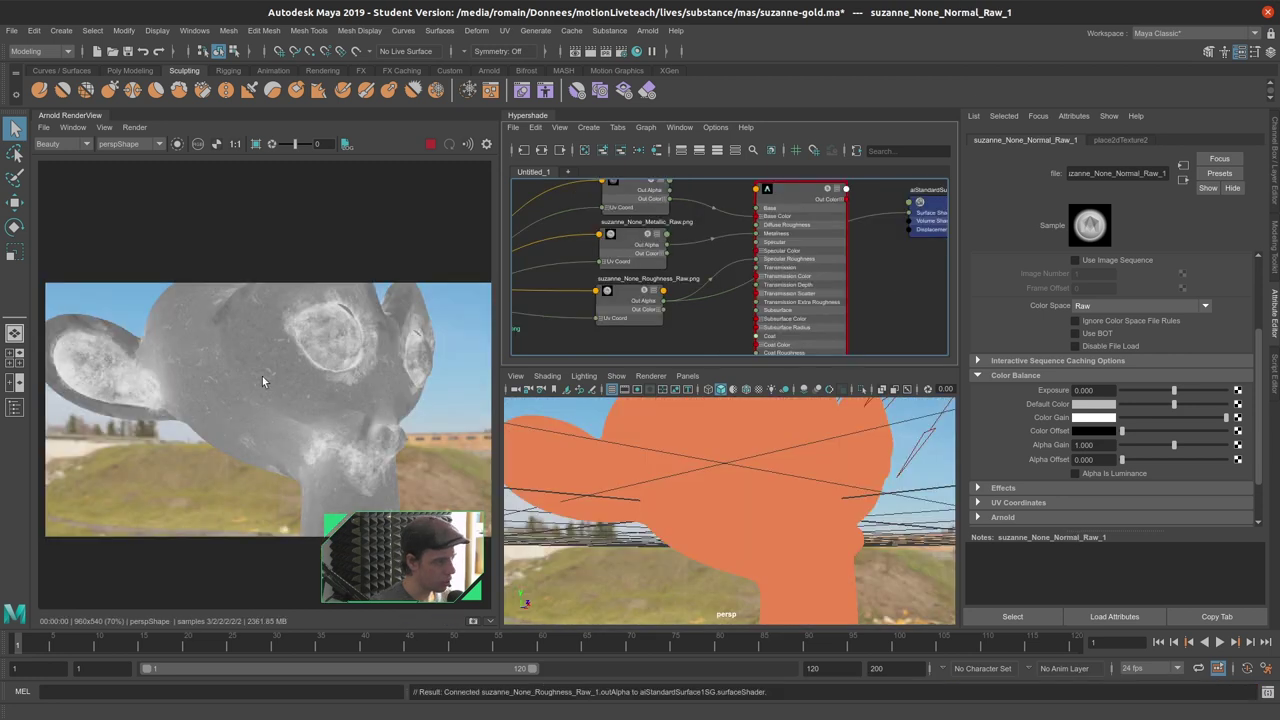
# Delete the Metalness and Base Color connections on aiStandardSurface1.
pyautogui.keyDown('alt'); pyautogui.moveTo(262, 376); pyautogui.dragTo(310, 405, button='middle'); pyautogui.keyUp('alt')
pyautogui.moveTo(670, 480)
pyautogui.keyDown('alt'); pyautogui.mouseDown()
pyautogui.moveTo(620, 517)
pyautogui.moveTo(543, 500)
pyautogui.moveTo(700, 331)
pyautogui.mouseUp(); pyautogui.keyUp('alt')
pyautogui.click(717, 242)
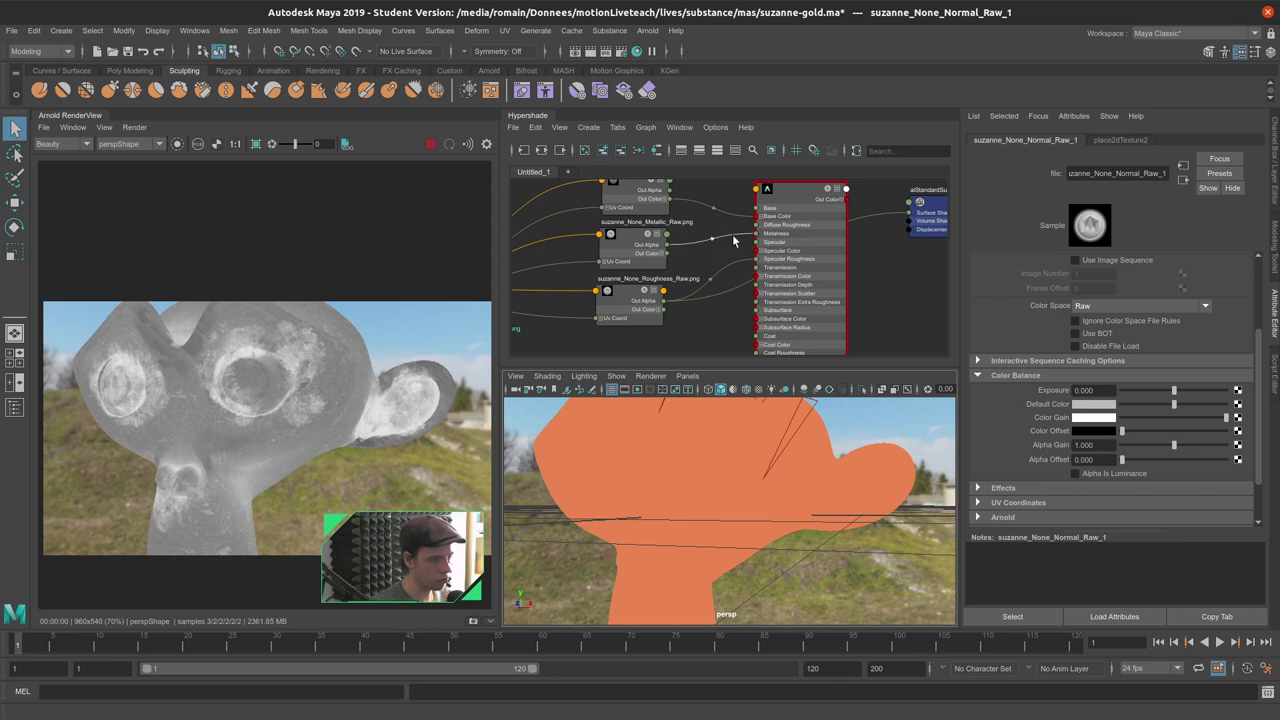
pyautogui.press('Delete')
pyautogui.click(737, 209)
pyautogui.press('Delete')
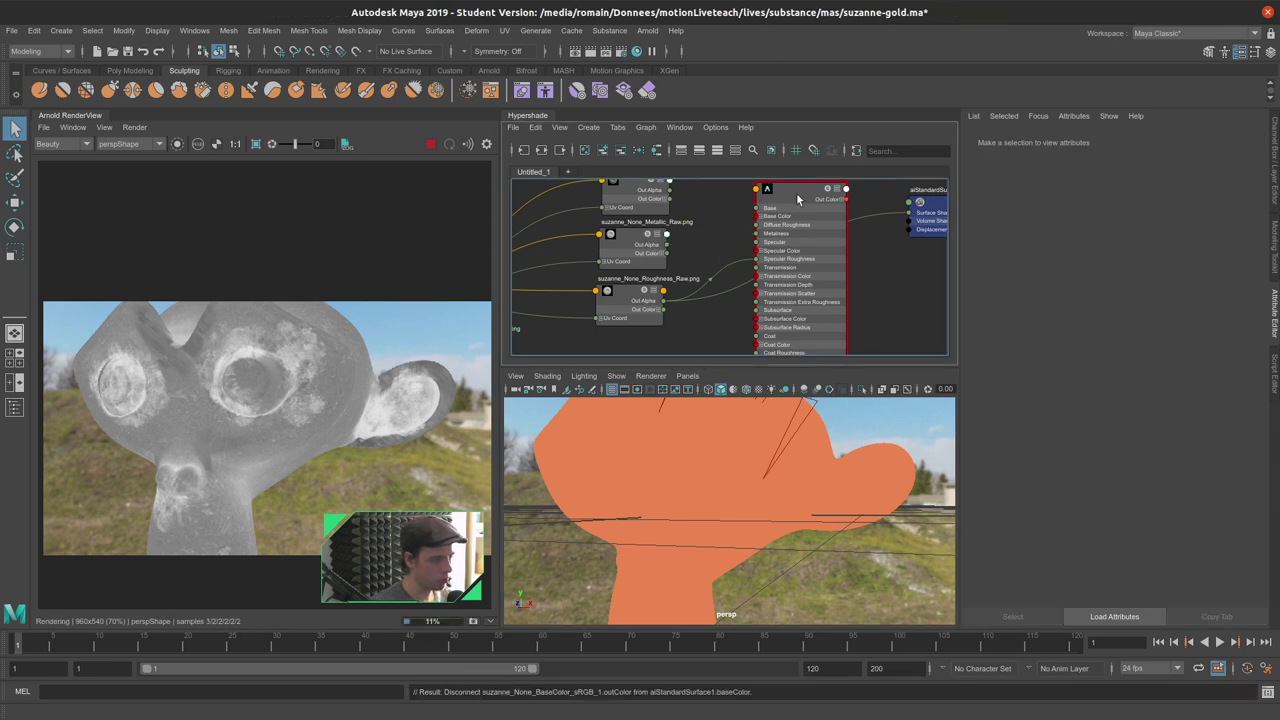
# Replace the roughness preview with aiStandardSurface1's Out Color on the shading group.
pyautogui.click(805, 207)
pyautogui.scroll(5, 1101, 300)
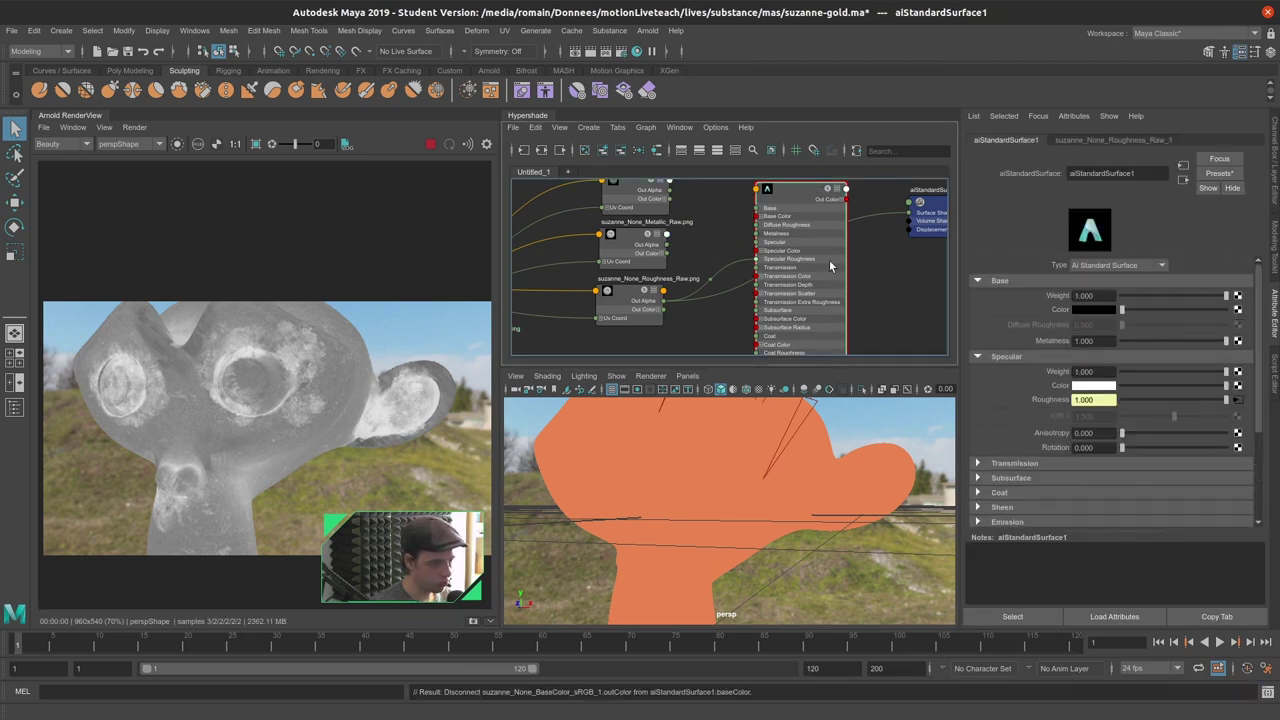
pyautogui.click(896, 220)
pyautogui.press('Delete')
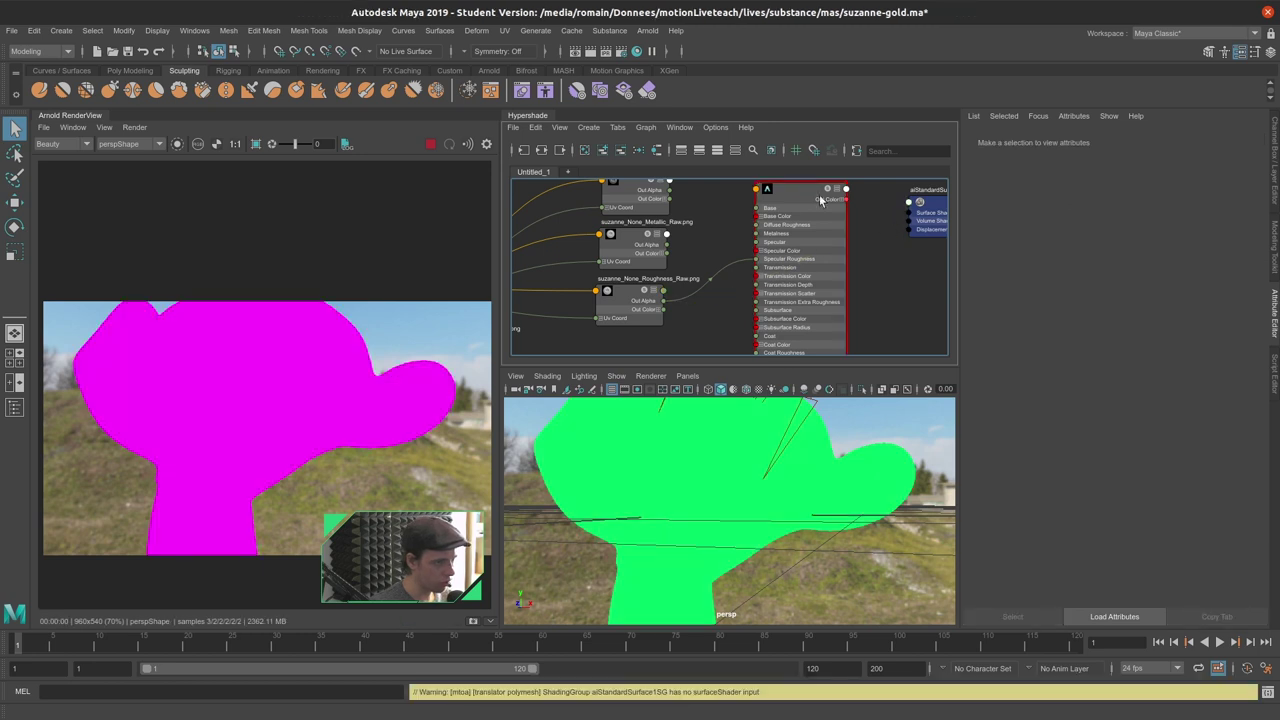
pyautogui.moveTo(846, 199); pyautogui.dragTo(910, 213)
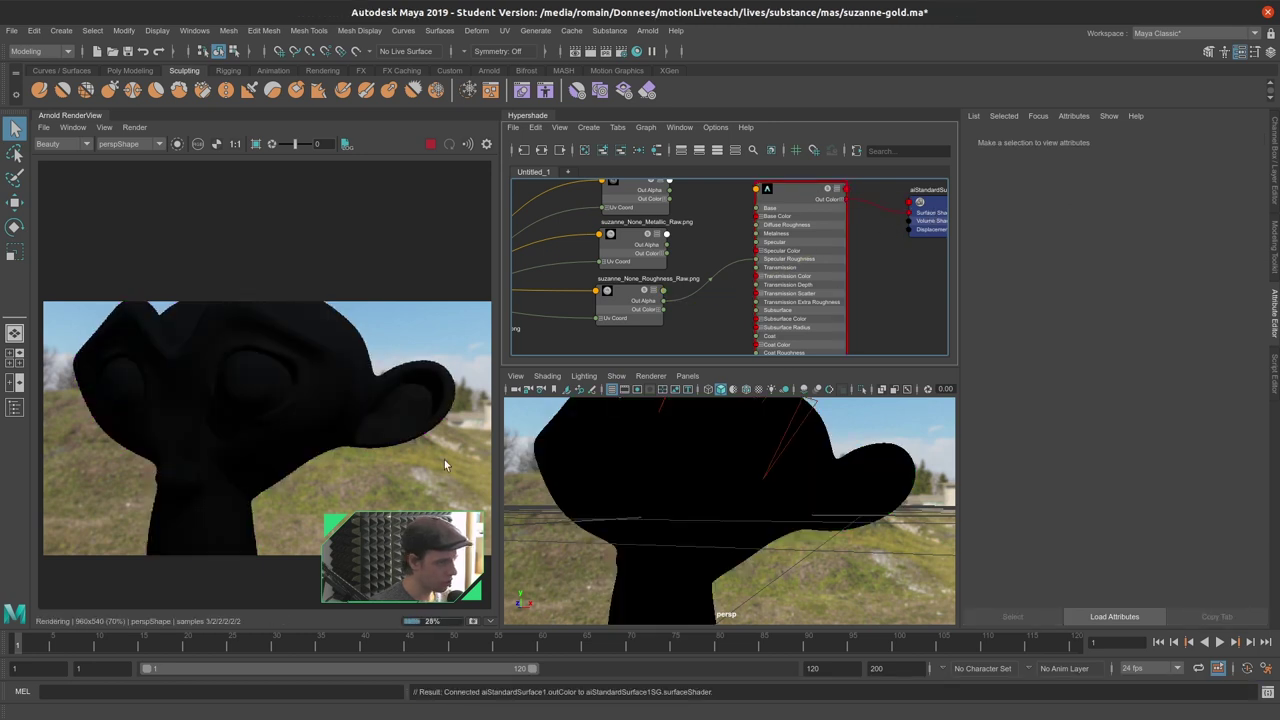
pyautogui.scroll(2, 768, 297)
pyautogui.moveTo(646, 477)
pyautogui.keyDown('alt'); pyautogui.mouseDown()
pyautogui.moveTo(660, 508)
pyautogui.moveTo(742, 430)
pyautogui.mouseUp(); pyautogui.keyUp('alt')
# Try the Roughness red channel, then its alpha, as the Specular Roughness input.
pyautogui.moveTo(612, 319); pyautogui.dragTo(790, 247)
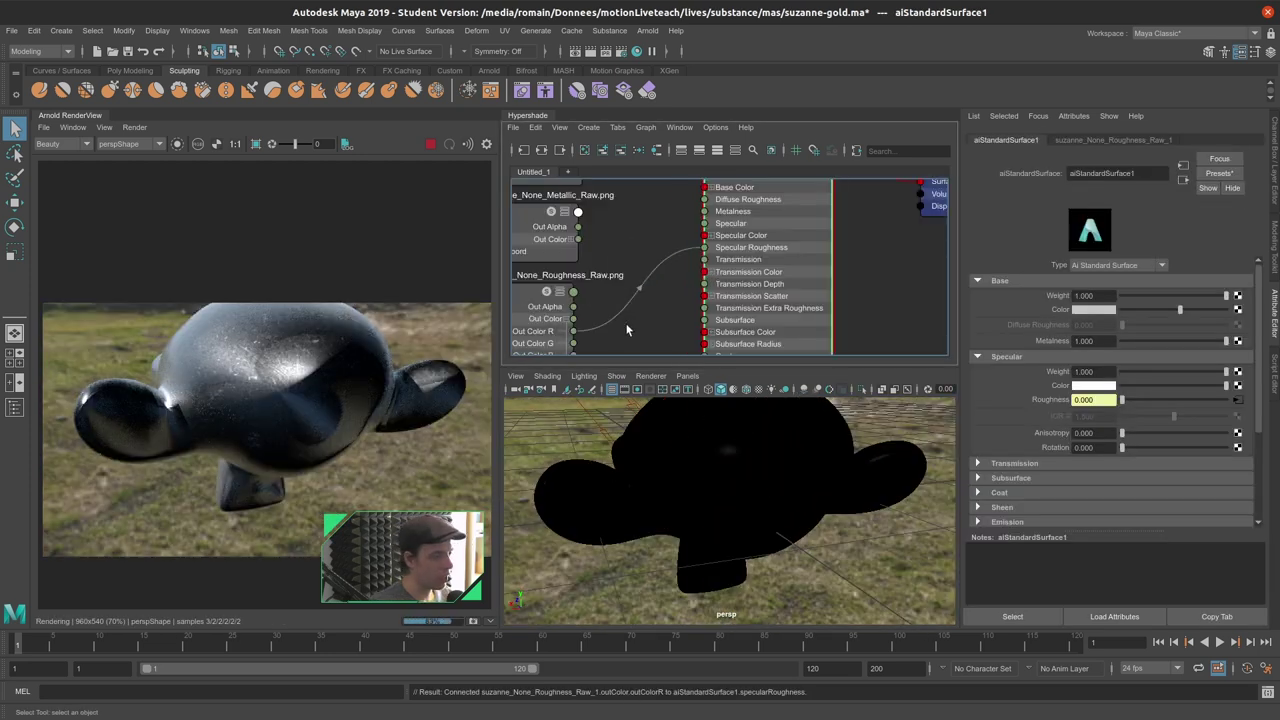
pyautogui.click(602, 288)
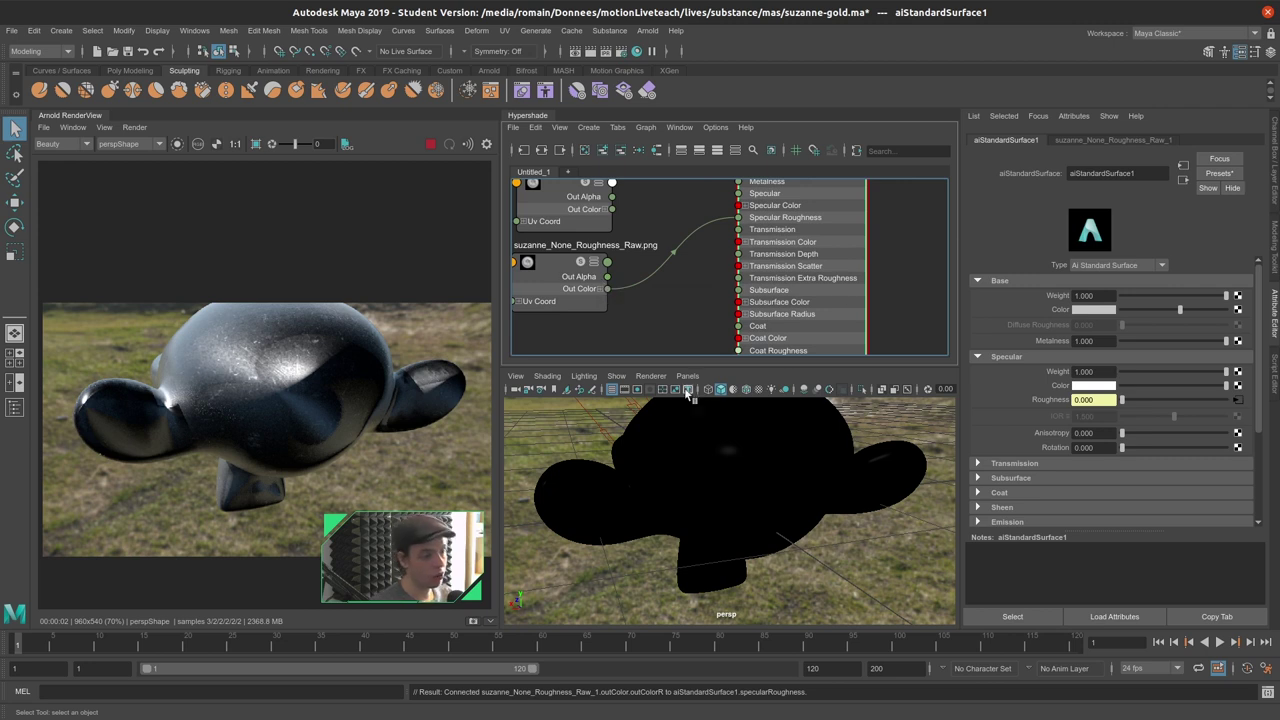
pyautogui.moveTo(690, 362); pyautogui.dragTo(690, 447)
pyautogui.scroll(-2, 681, 353)
pyautogui.keyDown('alt'); pyautogui.moveTo(681, 353); pyautogui.dragTo(654, 374, button='middle'); pyautogui.keyUp('alt')
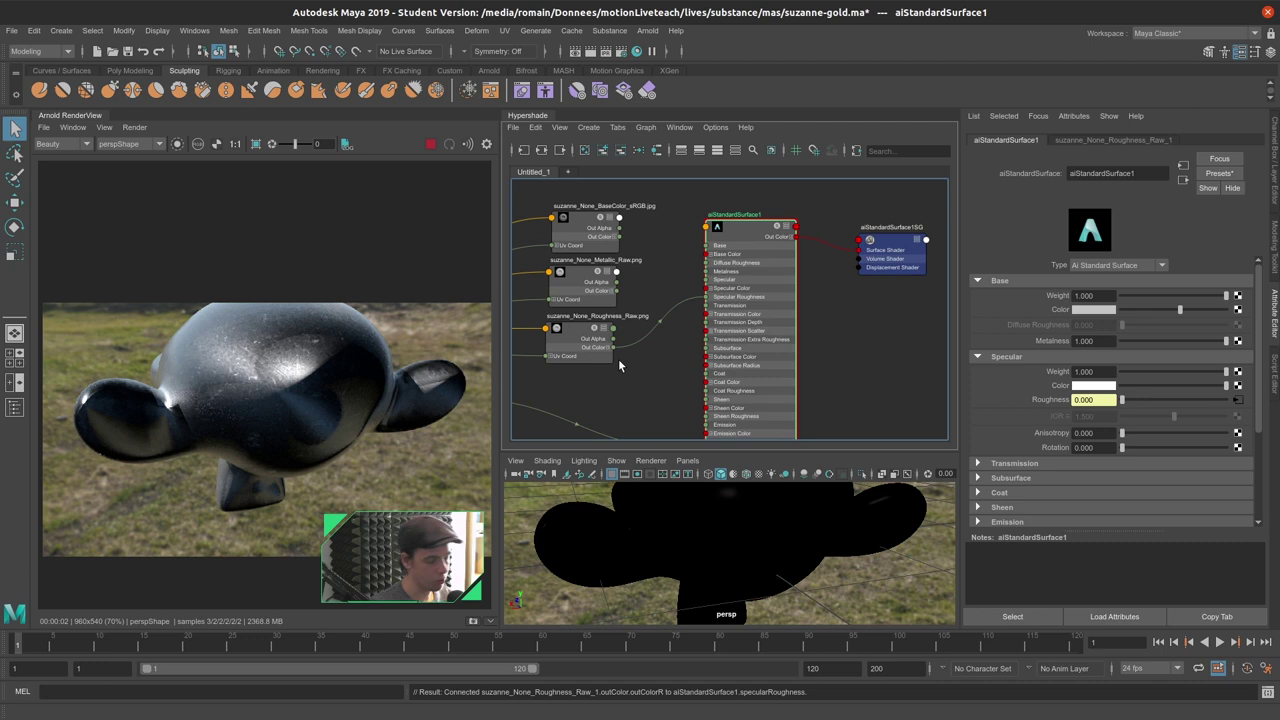
pyautogui.moveTo(613, 339); pyautogui.dragTo(858, 249)
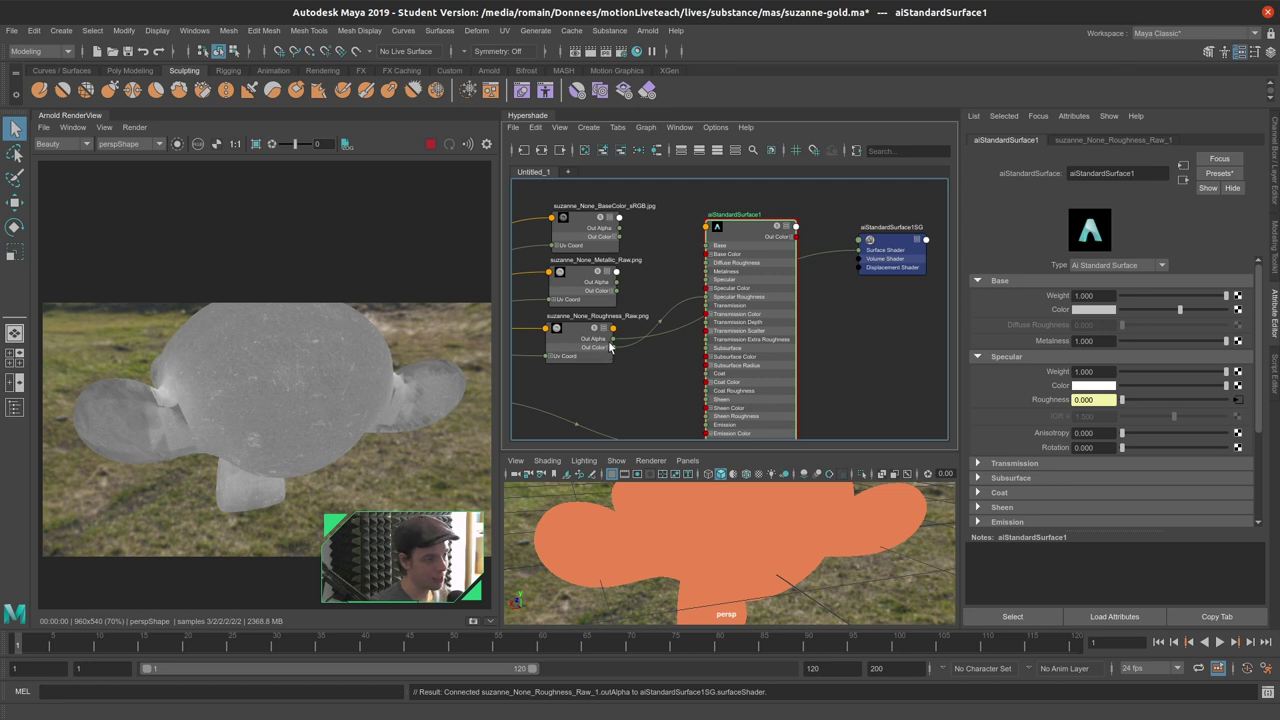
pyautogui.moveTo(632, 357); pyautogui.dragTo(746, 308)
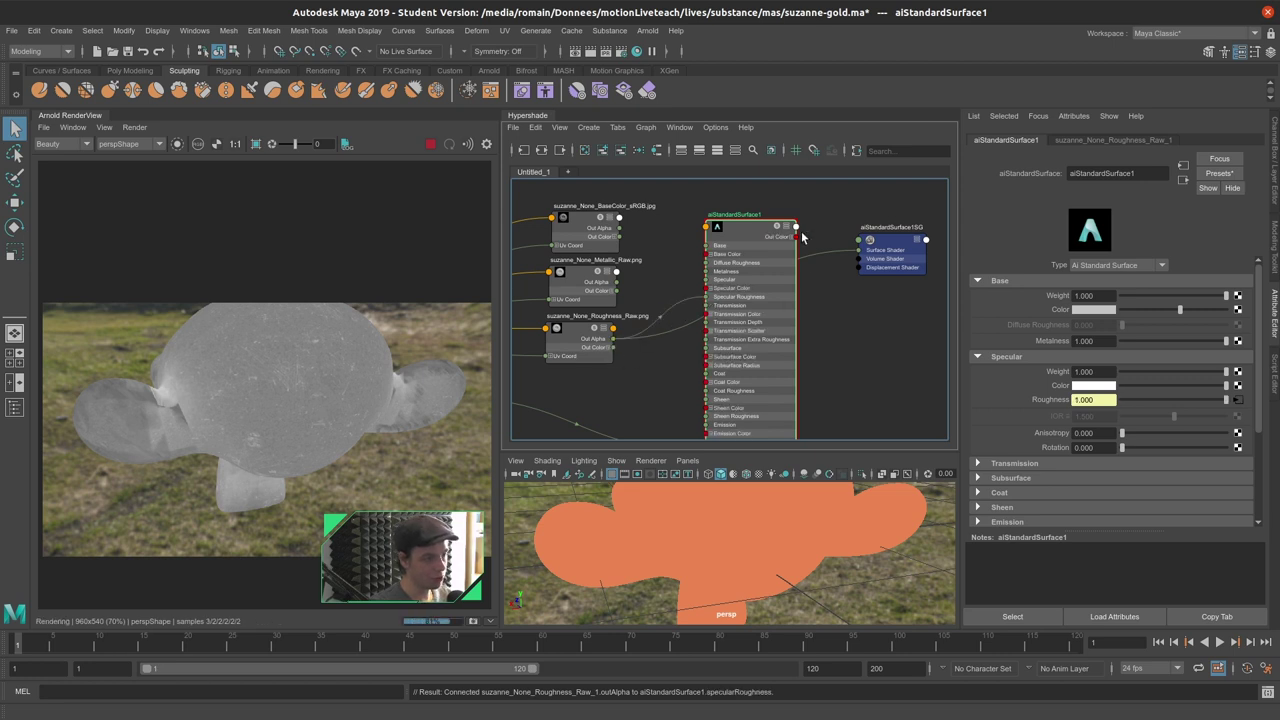
# Restore the shader-to-SG link and drive Specular Roughness from the Roughness red channel.
pyautogui.moveTo(797, 236); pyautogui.dragTo(858, 249)
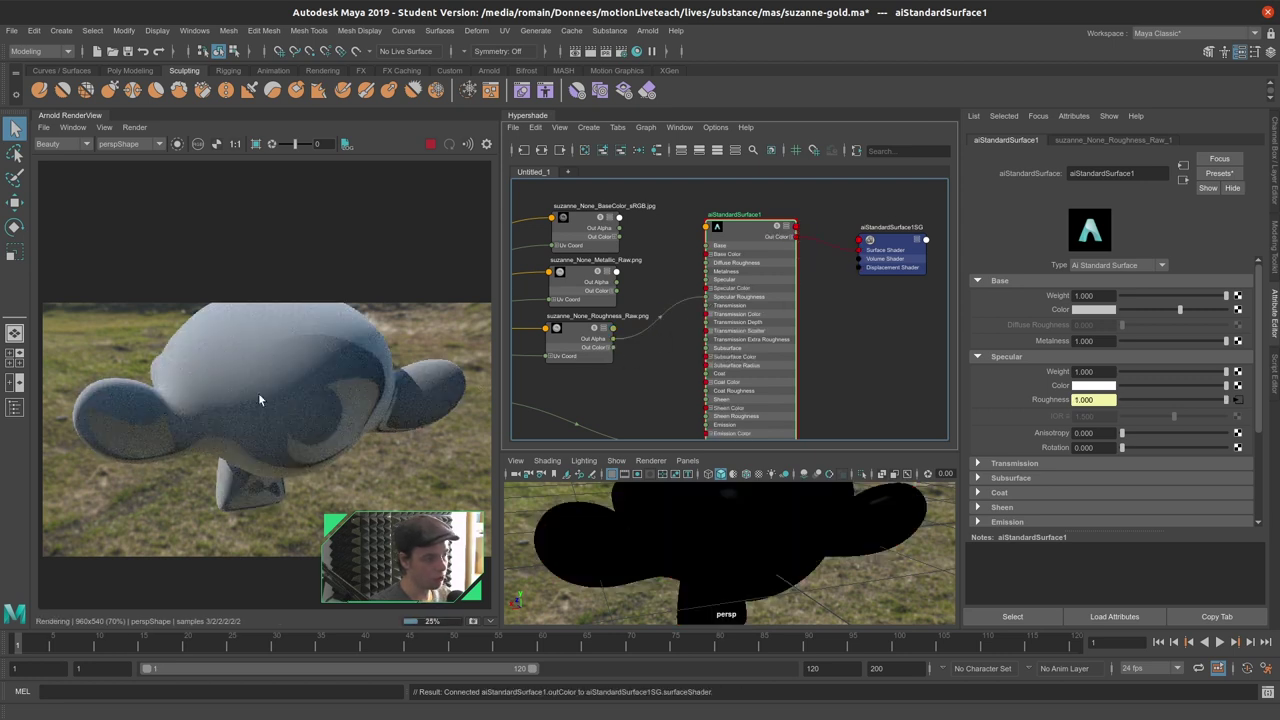
pyautogui.scroll(3, 619, 397)
pyautogui.click(603, 328)
pyautogui.moveTo(609, 340); pyautogui.dragTo(741, 257)
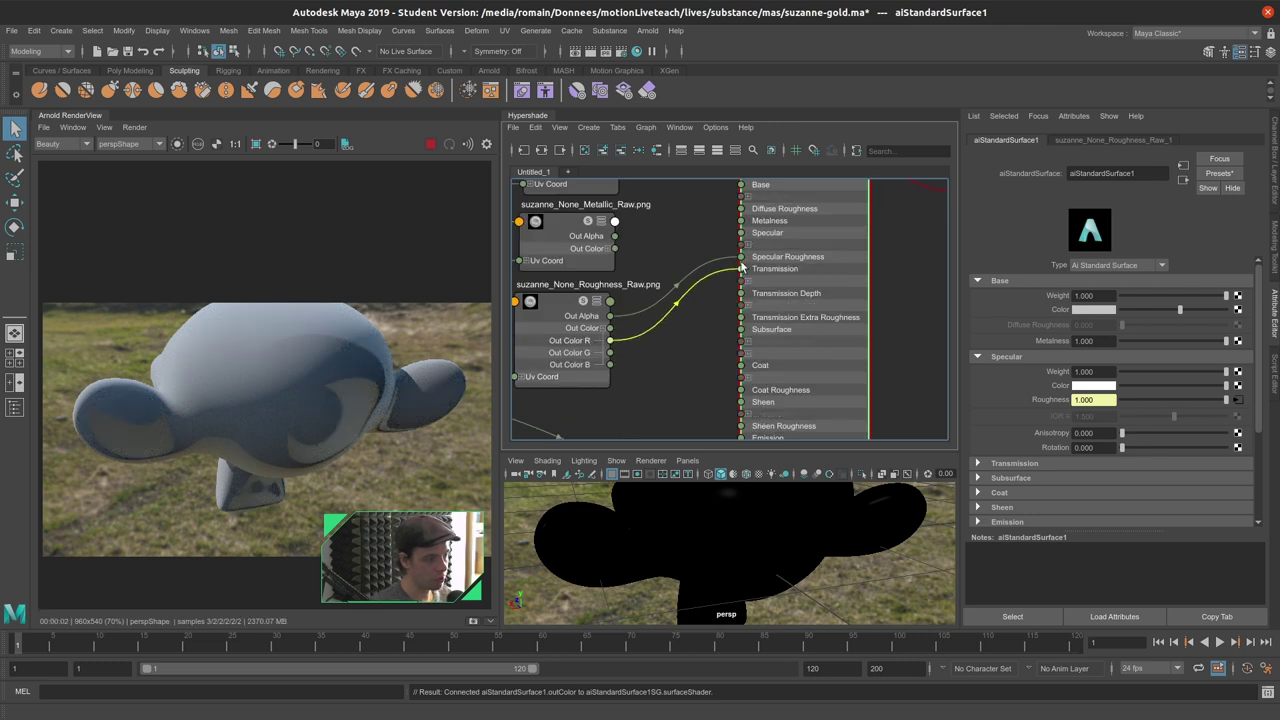
pyautogui.click(660, 325)
pyautogui.click(585, 290)
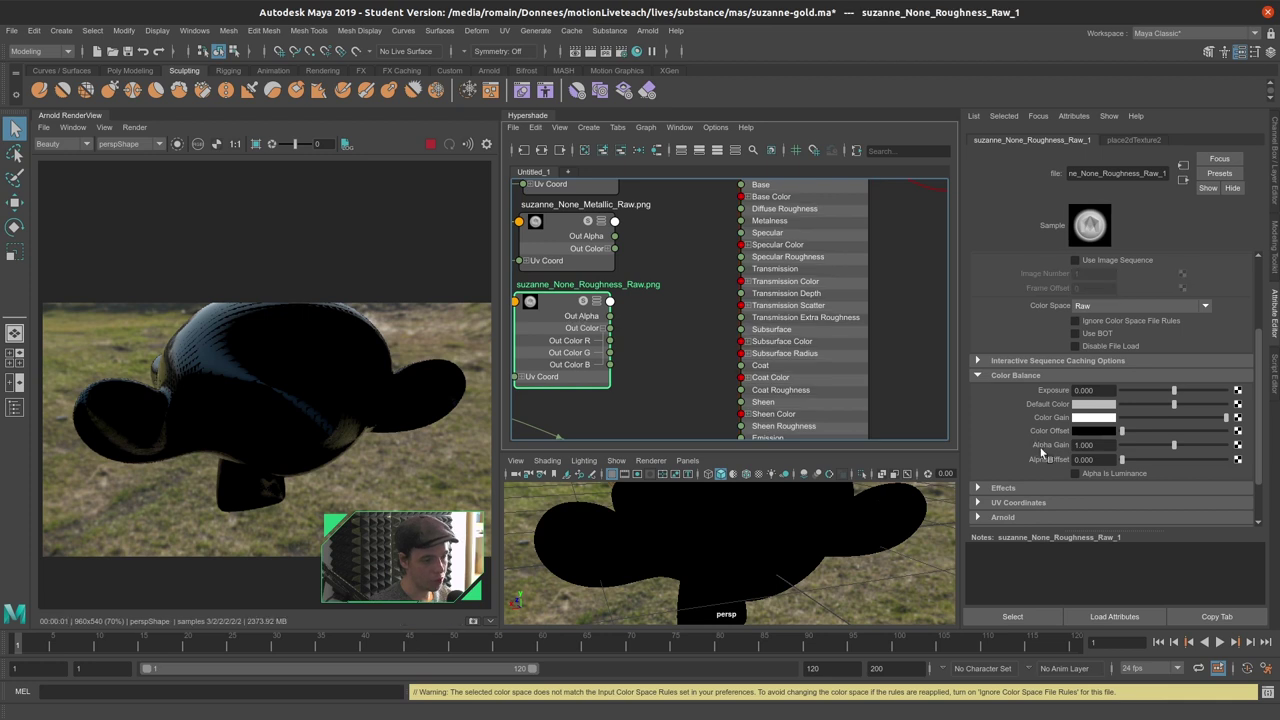
# Make Roughness alpha come from luminance and plug it into Specular Roughness.
pyautogui.click(1075, 474)
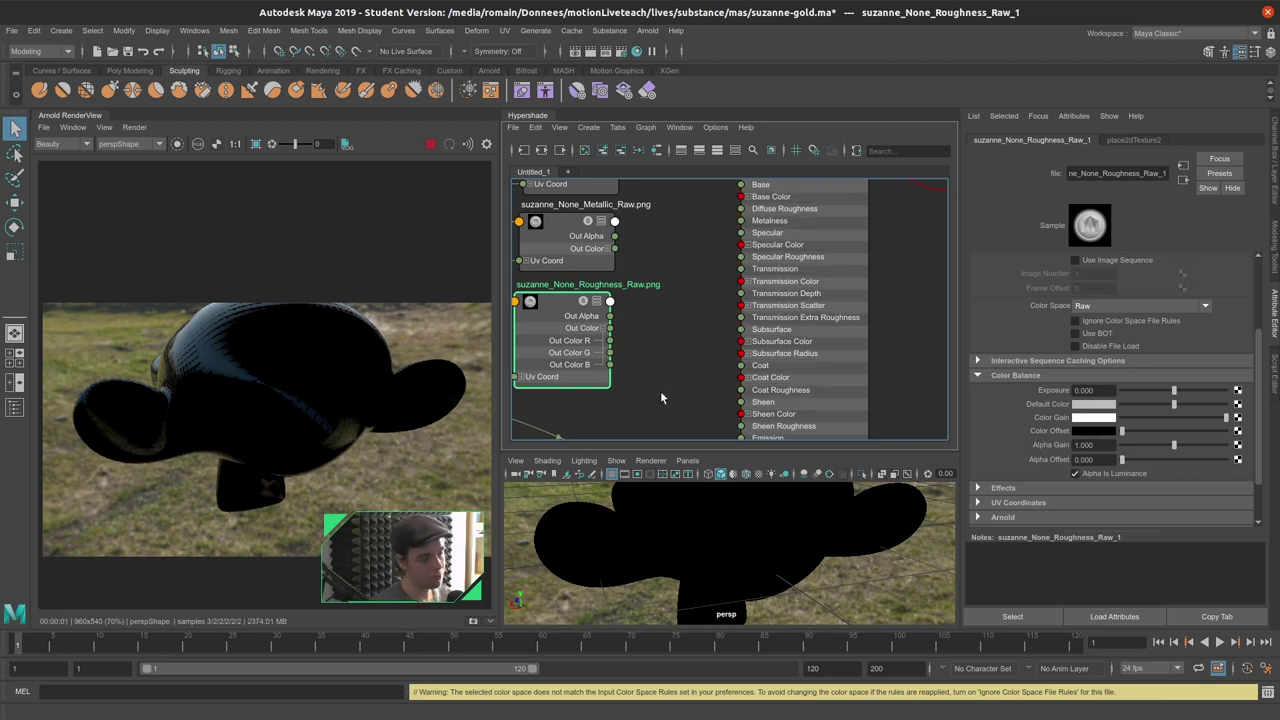
pyautogui.moveTo(611, 316); pyautogui.dragTo(740, 257)
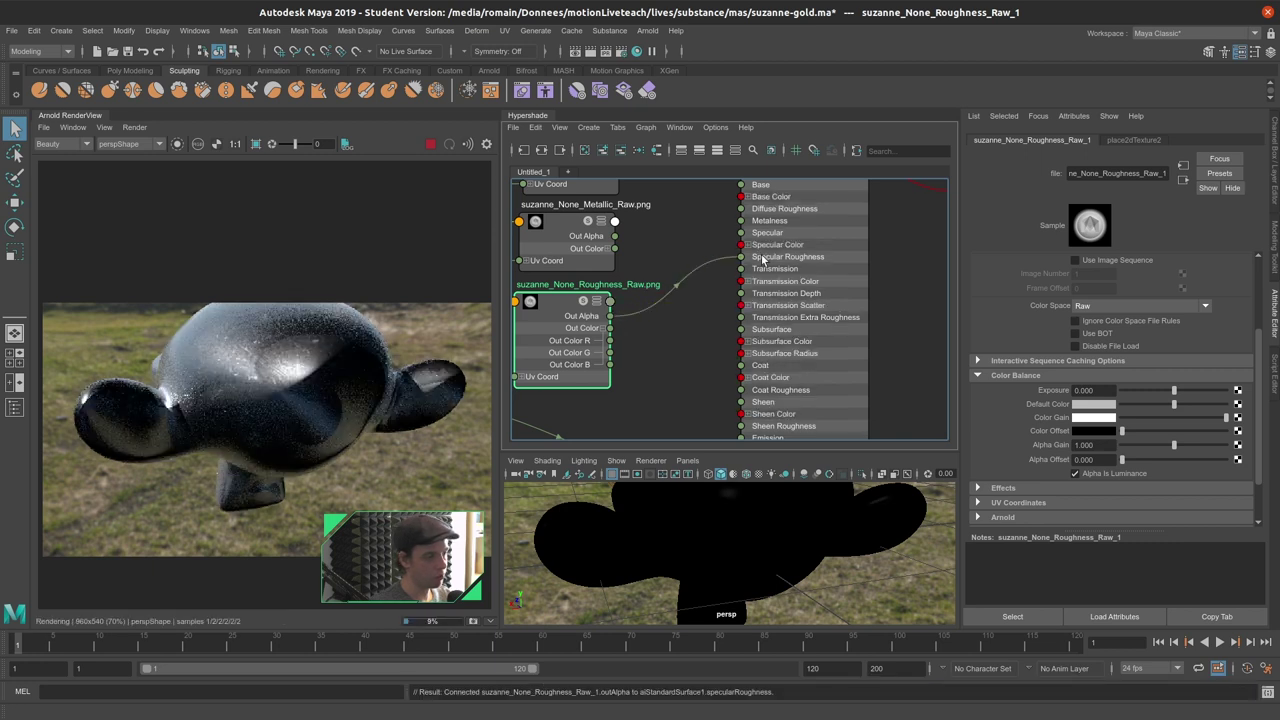
pyautogui.scroll(-2, 663, 273)
# Reconnect Metallic alpha to Metalness and the BaseColor texture to Base Color.
pyautogui.keyDown('alt'); pyautogui.moveTo(663, 273); pyautogui.dragTo(675, 343, button='middle'); pyautogui.keyUp('alt')
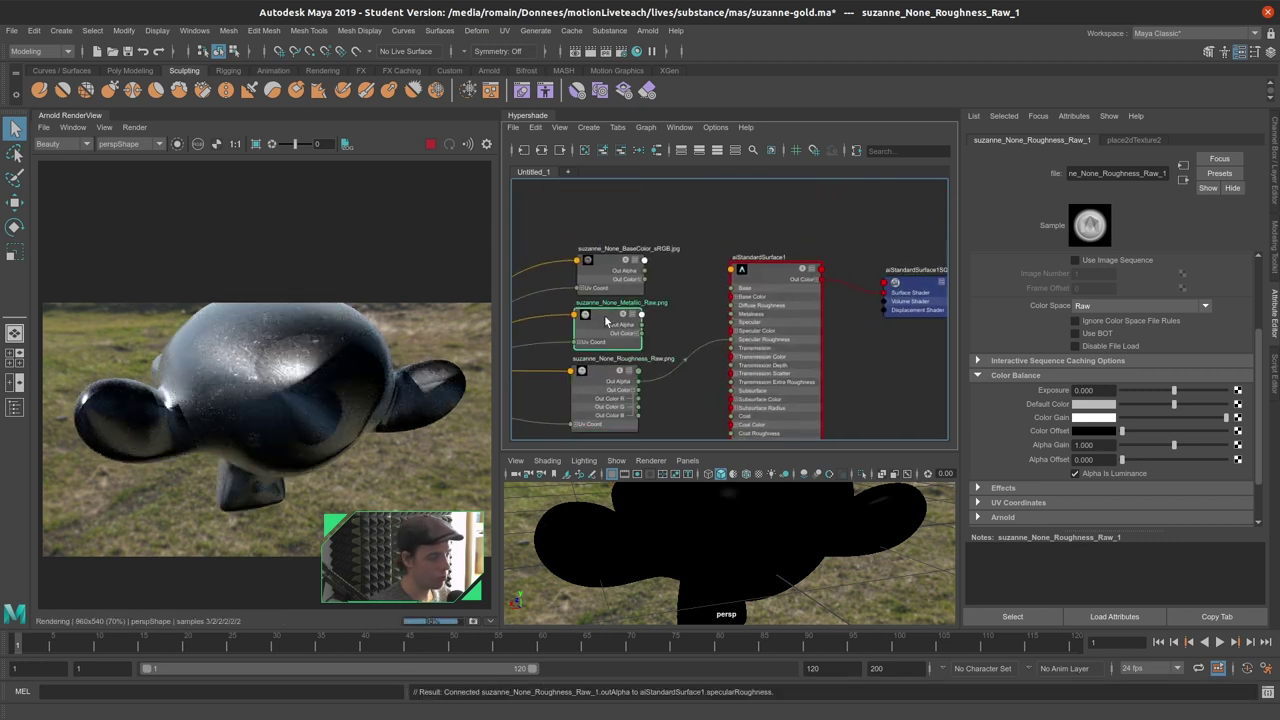
pyautogui.click(610, 320)
pyautogui.scroll(2, 635, 381)
pyautogui.moveTo(646, 301); pyautogui.dragTo(772, 285)
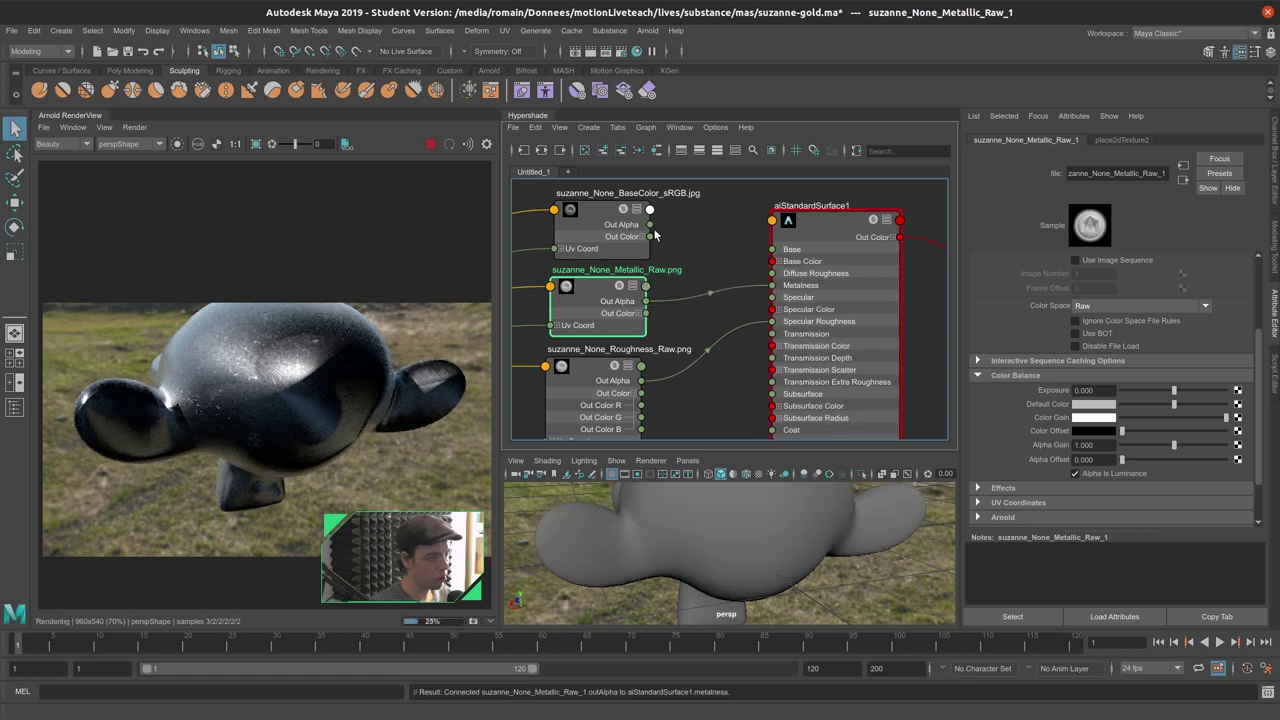
pyautogui.moveTo(650, 236); pyautogui.dragTo(772, 261)
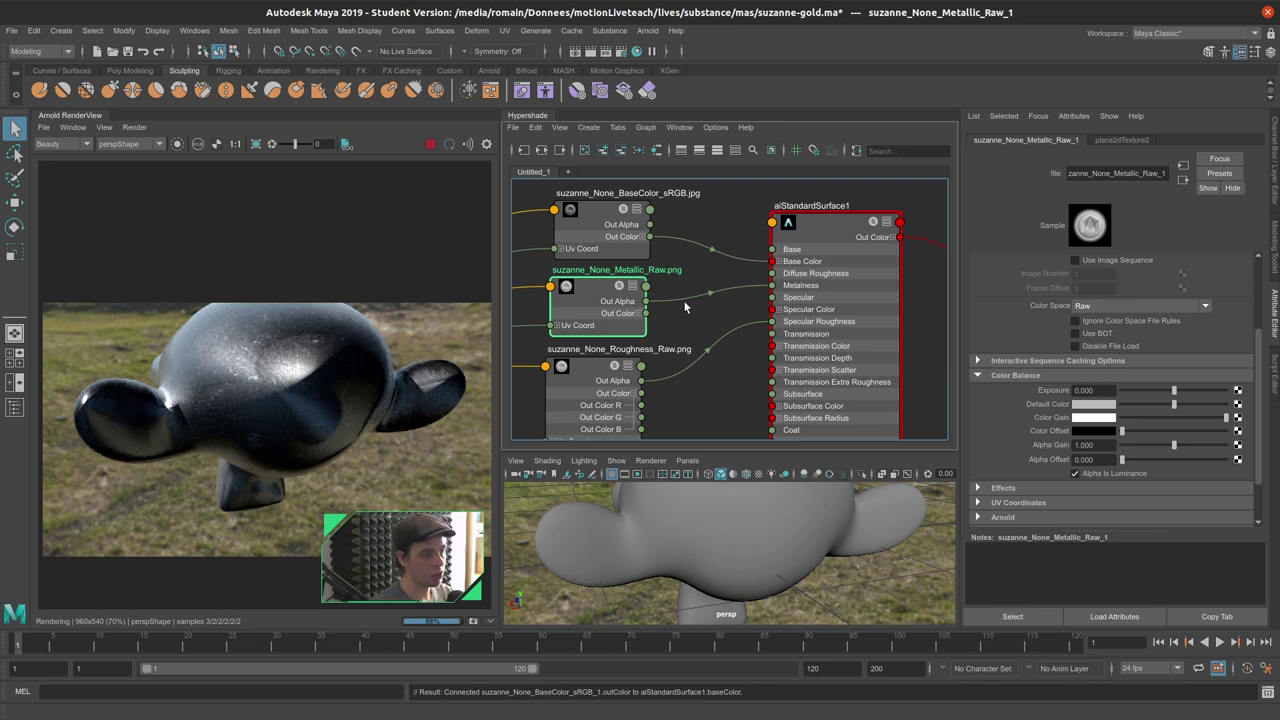
# Wire Normal_Raw's Out Color into Normal Camera and select that new connection.
pyautogui.keyDown('alt'); pyautogui.moveTo(696, 362); pyautogui.dragTo(732, 270, button='middle'); pyautogui.keyUp('alt')
pyautogui.scroll(-3, 738, 272)
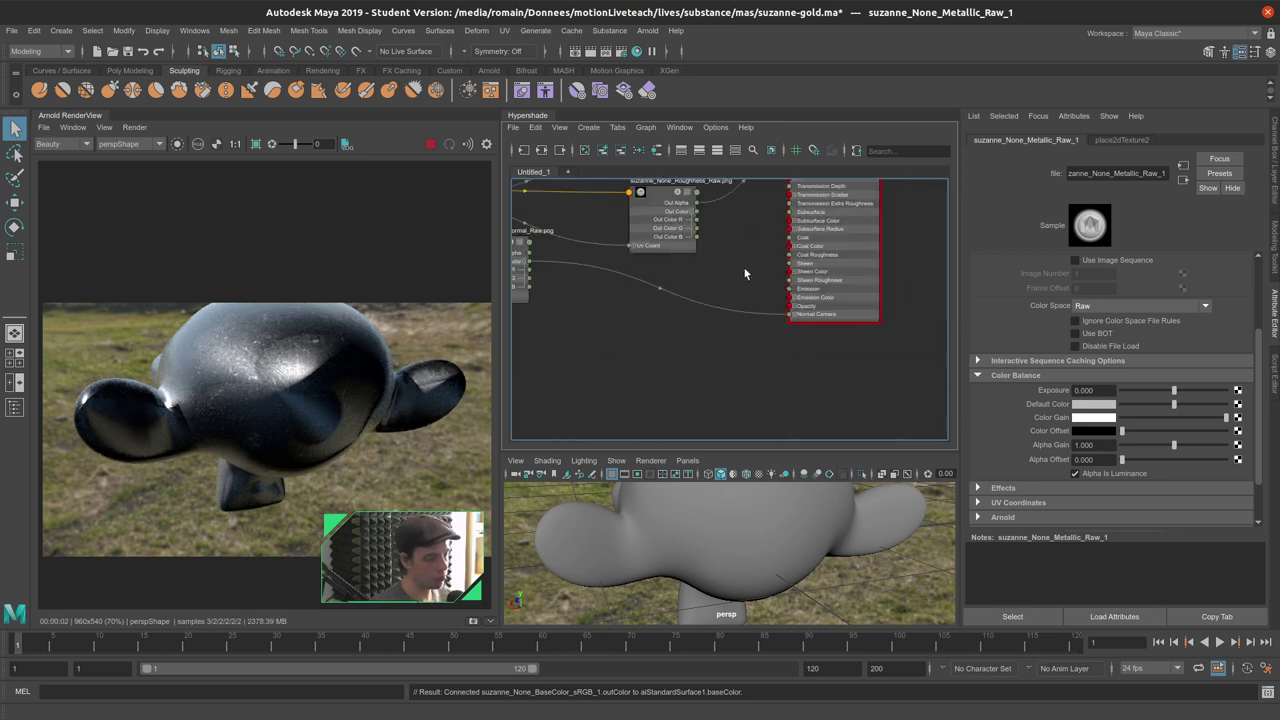
pyautogui.scroll(3, 547, 258)
pyautogui.moveTo(666, 340); pyautogui.dragTo(808, 335)
pyautogui.click(757, 336)
# Delete the normal connection, undo it, and keep Normal_Raw driving Normal Camera.
pyautogui.press('Delete')
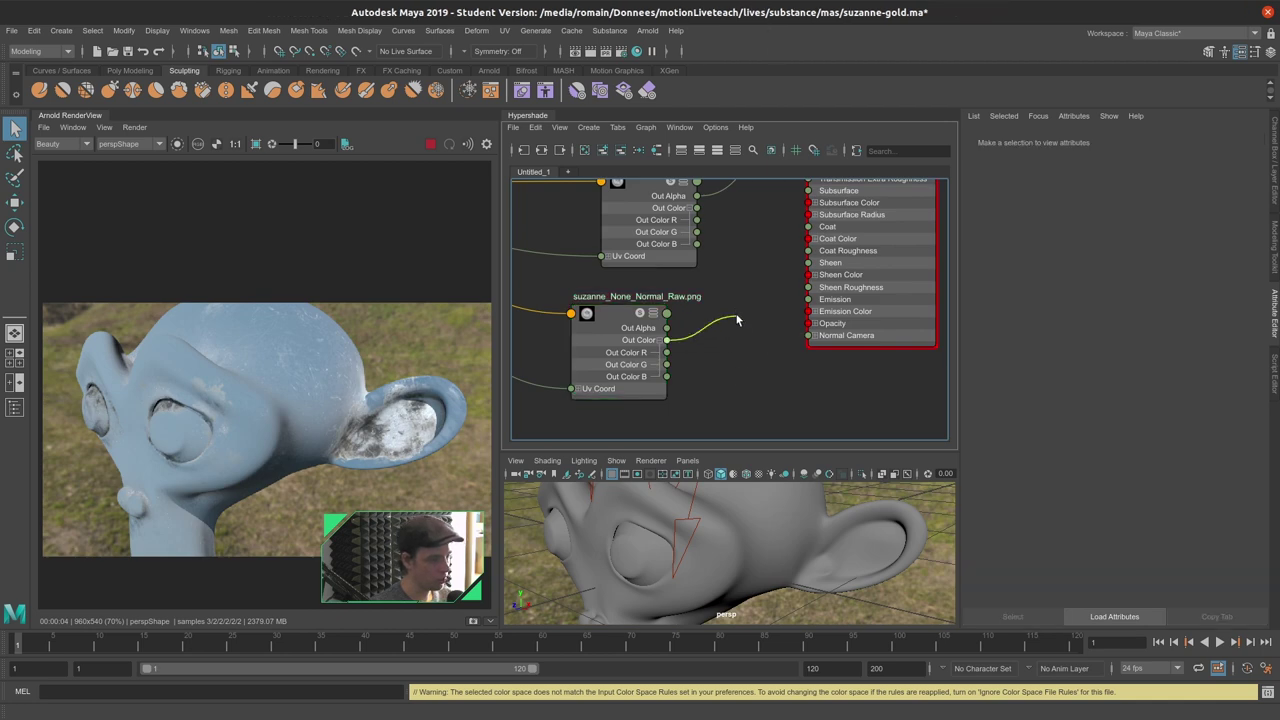
pyautogui.click(613, 333)
pyautogui.hotkey('ctrl', 'z')
pyautogui.keyDown('alt'); pyautogui.moveTo(660, 540); pyautogui.dragTo(757, 518); pyautogui.keyUp('alt')
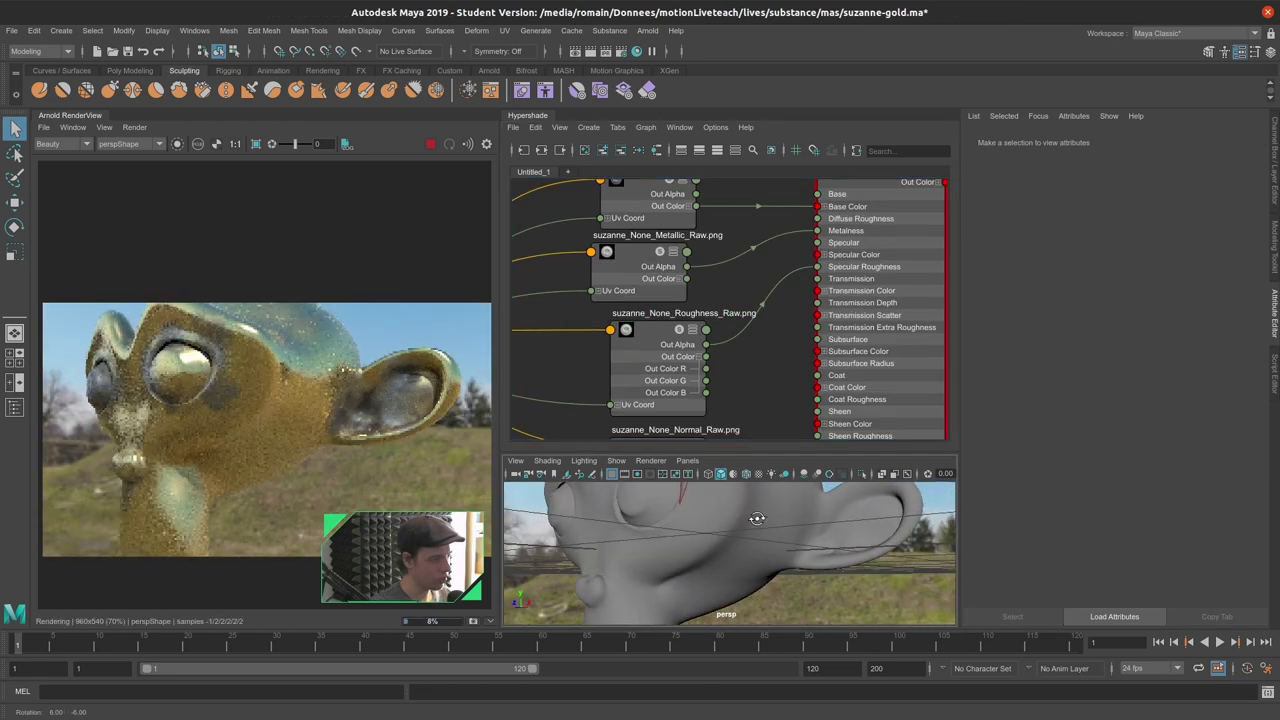
pyautogui.keyDown('alt'); pyautogui.moveTo(757, 518); pyautogui.dragTo(740, 540); pyautogui.keyUp('alt')
pyautogui.scroll(-2, 731, 335)
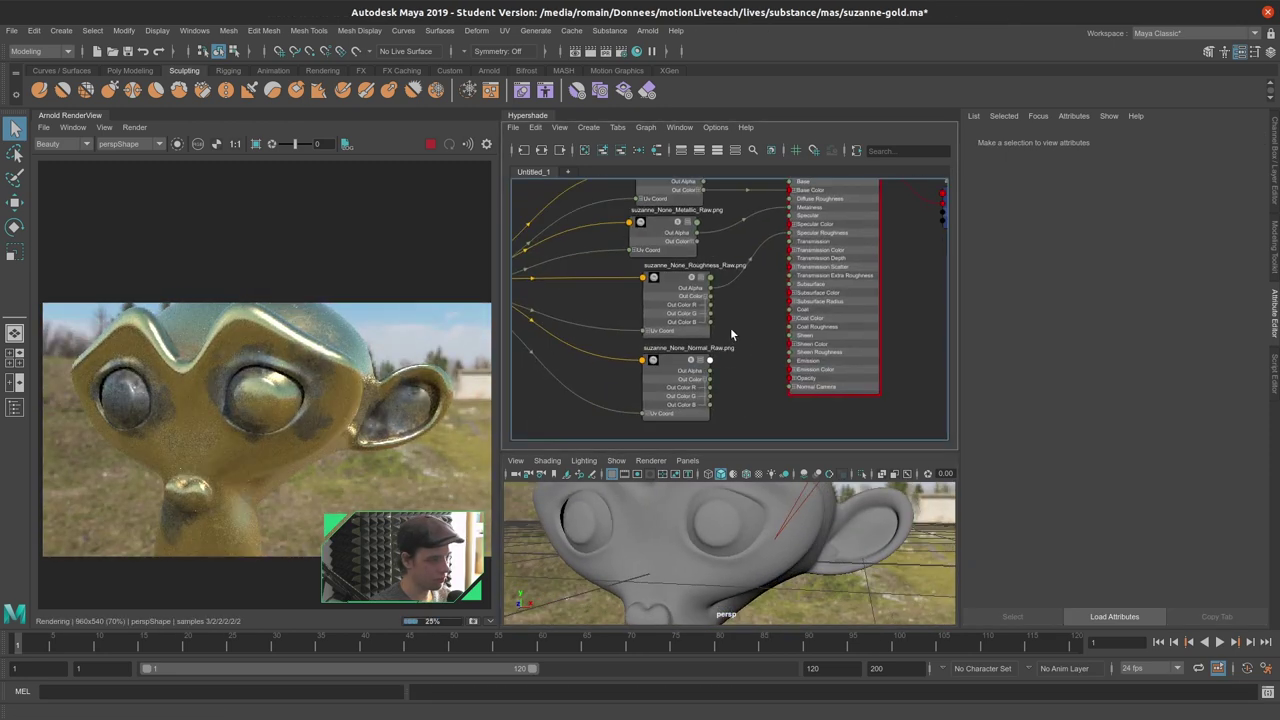
pyautogui.moveTo(772, 394); pyautogui.dragTo(790, 387)
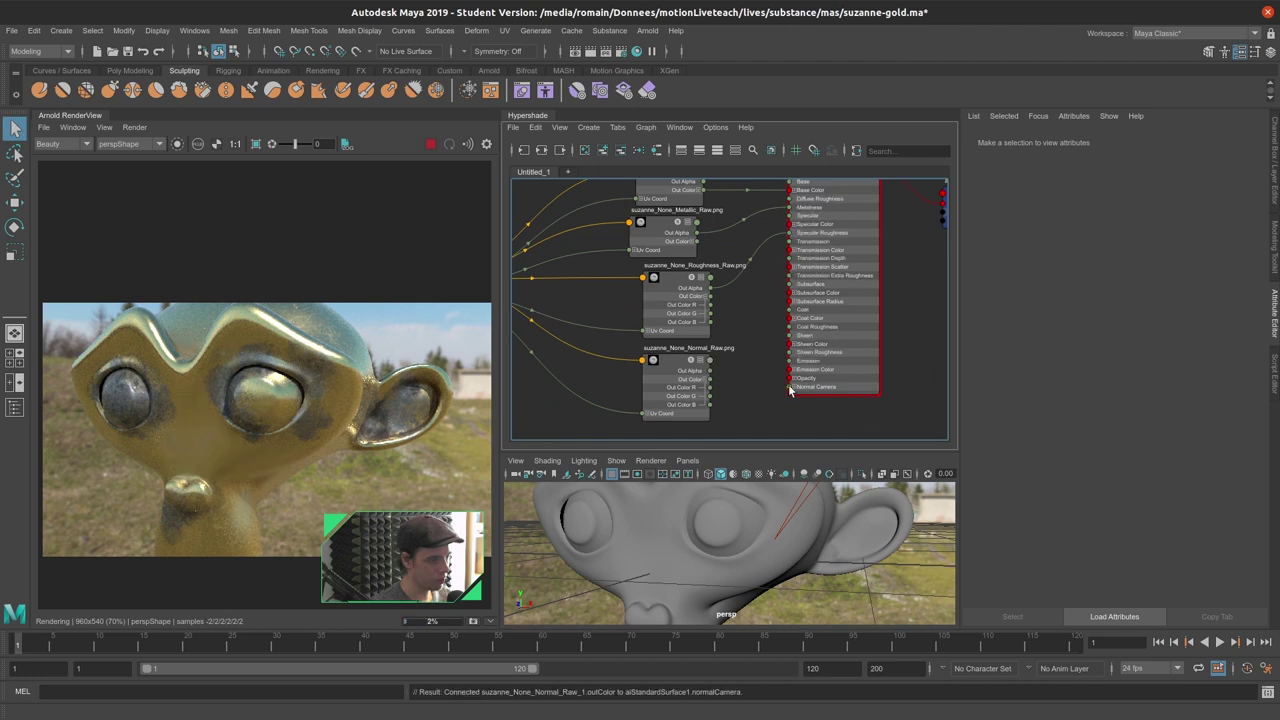
# Orbit around Suzanne to inspect the normal-mapped Arnold render up close.
pyautogui.click(654, 361)
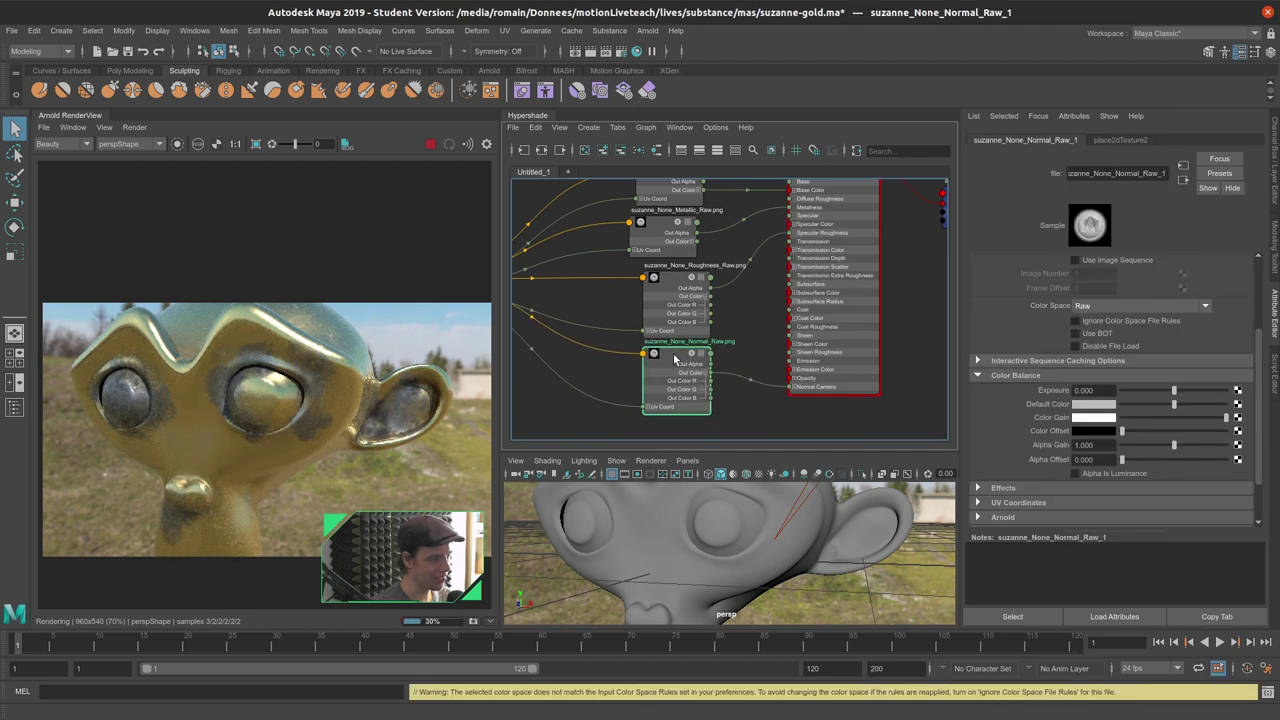
pyautogui.moveTo(673, 277); pyautogui.dragTo(668, 276)
pyautogui.keyDown('alt'); pyautogui.moveTo(703, 530); pyautogui.dragTo(640, 540); pyautogui.keyUp('alt')
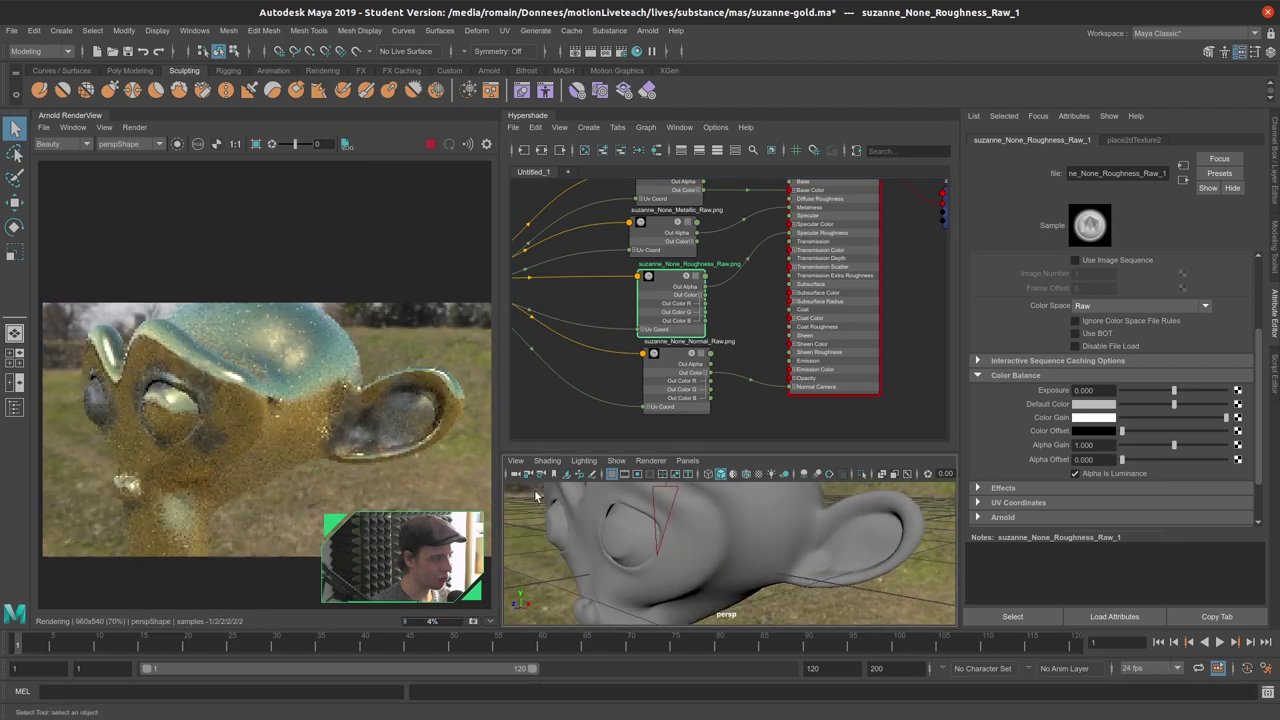
pyautogui.scroll(2, 314, 421)
pyautogui.moveTo(314, 421); pyautogui.dragTo(255, 455, button='middle')
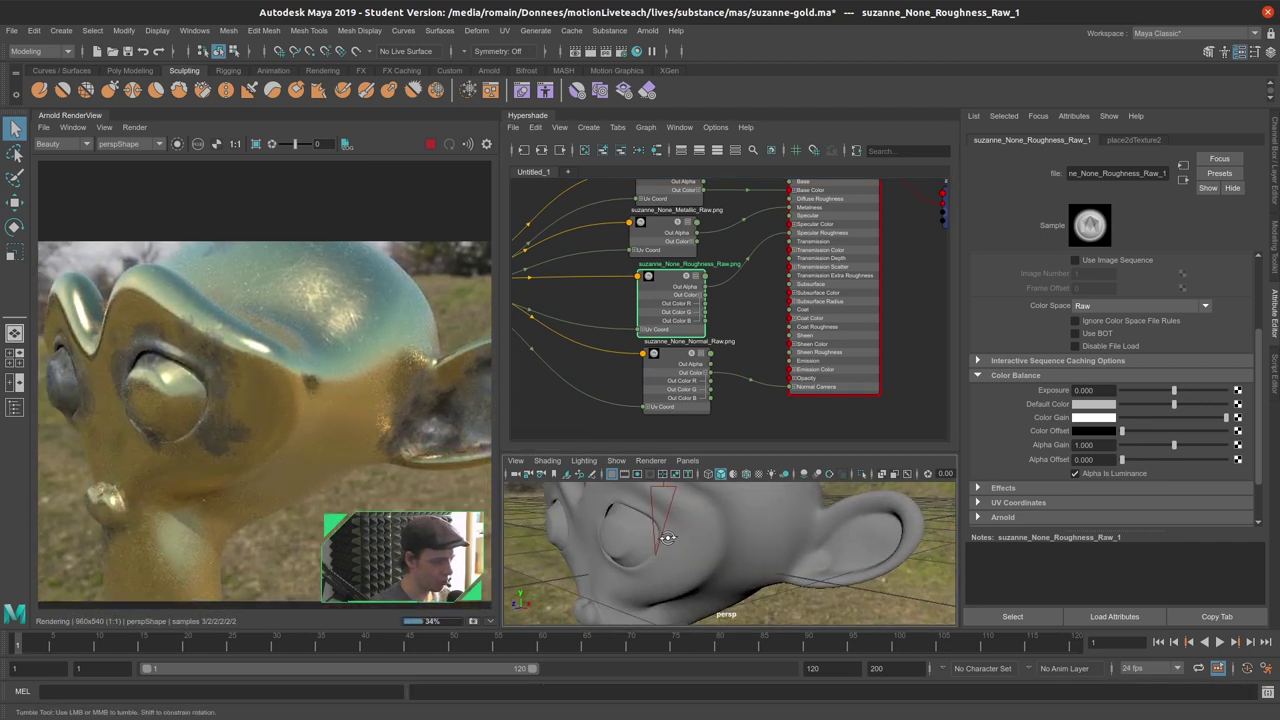
pyautogui.moveTo(730, 540)
pyautogui.keyDown('alt'); pyautogui.mouseDown()
pyautogui.moveTo(687, 549)
pyautogui.moveTo(644, 517)
pyautogui.moveTo(677, 543)
pyautogui.moveTo(714, 531)
pyautogui.moveTo(857, 559)
pyautogui.moveTo(650, 540)
pyautogui.mouseUp(); pyautogui.keyUp('alt')
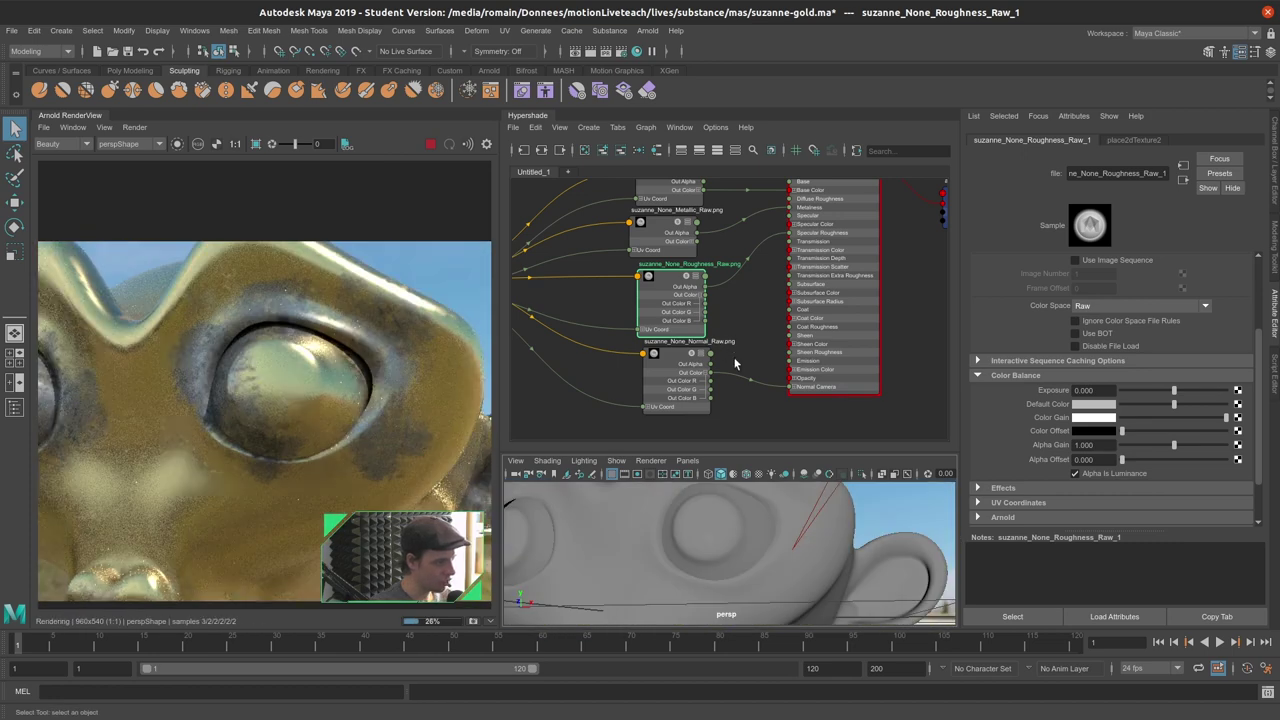
pyautogui.scroll(3, 735, 363)
# Disconnect the BaseColor texture from aiStandardSurface1's Base Color.
pyautogui.click(625, 325)
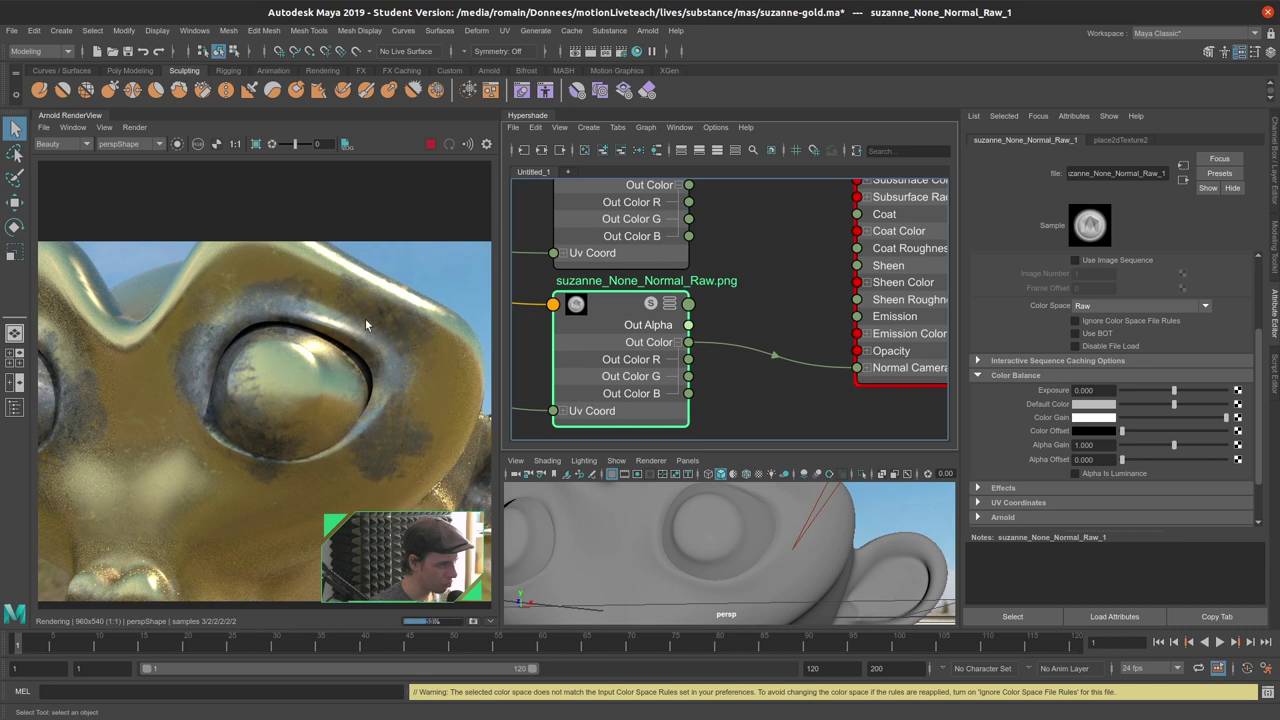
pyautogui.press('a')
pyautogui.click(765, 256)
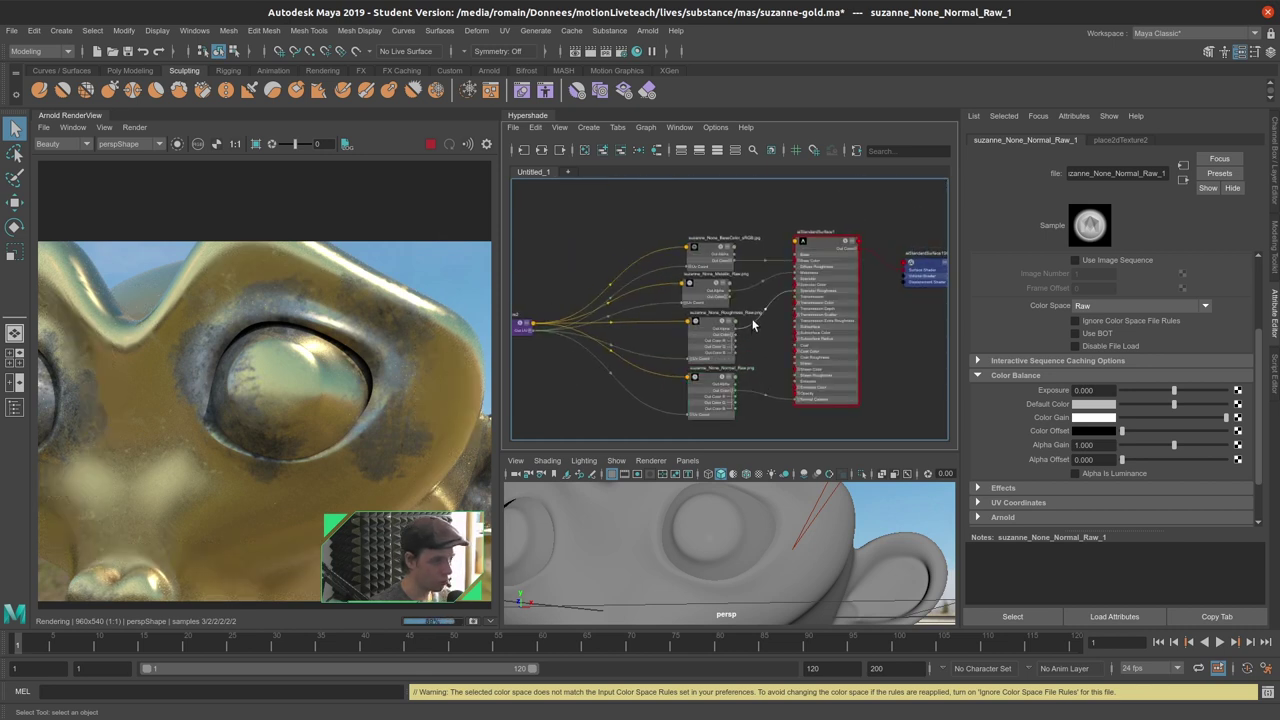
pyautogui.press('Delete')
# Set the aiStandardSurface1 shader's base color to white.
pyautogui.click(825, 258)
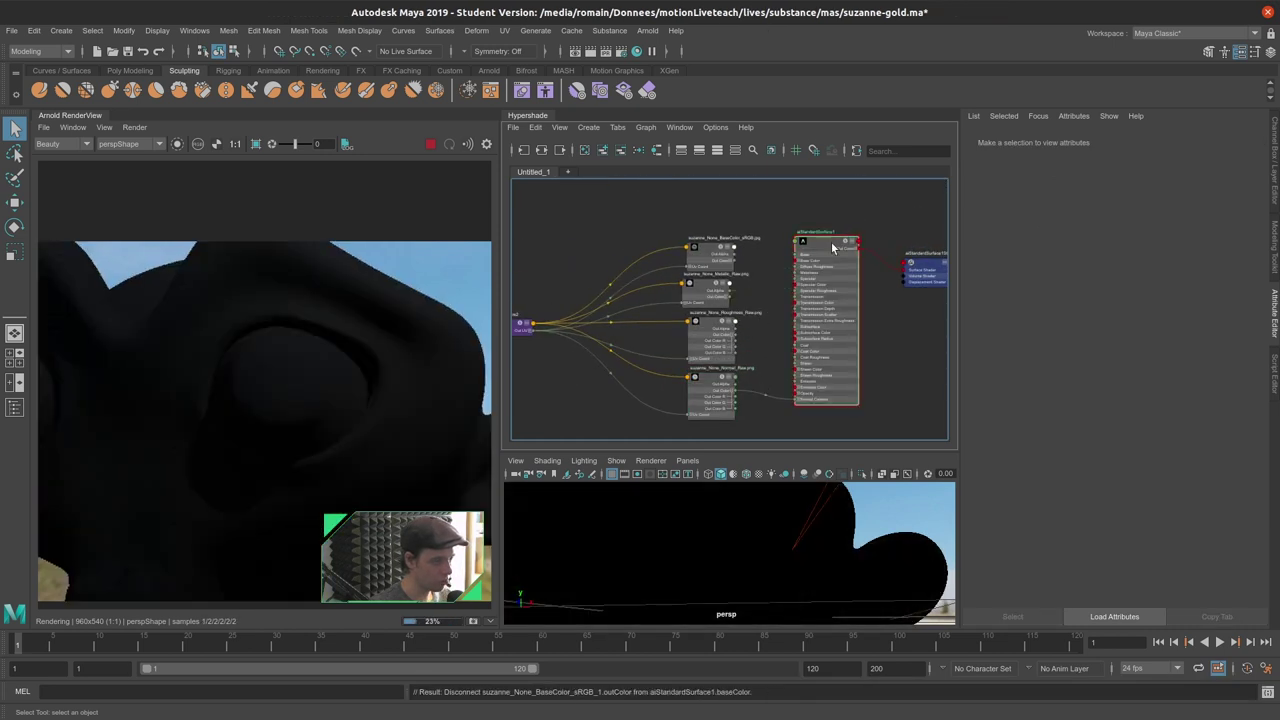
pyautogui.moveTo(1130, 309); pyautogui.dragTo(1200, 308)
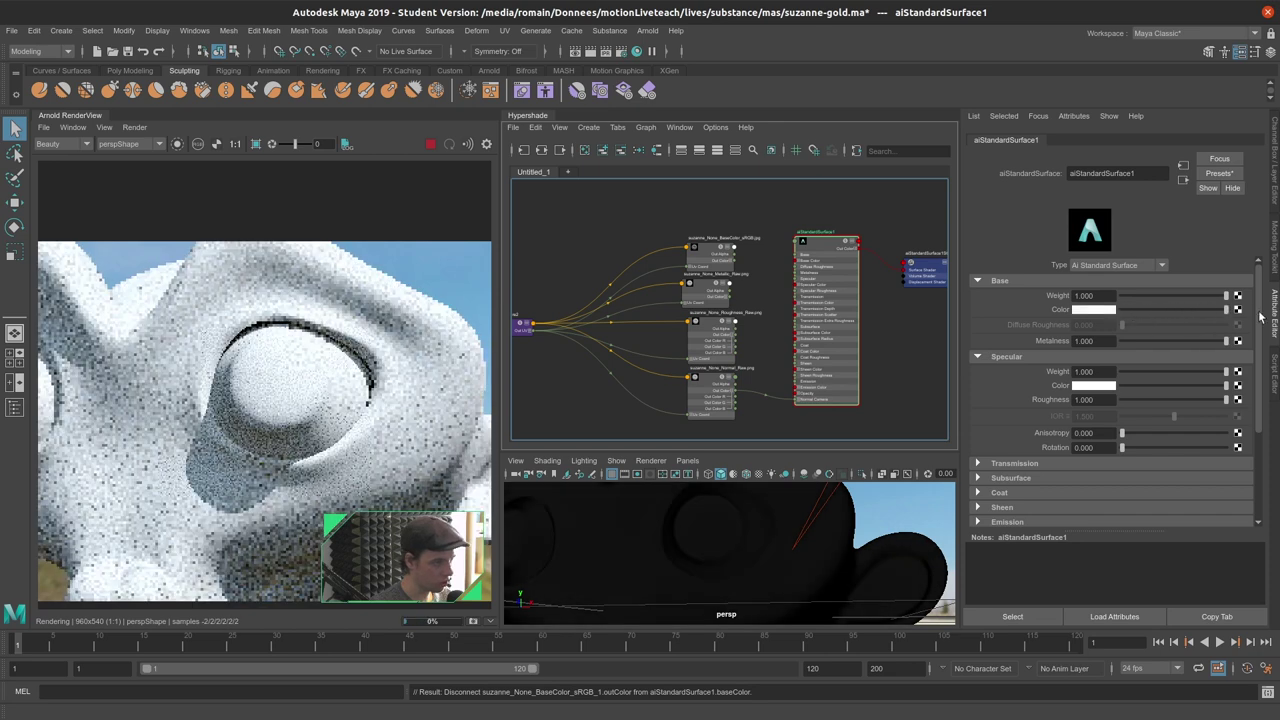
pyautogui.scroll(5, 777, 413)
pyautogui.scroll(-2, 723, 397)
# Create an aiNormalMap node below the texture nodes in the graph.
pyautogui.keyDown('alt'); pyautogui.moveTo(723, 397); pyautogui.dragTo(793, 349, button='middle'); pyautogui.keyUp('alt')
pyautogui.click(793, 349)
pyautogui.scroll(-2, 851, 315)
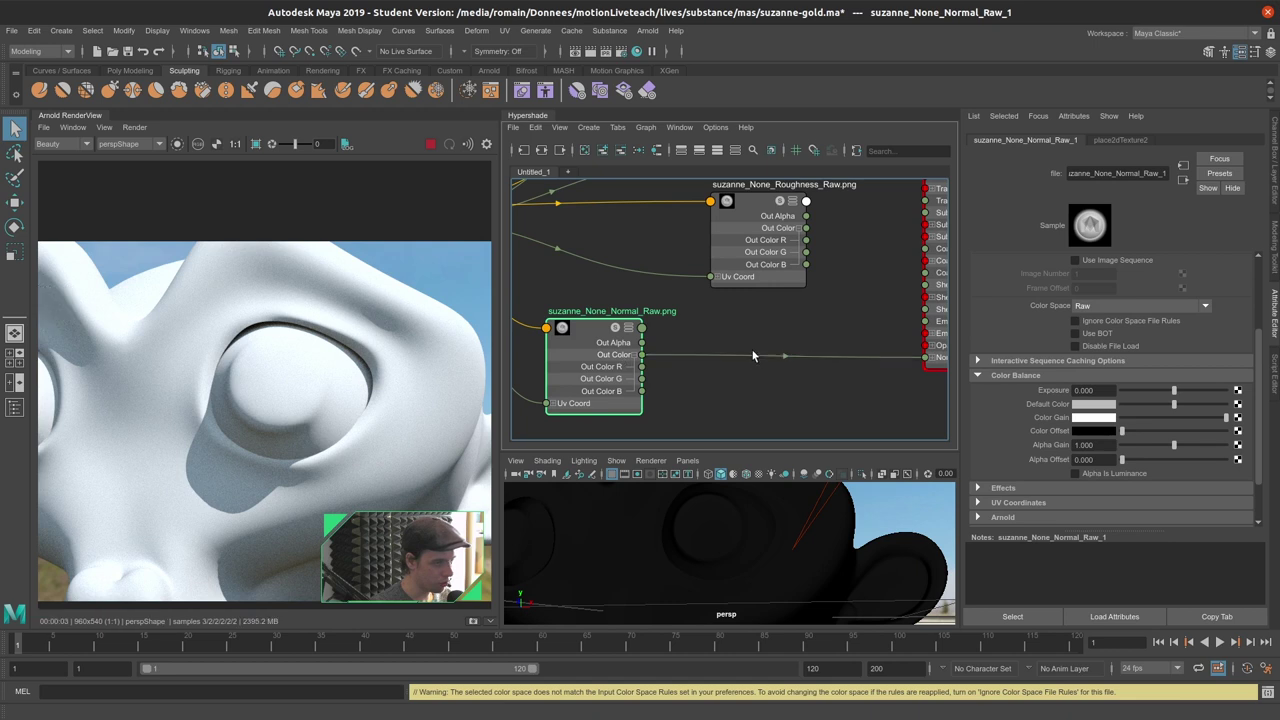
pyautogui.scroll(-2, 851, 315)
pyautogui.click(818, 346)
pyautogui.scroll(1, 818, 346)
pyautogui.moveTo(818, 346)
pyautogui.keyDown('alt'); pyautogui.mouseDown(button='middle')
pyautogui.moveTo(637, 371)
pyautogui.moveTo(673, 358)
pyautogui.mouseUp(button='middle'); pyautogui.keyUp('alt')
pyautogui.press('Tab')
pyautogui.write('nor')
pyautogui.press('Down')
pyautogui.press('Return')
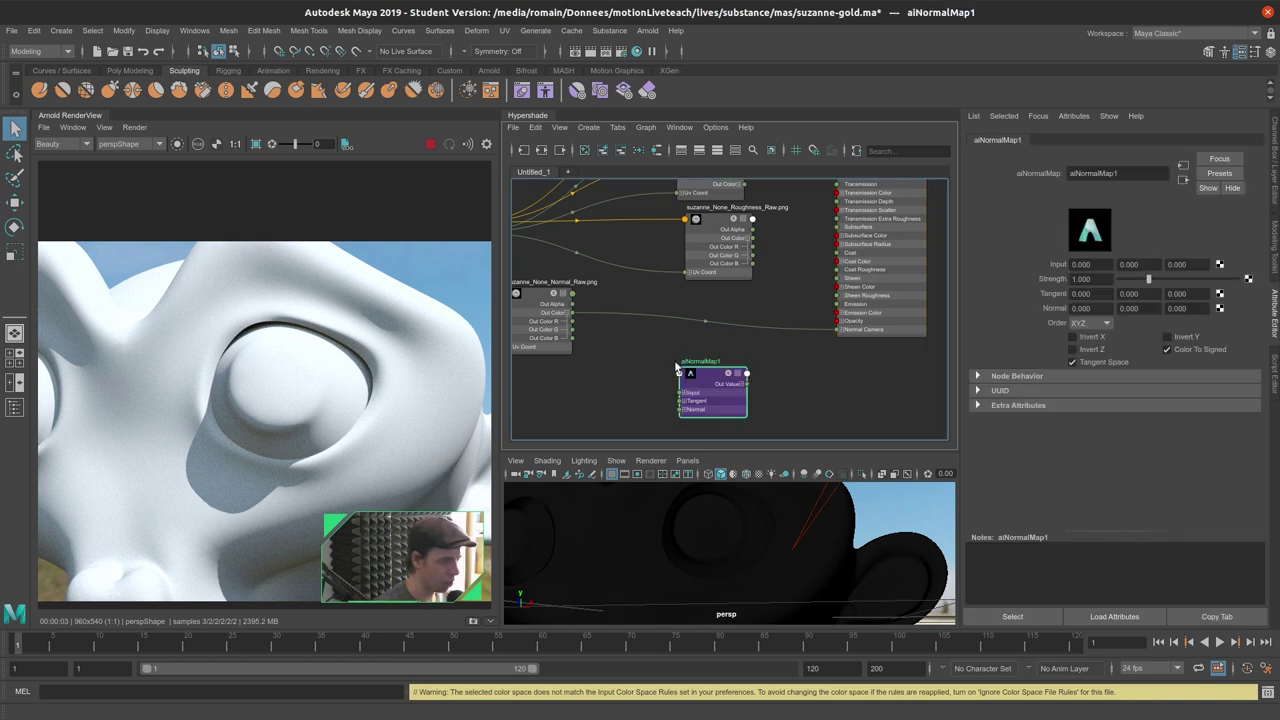
# Wire the normal texture into aiNormalMap1 Input and its output into Normal Camera.
pyautogui.click(647, 317)
pyautogui.scroll(2, 675, 319)
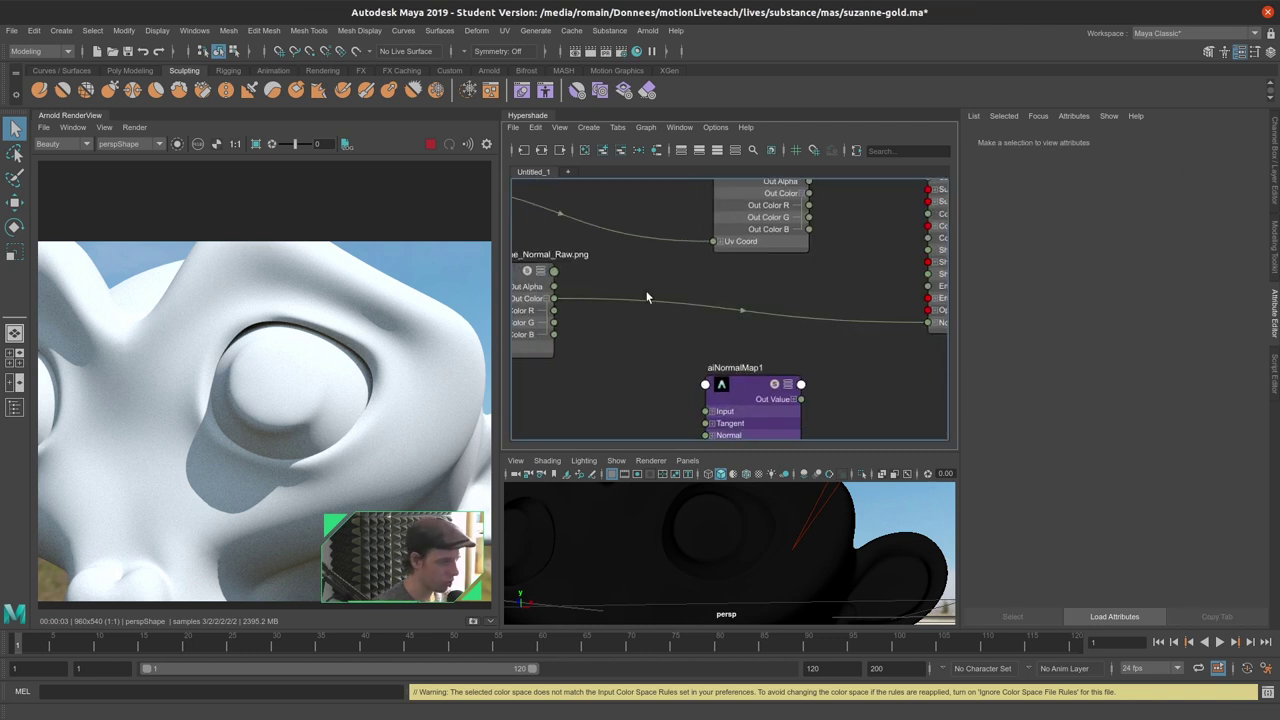
pyautogui.moveTo(556, 299)
pyautogui.mouseDown()
pyautogui.moveTo(705, 411)
pyautogui.moveTo(707, 336)
pyautogui.mouseUp()
pyautogui.click(744, 383)
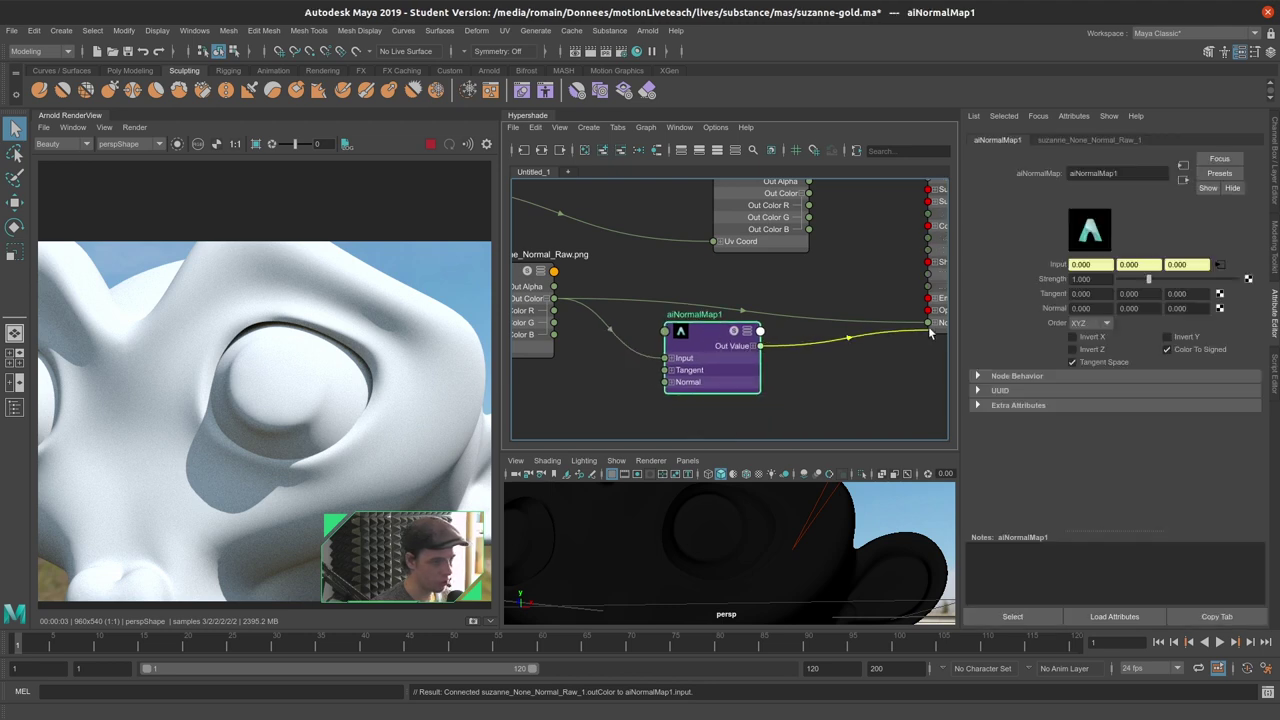
pyautogui.moveTo(930, 333); pyautogui.dragTo(929, 324)
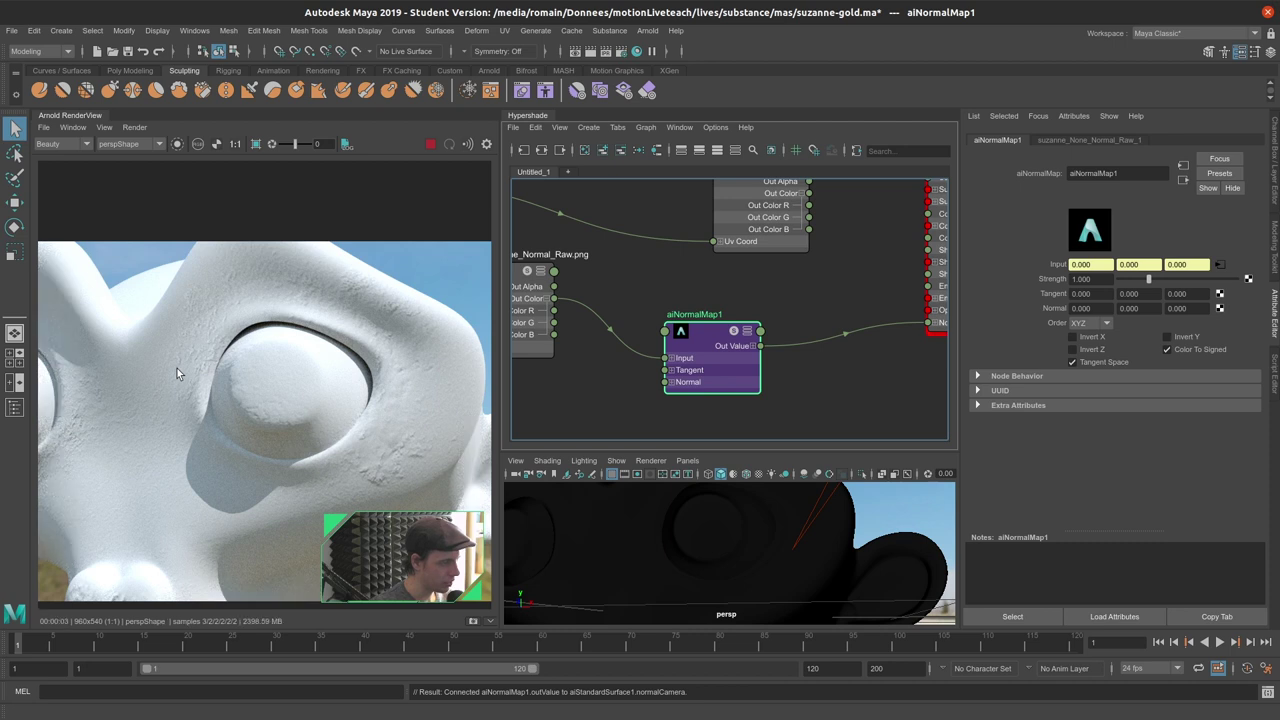
# Check the worn gold render by orbiting Suzanne to the rear and back to front.
pyautogui.scroll(-3, 745, 331)
pyautogui.scroll(3, 740, 329)
pyautogui.keyDown('alt'); pyautogui.moveTo(750, 250); pyautogui.dragTo(698, 300, button='middle'); pyautogui.keyUp('alt')
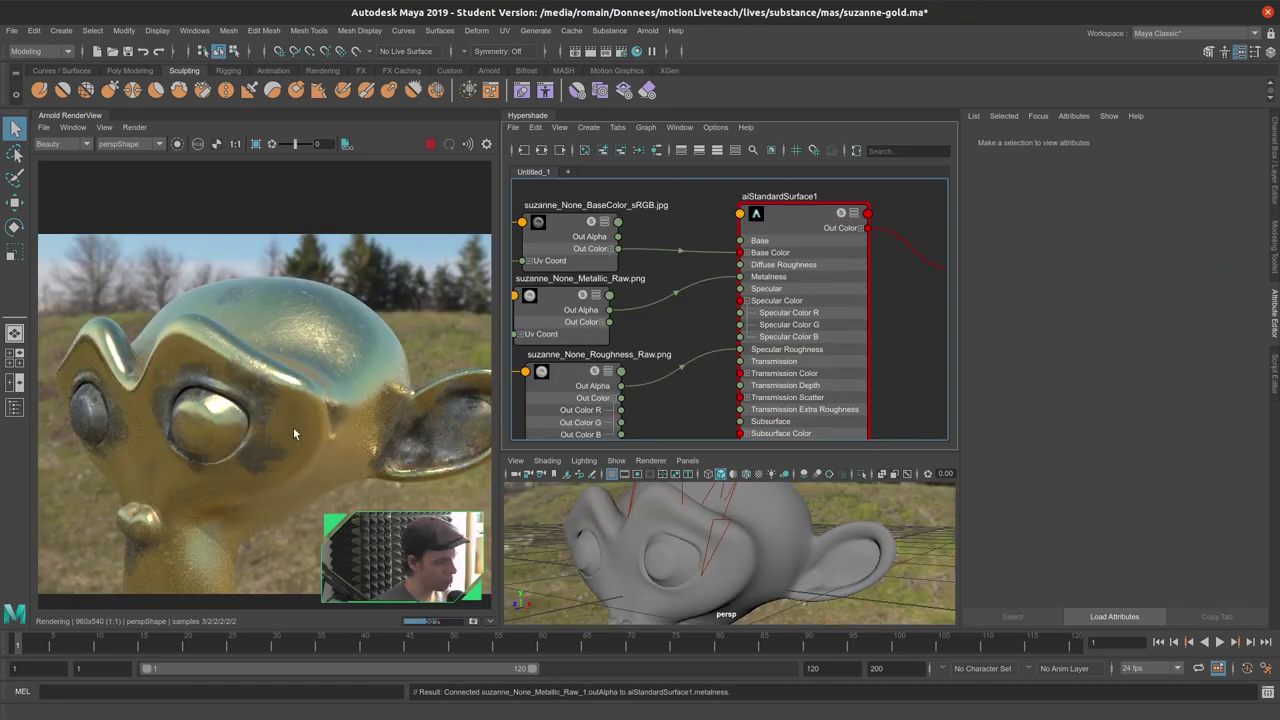
pyautogui.scroll(2, 294, 420)
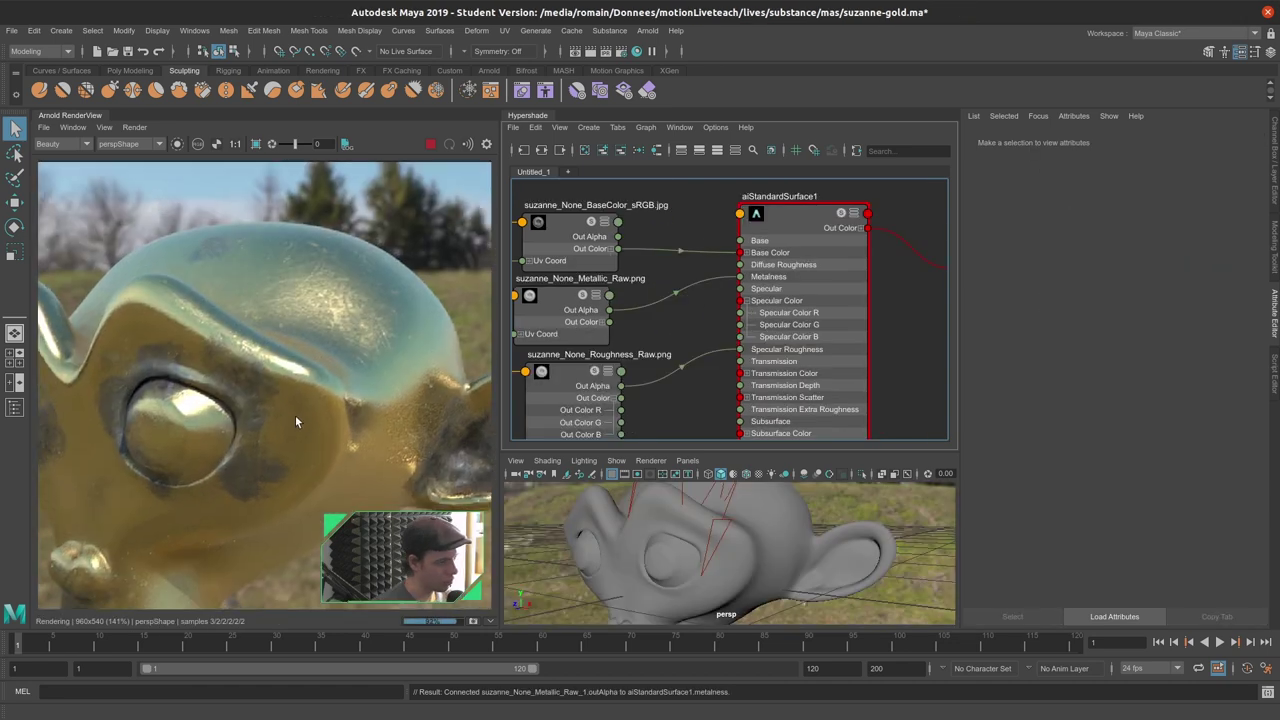
pyautogui.moveTo(659, 557)
pyautogui.keyDown('alt'); pyautogui.mouseDown()
pyautogui.moveTo(813, 537)
pyautogui.moveTo(830, 512)
pyautogui.mouseUp(); pyautogui.keyUp('alt')
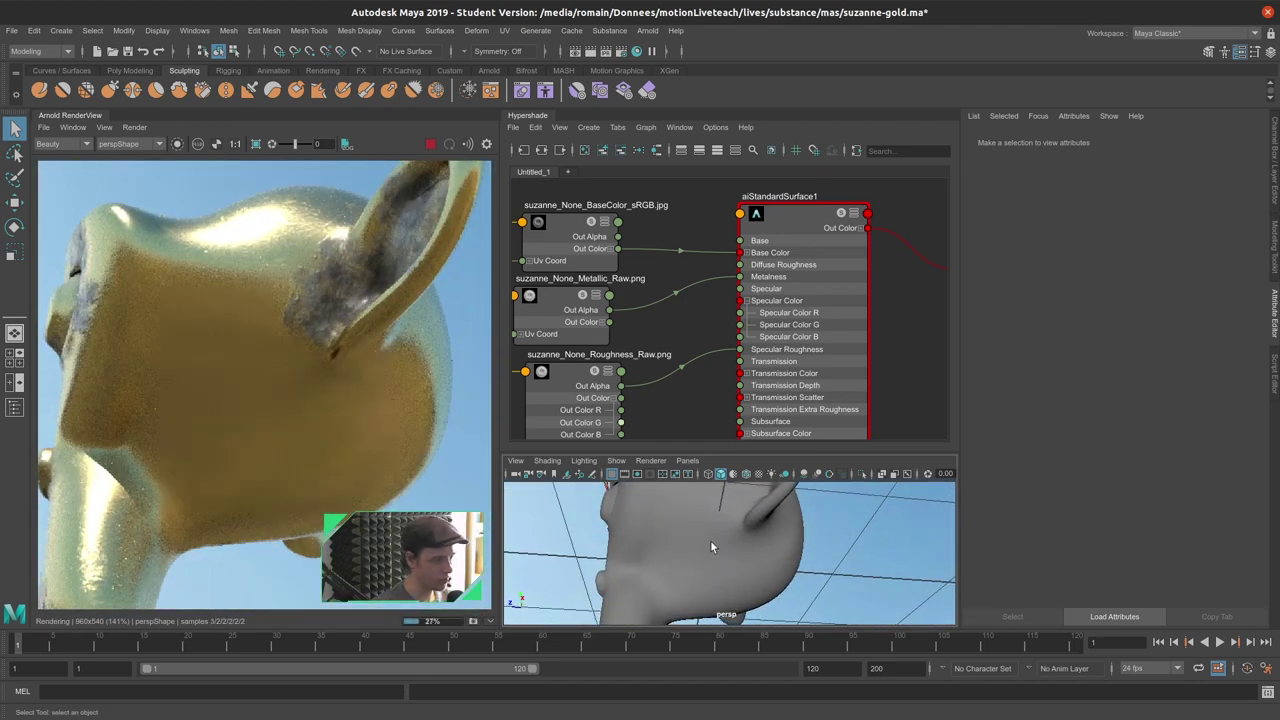
pyautogui.keyDown('alt'); pyautogui.moveTo(710, 546); pyautogui.dragTo(38, 621); pyautogui.keyUp('alt')
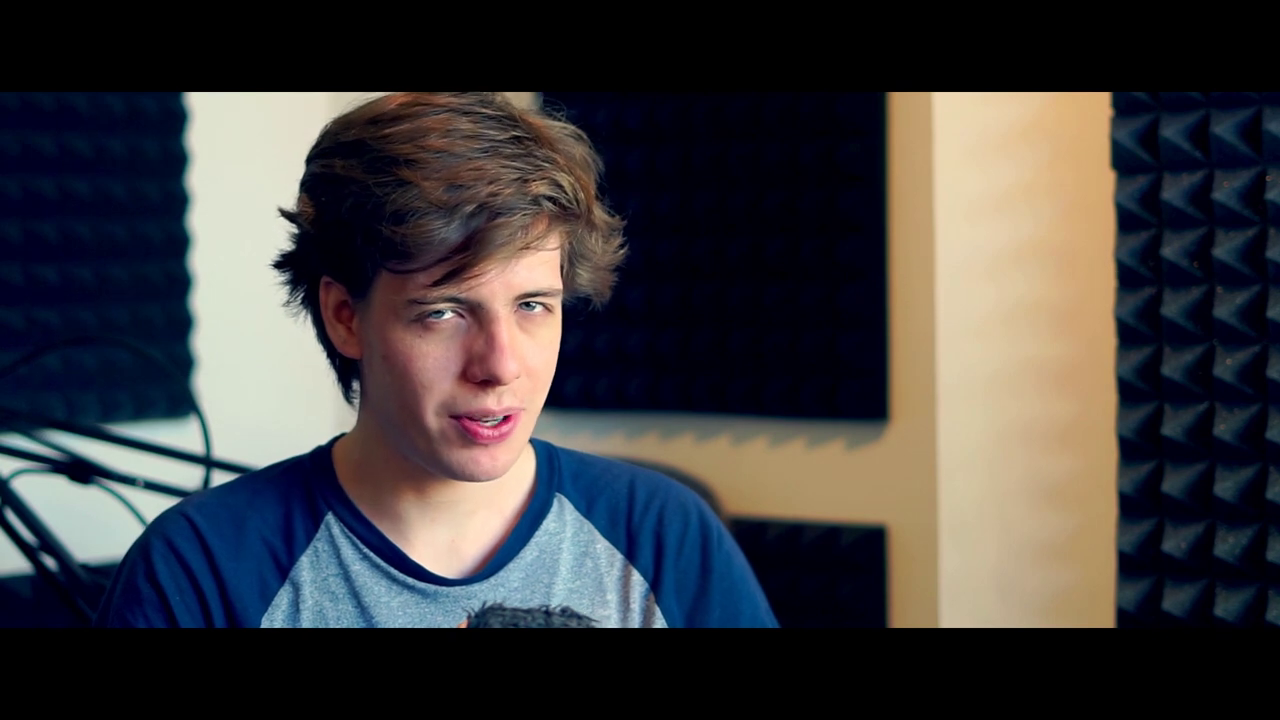
# Launch Blender 2.92 from the desktop search results.
pyautogui.scroll(-3, 1268, 192)
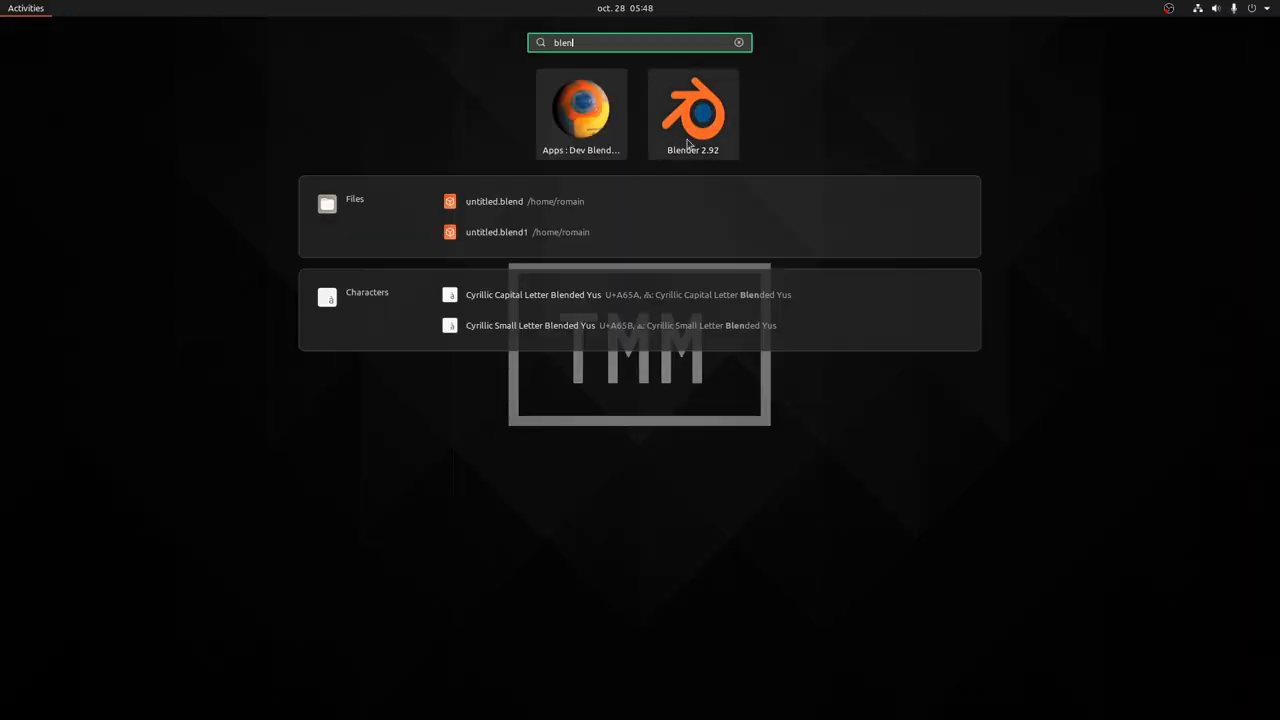
pyautogui.click(688, 143)
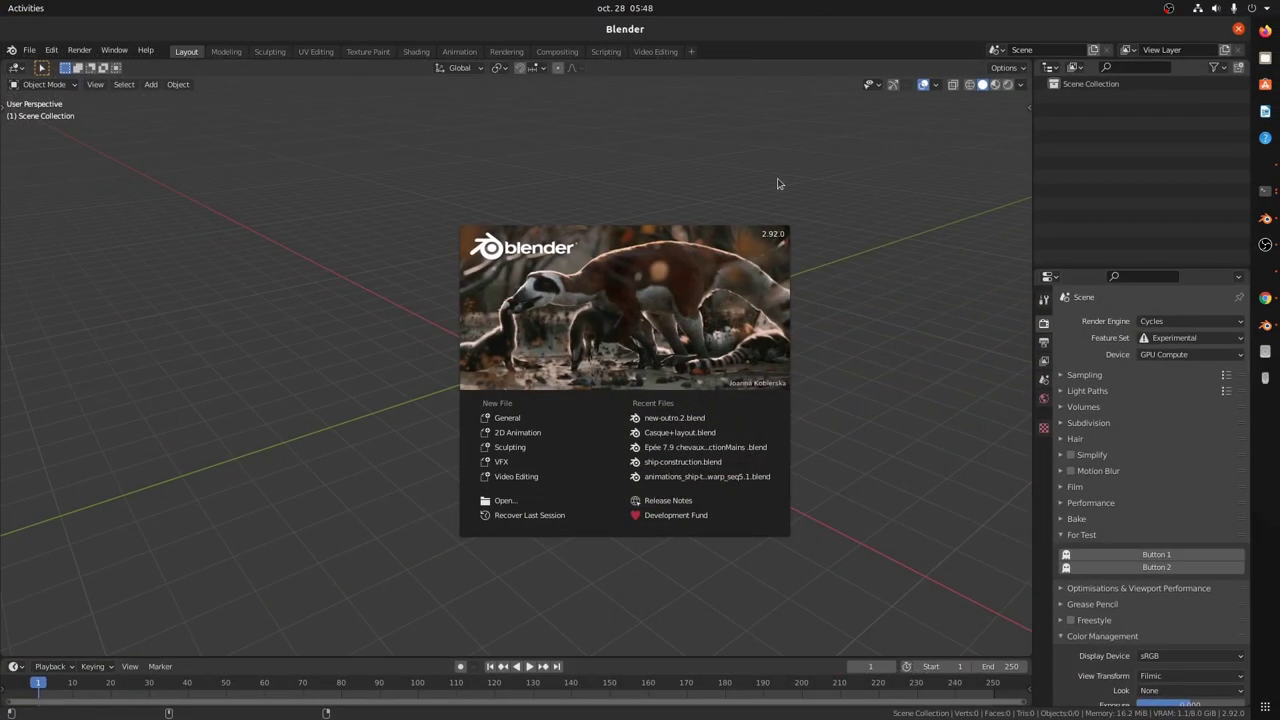
# Close the Blender 2.92 splash screen to reach the empty scene.
pyautogui.click(753, 196)
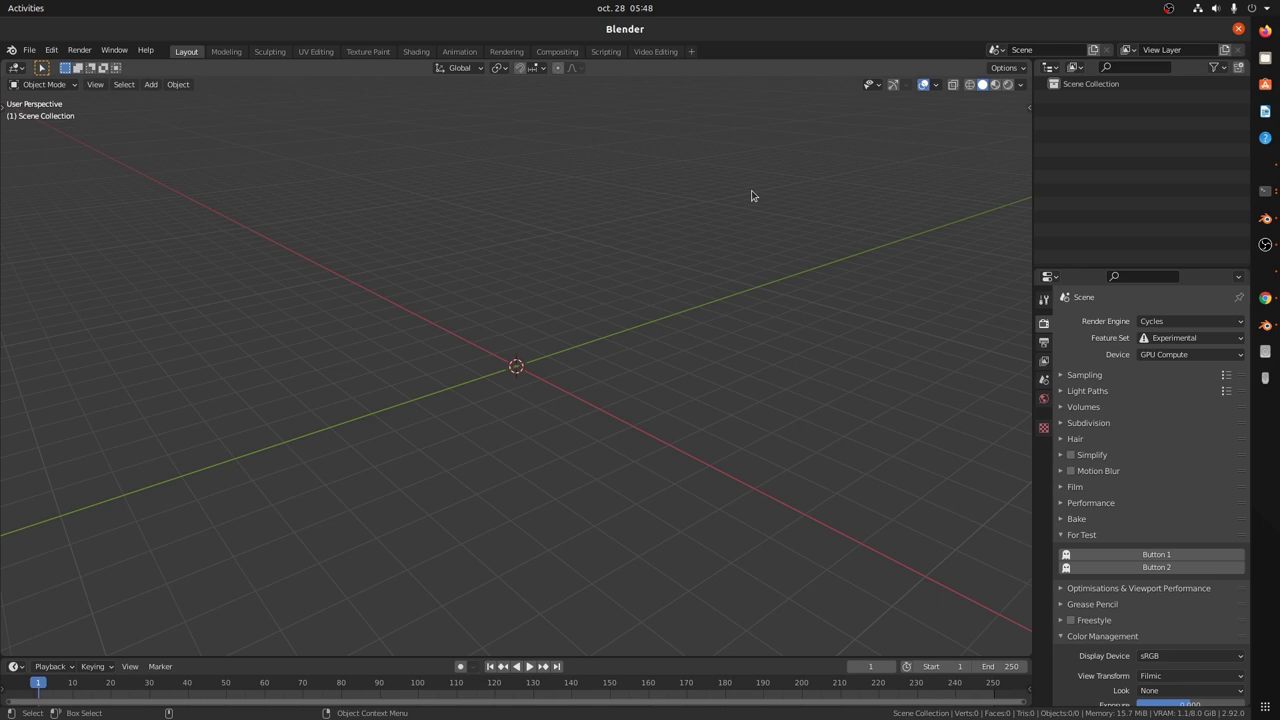